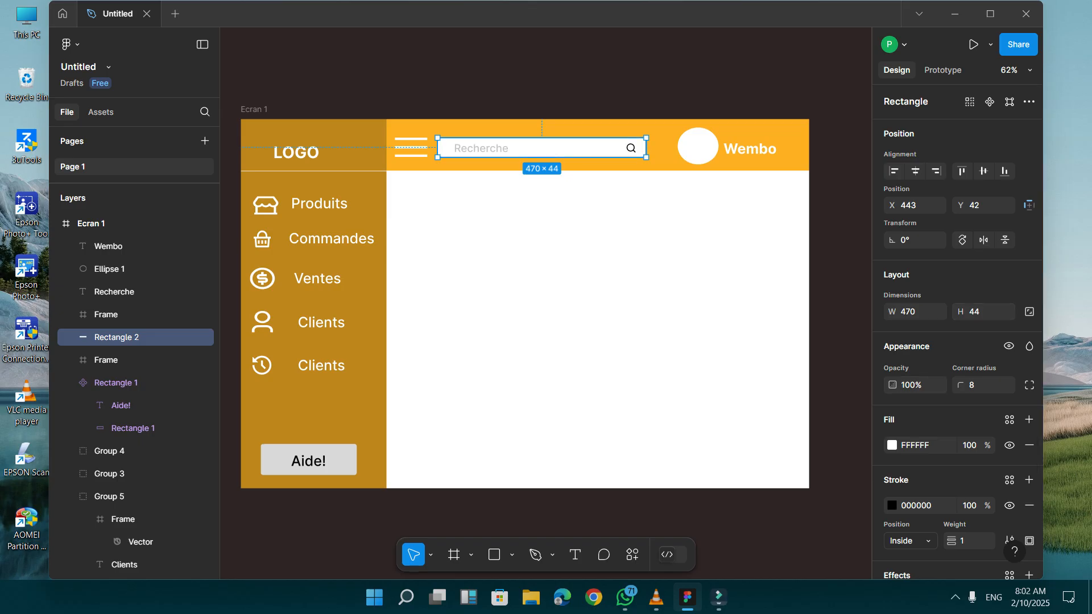
# Set the corner radius of the header's search field rectangle to 30.
pyautogui.click(973, 385)
pyautogui.write('30')
pyautogui.press('Return')
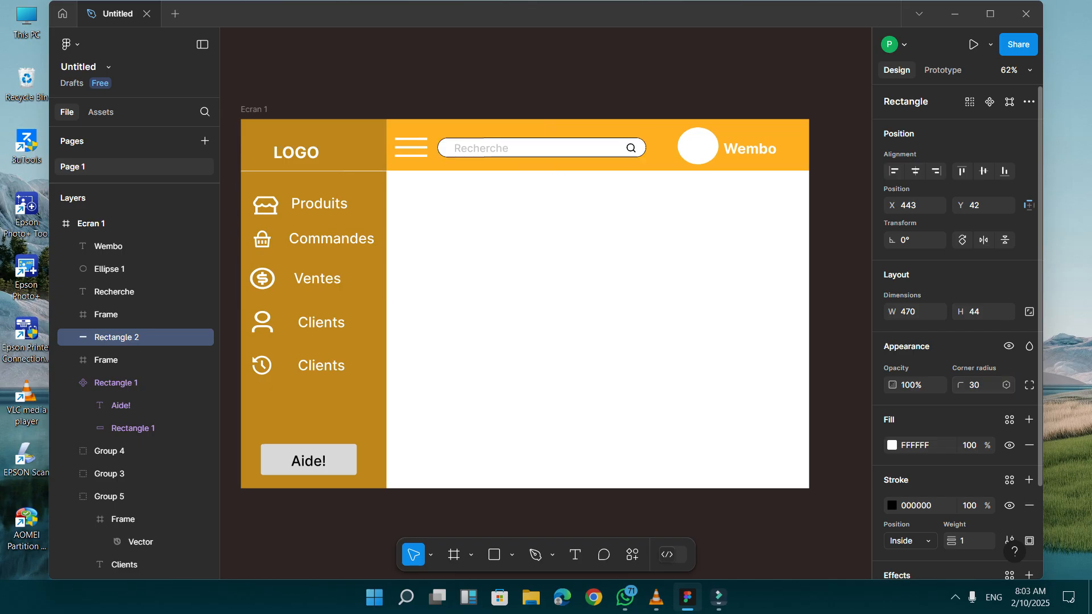
# Set the corner radius of the background rectangle inside the Aide! button to 50.
pyautogui.click(309, 460)
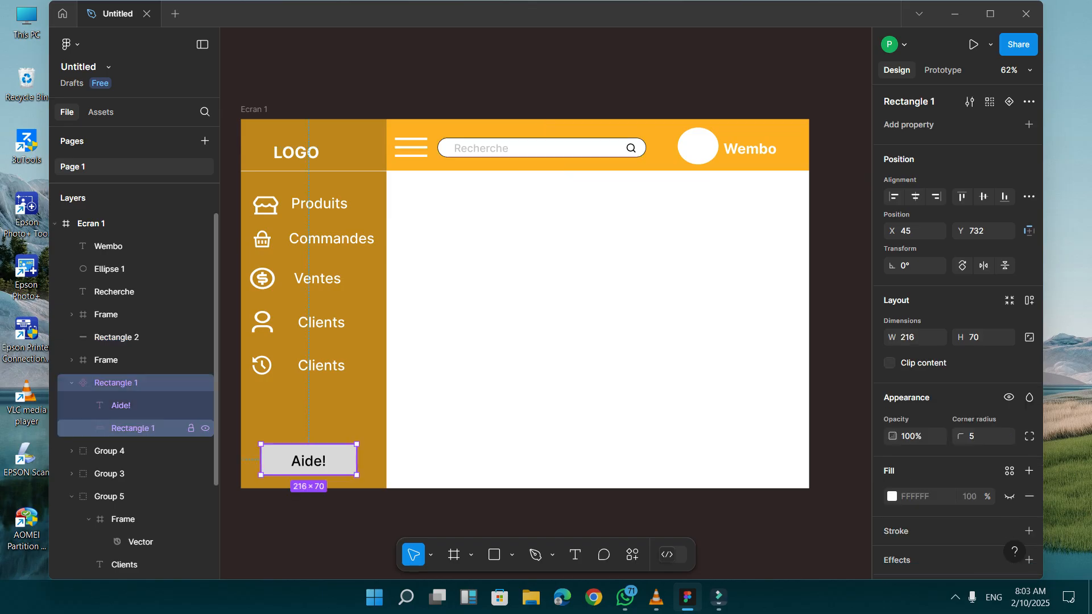
pyautogui.click(133, 428)
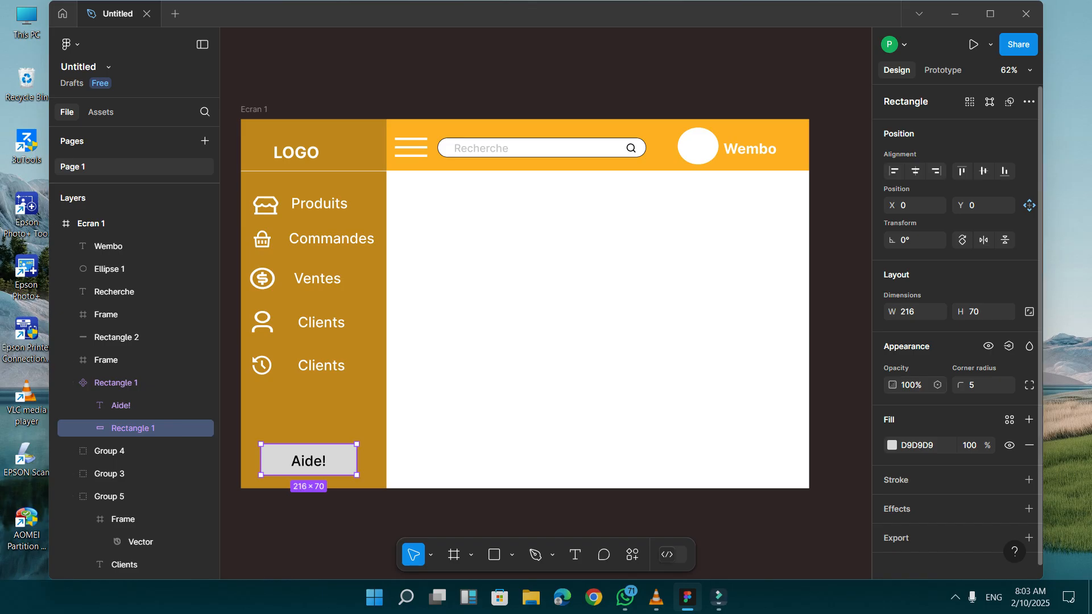
pyautogui.click(979, 385)
pyautogui.press('Return')
pyautogui.write('50')
pyautogui.press('Return')
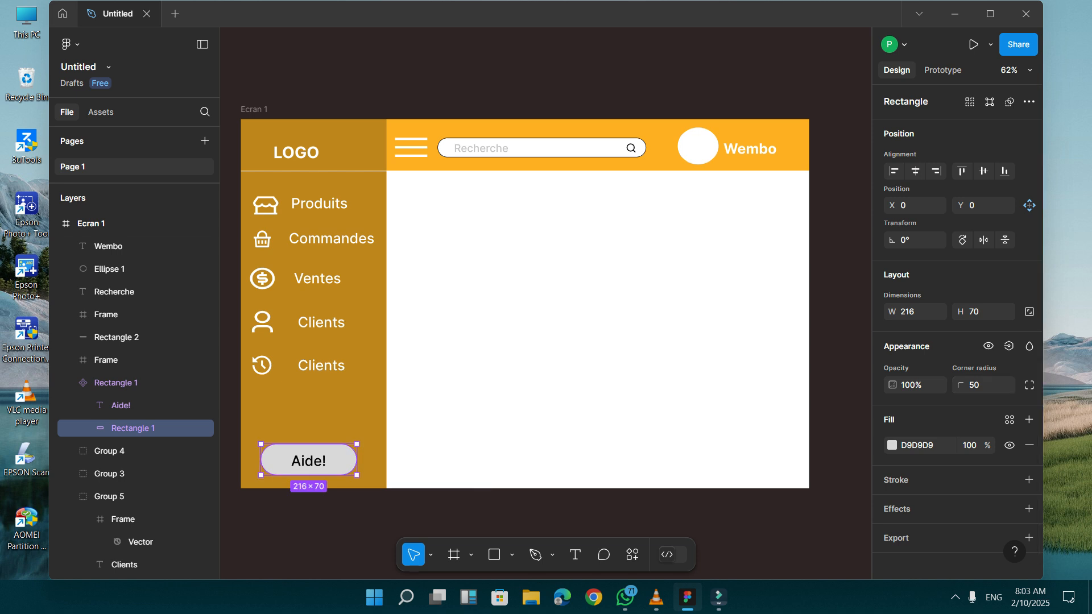
pyautogui.press('Escape')
pyautogui.click(410, 148)
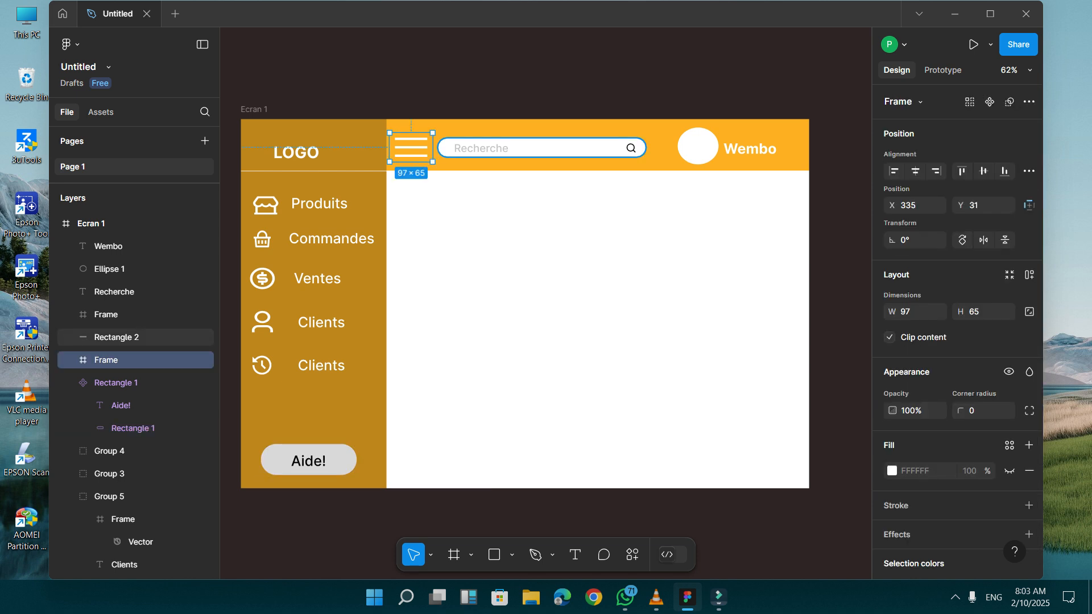
pyautogui.click(546, 148)
pyautogui.click(697, 146)
pyautogui.click(749, 148)
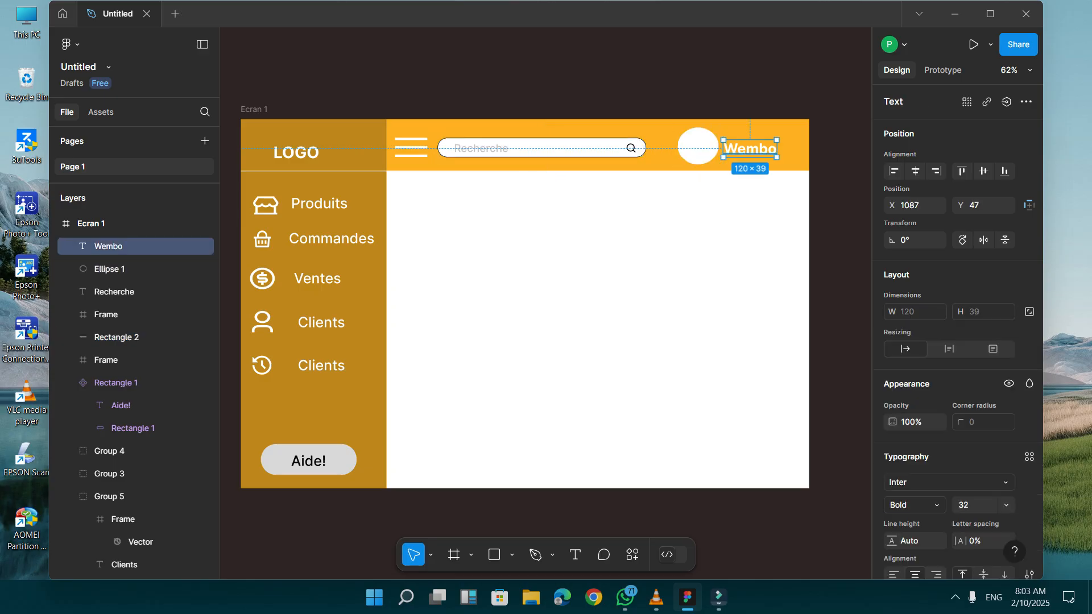
pyautogui.press('Escape')
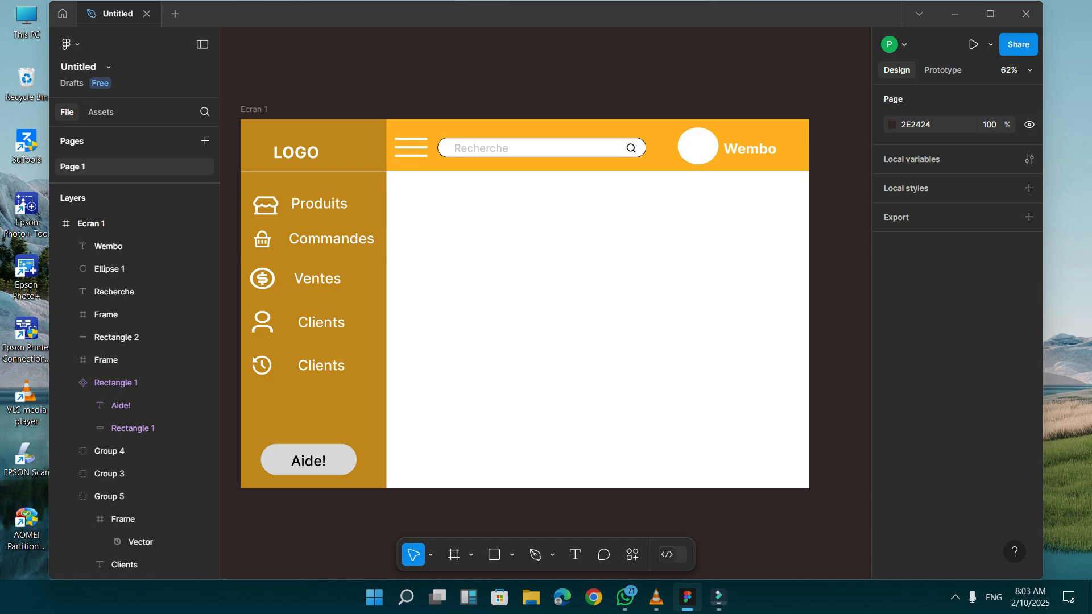
# Group the header's hamburger icon, search field elements, avatar circle and profile name text.
pyautogui.moveTo(392, 103); pyautogui.dragTo(794, 187)
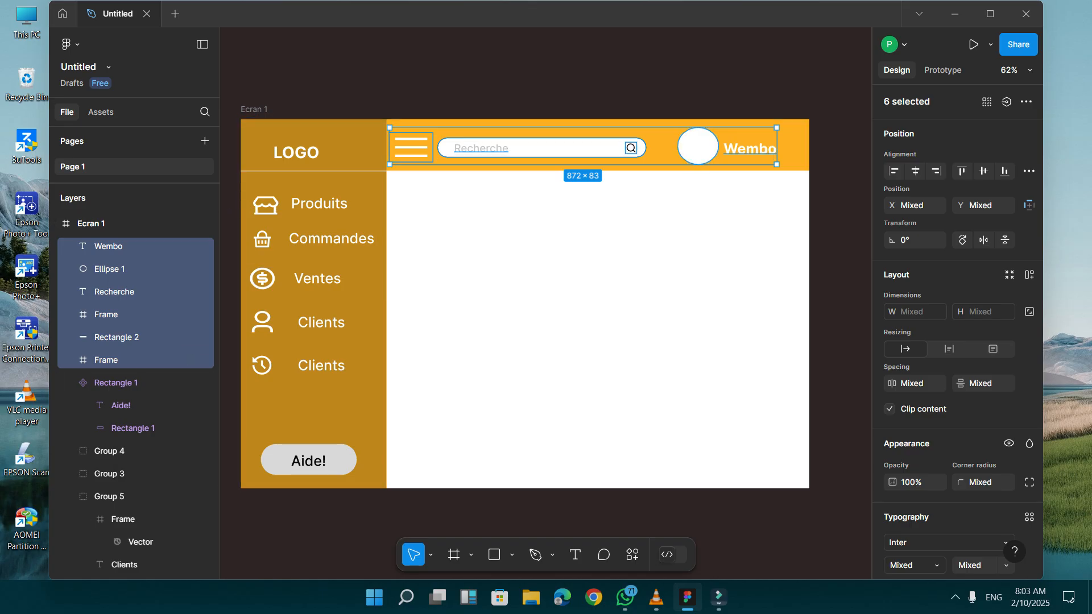
pyautogui.hotkey('ctrl', 'g')
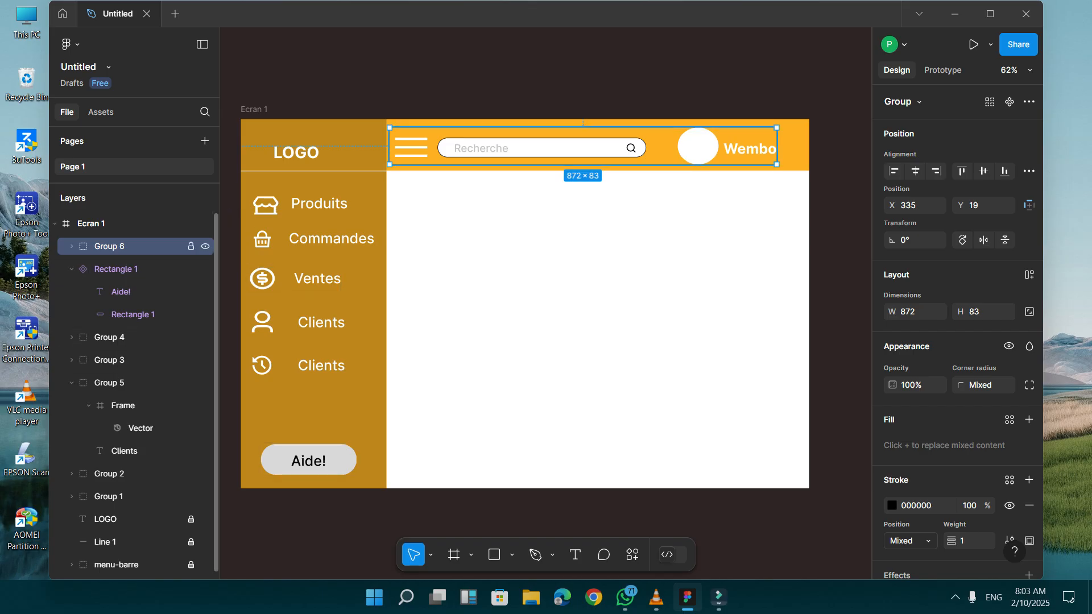
pyautogui.rightClick(146, 246)
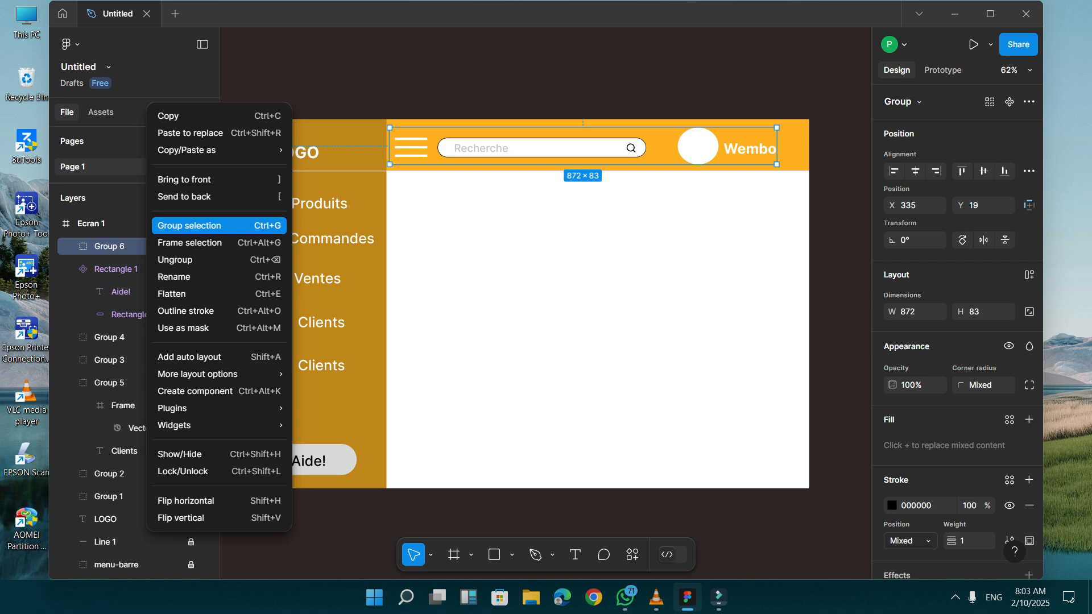
pyautogui.click(133, 246)
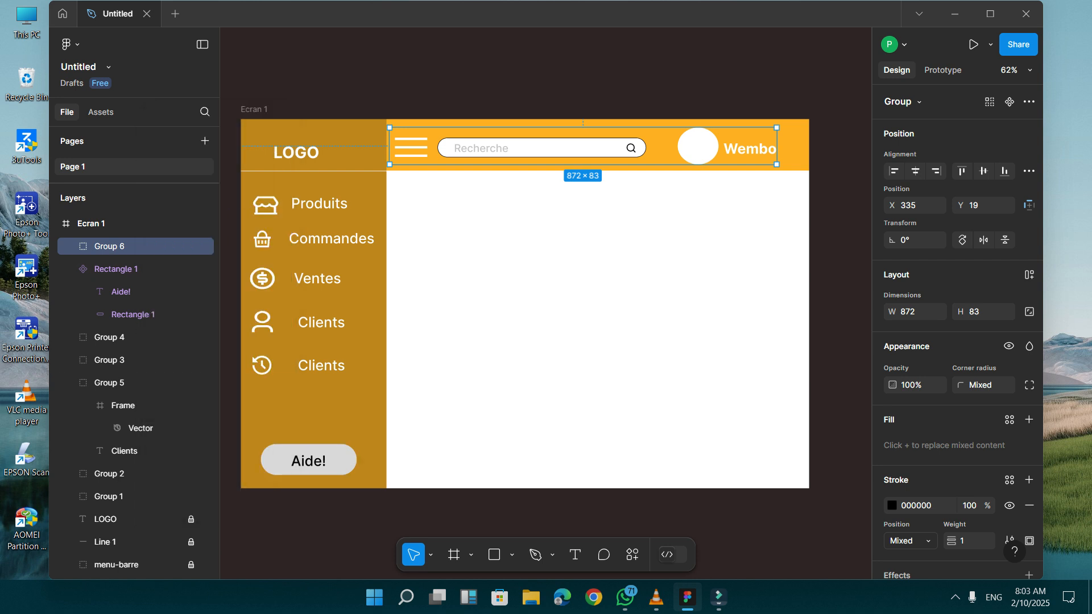
# Group the five sidebar menu entries together with the Aide! button.
pyautogui.moveTo(234, 181); pyautogui.dragTo(387, 491)
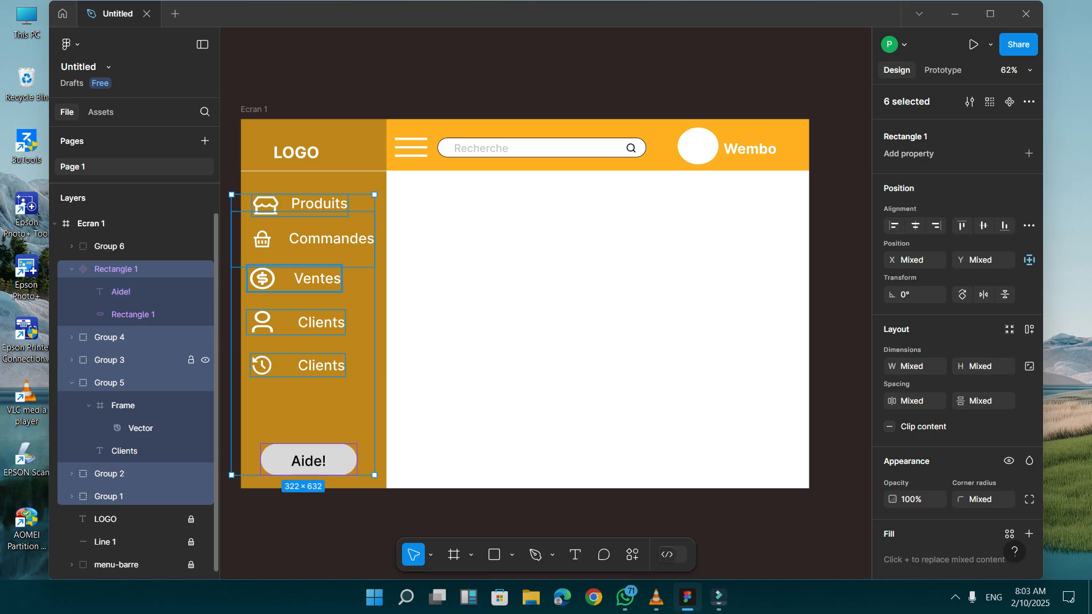
pyautogui.rightClick(169, 339)
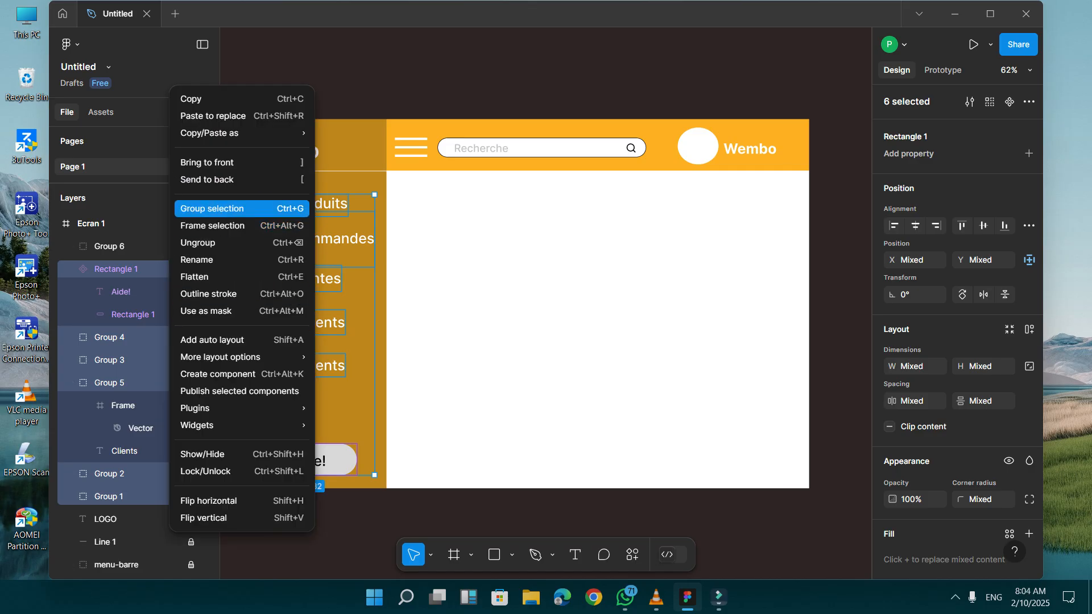
pyautogui.hotkey('ctrl', 'g')
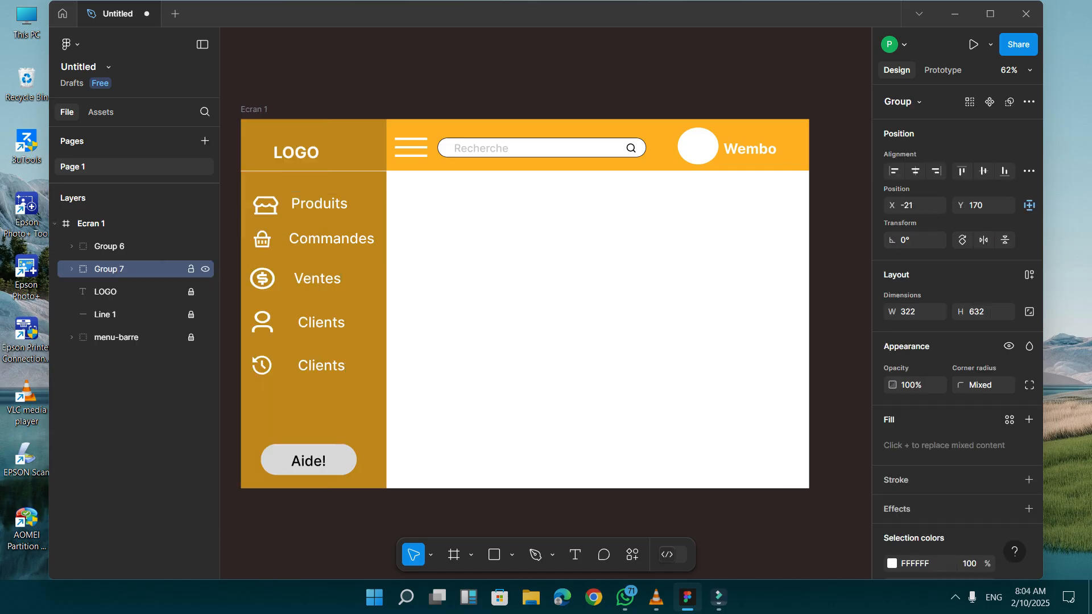
# Rename the new sidebar group as "barre menu".
pyautogui.hotkey('ctrl', 'r')
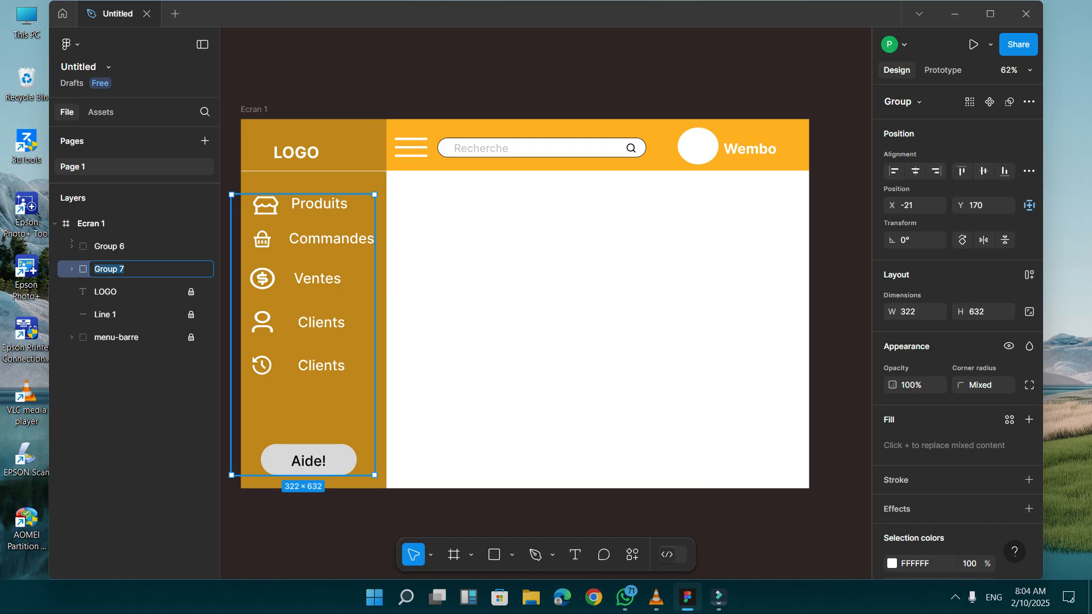
pyautogui.write('m')
pyautogui.press('BackSpace')
pyautogui.write('barre menu')
pyautogui.press('Return')
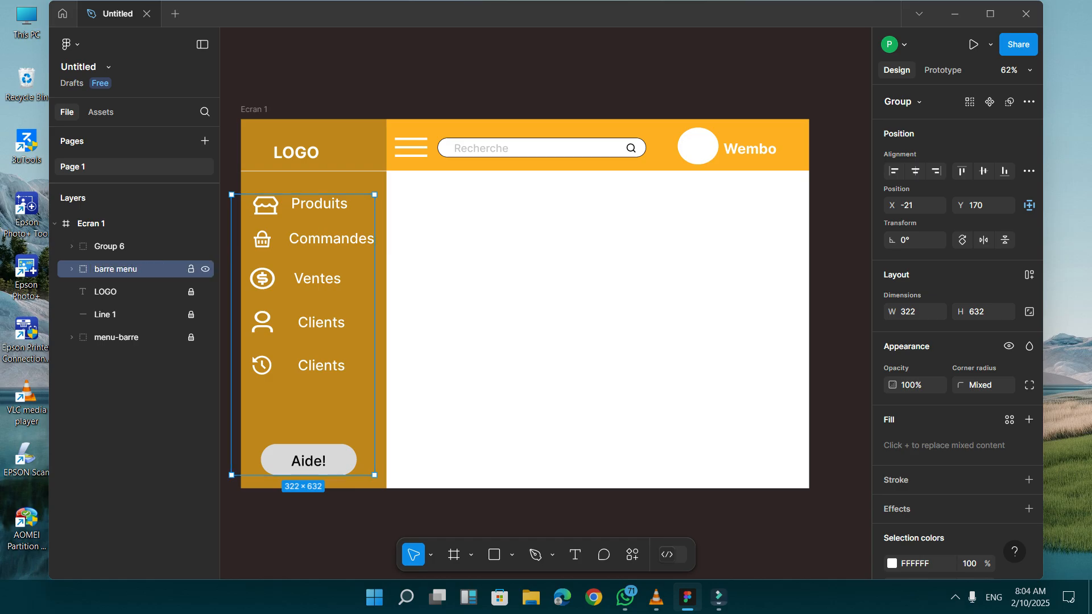
# Rename the header elements' group as "barre recherche".
pyautogui.click(109, 245)
pyautogui.doubleClick(109, 246)
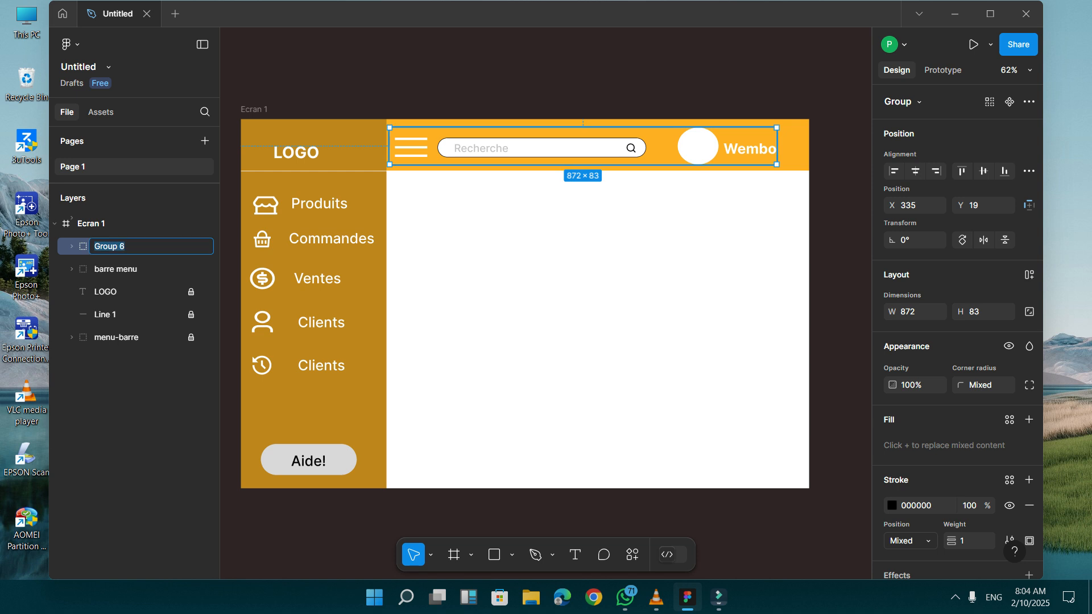
pyautogui.write('barre recherche')
pyautogui.press('Return')
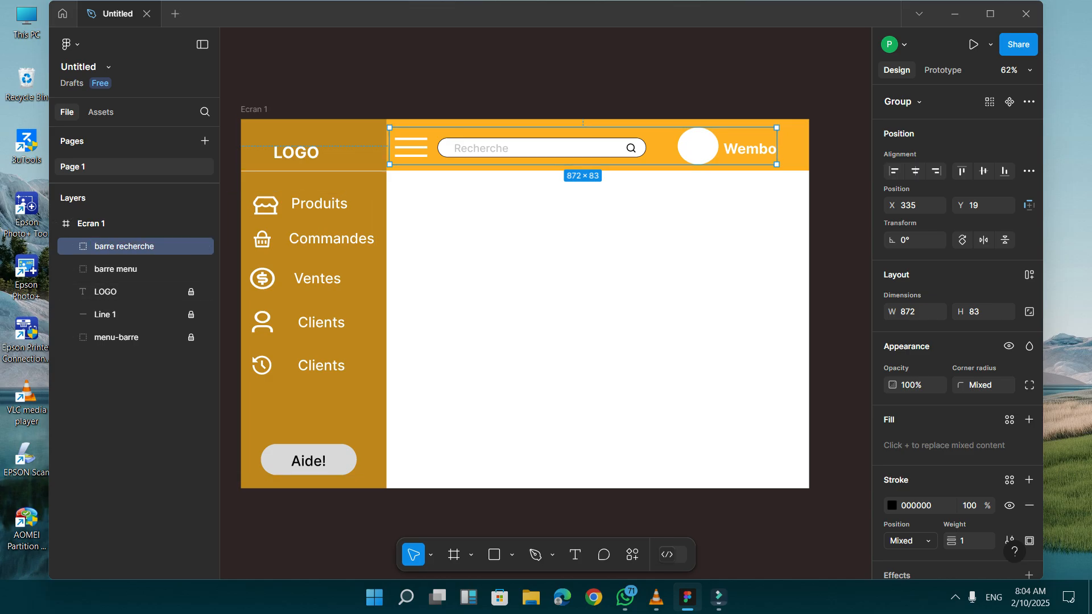
pyautogui.press('Escape')
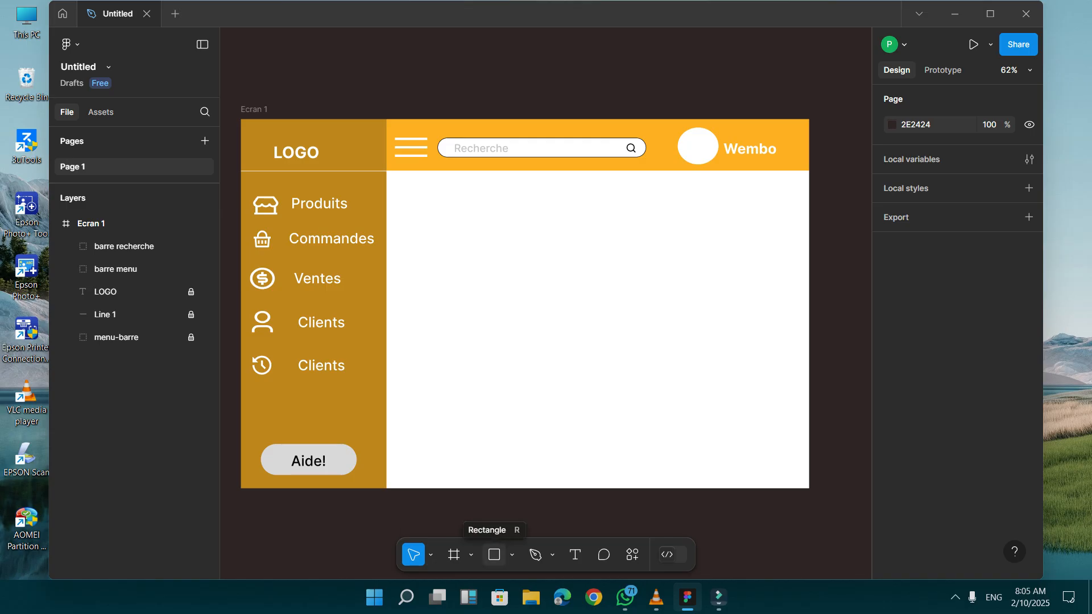
pyautogui.click(494, 554)
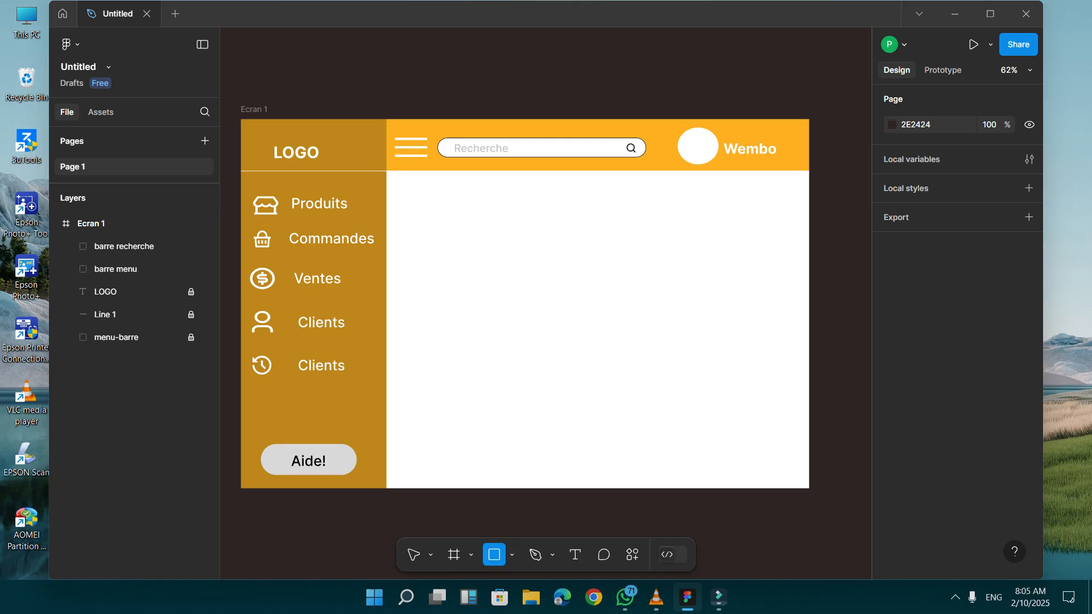
pyautogui.moveTo(416, 198); pyautogui.dragTo(588, 279)
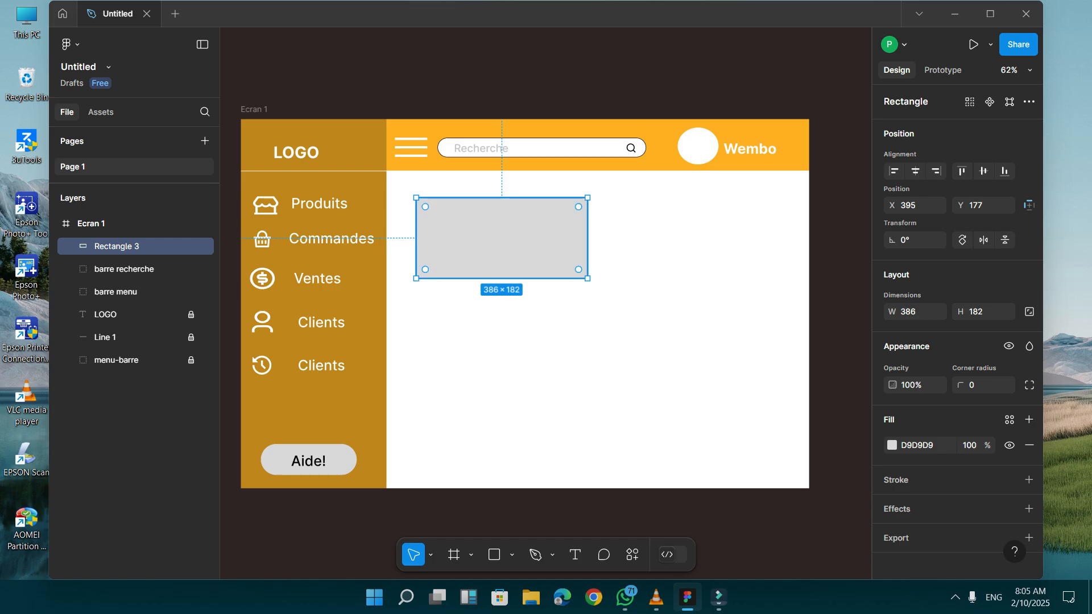
pyautogui.moveTo(578, 270); pyautogui.dragTo(547, 237)
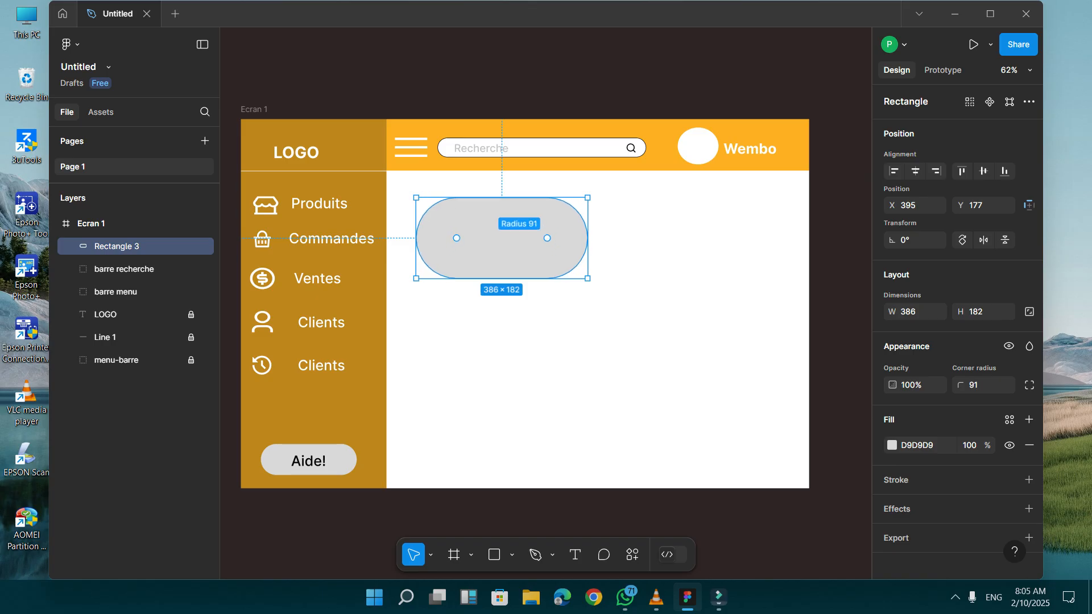
pyautogui.moveTo(547, 238); pyautogui.dragTo(576, 266)
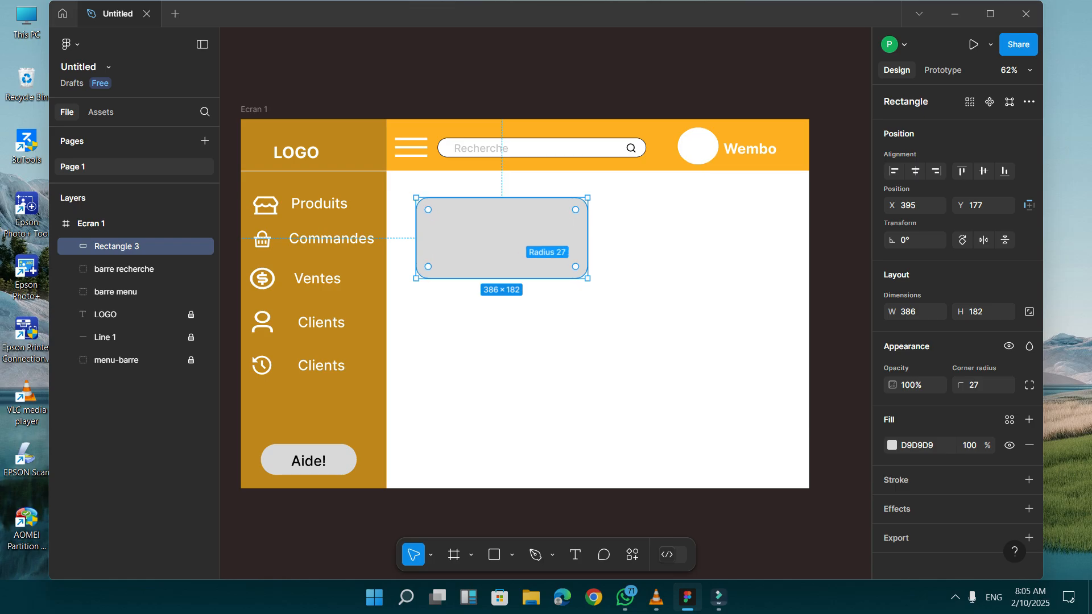
pyautogui.press('Delete')
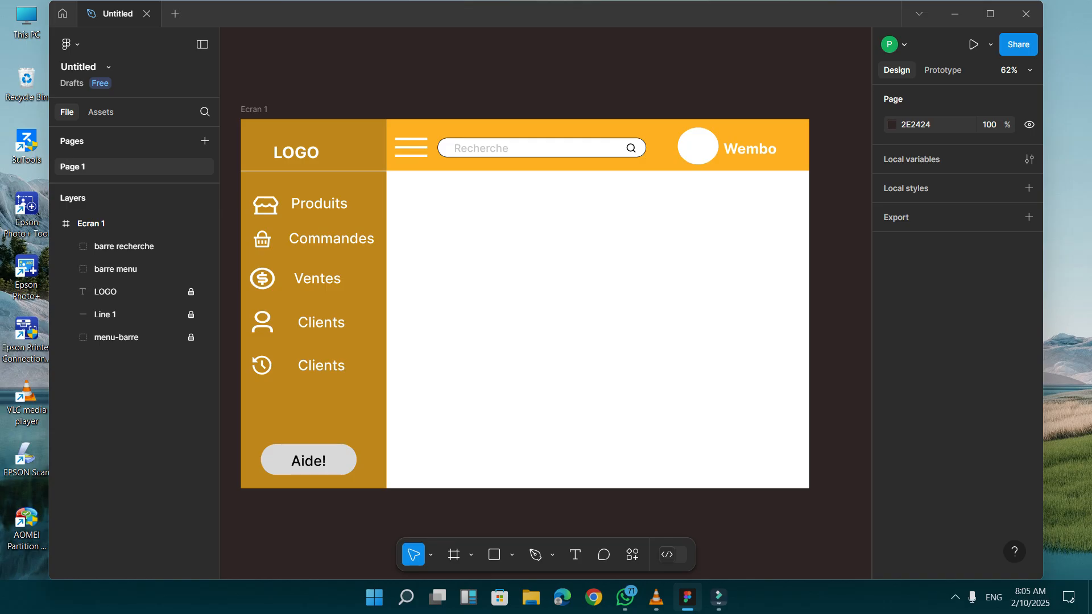
# Change the fill color of the Ecran 1 frame to light gray EFEFEF.
pyautogui.click(92, 223)
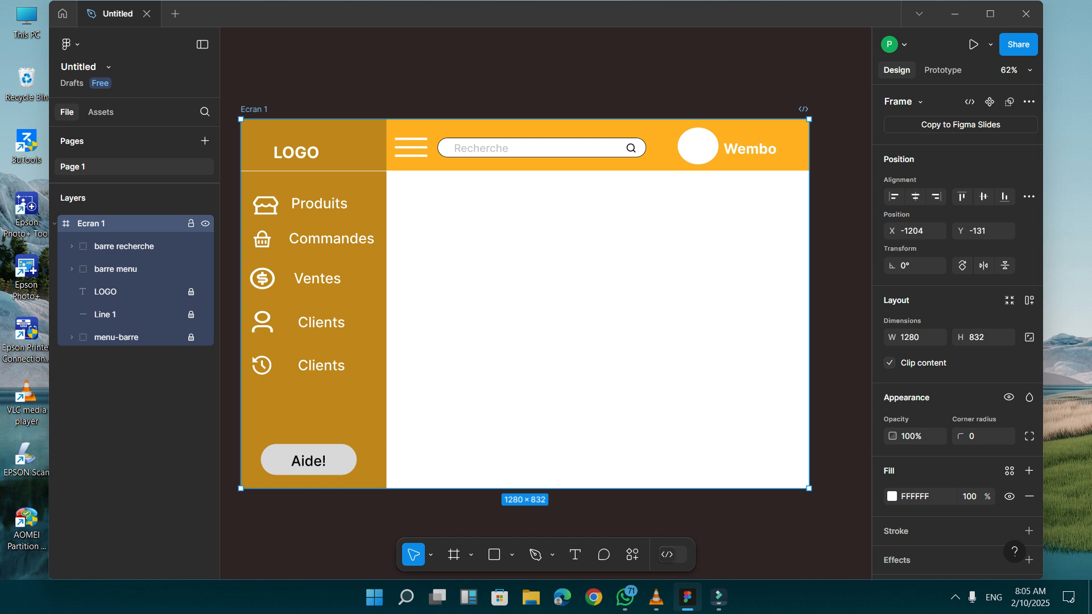
pyautogui.click(891, 496)
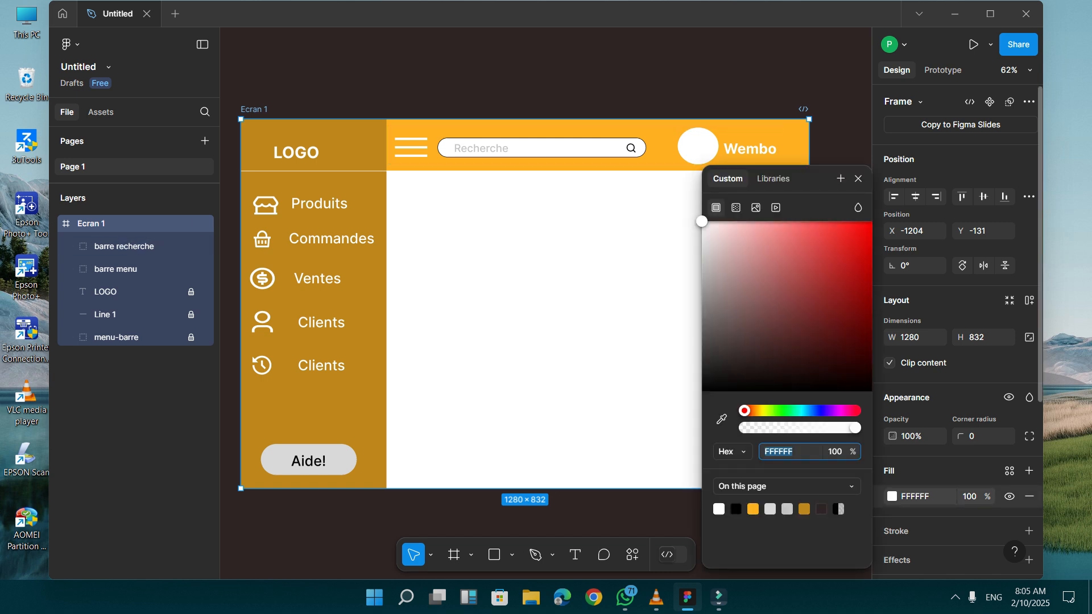
pyautogui.moveTo(701, 221)
pyautogui.mouseDown()
pyautogui.moveTo(705, 270)
pyautogui.moveTo(701, 232)
pyautogui.mouseUp()
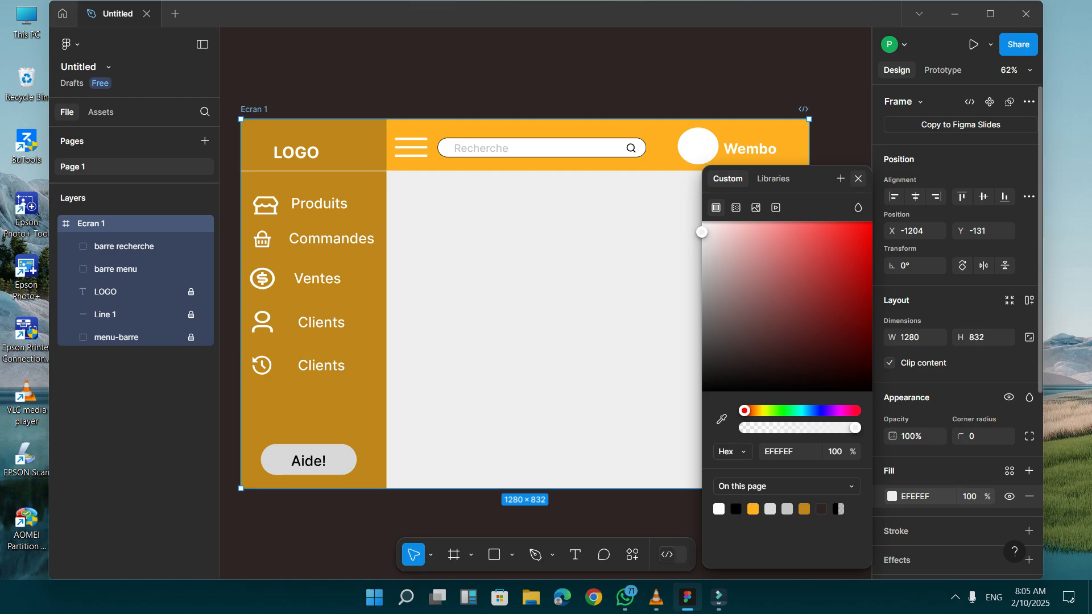
pyautogui.click(858, 178)
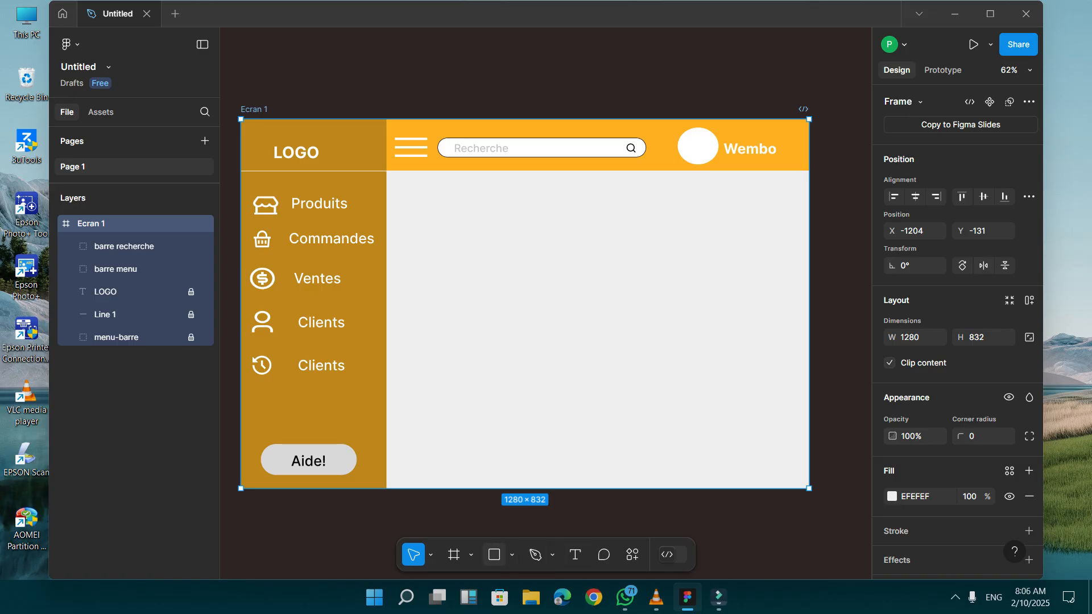
# Draw a rectangle about 375 × 172 in the content area, just below the header beside the sidebar.
pyautogui.press('r')
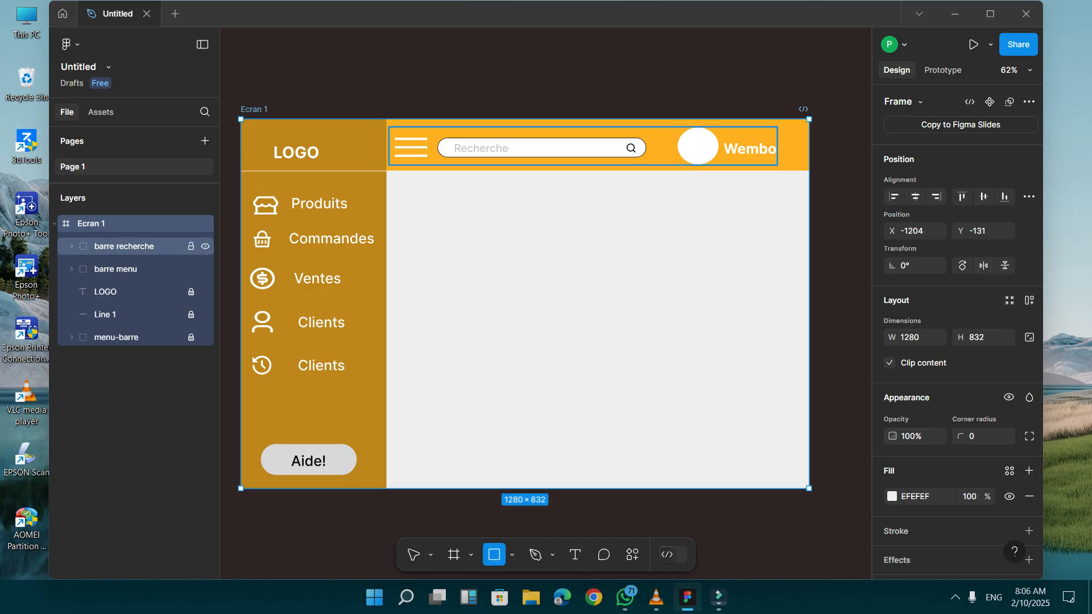
pyautogui.click(124, 246)
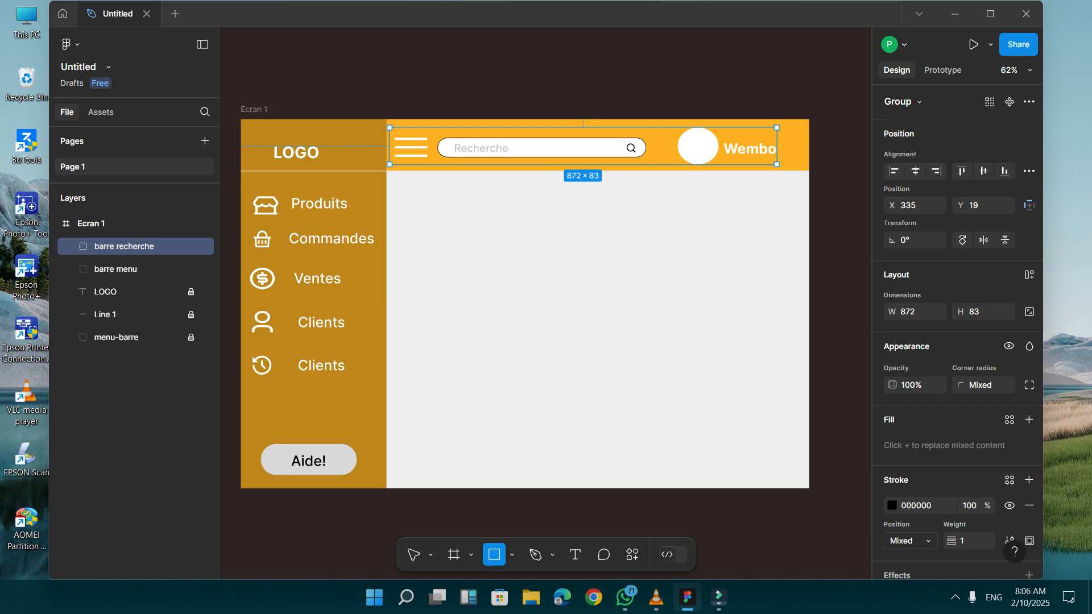
pyautogui.click(568, 244)
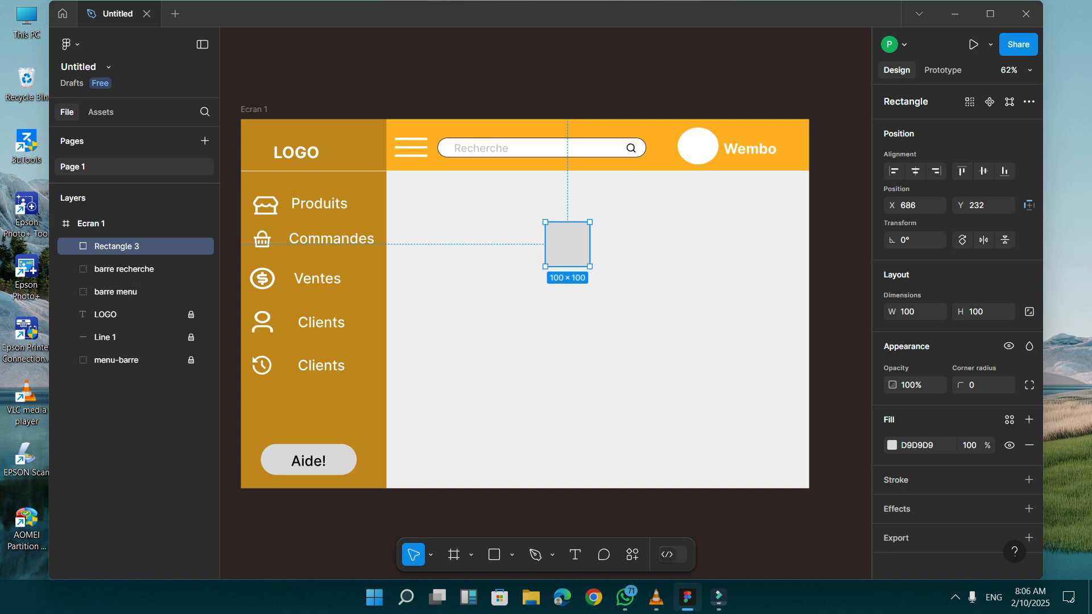
pyautogui.moveTo(545, 223); pyautogui.dragTo(423, 189)
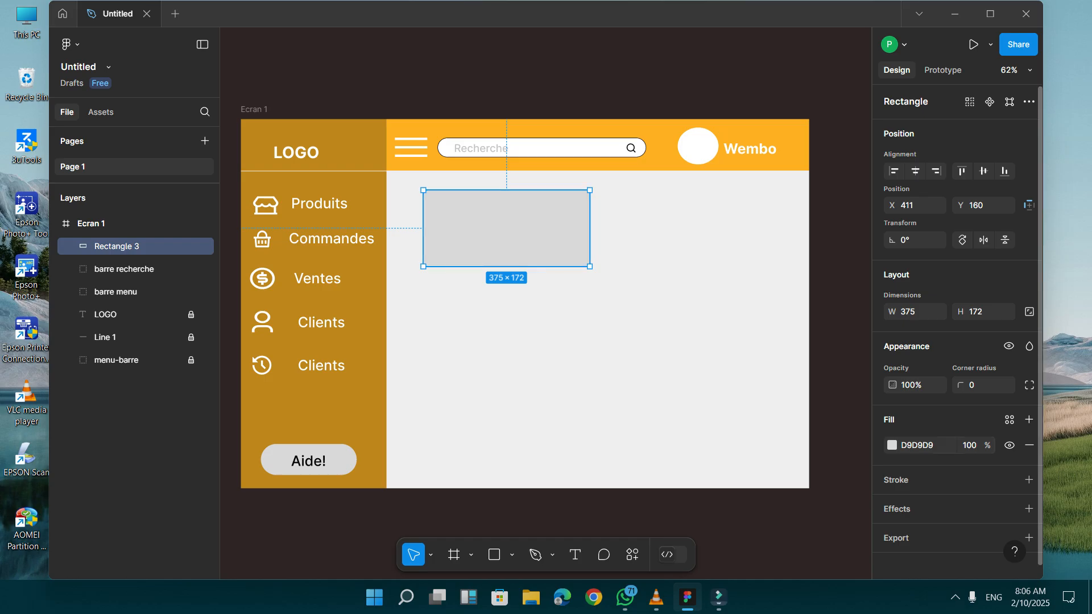
# Set the fill color of the content area's rectangle to FFFFFF.
pyautogui.click(891, 445)
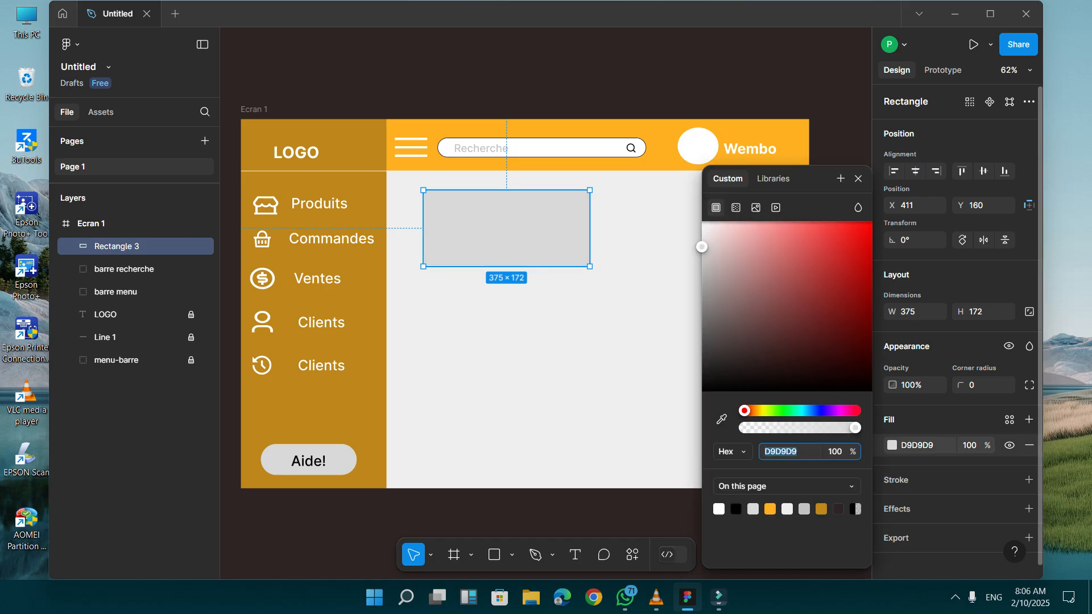
pyautogui.write('FFFFFF')
pyautogui.press('Return')
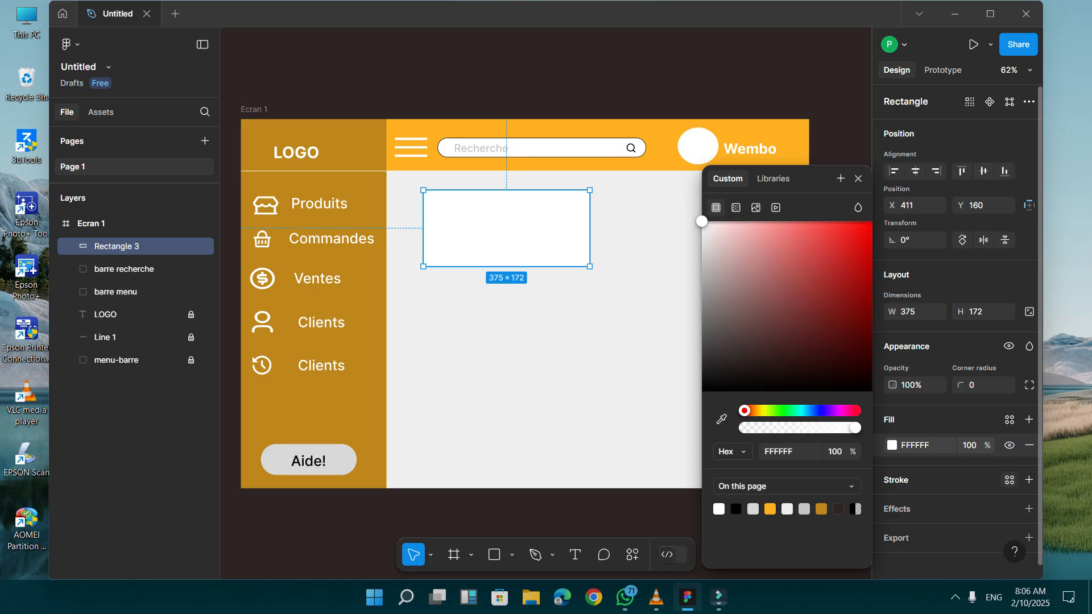
# Apply the M3/Elevation Light/5 effect style to the white rectangle and reshape it to about 367 × 179 with a corner radius of 30.
pyautogui.click(1009, 509)
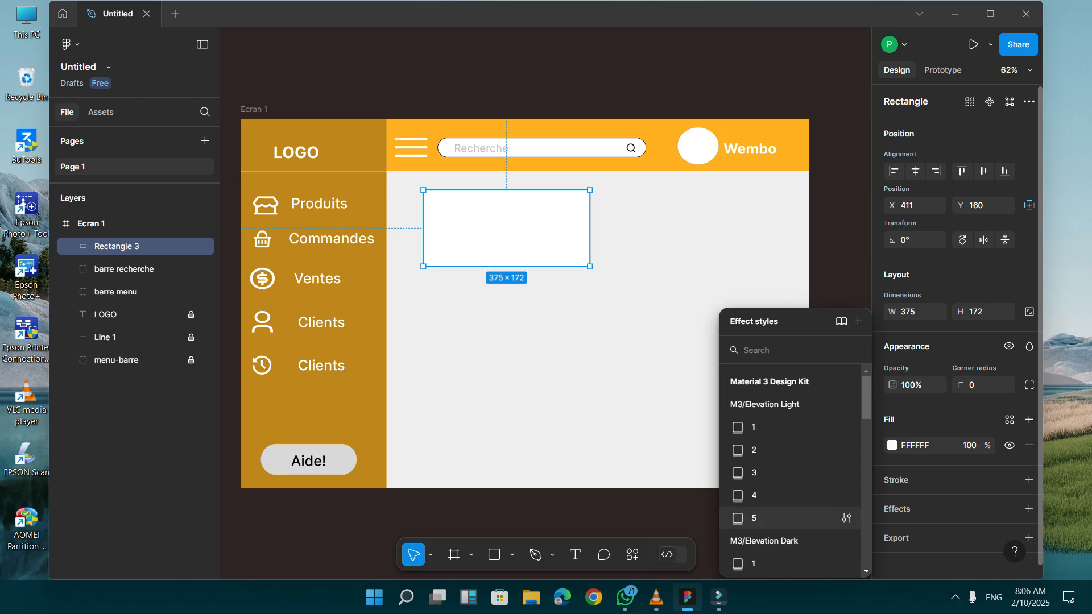
pyautogui.click(790, 518)
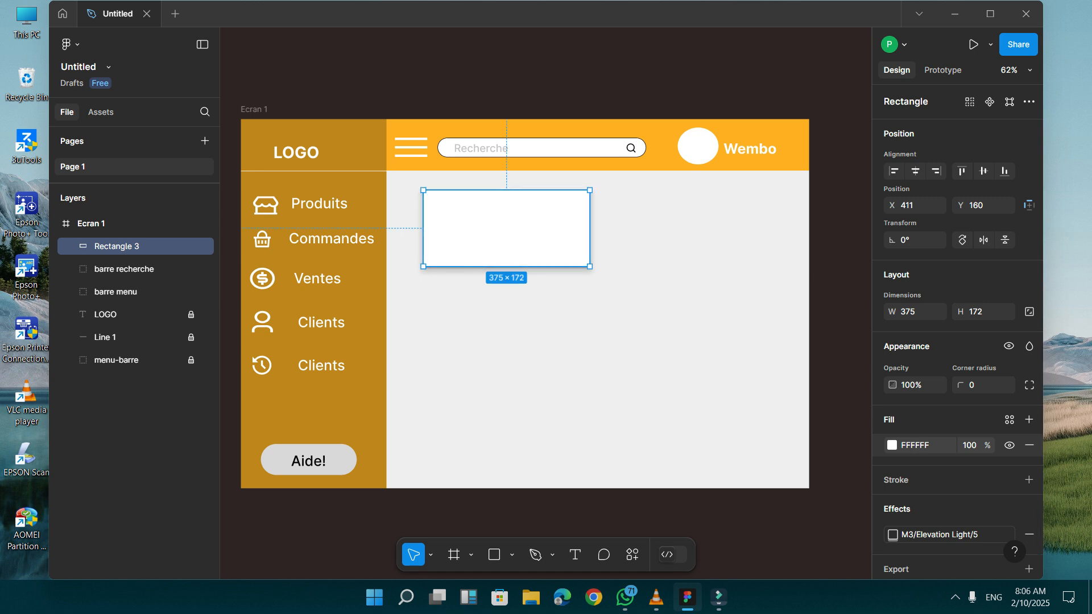
pyautogui.moveTo(589, 266); pyautogui.dragTo(555, 244)
pyautogui.moveTo(575, 195); pyautogui.dragTo(570, 199)
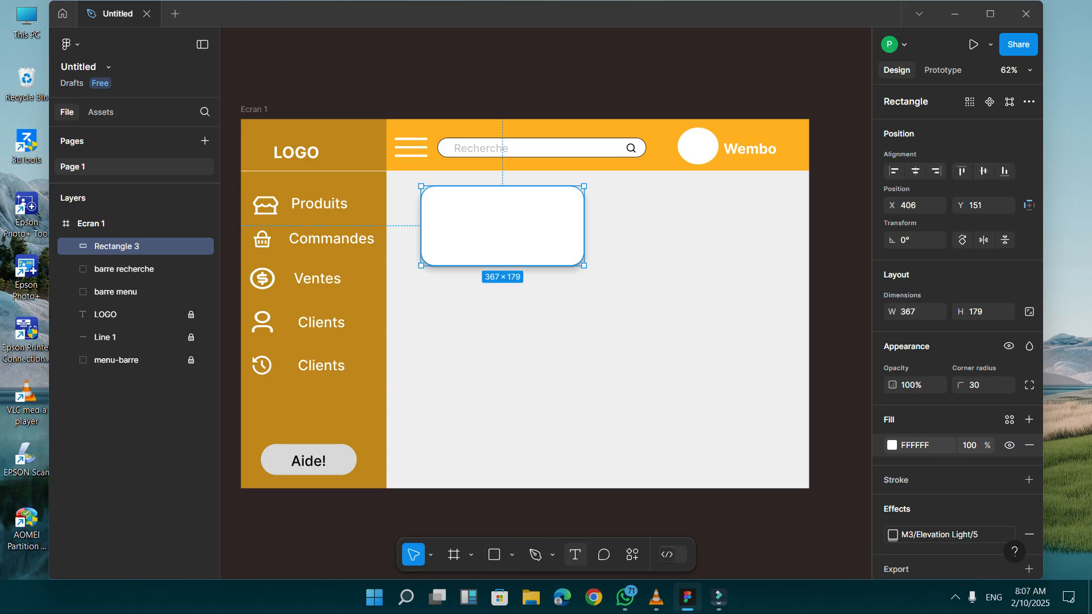
# Add the text "Produits" to the white card and place it centered near the card's upper edge.
pyautogui.click(575, 554)
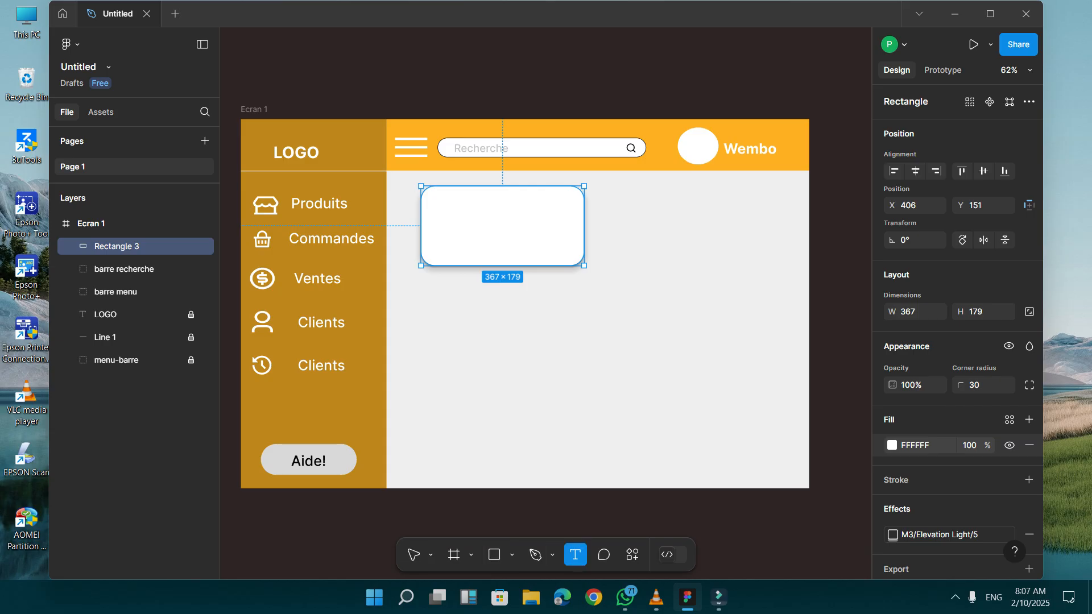
pyautogui.click(457, 215)
pyautogui.write('Ptr')
pyautogui.press('BackSpace')
pyautogui.press('BackSpace')
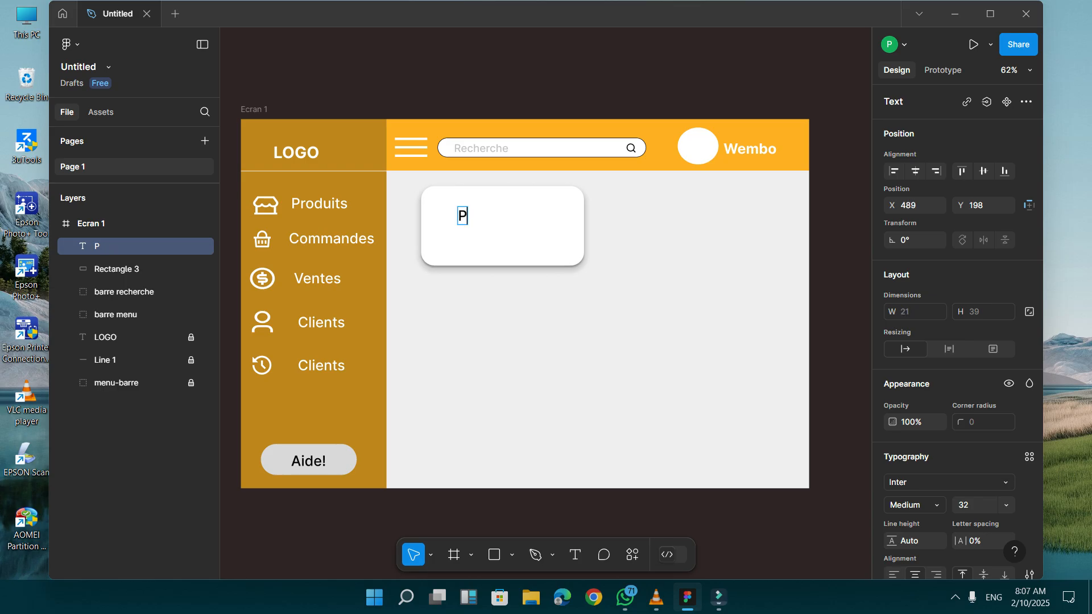
pyautogui.write('o')
pyautogui.press('BackSpace')
pyautogui.write('roduitd')
pyautogui.press('BackSpace')
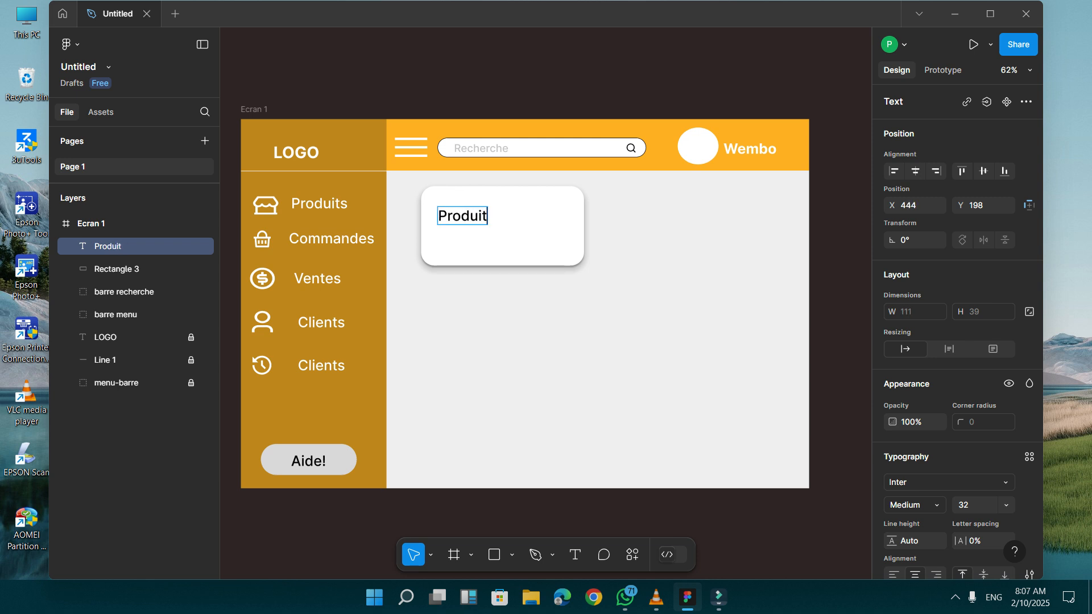
pyautogui.write('s')
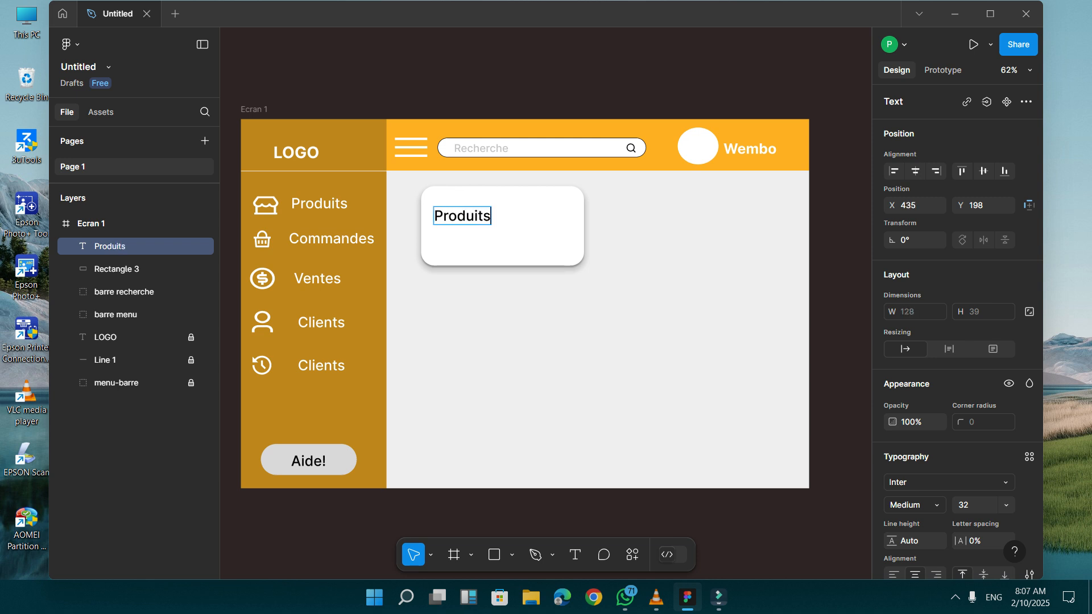
pyautogui.press('Escape')
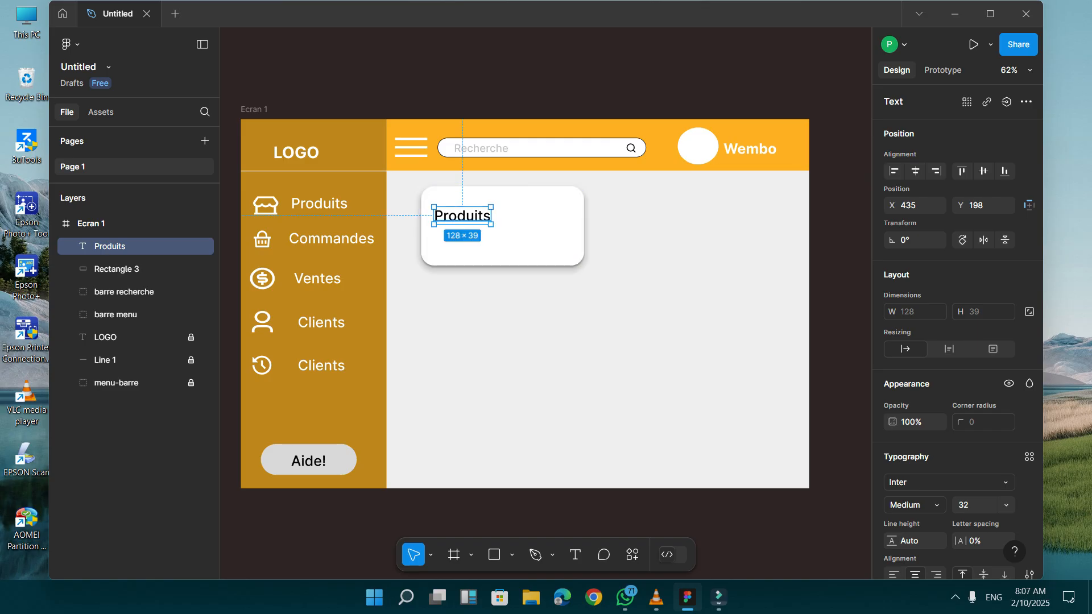
pyautogui.moveTo(462, 215); pyautogui.dragTo(509, 209)
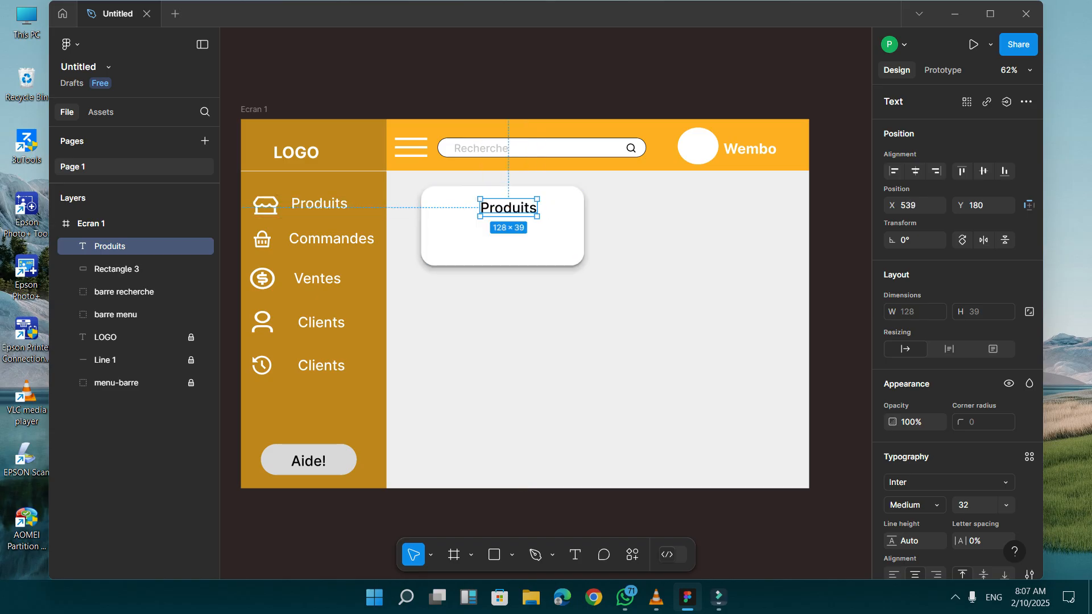
# Add a separate text "2500" near the lower edge of the white card.
pyautogui.doubleClick(508, 208)
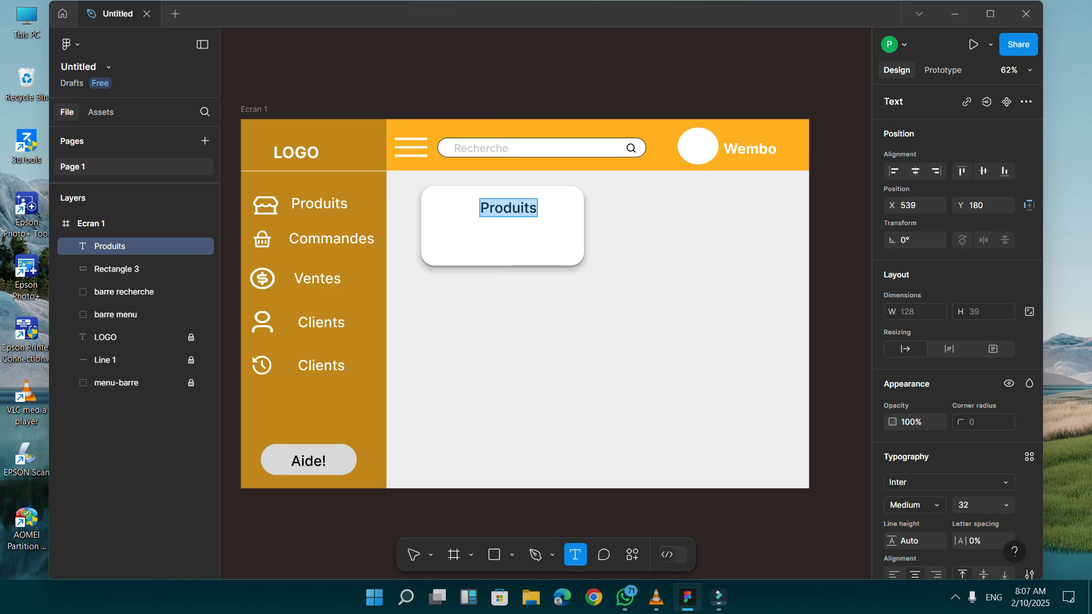
pyautogui.click(465, 253)
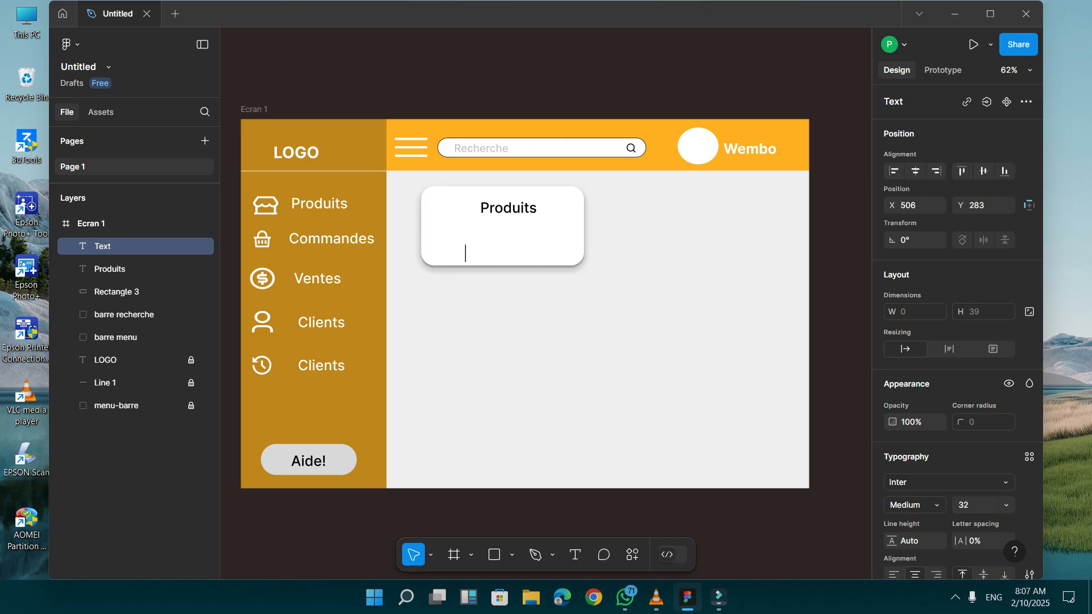
pyautogui.write('2500')
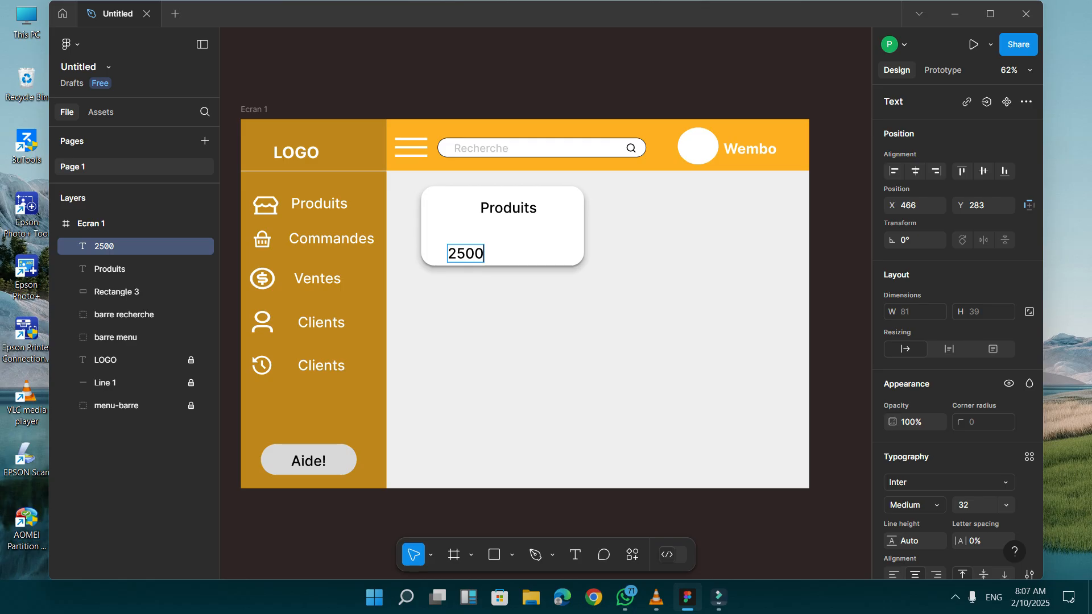
# Set the font size of the "2500" text to 64 and place it directly below the card's "Produits" label.
pyautogui.hotkey('ctrl', 'a')
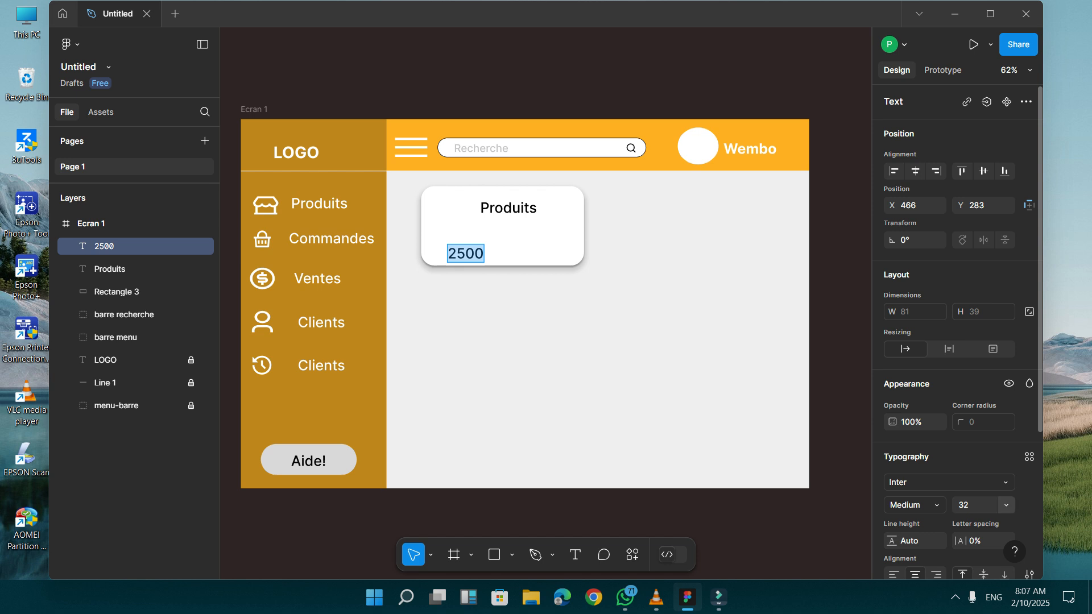
pyautogui.click(1006, 504)
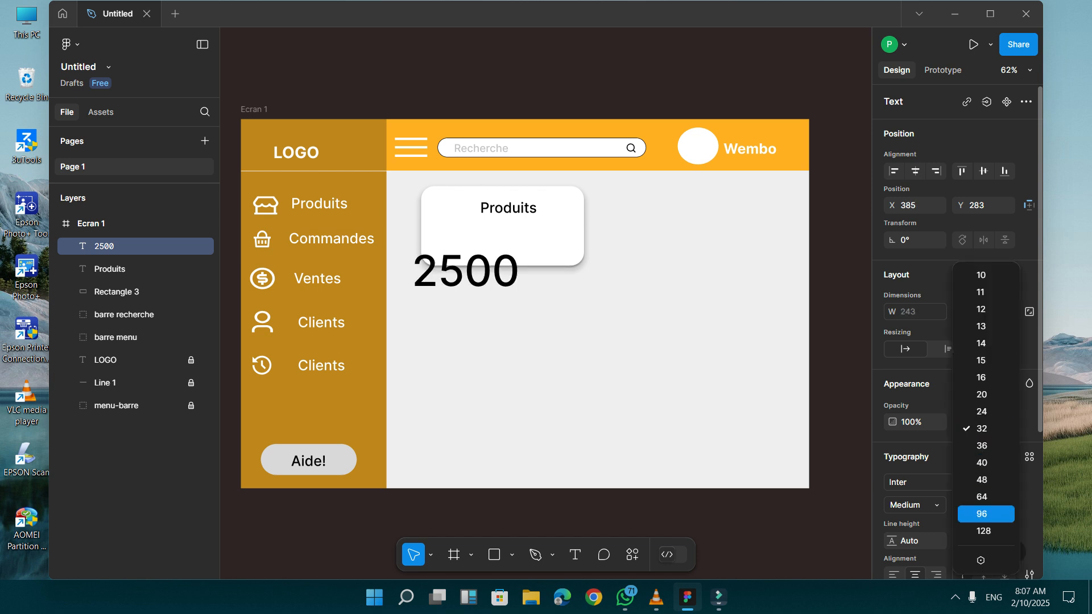
pyautogui.click(981, 497)
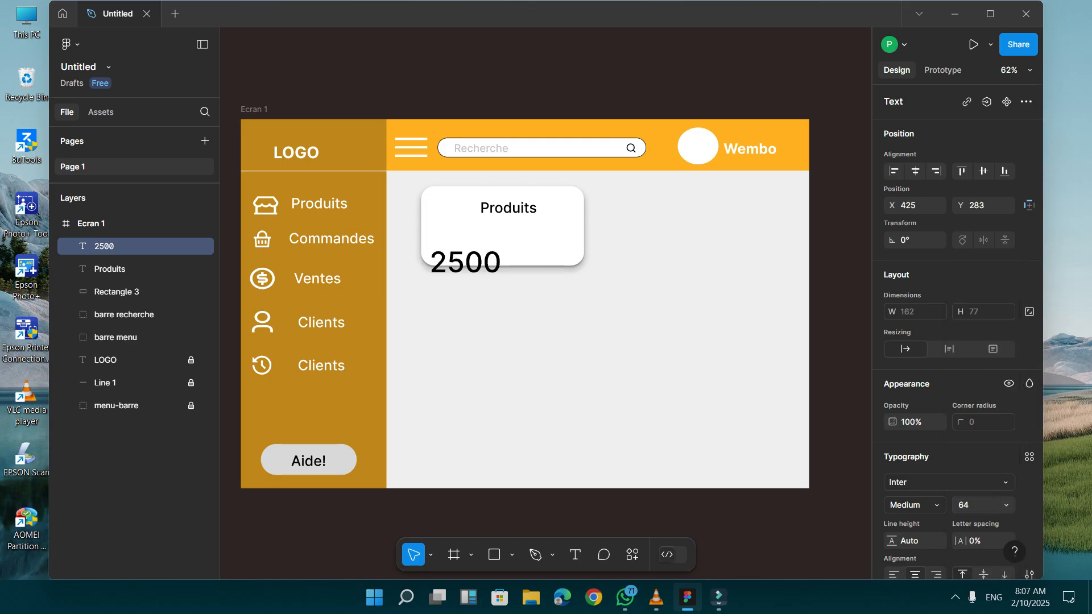
pyautogui.press('Escape')
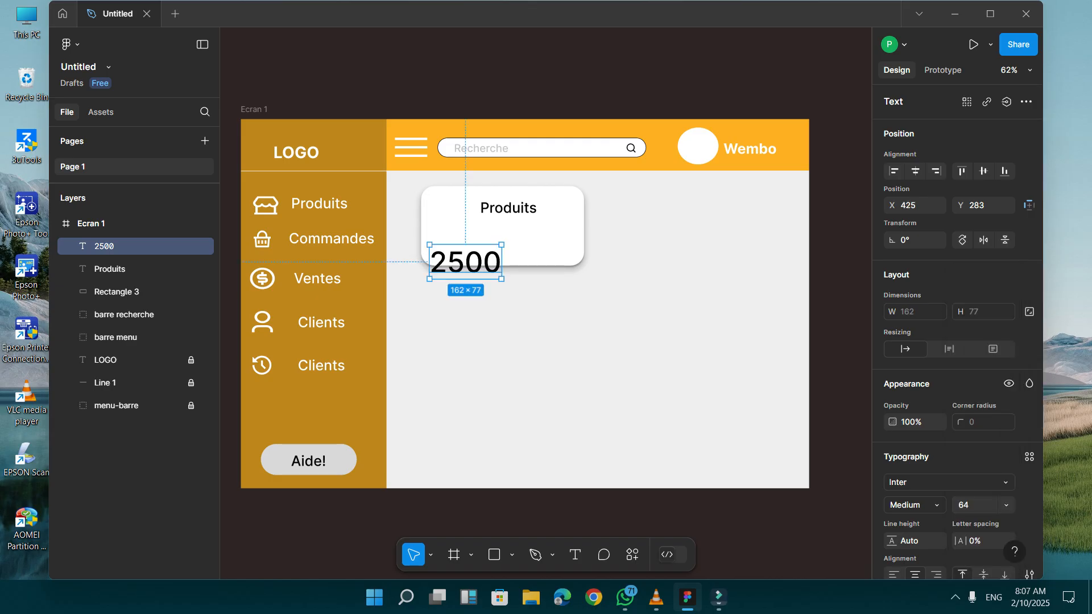
pyautogui.moveTo(465, 262); pyautogui.dragTo(516, 236)
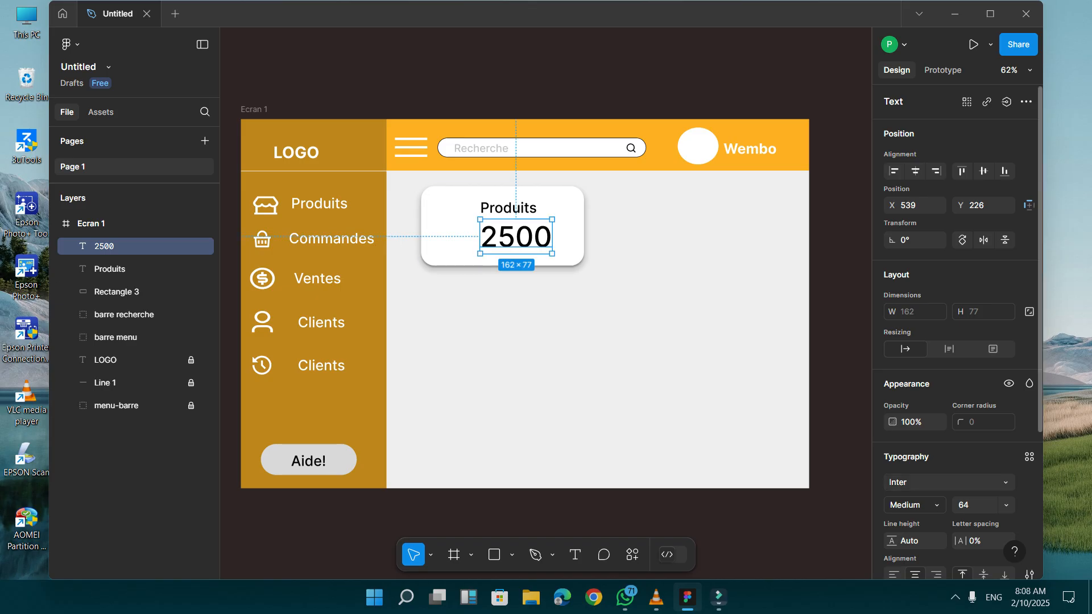
# Change the font of the "2500" text to Inria Serif.
pyautogui.scroll(-3, 955, 341)
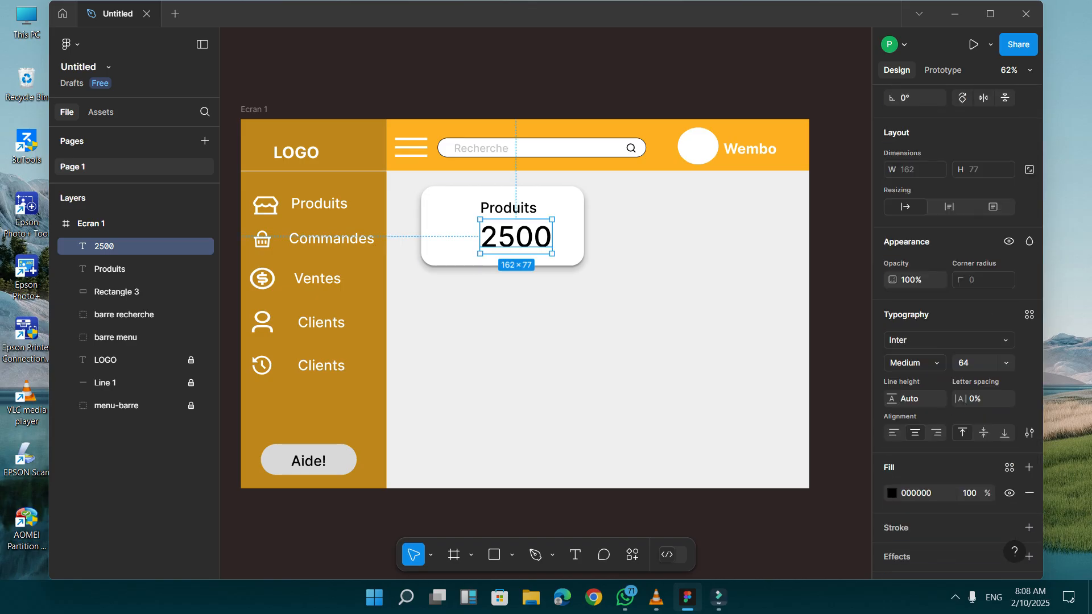
pyautogui.click(944, 340)
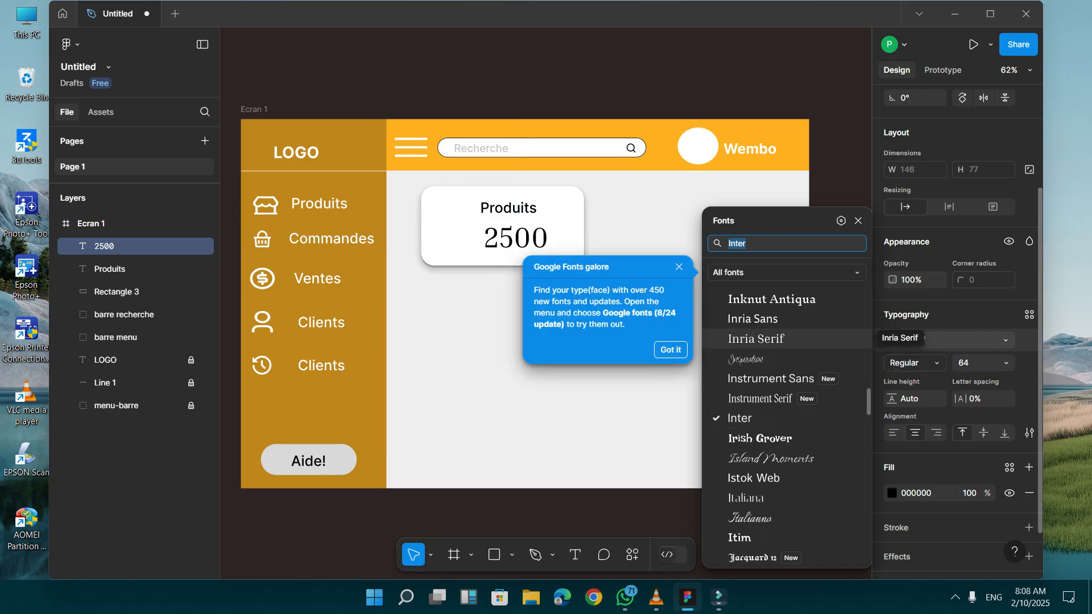
pyautogui.click(756, 338)
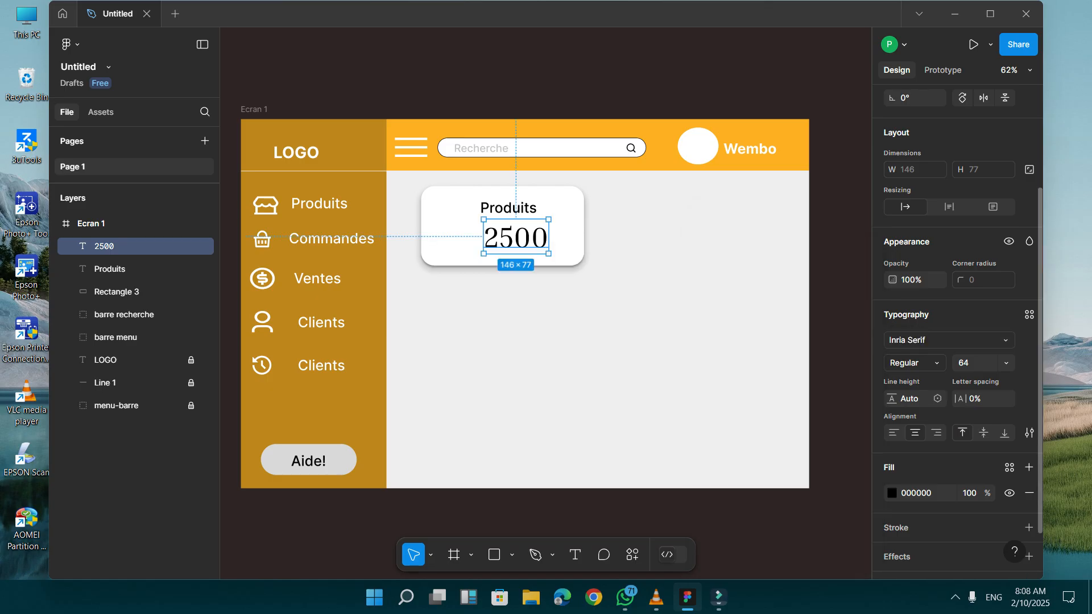
# Select the card's white rectangle, switch to Chrome and open the Remix Icon website through a search for "remix icon".
pyautogui.click(125, 291)
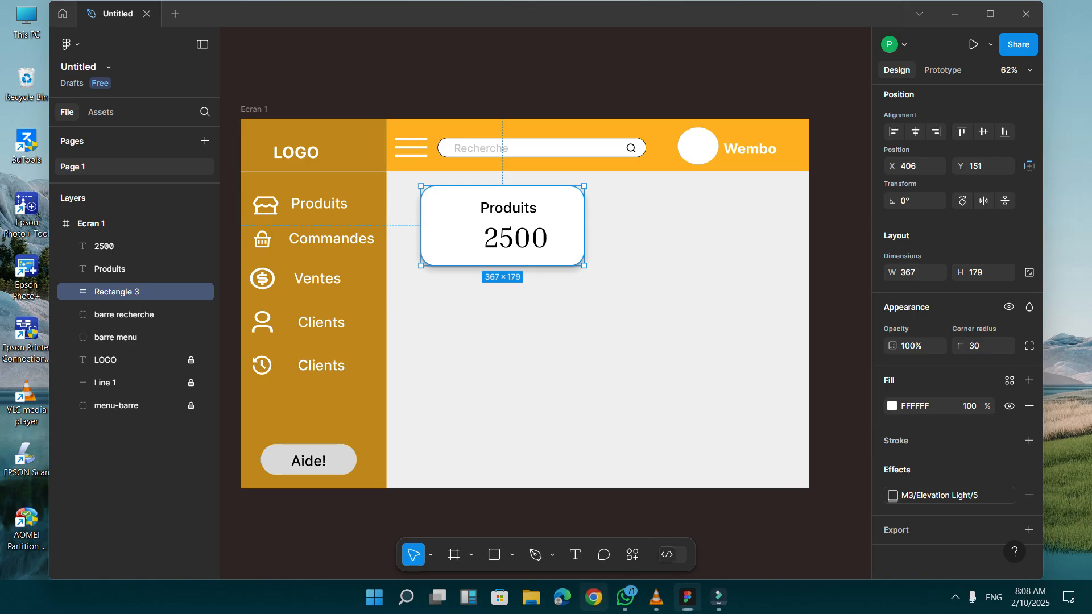
pyautogui.click(593, 597)
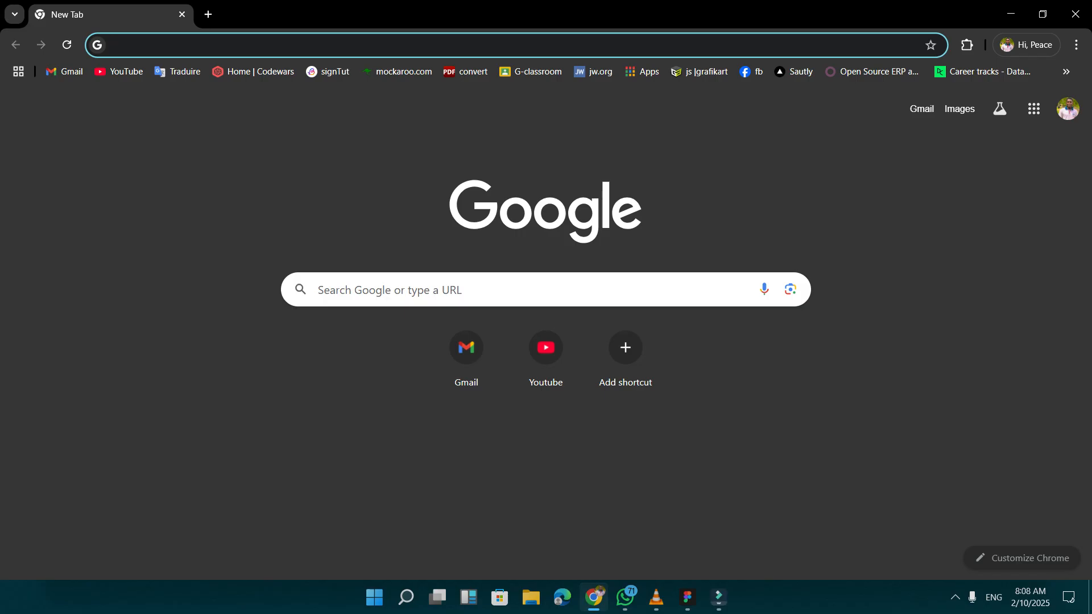
pyautogui.write('re')
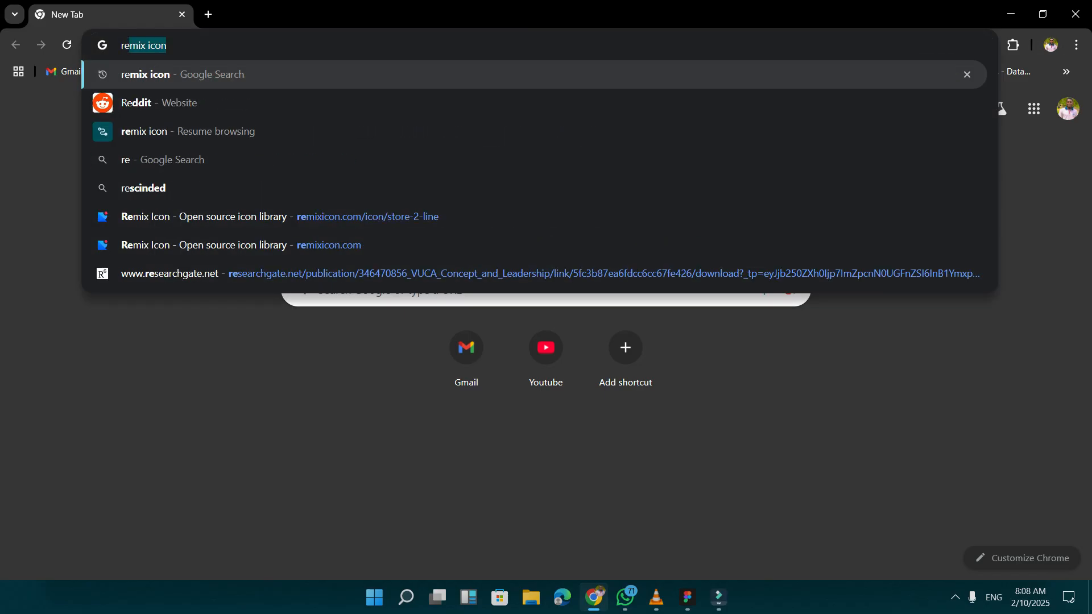
pyautogui.write('mix icon')
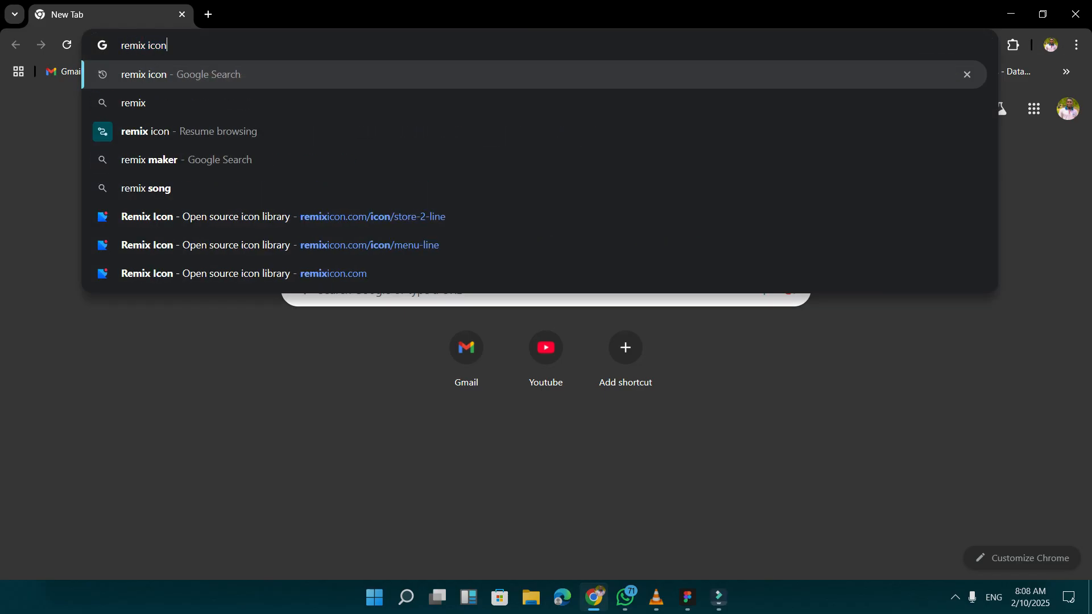
pyautogui.press('Return')
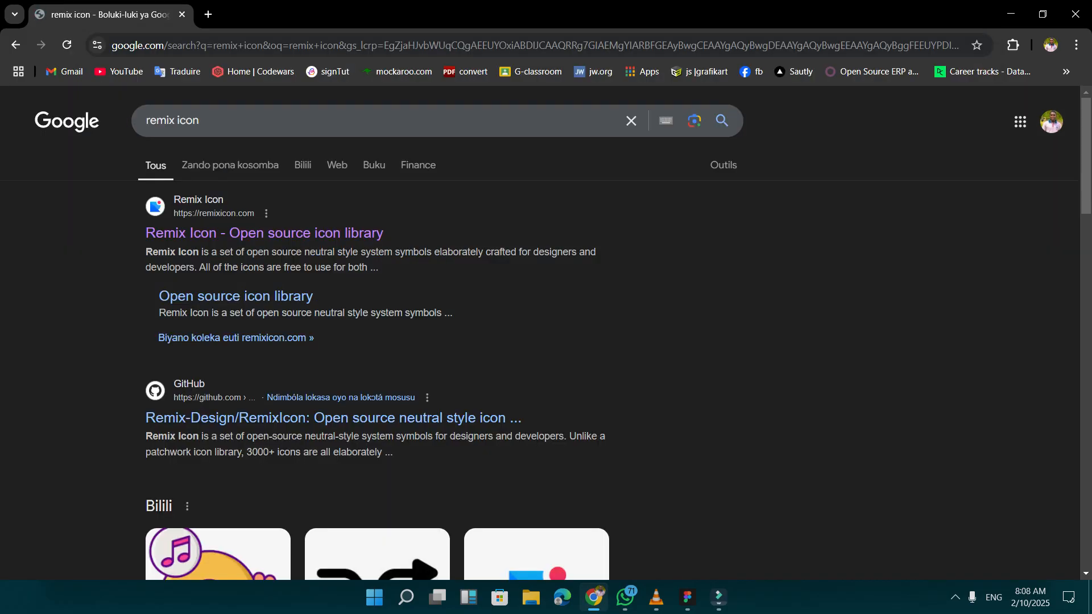
pyautogui.click(307, 233)
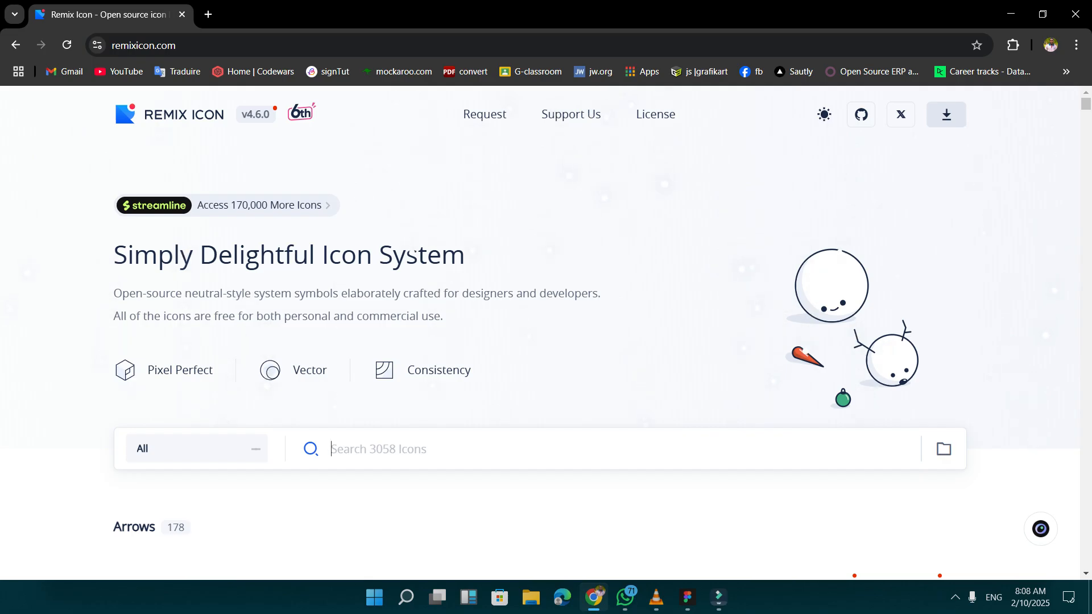
# Search the icon library for "store" and copy the store-2-line icon as SVG.
pyautogui.write('store')
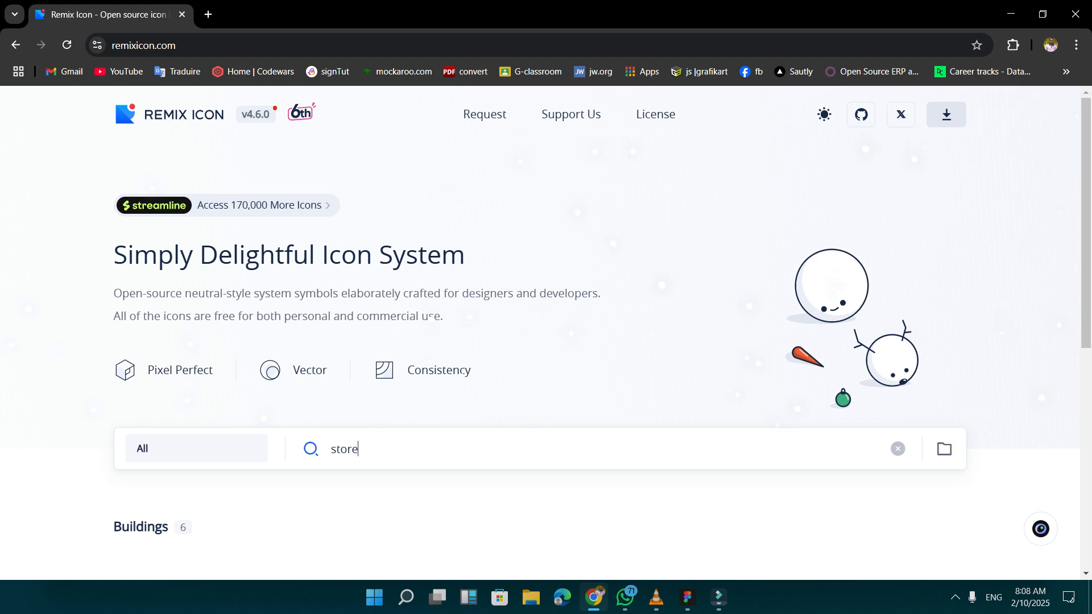
pyautogui.scroll(-5, 156, 389)
pyautogui.click(241, 312)
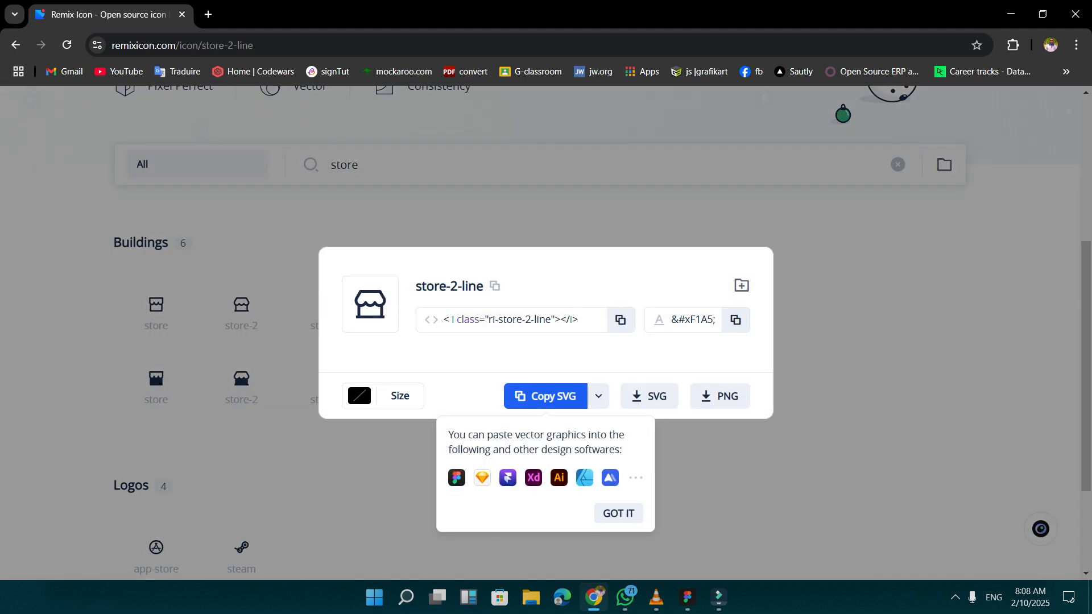
pyautogui.click(546, 397)
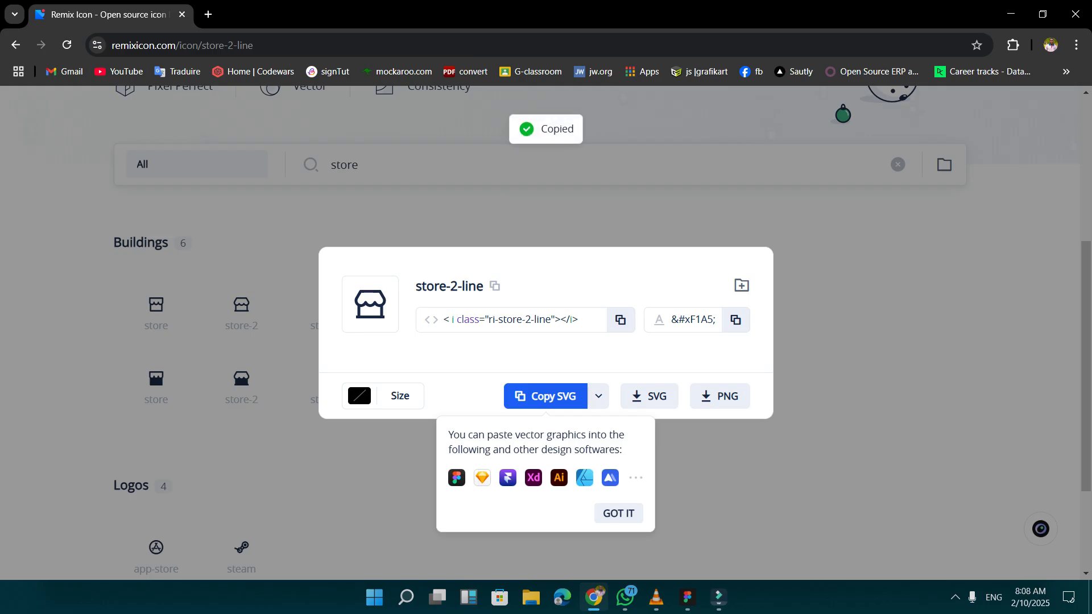
# Switch back to Figma, paste the store icon and place it at about 87 × 89 beside the texts in the white card.
pyautogui.click(687, 597)
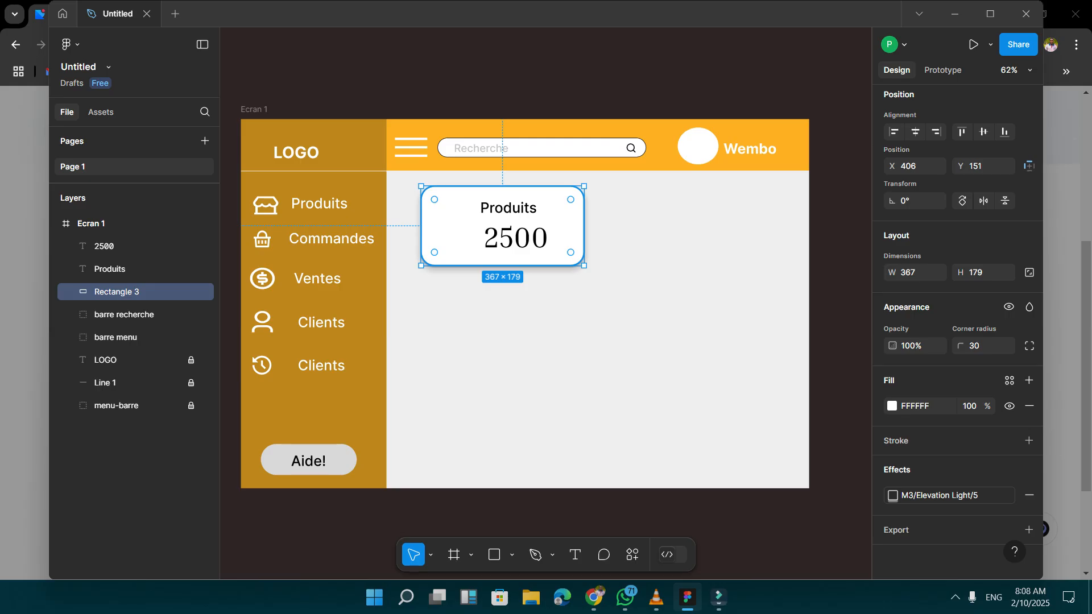
pyautogui.hotkey('ctrl', 'v')
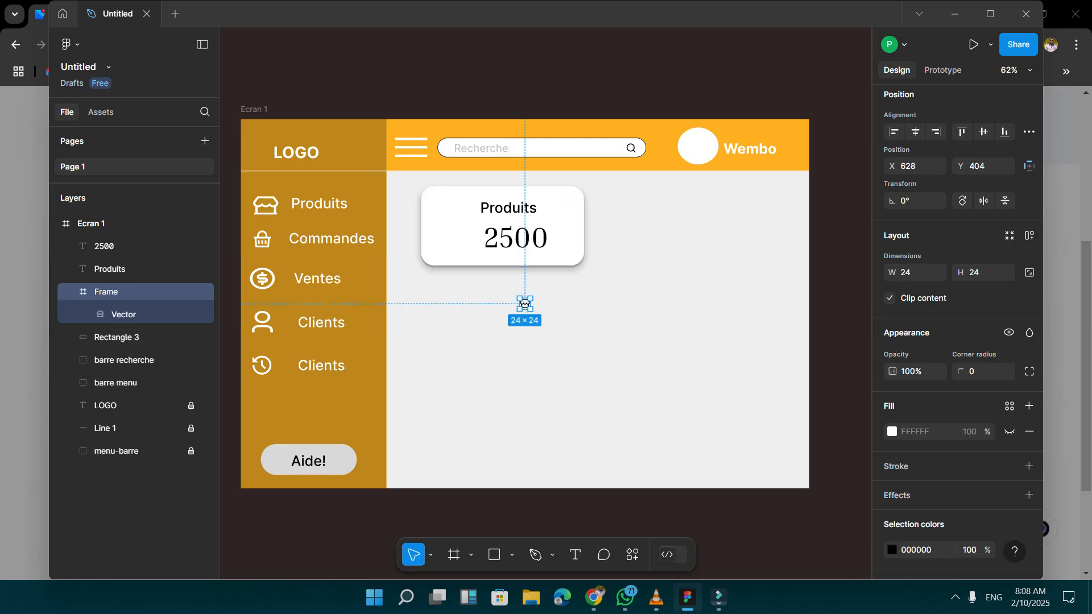
pyautogui.moveTo(518, 297); pyautogui.dragTo(461, 225)
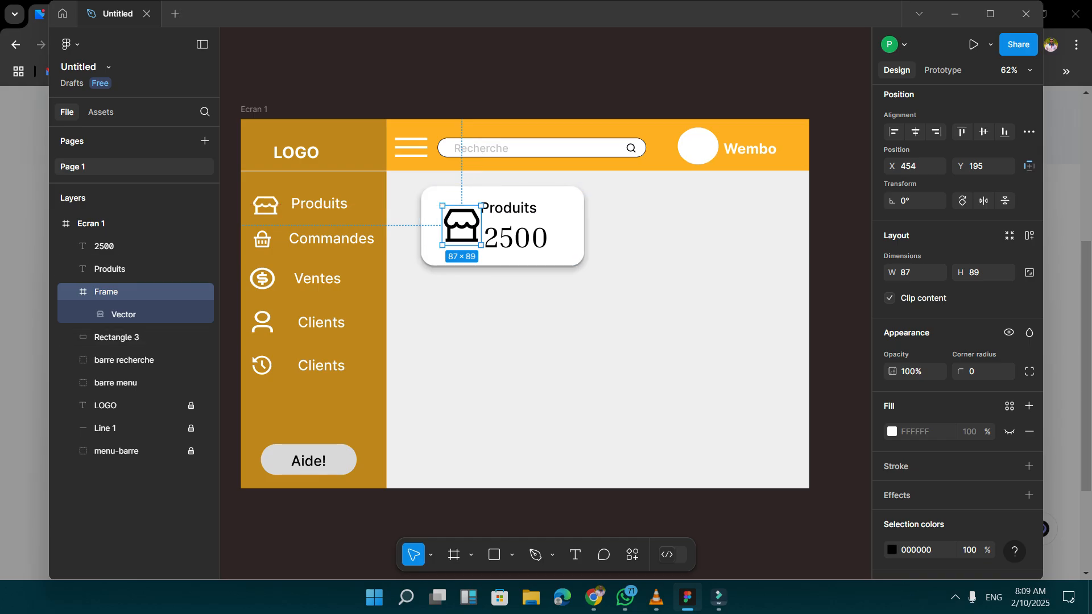
pyautogui.moveTo(462, 225); pyautogui.dragTo(457, 224)
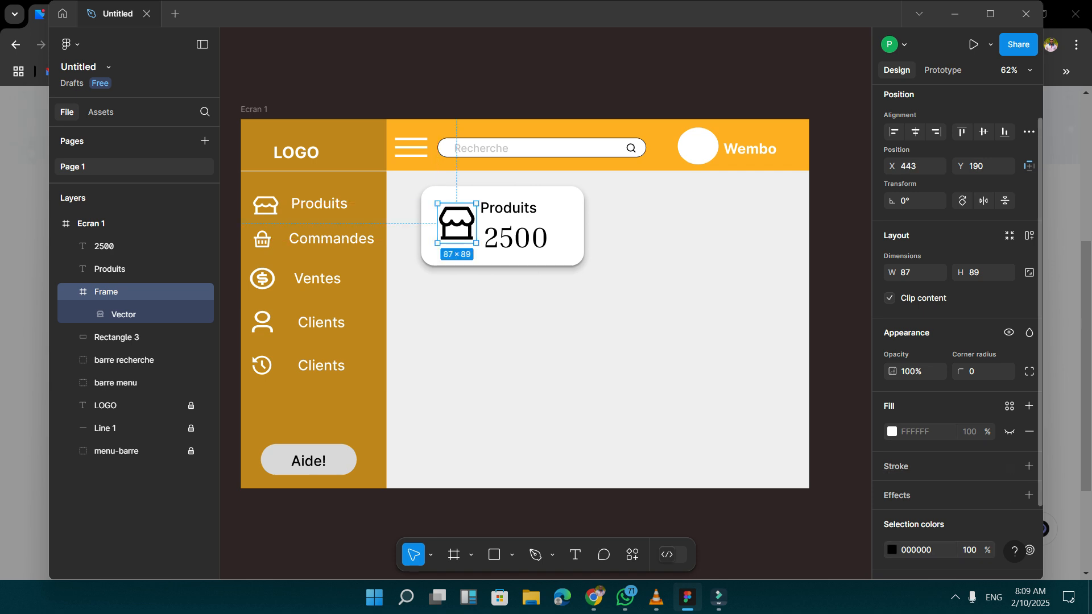
# Change the color of the card's store icon to light gray C6C6C6 and deselect it.
pyautogui.click(892, 550)
pyautogui.moveTo(723, 361); pyautogui.dragTo(702, 260)
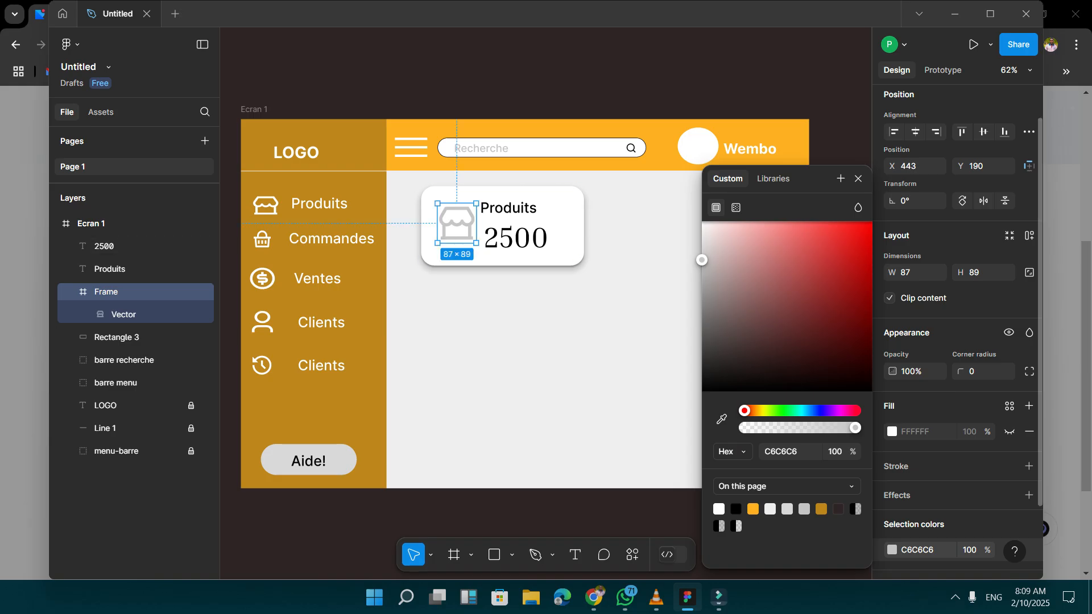
pyautogui.click(590, 337)
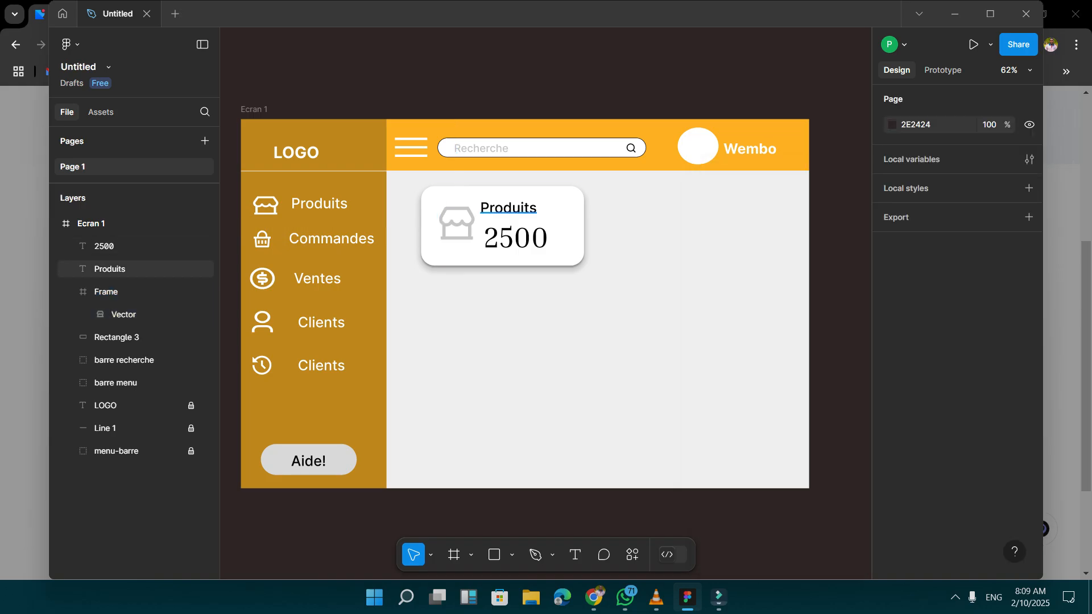
# Move the Produits text in the white card to about X 565, Y 201, just above the 2500 figure.
pyautogui.click(508, 208)
pyautogui.moveTo(509, 208); pyautogui.dragTo(520, 217)
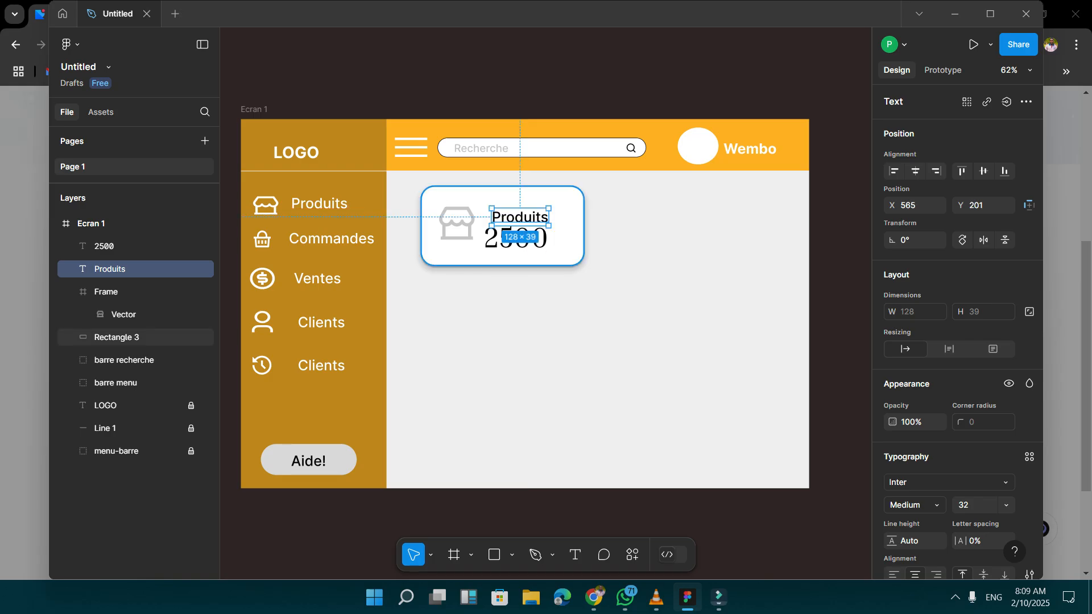
pyautogui.click(559, 230)
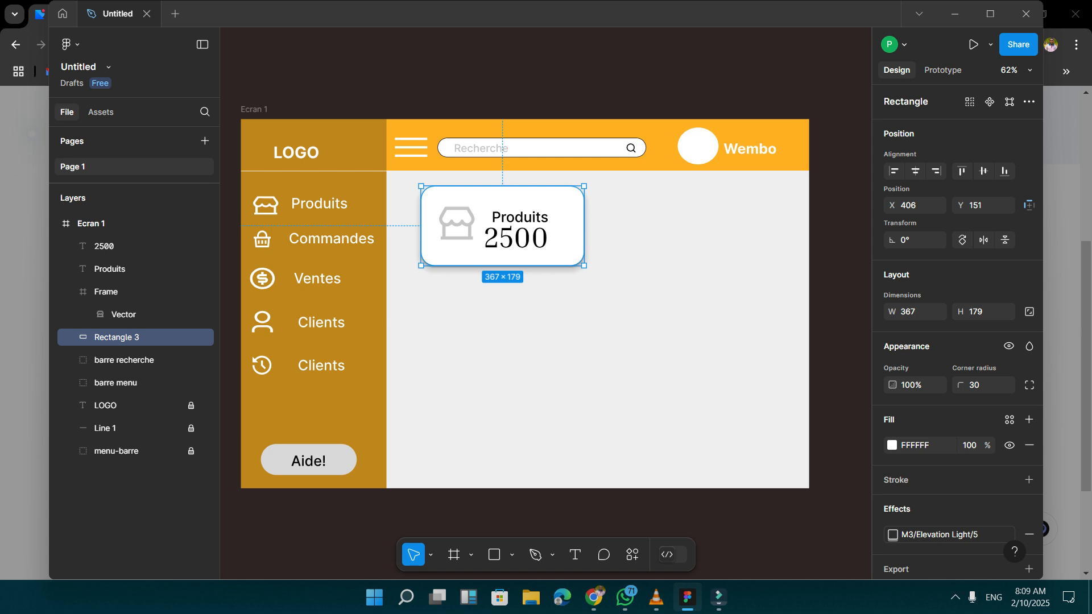
# Group the white card's rectangle, icon and two texts, and name the group "stat pr".
pyautogui.moveTo(399, 179); pyautogui.dragTo(617, 280)
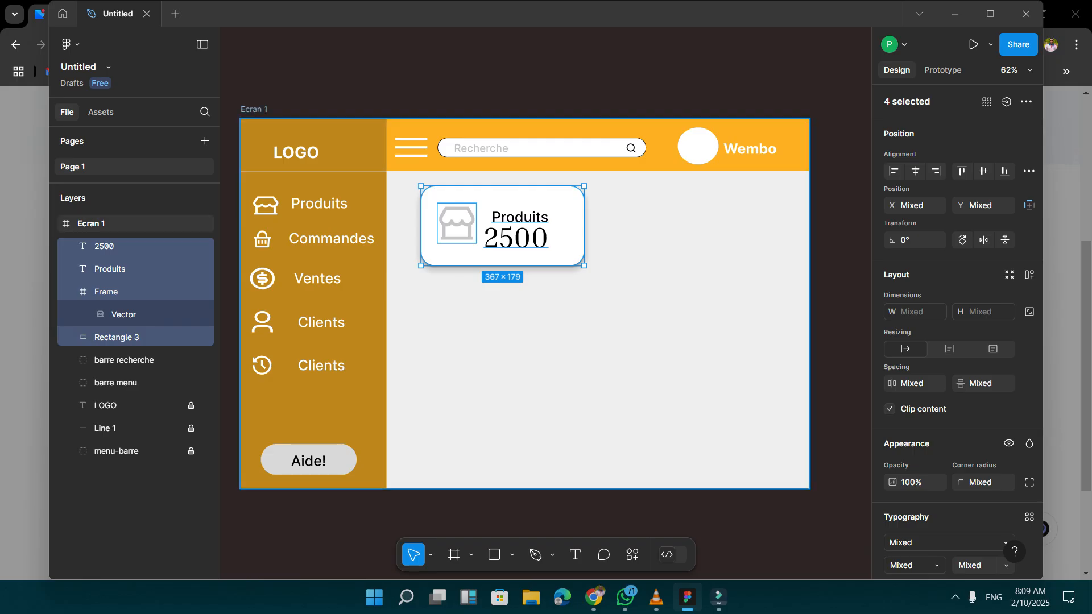
pyautogui.hotkey('ctrl', 'g')
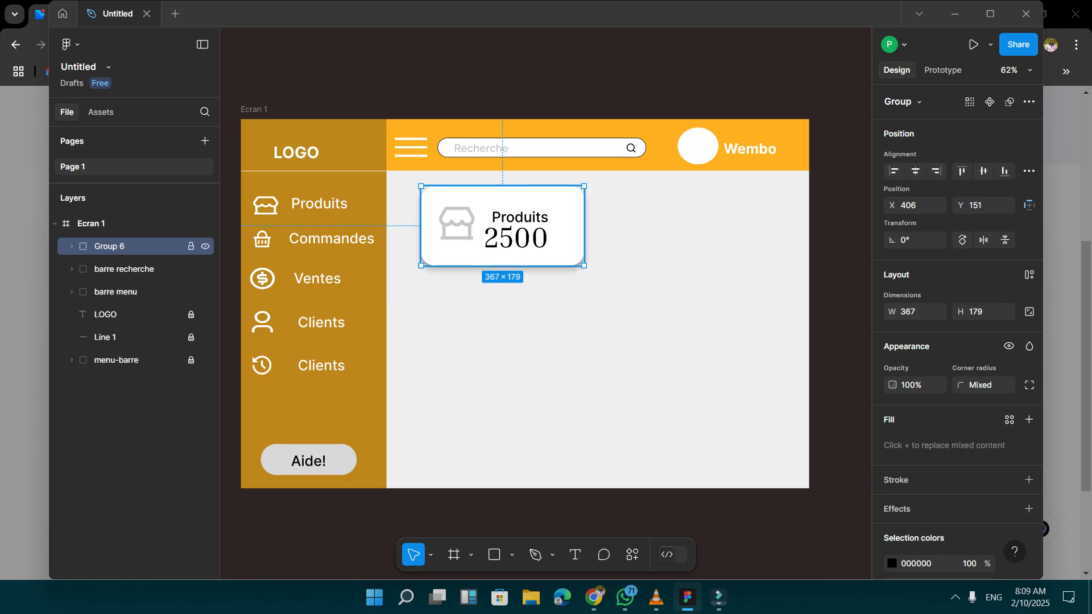
pyautogui.hotkey('ctrl', 'r')
pyautogui.write('st')
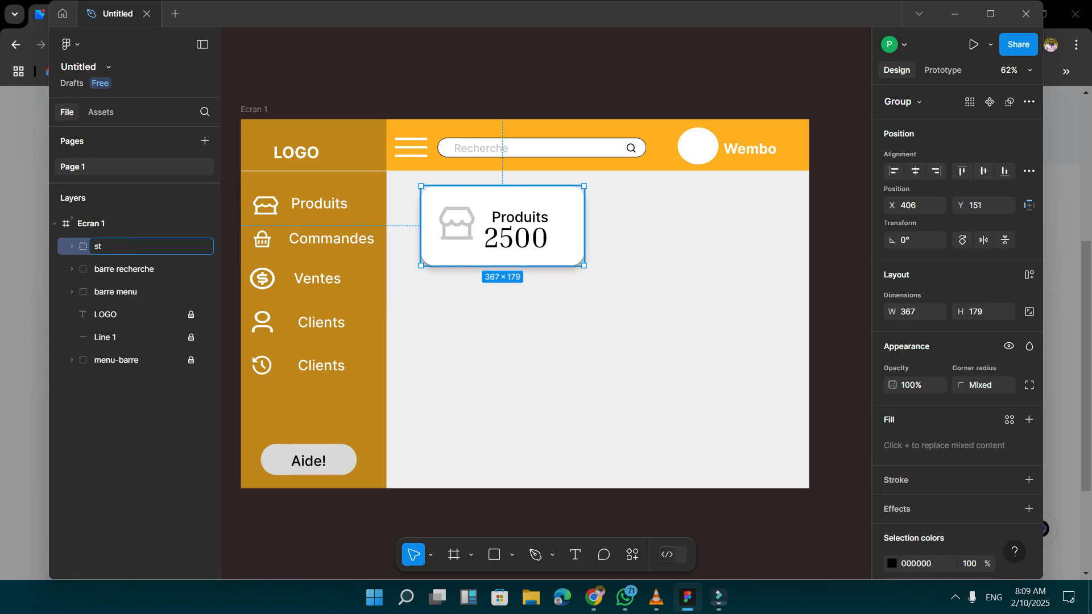
pyautogui.write('at pr')
pyautogui.press('Return')
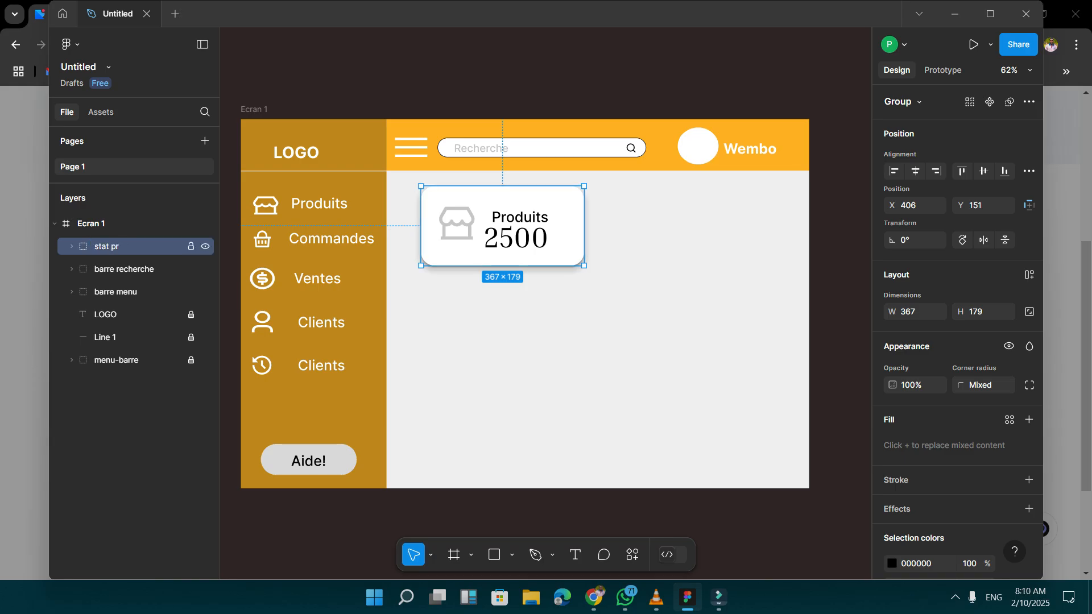
# Duplicate the card group three times and arrange the copies in a two-by-two grid at about 406 × 445, 847 × 151 and 847 × 445.
pyautogui.hotkey('ctrl', 'd')
pyautogui.hotkey('ctrl', 'd')
pyautogui.hotkey('ctrl', 'd')
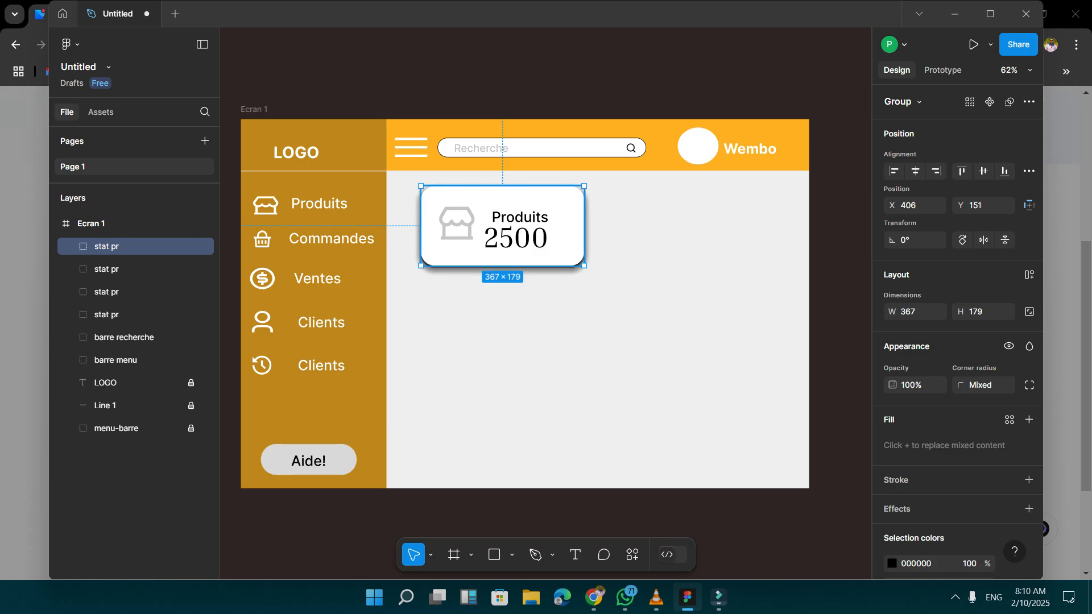
pyautogui.moveTo(500, 228); pyautogui.dragTo(500, 359)
pyautogui.moveTo(500, 228); pyautogui.dragTo(698, 226)
pyautogui.moveTo(489, 238); pyautogui.dragTo(686, 370)
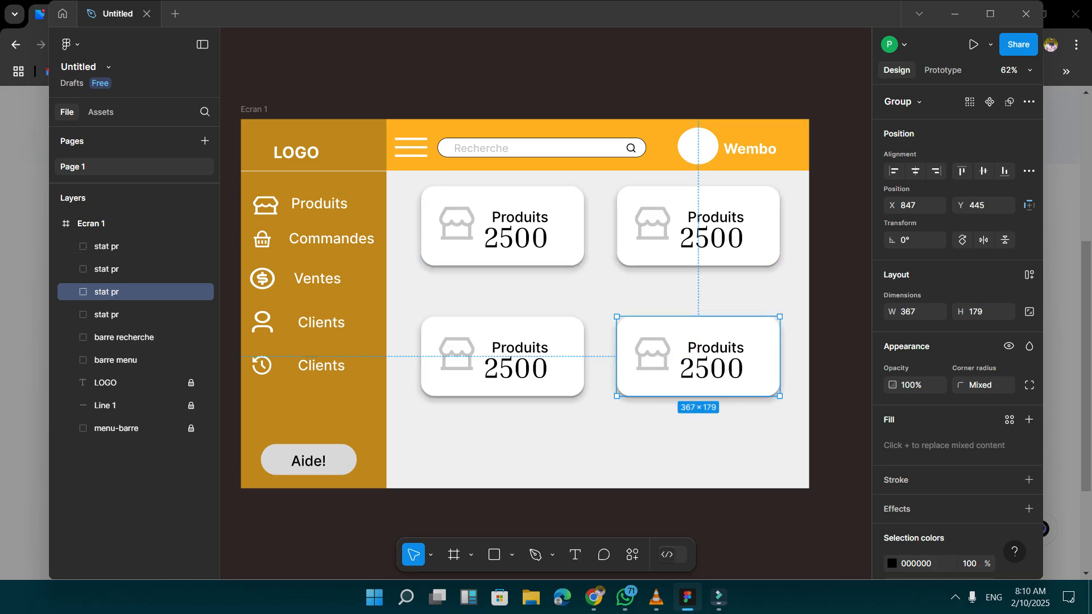
# Rename the group of the card below the original one to "stat com".
pyautogui.click(126, 246)
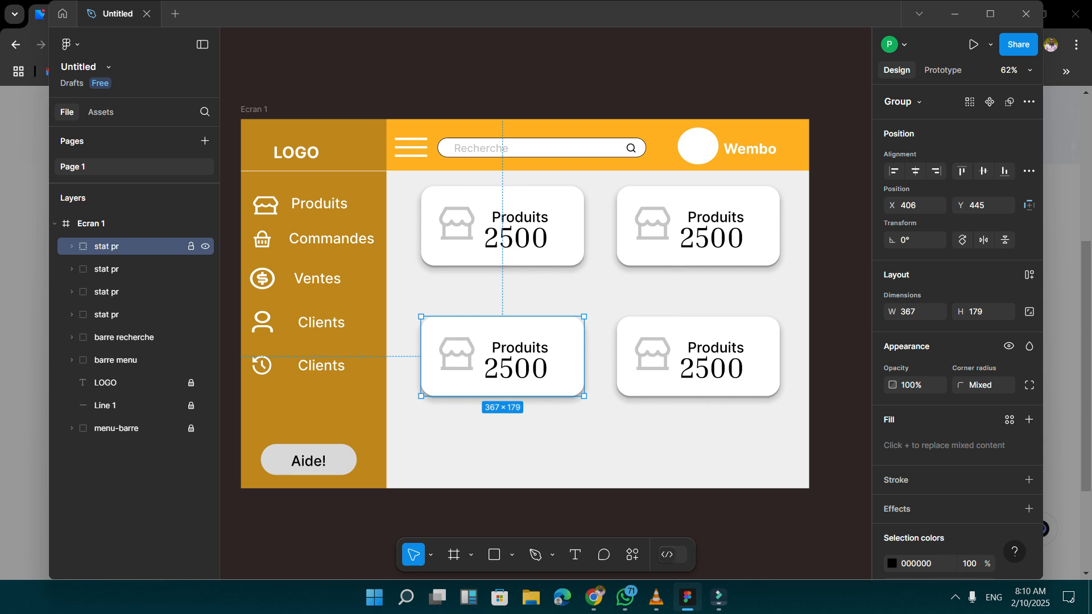
pyautogui.doubleClick(126, 247)
pyautogui.click(126, 247)
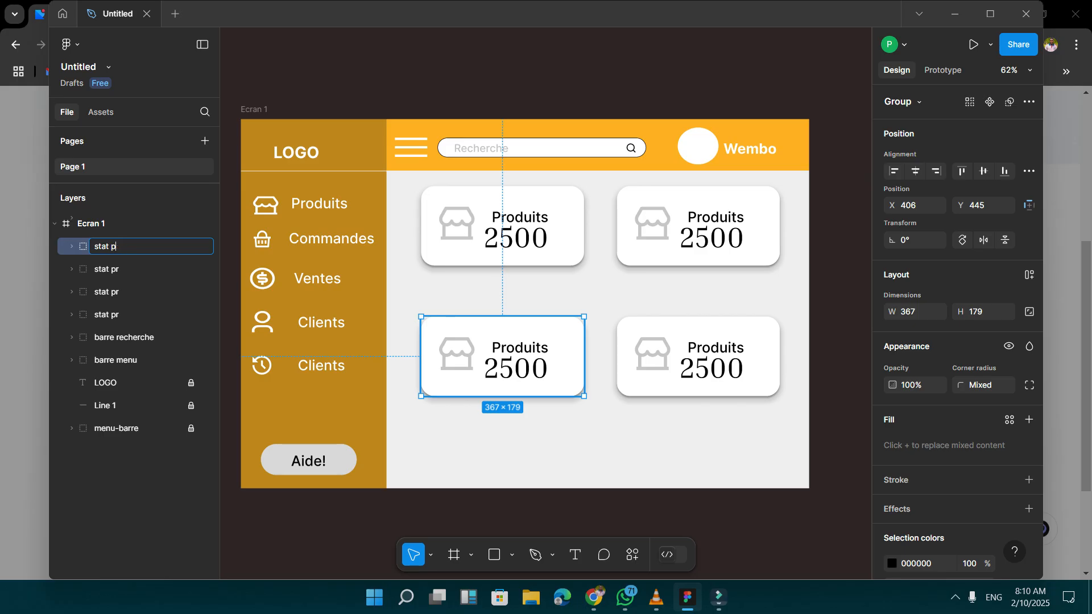
pyautogui.write('commandes')
pyautogui.press('BackSpace')
pyautogui.press('BackSpace')
pyautogui.press('BackSpace')
pyautogui.press('BackSpace')
pyautogui.press('BackSpace')
pyautogui.press('BackSpace')
pyautogui.press('Return')
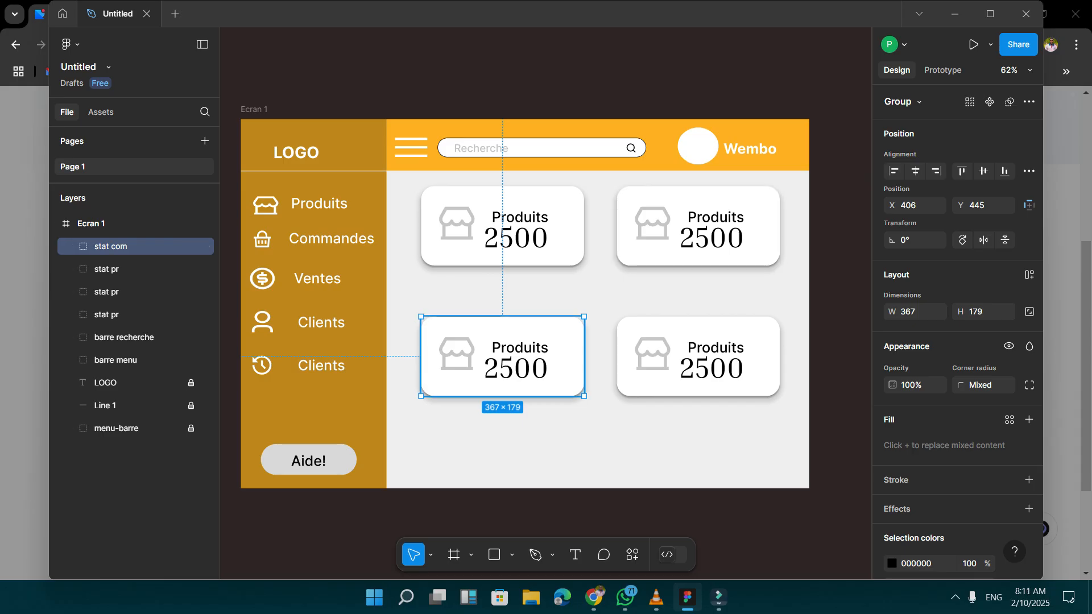
# Replace the label text in the "stat com" card with "Commandes".
pyautogui.doubleClick(516, 368)
pyautogui.doubleClick(516, 368)
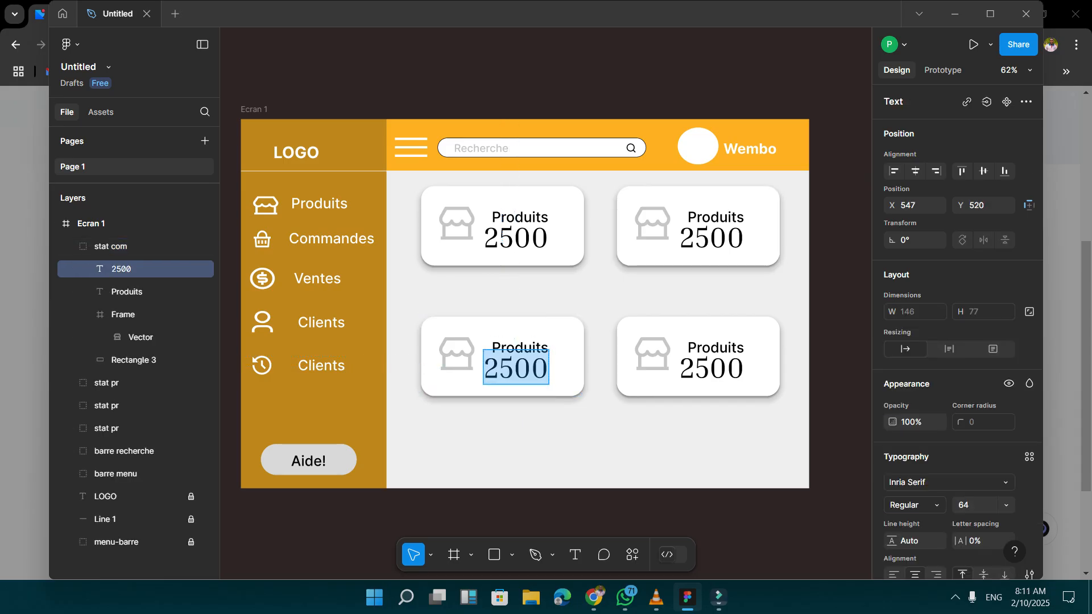
pyautogui.doubleClick(519, 347)
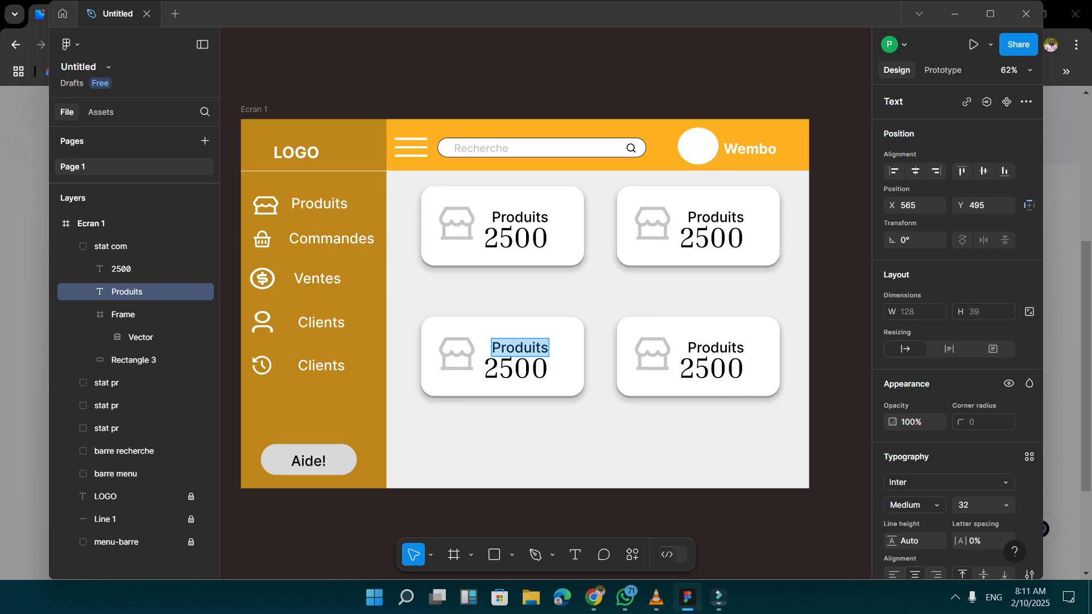
pyautogui.press('BackSpace')
pyautogui.write('Comm')
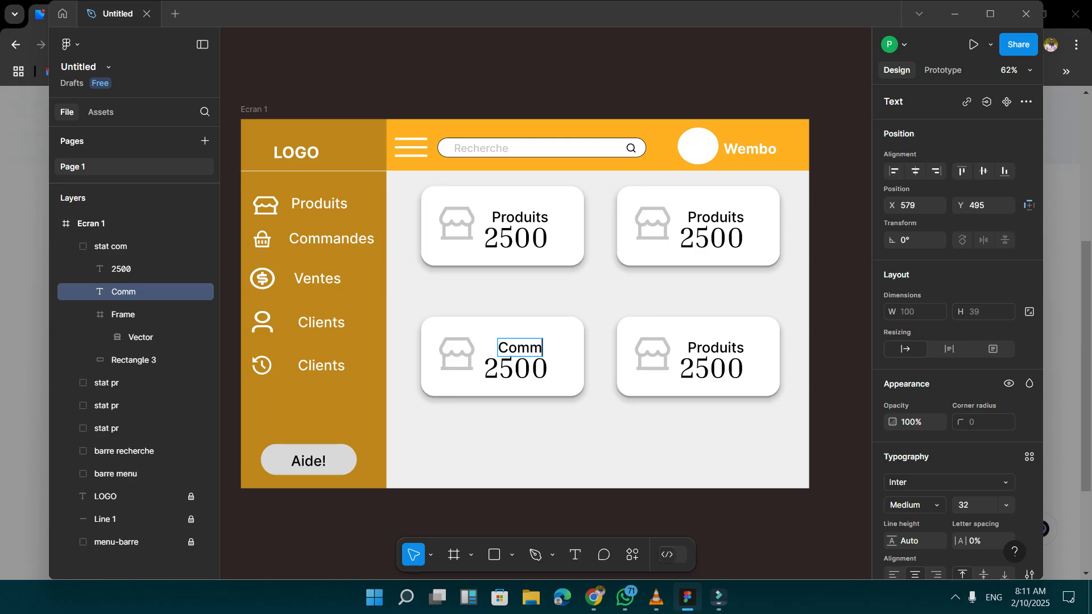
pyautogui.write('andes')
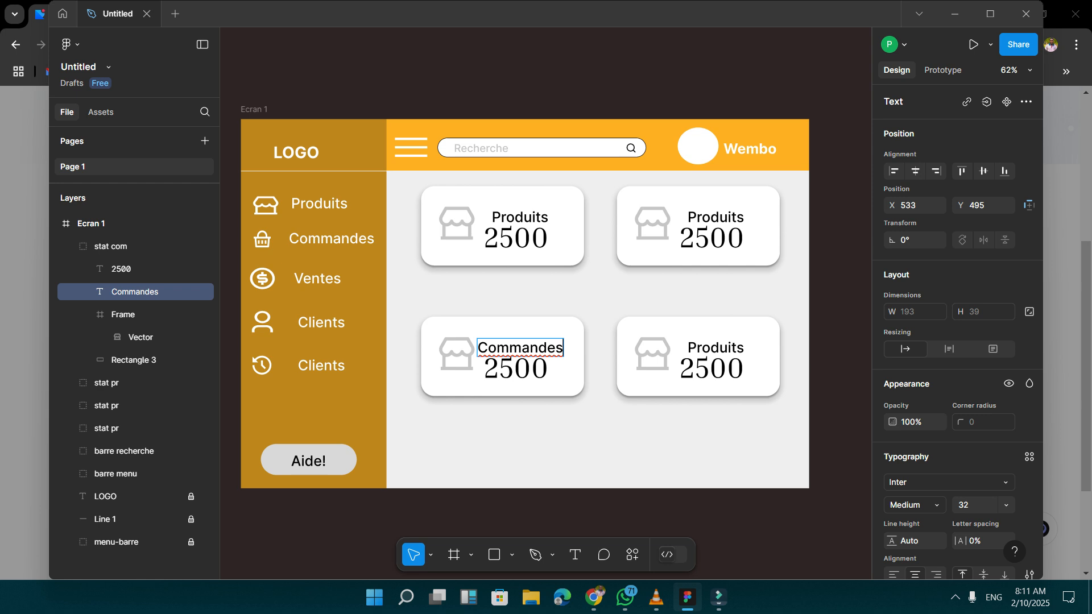
# Replace the label text of the card beside the Commandes card with "Clients".
pyautogui.click(715, 347)
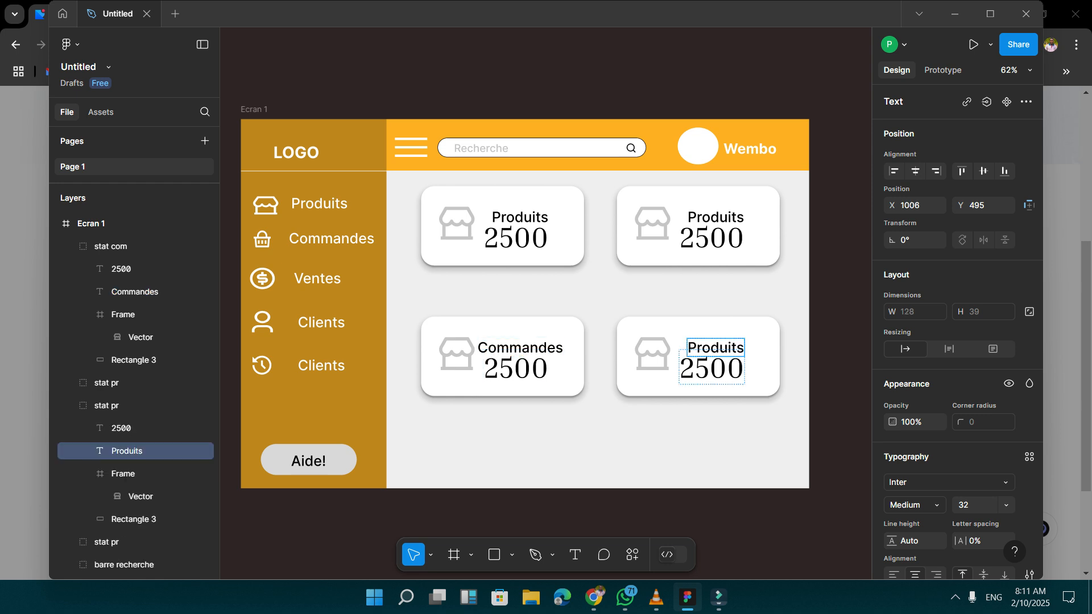
pyautogui.click(714, 361)
pyautogui.click(666, 381)
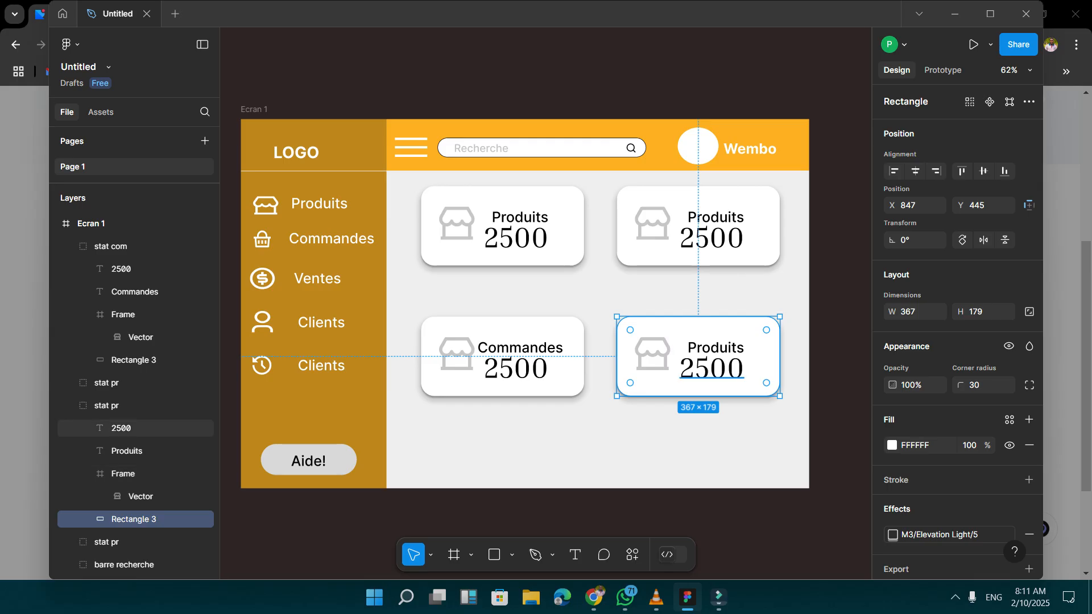
pyautogui.doubleClick(719, 348)
pyautogui.click(719, 348)
pyautogui.hotkey('ctrl', 'a')
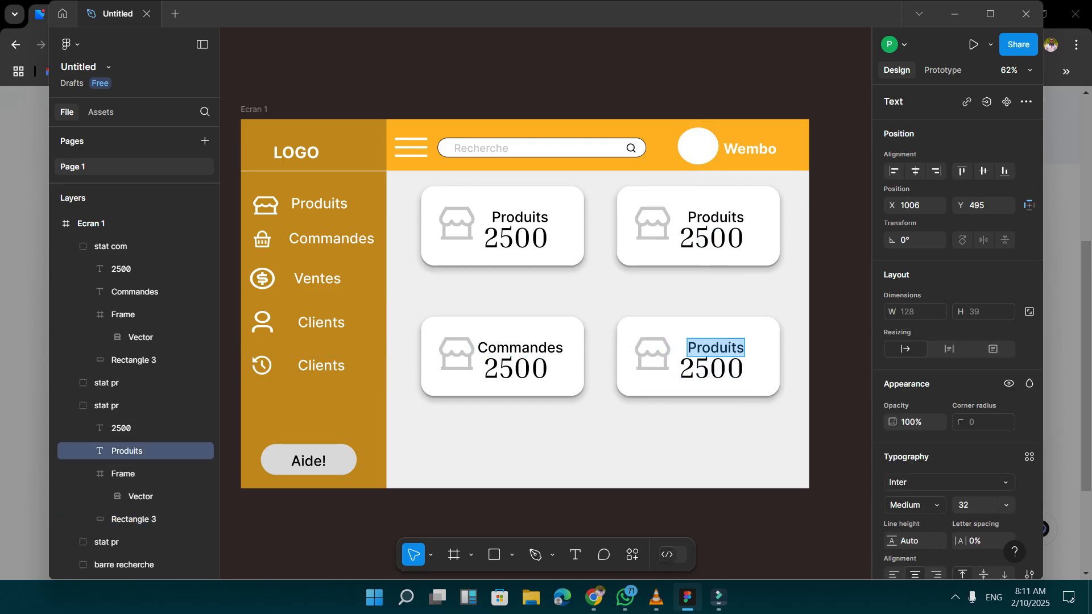
pyautogui.write('Clients')
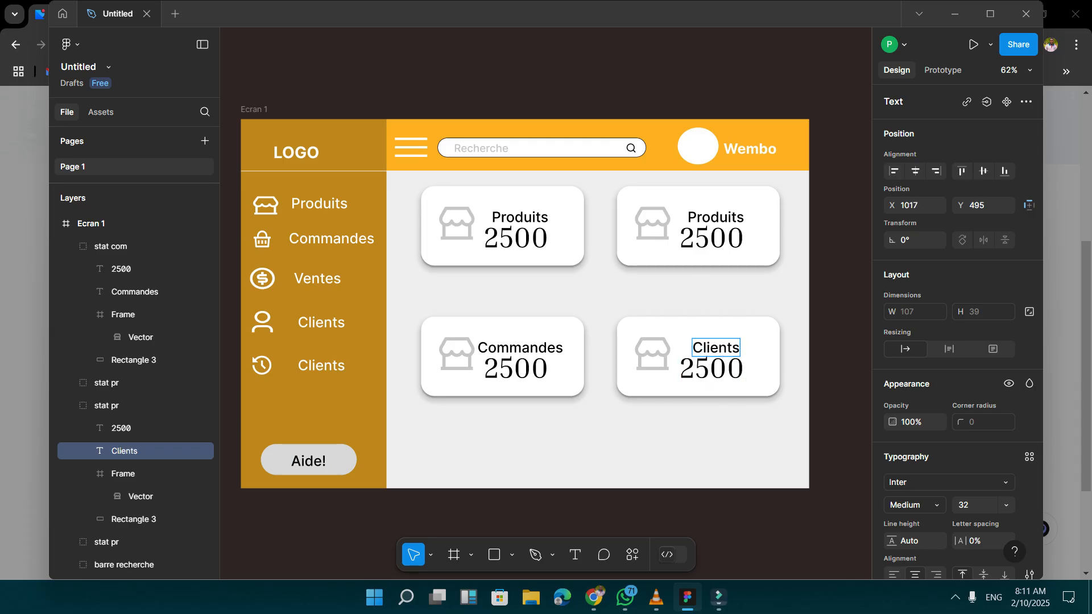
# Rename the Clients card's group to "stat clients" and collapse its layers.
pyautogui.doubleClick(106, 405)
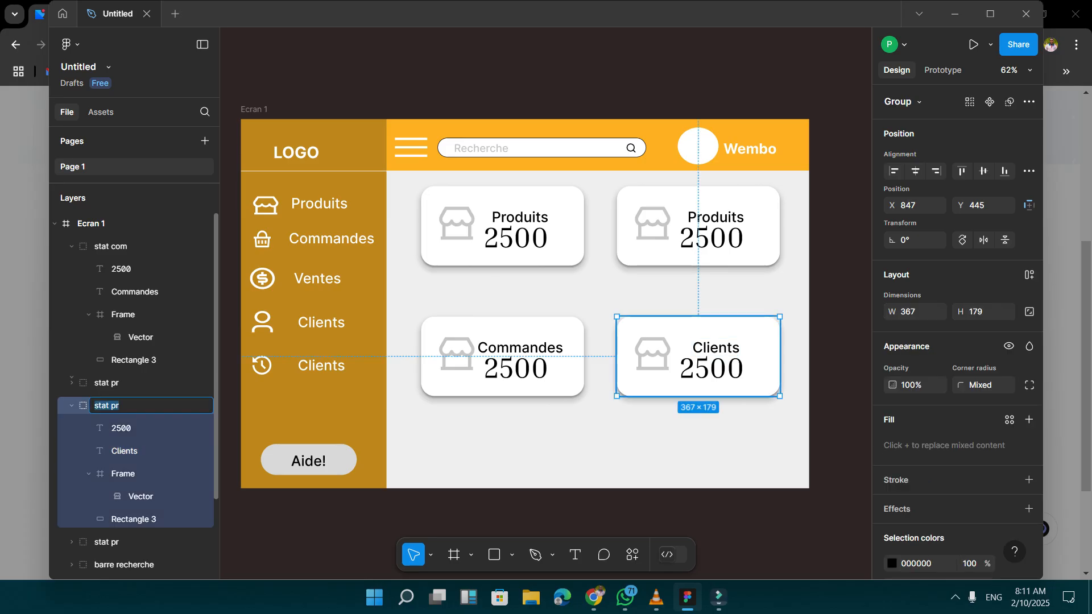
pyautogui.click(120, 405)
pyautogui.press('BackSpace')
pyautogui.press('BackSpace')
pyautogui.write('clients')
pyautogui.press('Return')
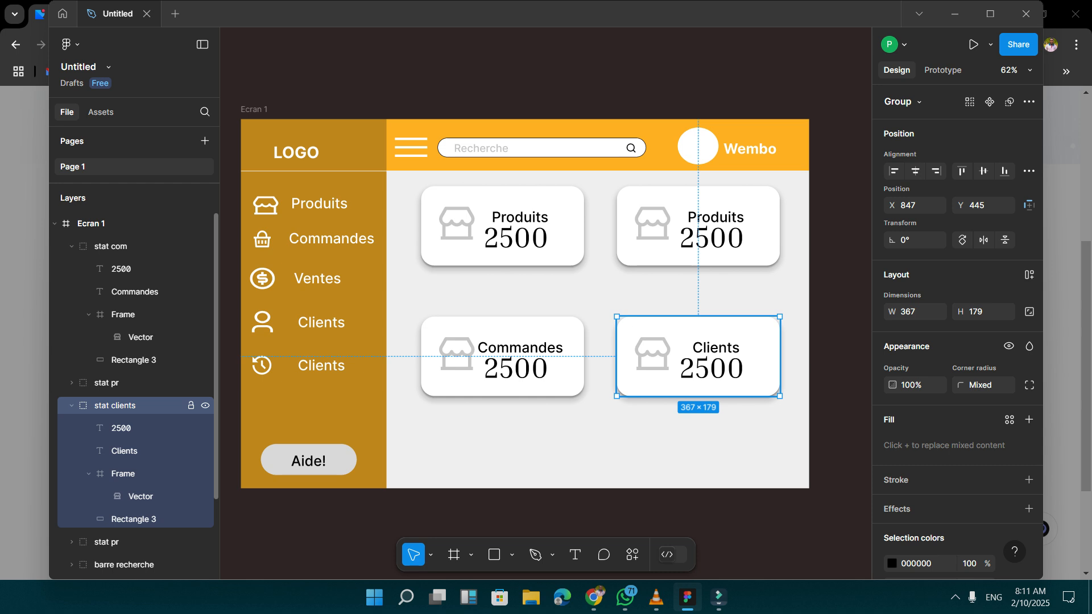
pyautogui.click(71, 406)
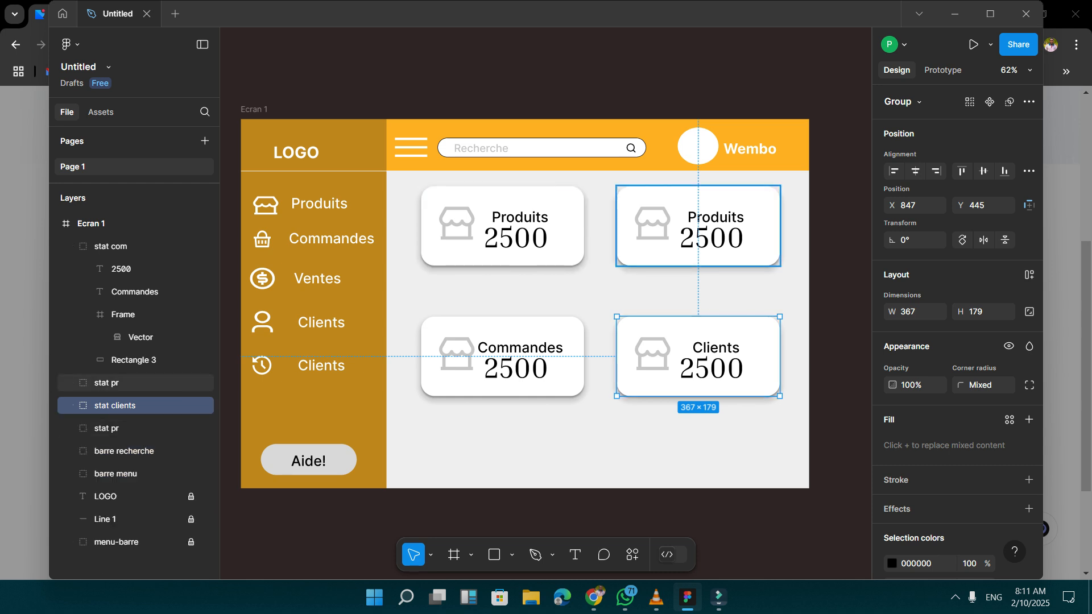
# Rename the group of the card above the Clients card to "stat ventes".
pyautogui.click(114, 382)
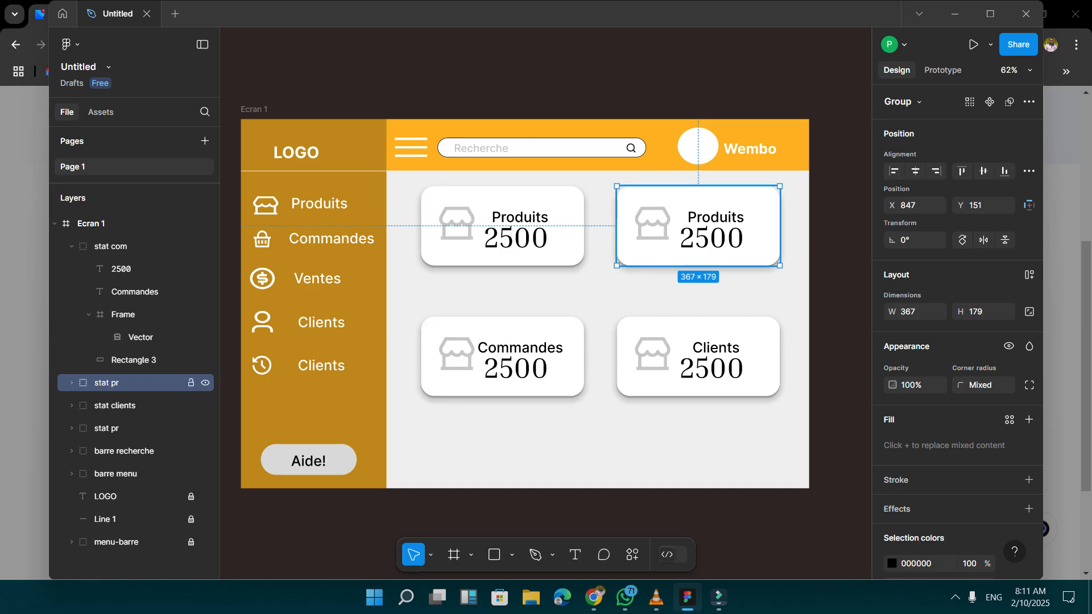
pyautogui.doubleClick(107, 382)
pyautogui.press('Right')
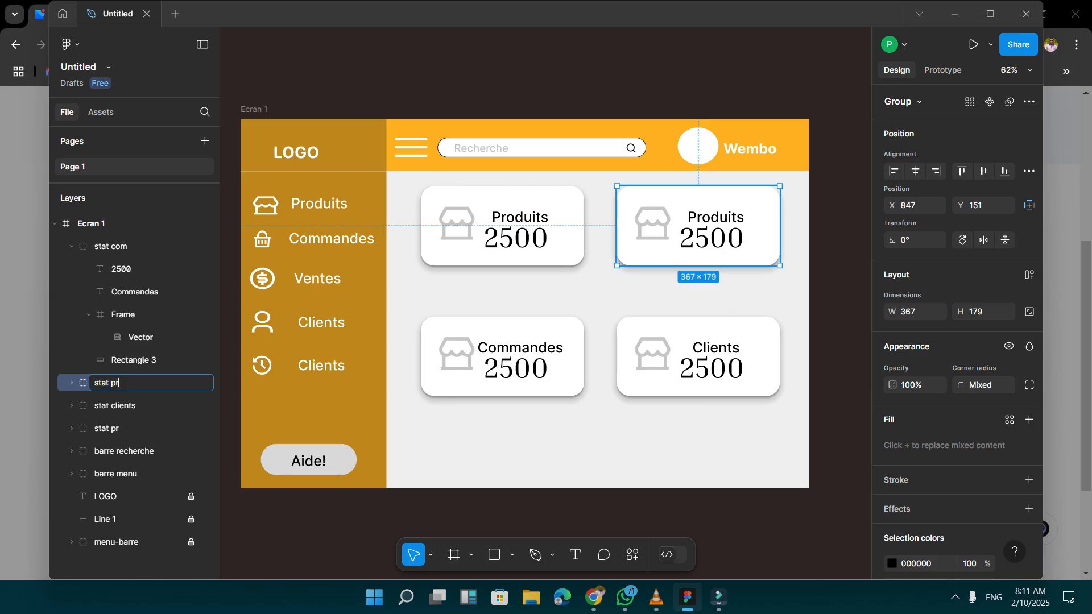
pyautogui.press('BackSpace')
pyautogui.press('BackSpace')
pyautogui.write('ventes')
pyautogui.press('Return')
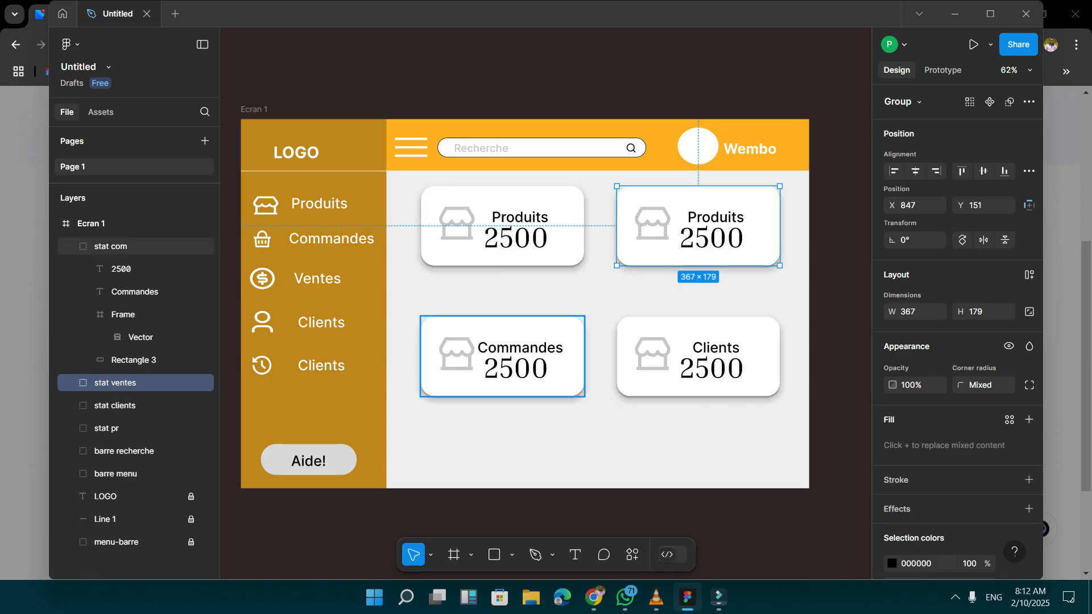
# Set the "stat ventes" card's figure to 1300 and its label to "Ventes".
pyautogui.doubleClick(712, 236)
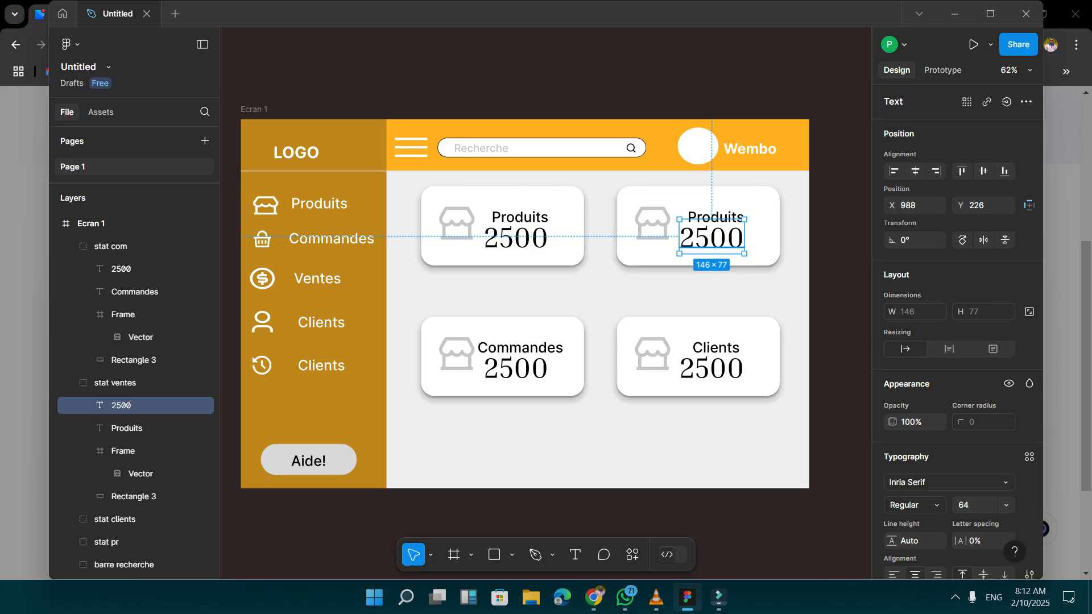
pyautogui.press('Return')
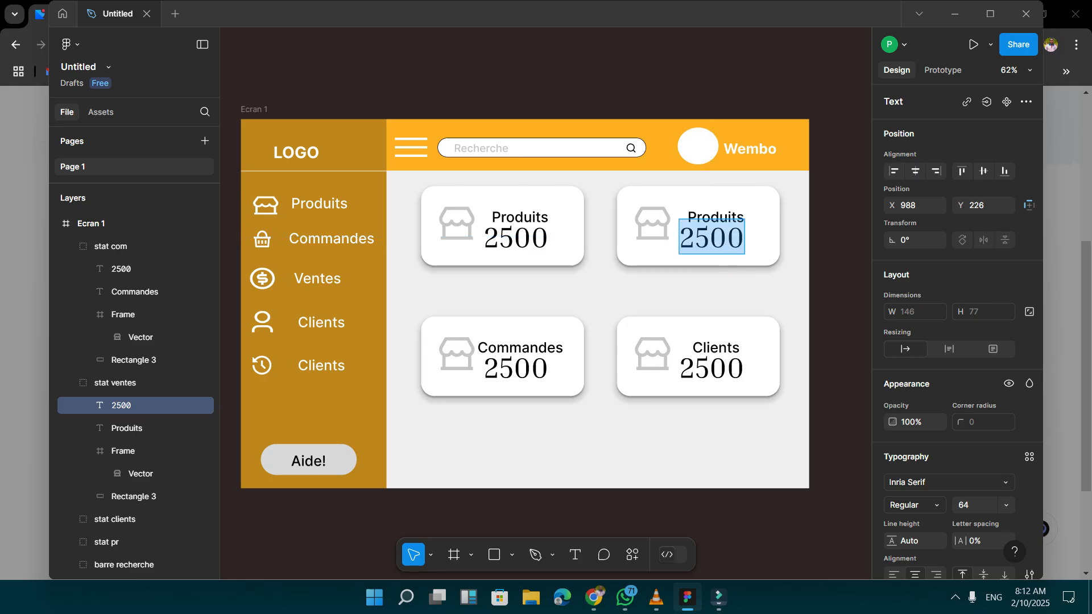
pyautogui.write('1300')
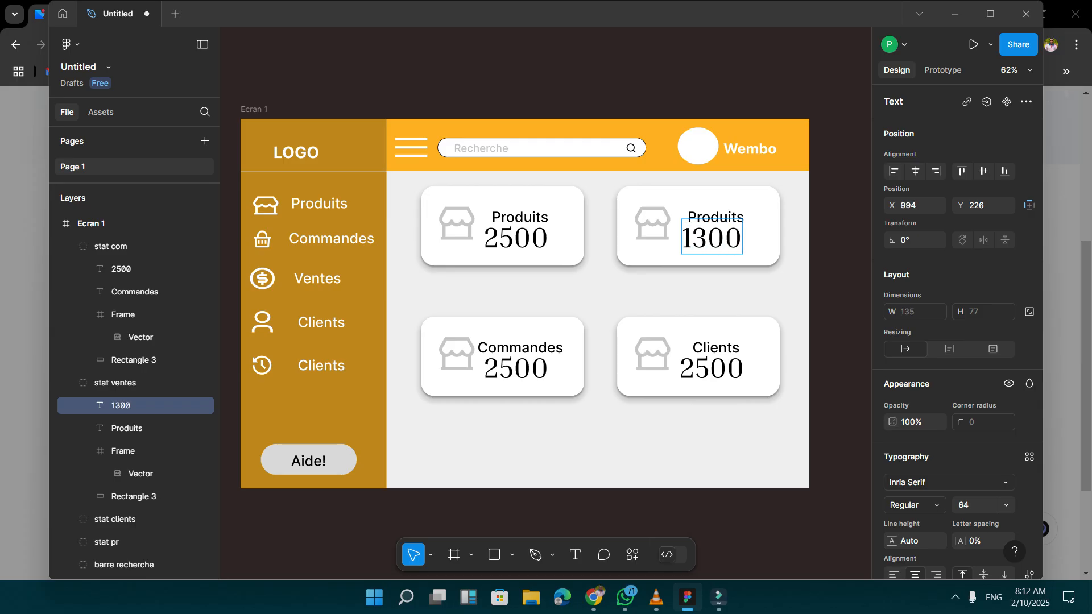
pyautogui.click(710, 216)
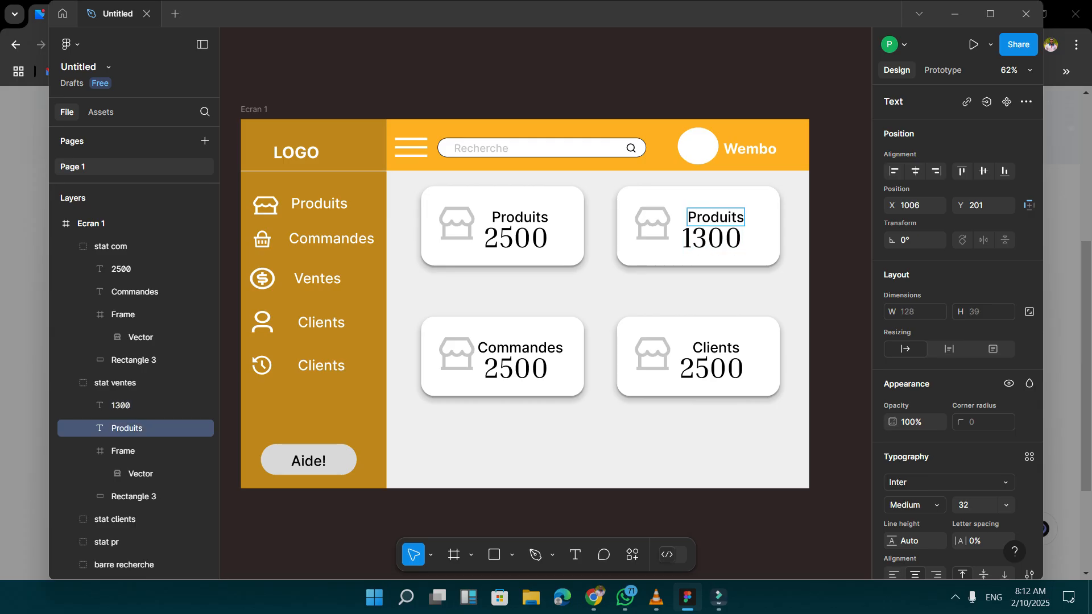
pyautogui.doubleClick(710, 217)
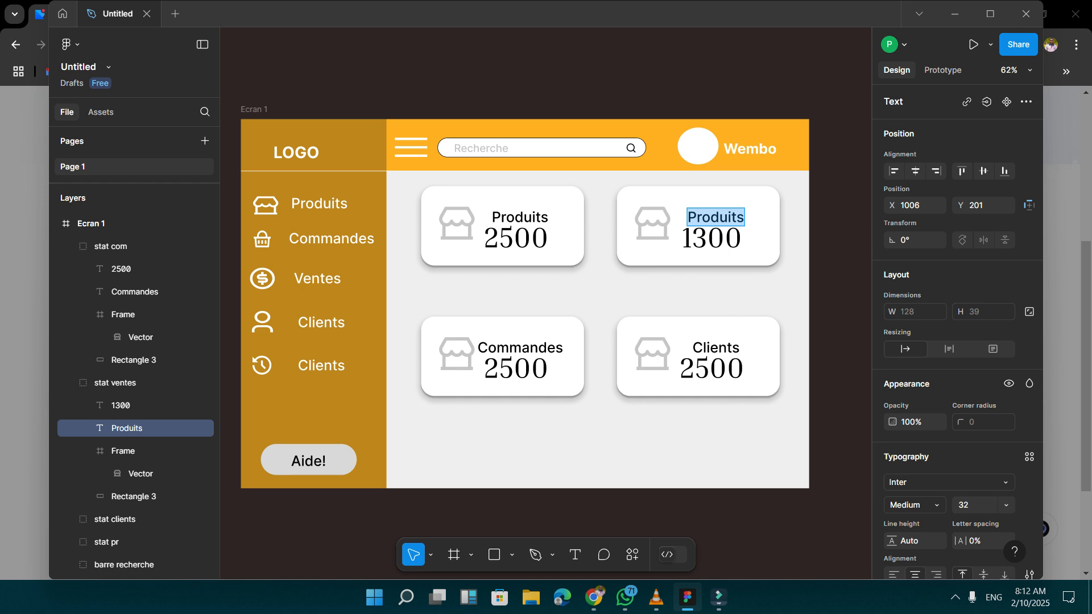
pyautogui.write('Ventes')
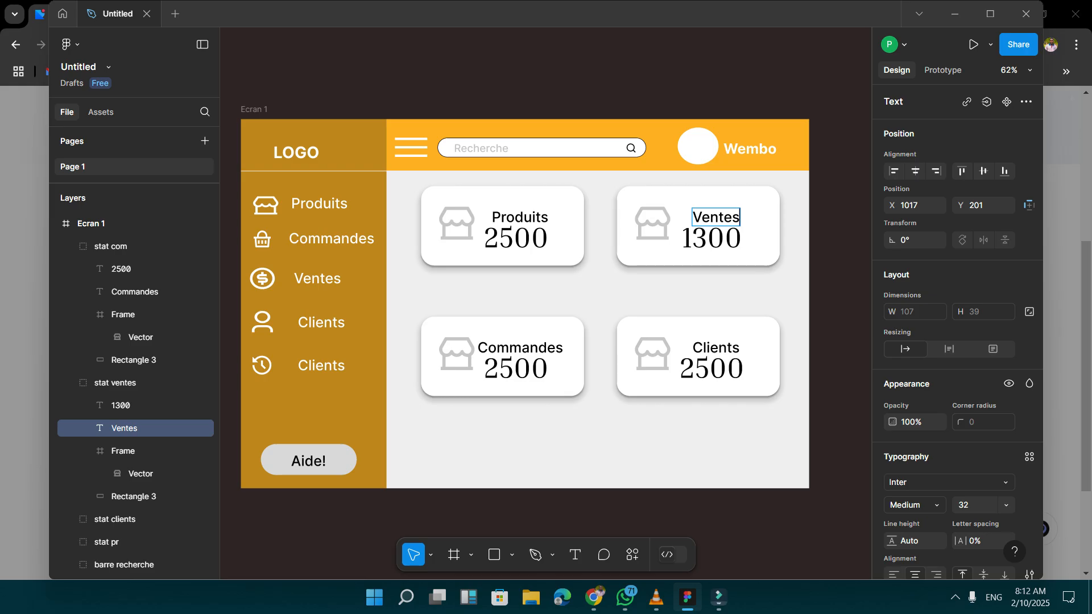
pyautogui.press('Escape')
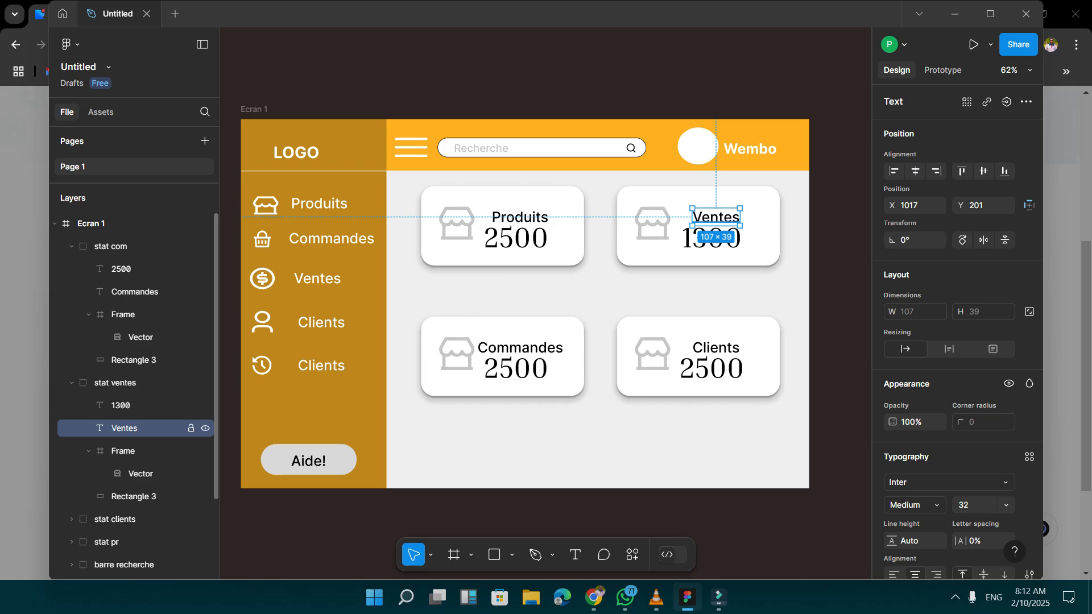
pyautogui.click(108, 542)
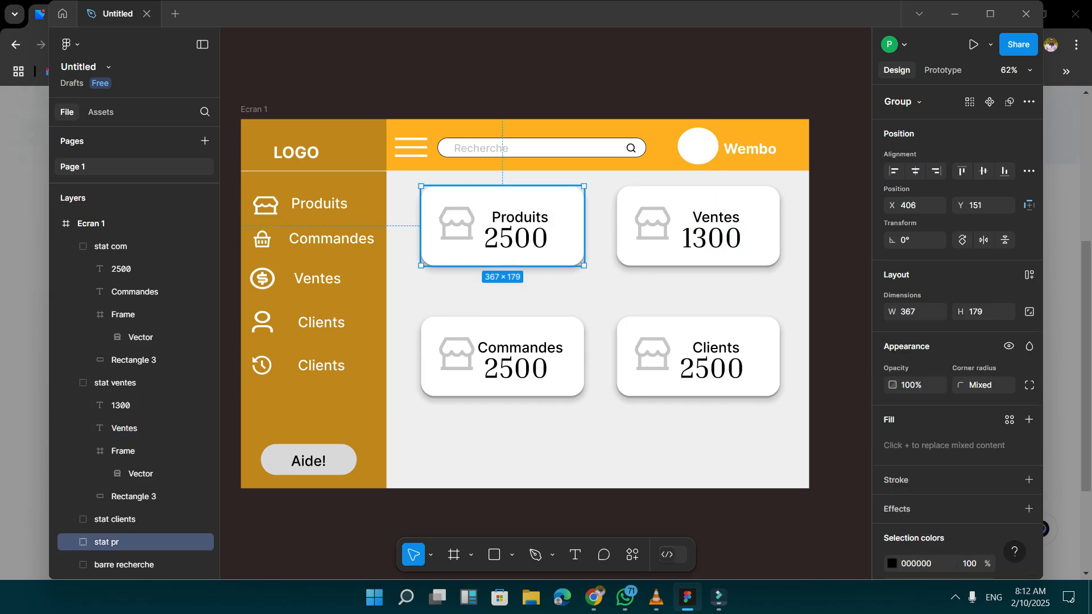
pyautogui.doubleClick(520, 218)
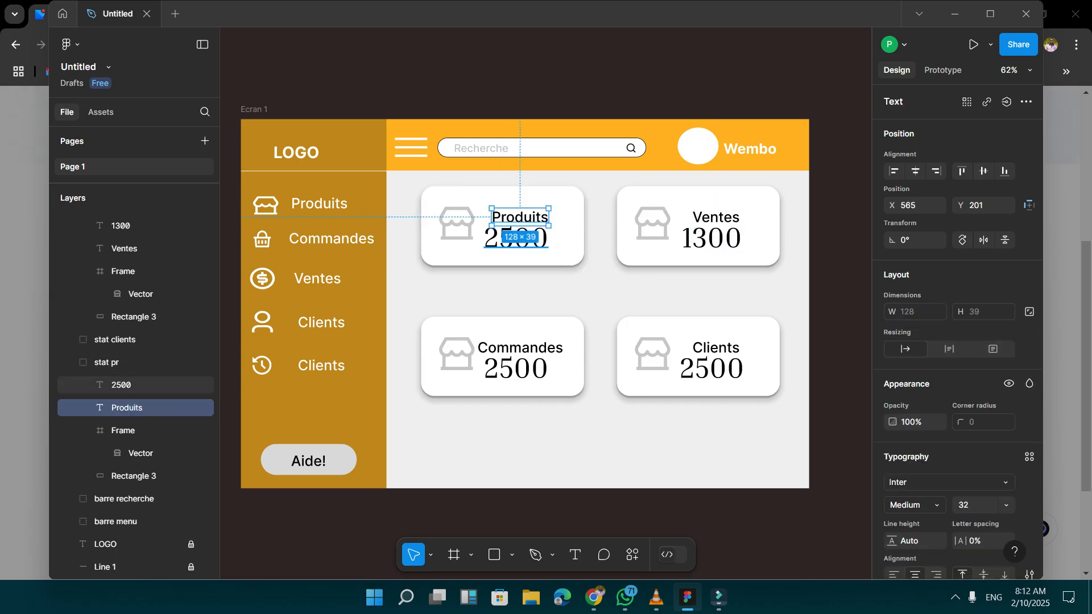
pyautogui.click(512, 293)
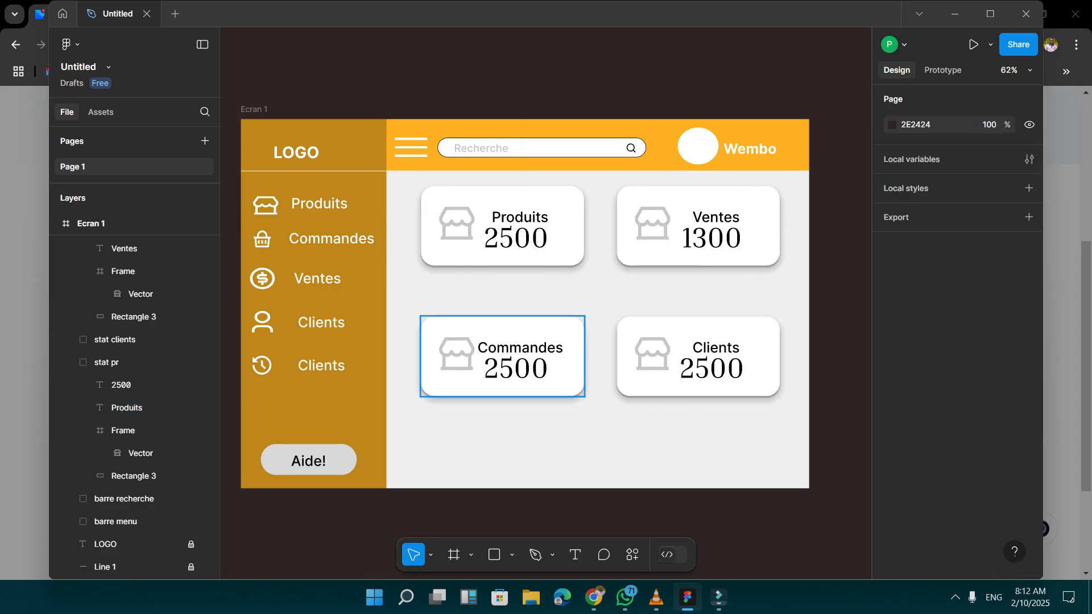
# Select the Commandes card's label, switch to the Remix Icon site in Chrome and search its icons for "basket".
pyautogui.click(516, 348)
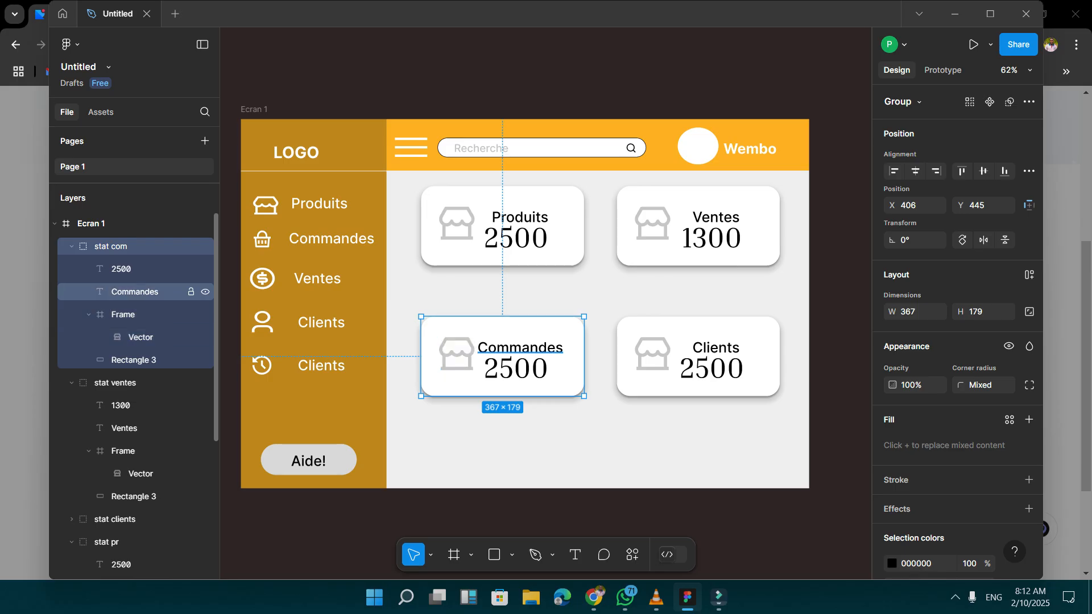
pyautogui.doubleClick(512, 348)
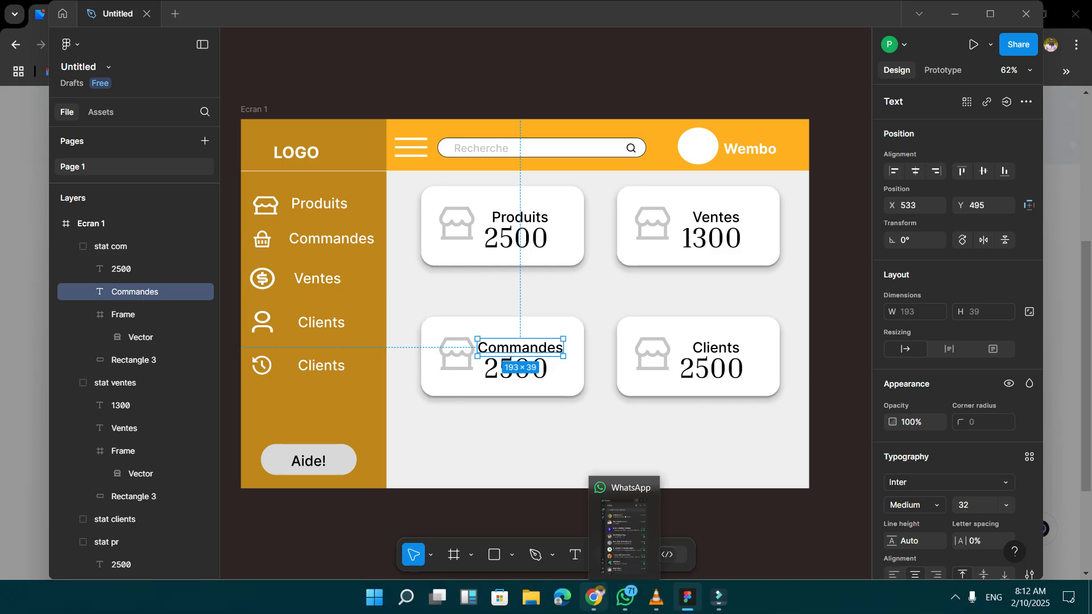
pyautogui.click(593, 597)
pyautogui.press('Escape')
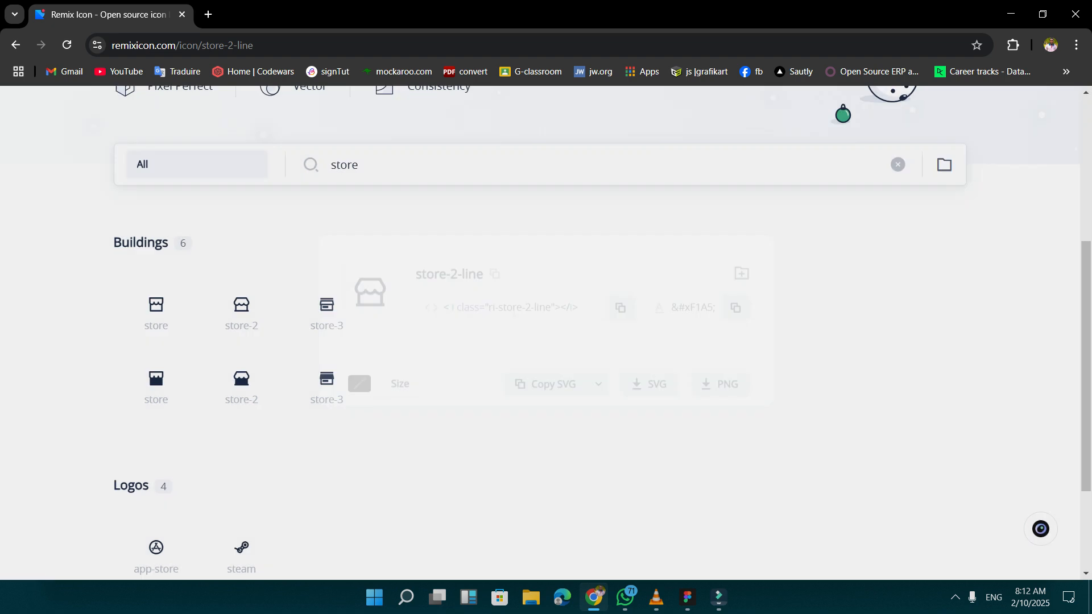
pyautogui.click(359, 165)
pyautogui.hotkey('ctrl', 'a')
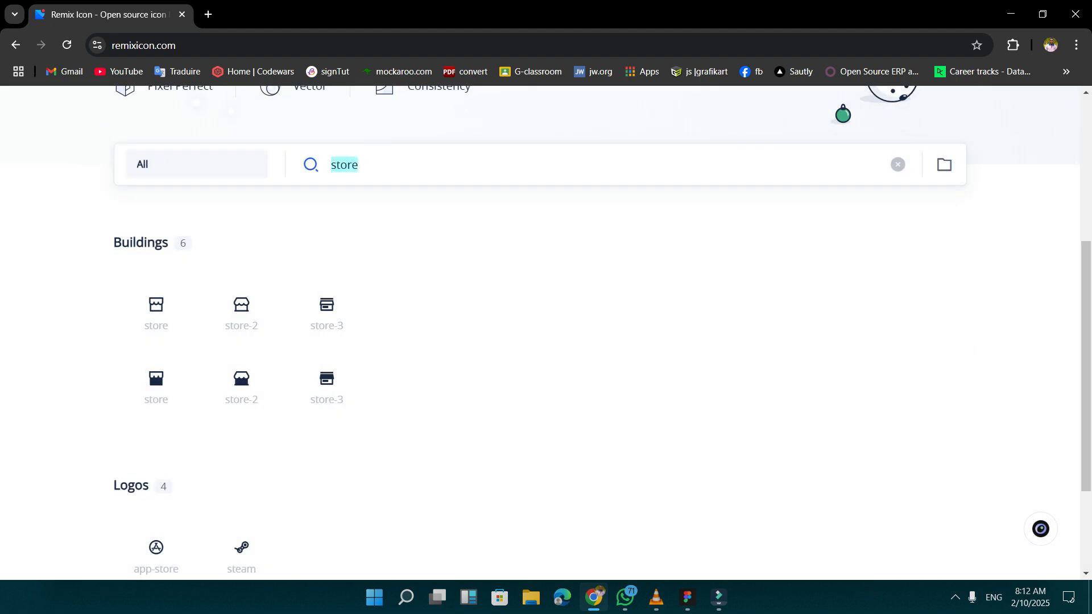
pyautogui.press('BackSpace')
pyautogui.write('brake')
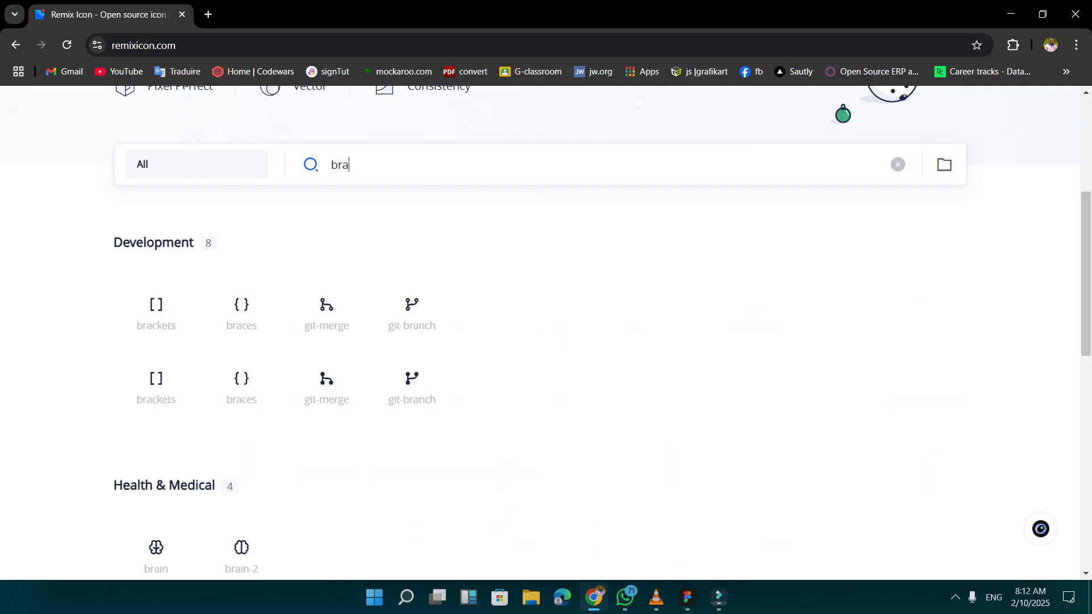
pyautogui.press('BackSpace')
pyautogui.press('BackSpace')
pyautogui.press('BackSpace')
pyautogui.press('BackSpace')
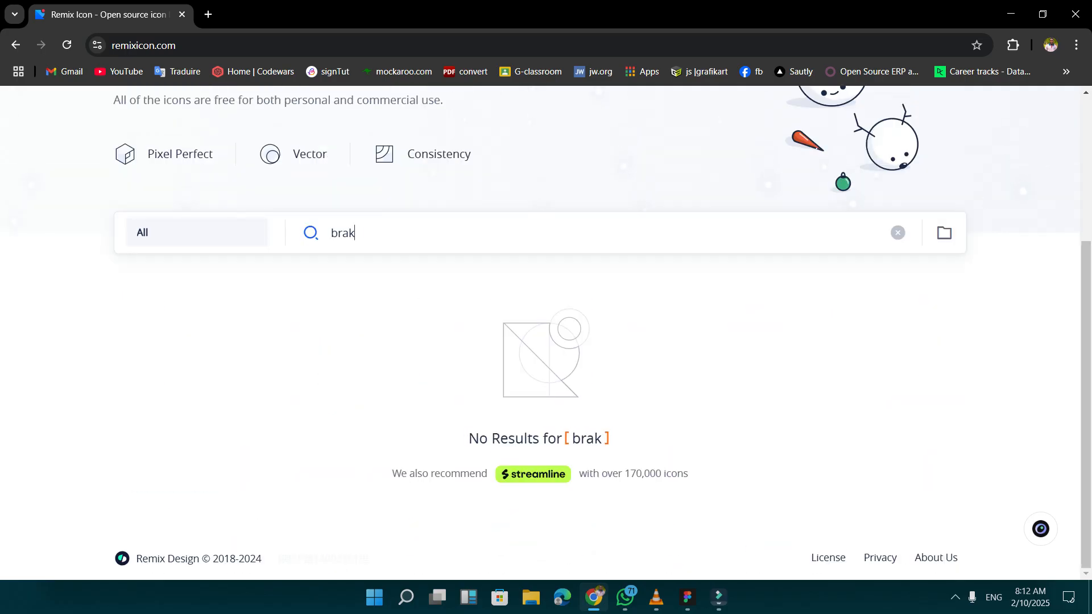
pyautogui.write('asket')
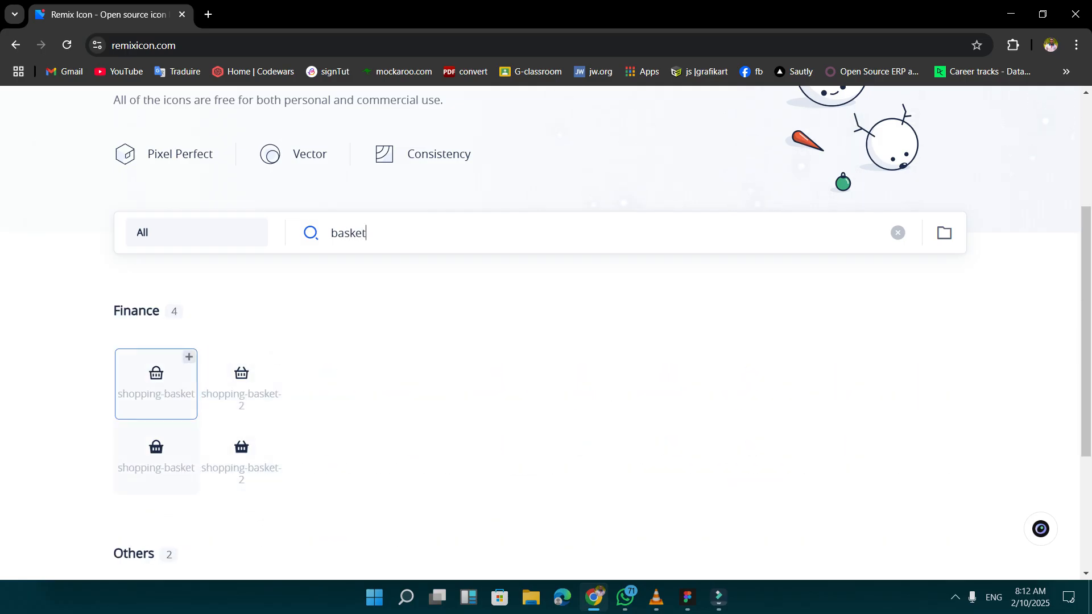
# Copy the shopping-basket-line icon as SVG and return to the Figma design.
pyautogui.click(156, 378)
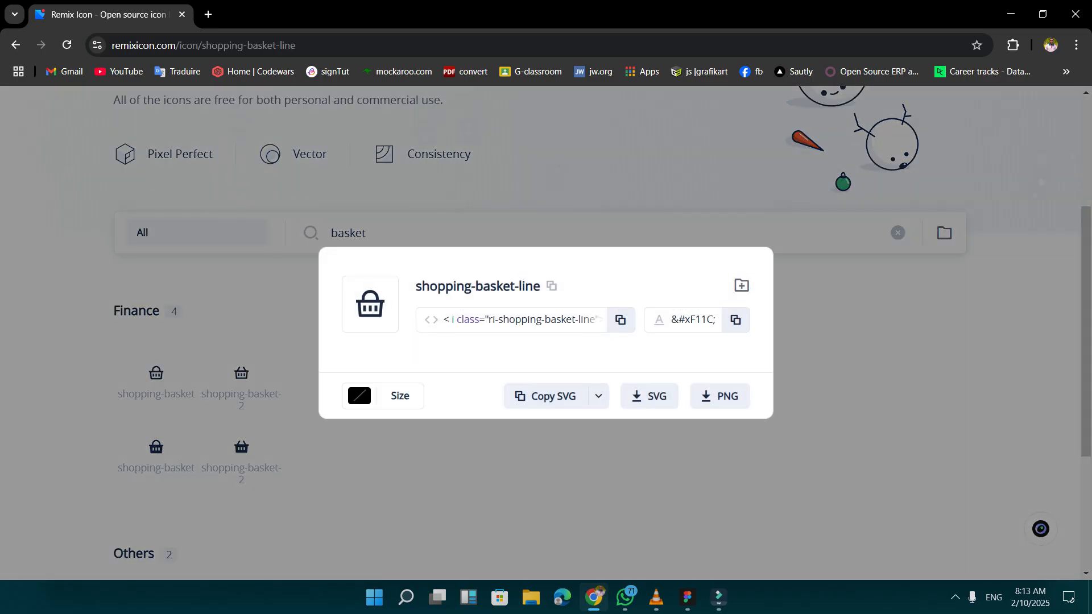
pyautogui.click(546, 396)
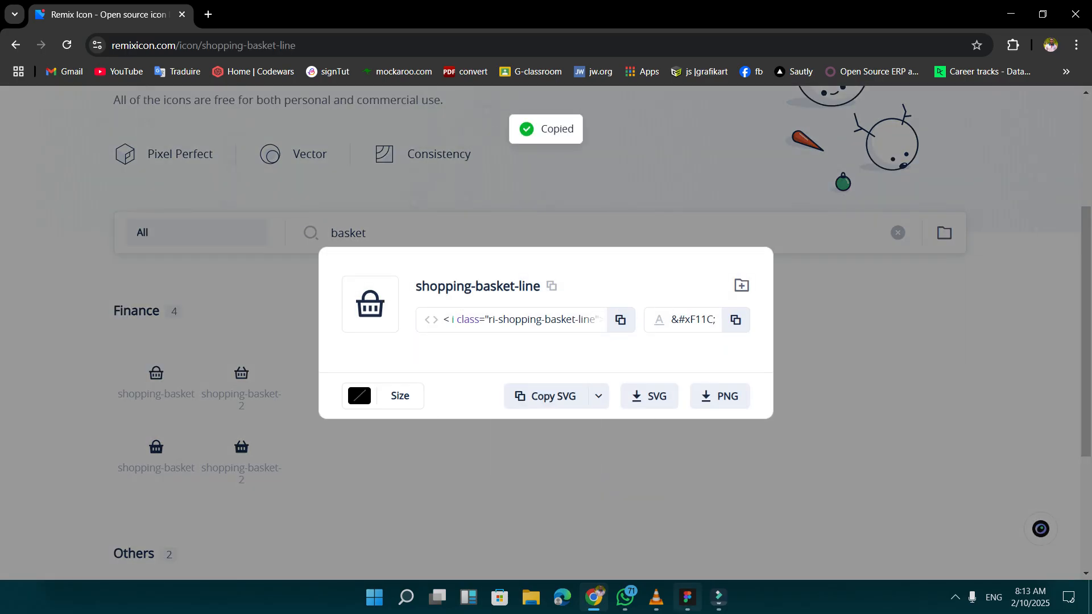
pyautogui.click(687, 597)
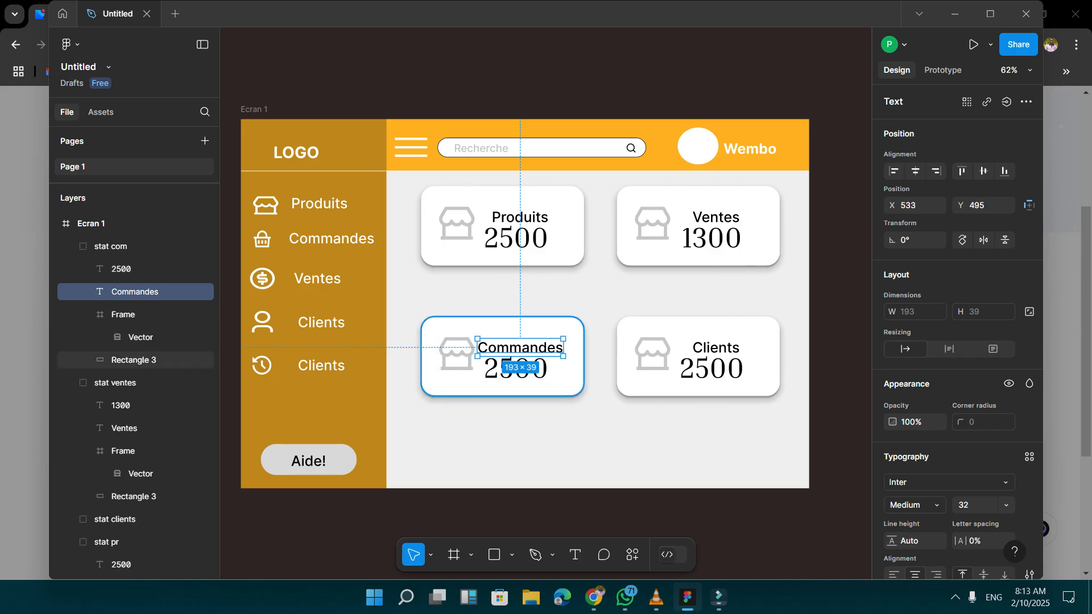
# Paste the basket icon into the Commandes card, enlarge it to 100 × 78 and delete the card's store icon.
pyautogui.hotkey('ctrl', 'v')
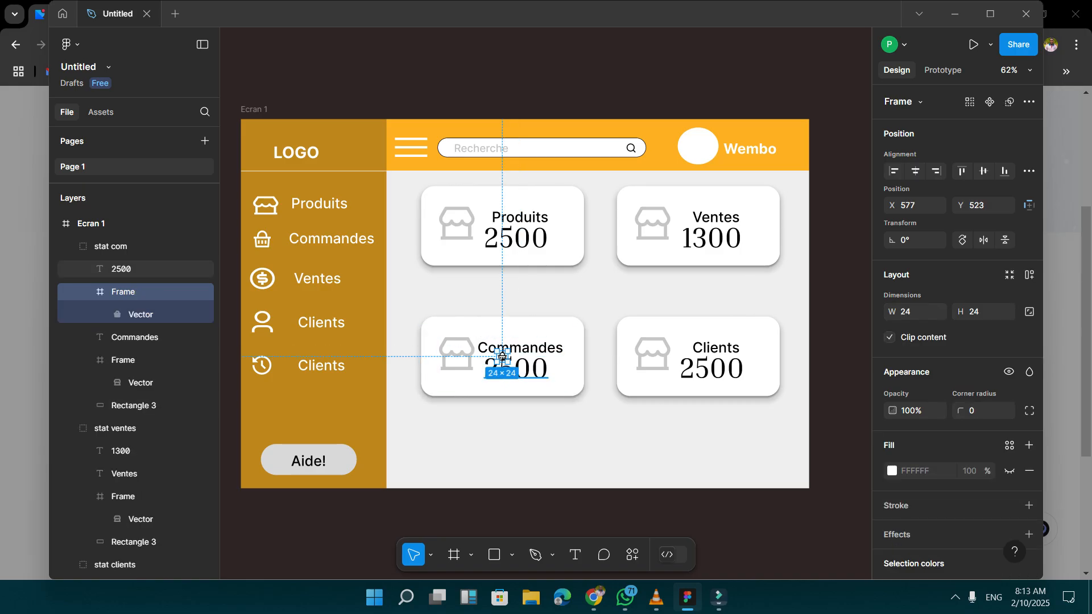
pyautogui.moveTo(495, 350); pyautogui.dragTo(463, 327)
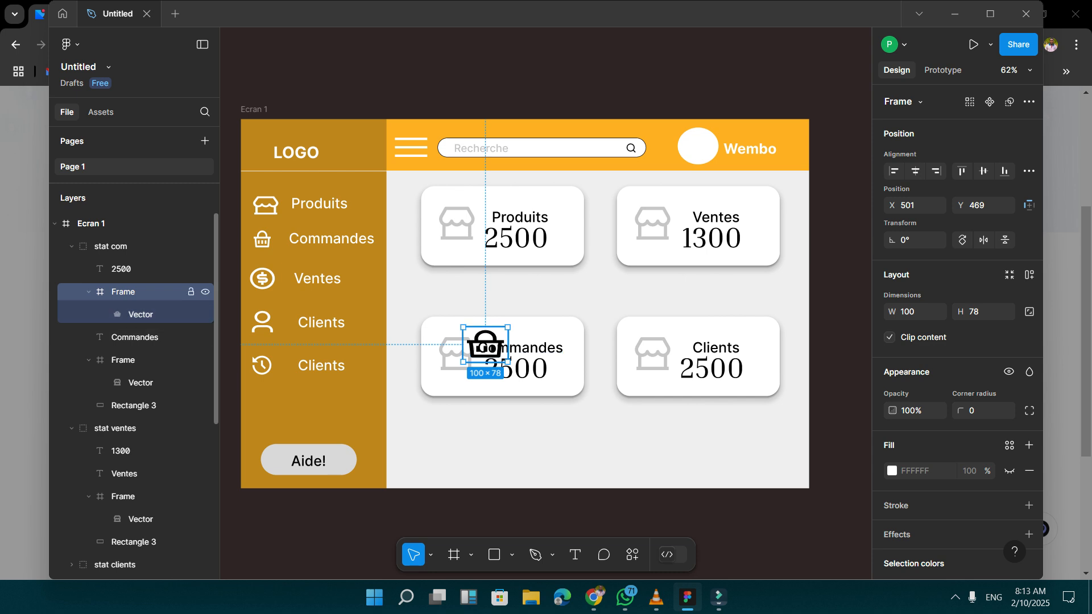
pyautogui.click(131, 360)
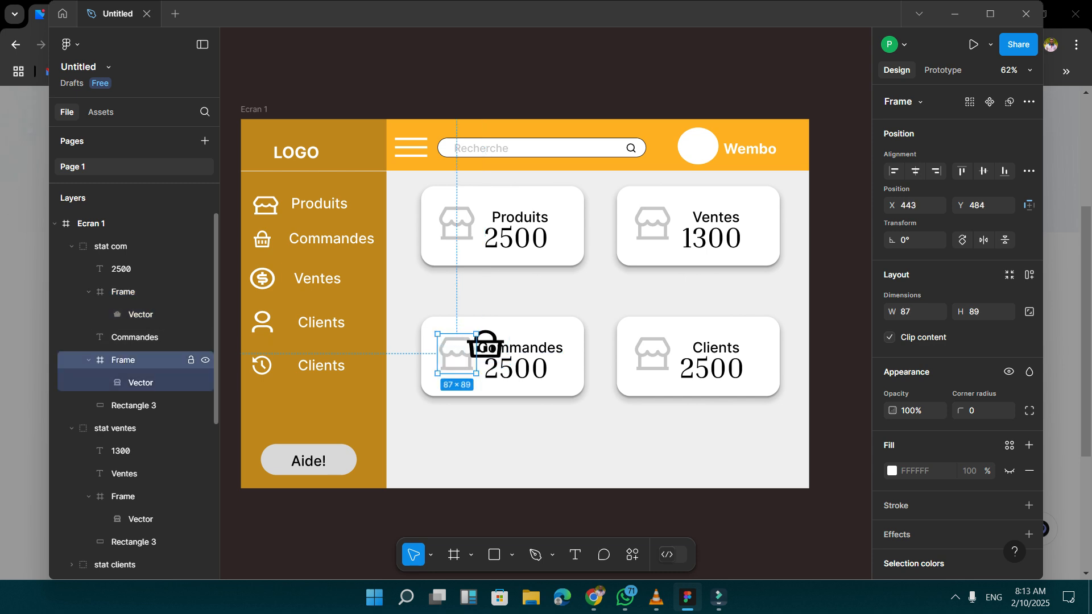
pyautogui.press('Delete')
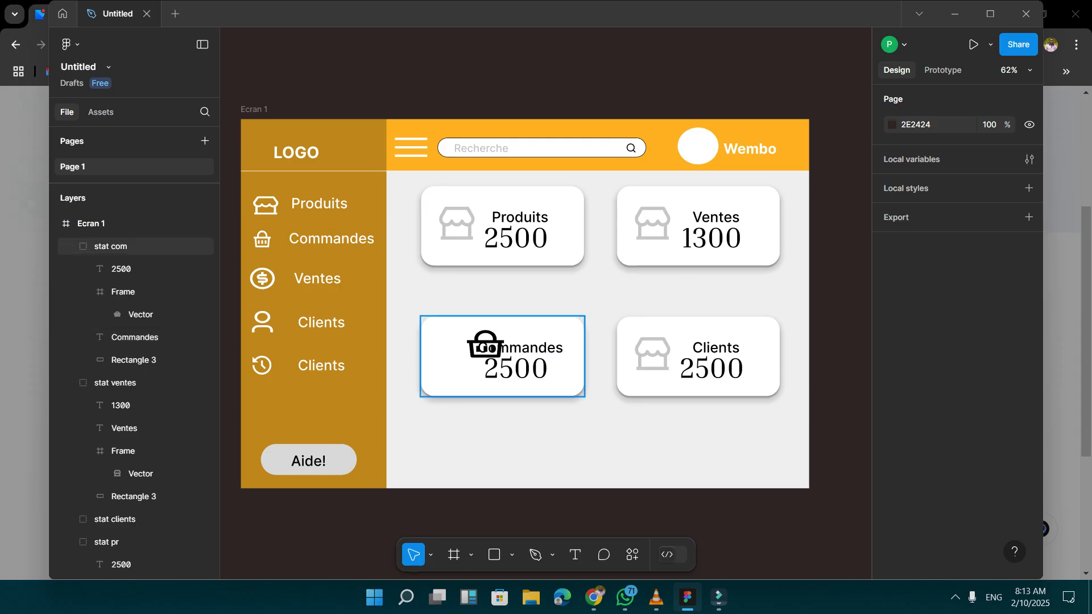
# Move the basket icon beside the Commandes card's label and figure, to X 440, Y 509.
pyautogui.click(111, 246)
pyautogui.doubleClick(492, 356)
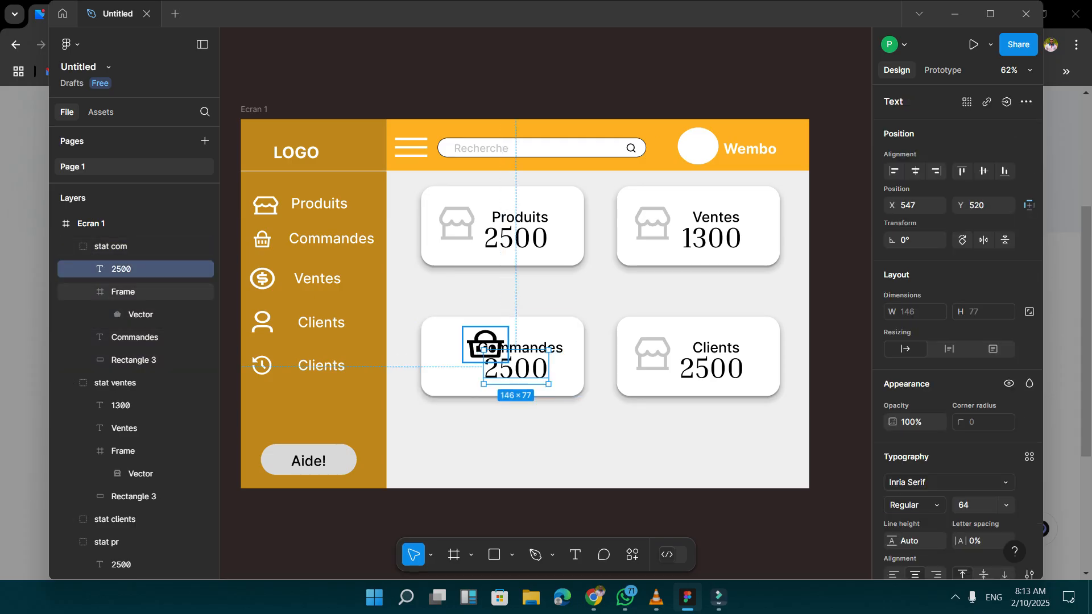
pyautogui.click(485, 345)
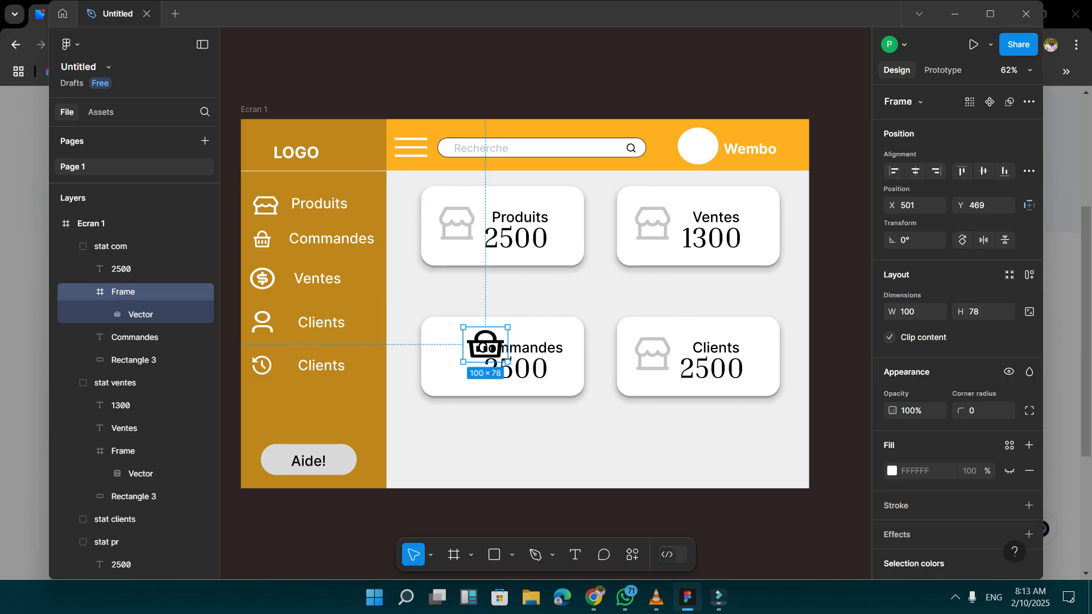
pyautogui.press('Down')
pyautogui.press('Down')
pyautogui.press('Down')
pyautogui.press('Down')
pyautogui.press('Down')
pyautogui.press('Down')
pyautogui.press('Down')
pyautogui.press('Down')
pyautogui.press('Down')
pyautogui.press('Down')
pyautogui.press('Down')
pyautogui.press('Down')
pyautogui.press('Down')
pyautogui.press('Down')
pyautogui.press('Down')
pyautogui.press('Down')
pyautogui.press('Down')
pyautogui.press('Down')
pyautogui.press('Down')
pyautogui.press('Down')
pyautogui.press('Down')
pyautogui.press('Down')
pyautogui.press('Down')
pyautogui.press('Down')
pyautogui.press('Down')
pyautogui.press('Left')
pyautogui.press('Left')
pyautogui.press('Left')
pyautogui.press('Left')
pyautogui.press('Left')
pyautogui.press('Left')
pyautogui.press('Left')
pyautogui.press('Left')
pyautogui.press('Left')
pyautogui.press('Left')
pyautogui.press('Left')
pyautogui.press('Left')
pyautogui.press('Left')
pyautogui.press('Left')
pyautogui.press('Left')
pyautogui.press('Left')
pyautogui.press('Left')
pyautogui.press('Left')
pyautogui.press('Left')
pyautogui.press('Left')
pyautogui.press('Left')
pyautogui.press('Down')
pyautogui.press('Down')
pyautogui.press('Down')
pyautogui.press('Down')
pyautogui.press('Down')
pyautogui.press('Down')
pyautogui.press('Left')
pyautogui.press('Left')
pyautogui.press('Left')
pyautogui.press('Left')
pyautogui.press('Left')
pyautogui.press('Left')
pyautogui.press('Left')
pyautogui.press('Left')
pyautogui.press('Left')
pyautogui.press('Left')
pyautogui.press('Left')
pyautogui.press('Left')
pyautogui.press('Left')
pyautogui.press('Left')
pyautogui.press('Left')
pyautogui.press('Left')
pyautogui.press('Left')
pyautogui.press('Left')
pyautogui.press('Left')
pyautogui.press('Left')
pyautogui.press('Down')
pyautogui.press('Down')
pyautogui.press('Down')
pyautogui.press('Down')
pyautogui.press('Down')
pyautogui.press('Down')
pyautogui.press('Down')
pyautogui.press('Down')
pyautogui.press('Down')
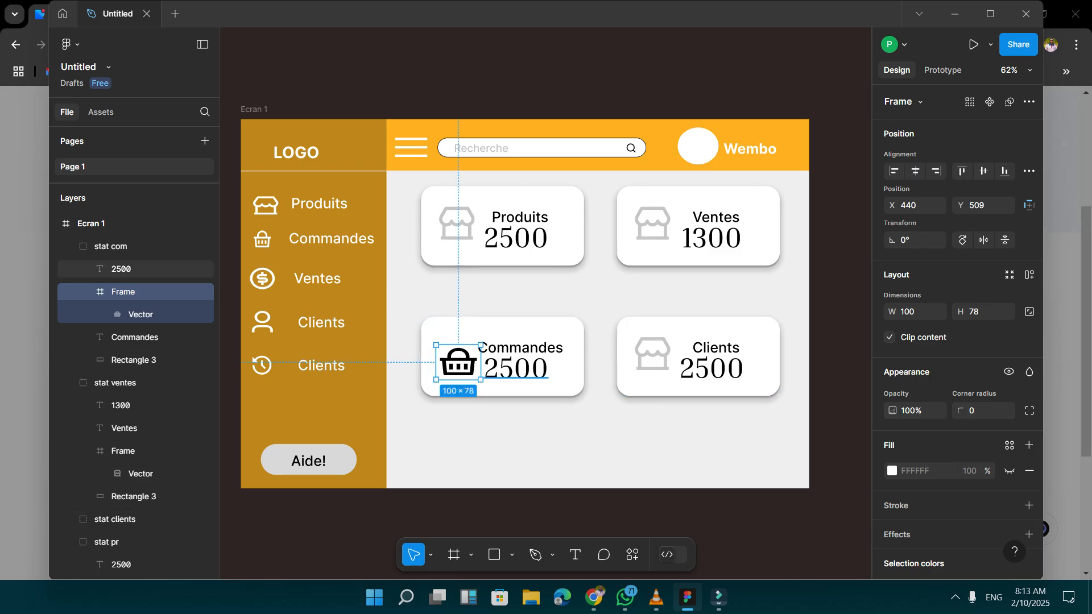
# Recolour the Commandes card's basket icon to grey 958F8F and deselect it.
pyautogui.scroll(-3, 955, 412)
pyautogui.click(892, 465)
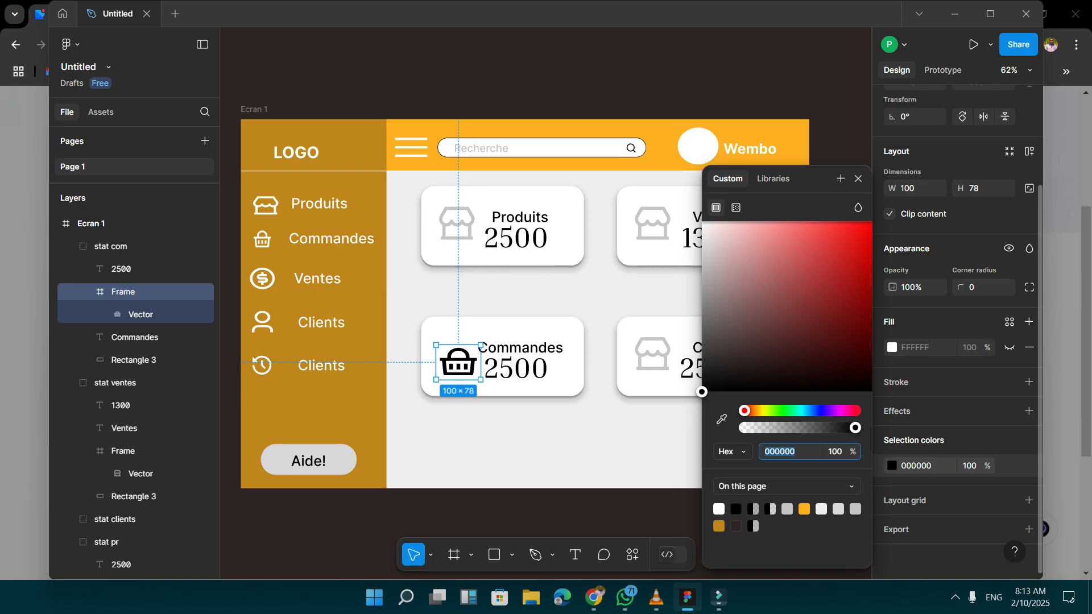
pyautogui.click(740, 361)
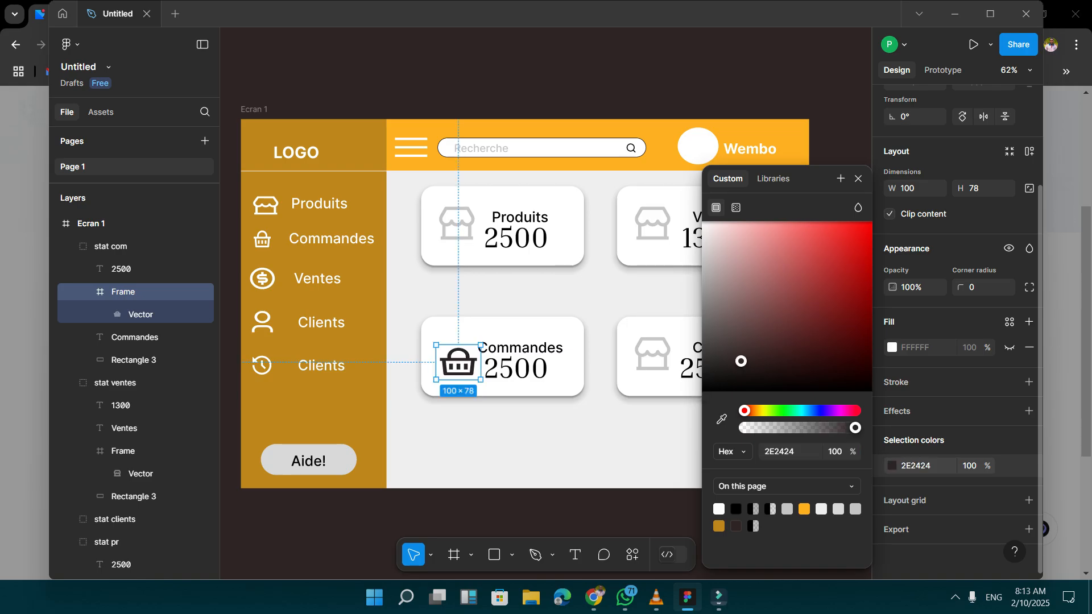
pyautogui.moveTo(740, 361); pyautogui.dragTo(708, 292)
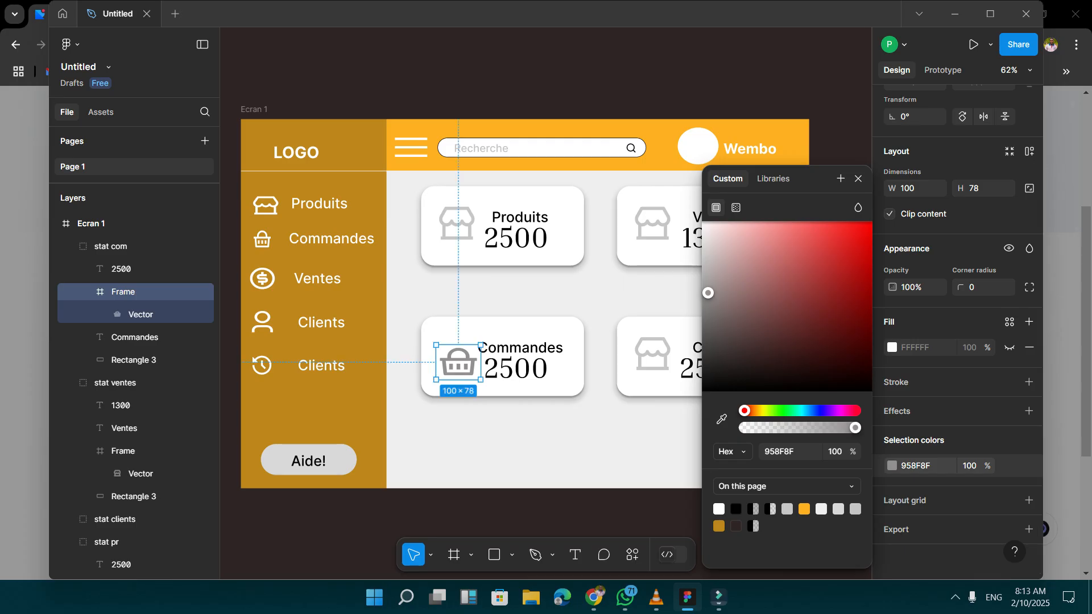
pyautogui.press('Escape')
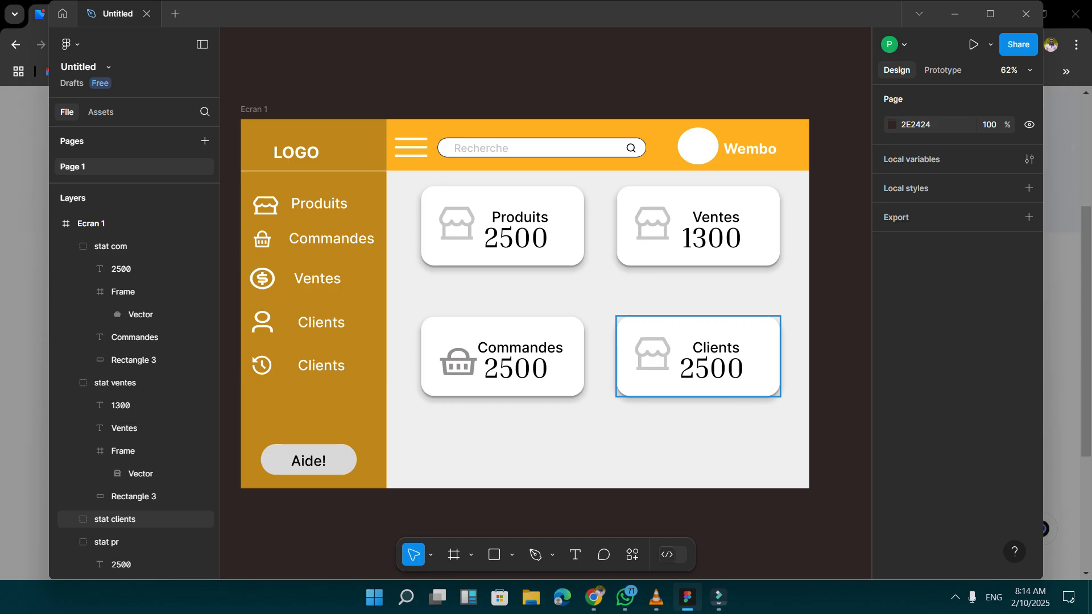
# Expand the "stat clients" group's layers and select its Clients label.
pyautogui.click(699, 357)
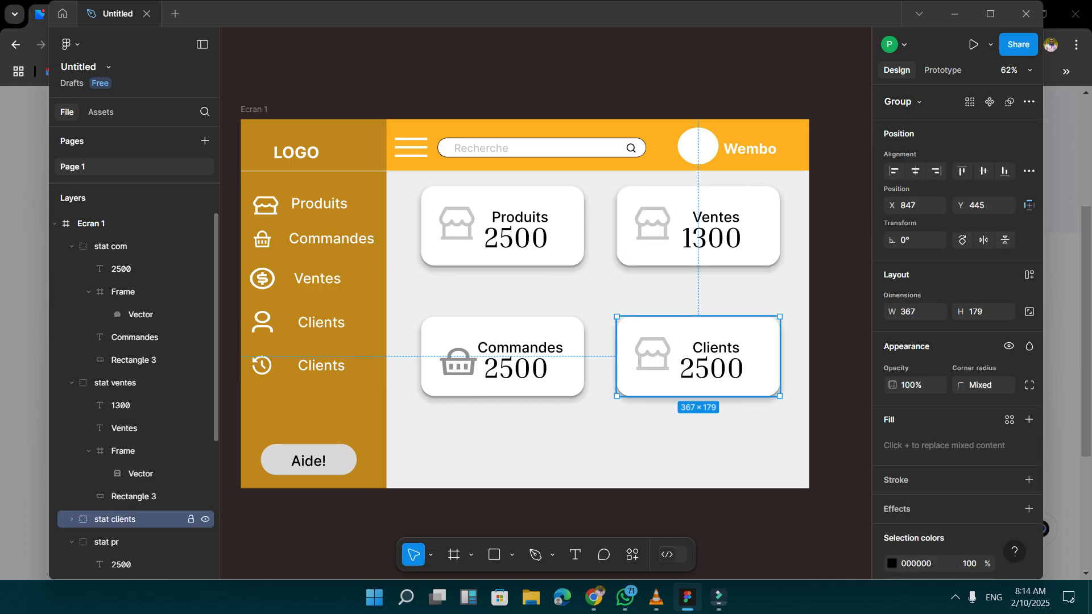
pyautogui.scroll(-3, 137, 428)
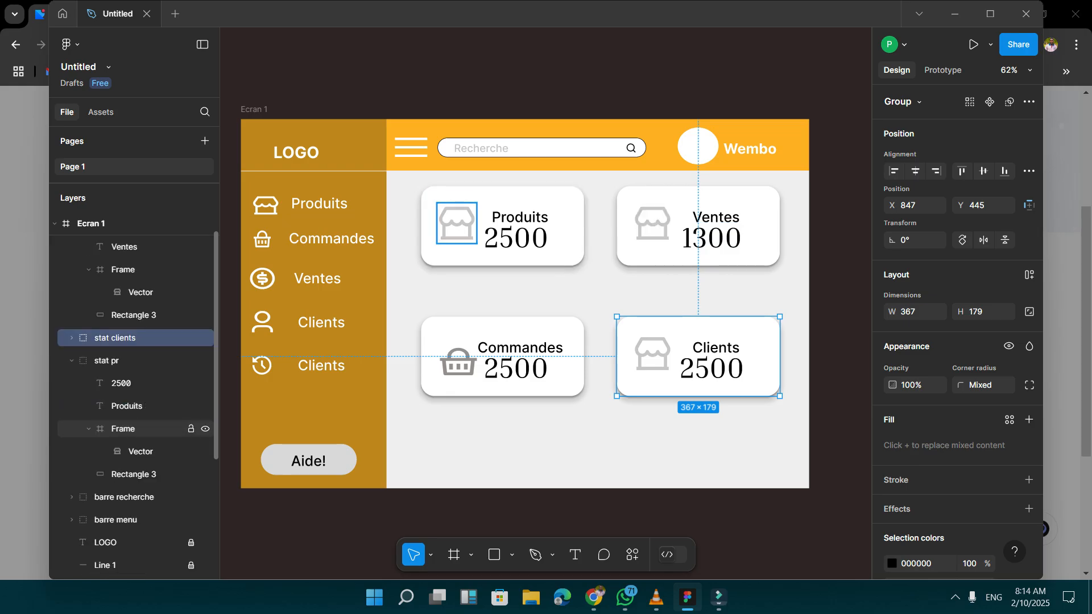
pyautogui.scroll(-1, 136, 428)
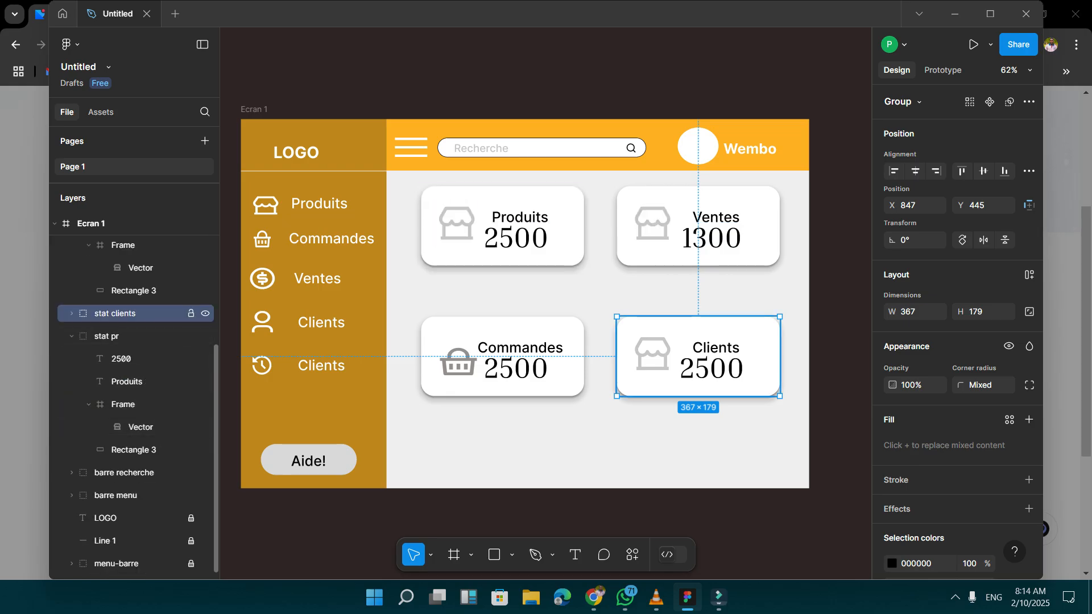
pyautogui.click(71, 313)
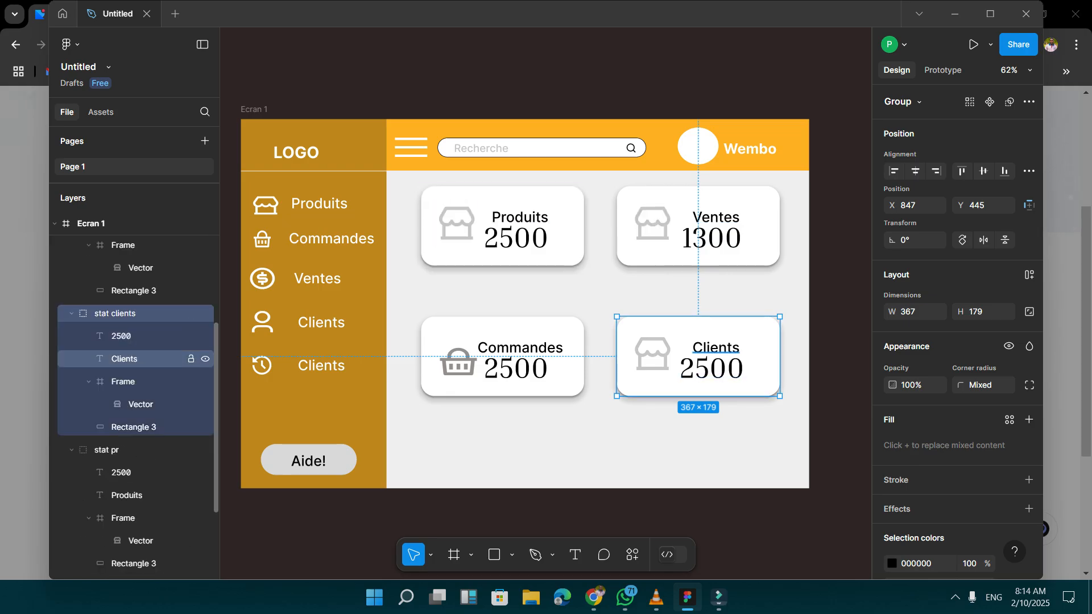
pyautogui.click(124, 358)
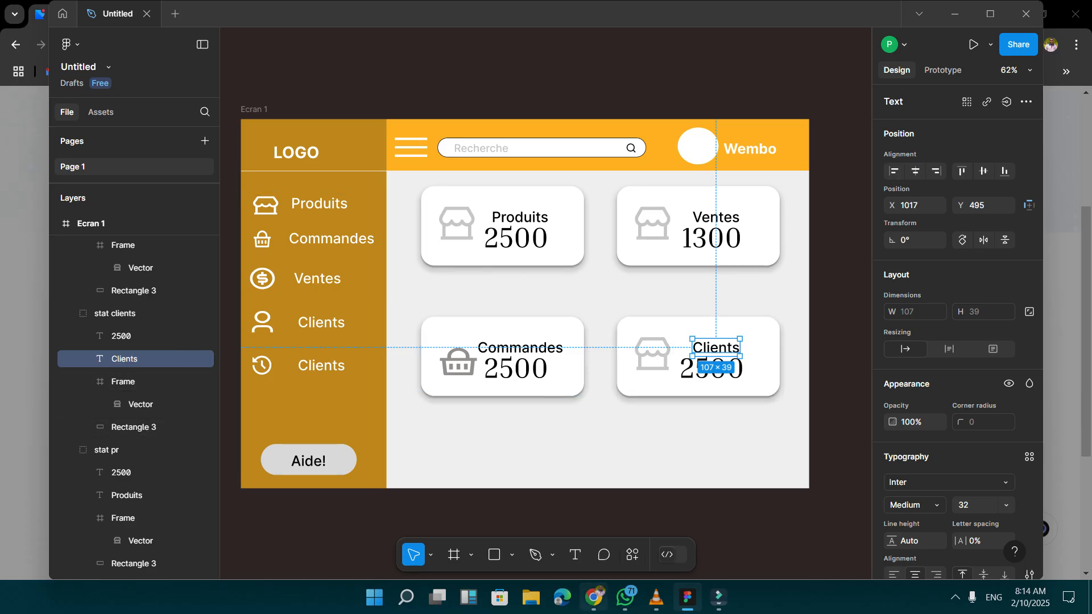
# Search Remix Icon in Chrome for "user", copy the user-line icon as SVG and return to the Figma design.
pyautogui.click(593, 597)
pyautogui.click(430, 100)
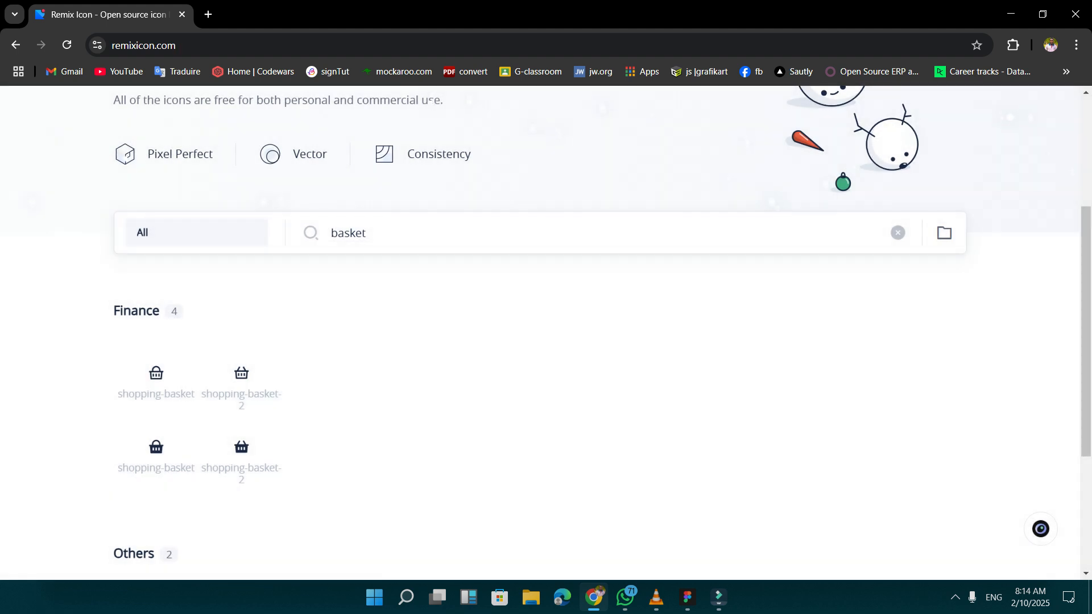
pyautogui.moveTo(375, 234); pyautogui.dragTo(325, 233)
pyautogui.write('user')
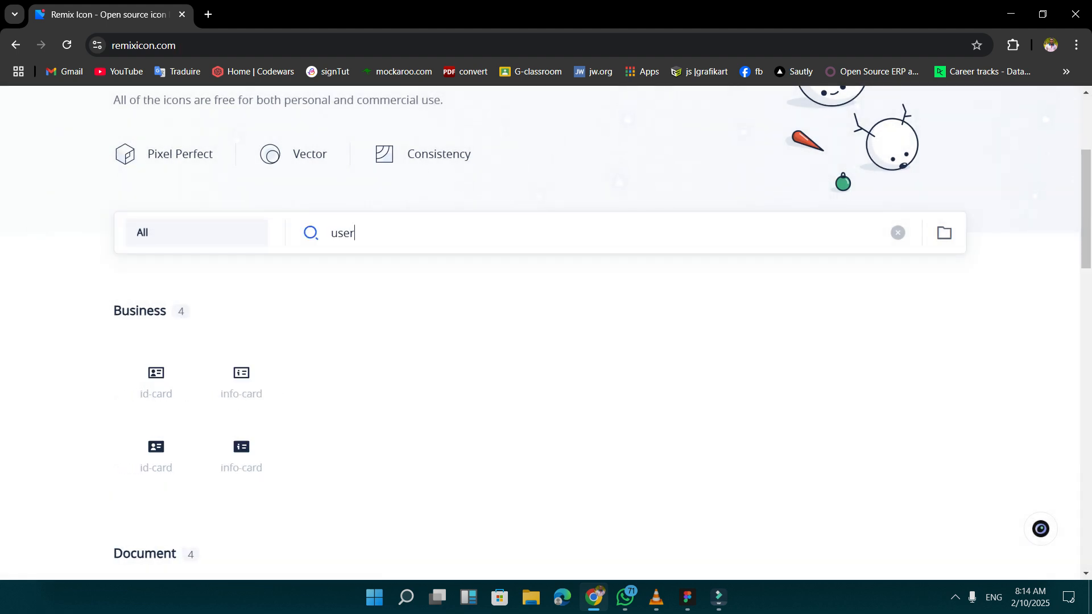
pyautogui.scroll(-6, 239, 261)
pyautogui.scroll(-4, 238, 261)
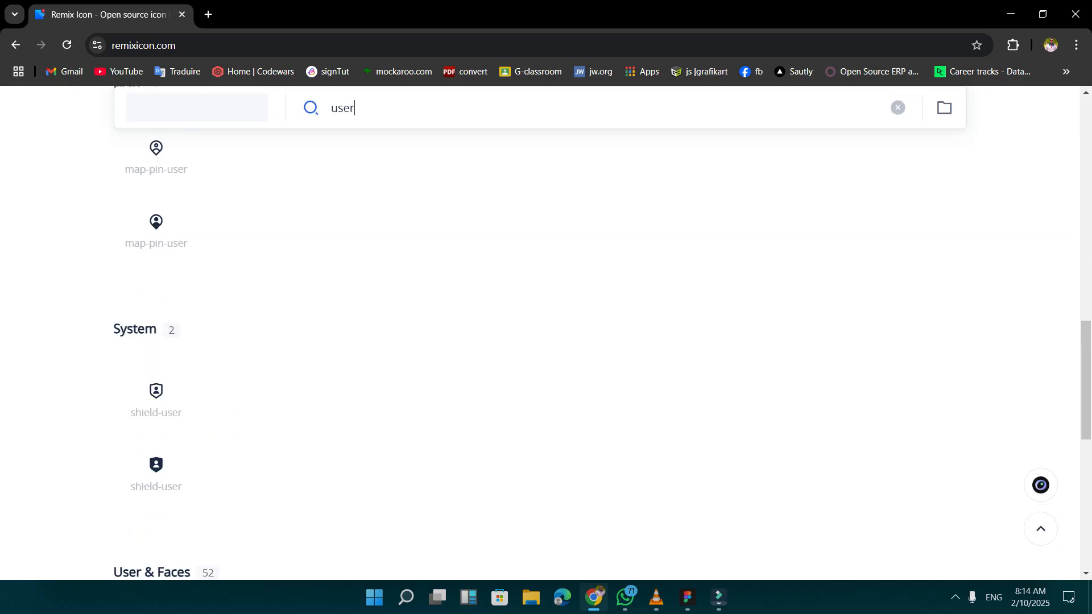
pyautogui.scroll(-6, 239, 262)
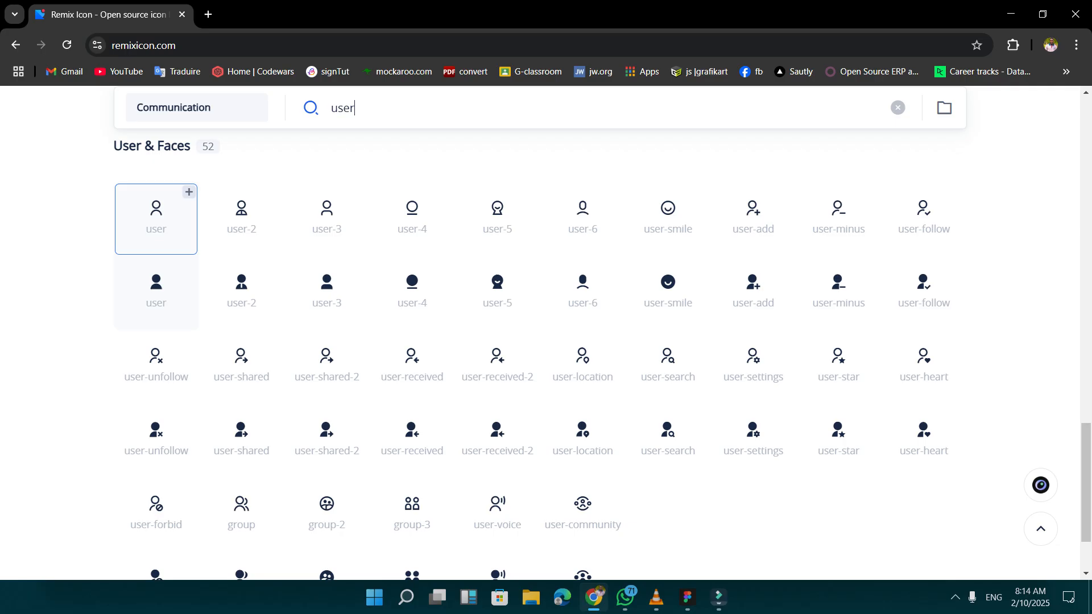
pyautogui.click(156, 219)
pyautogui.click(545, 396)
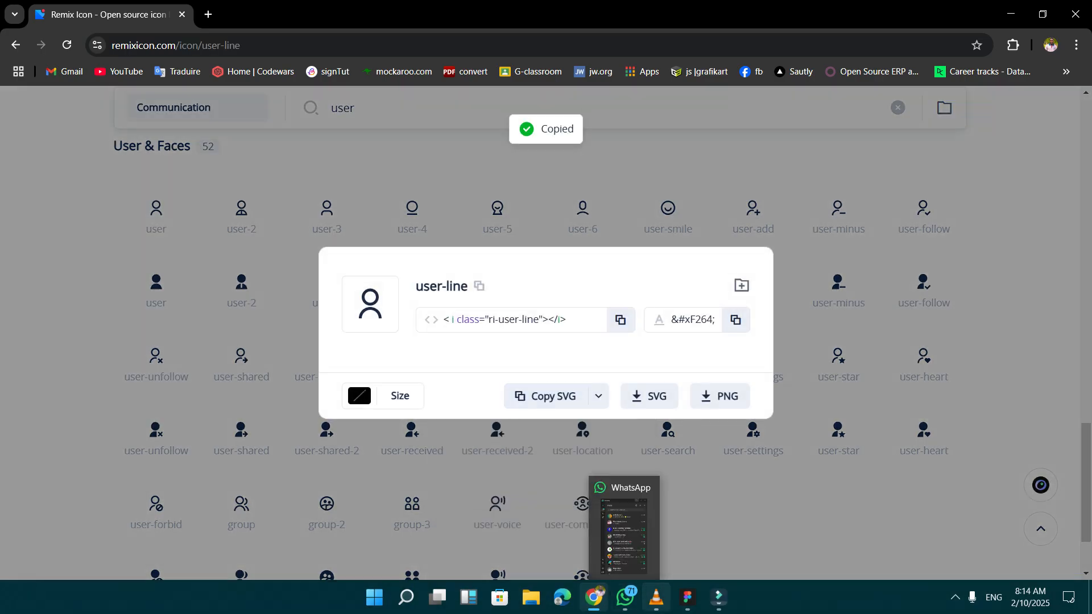
pyautogui.click(687, 597)
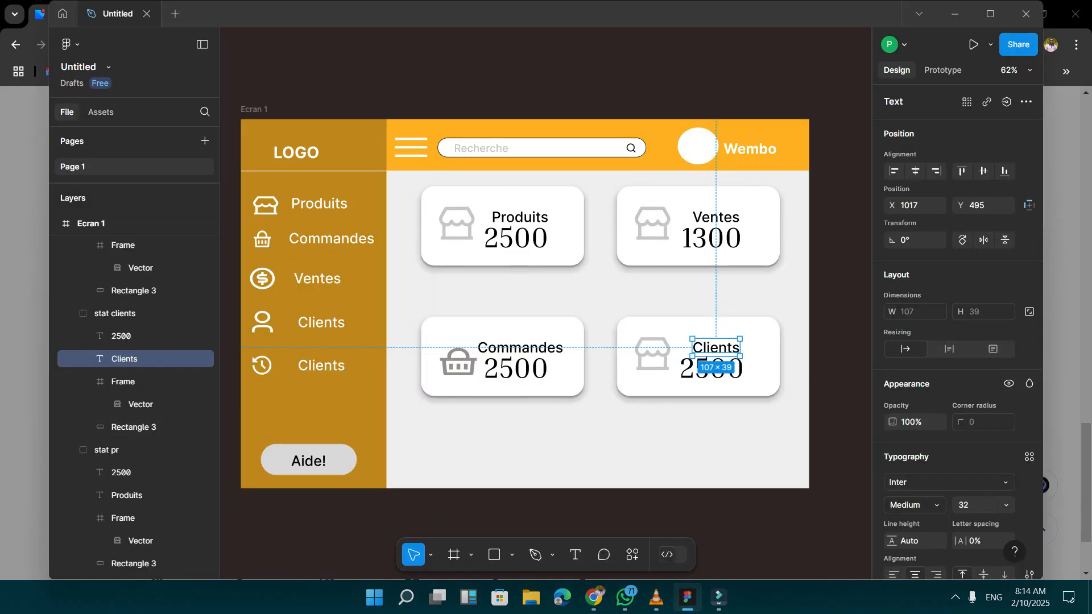
# Paste the user icon into the Clients card, enlarge it to 86 × 70 and delete the card's store icon.
pyautogui.hotkey('ctrl', 'v')
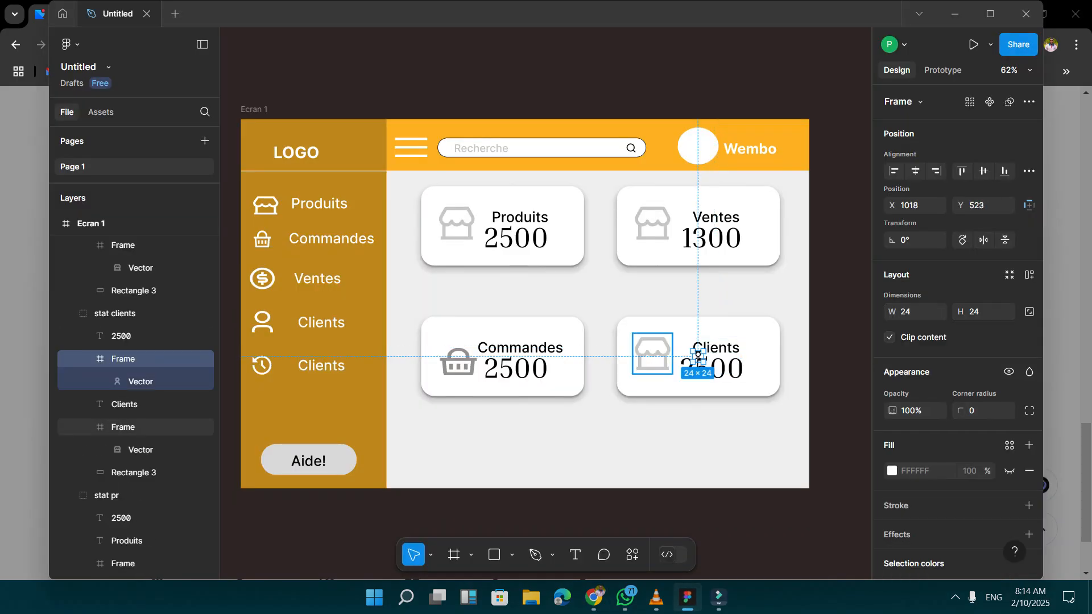
pyautogui.moveTo(698, 350)
pyautogui.mouseDown()
pyautogui.moveTo(698, 337)
pyautogui.moveTo(665, 331)
pyautogui.moveTo(697, 350)
pyautogui.mouseUp()
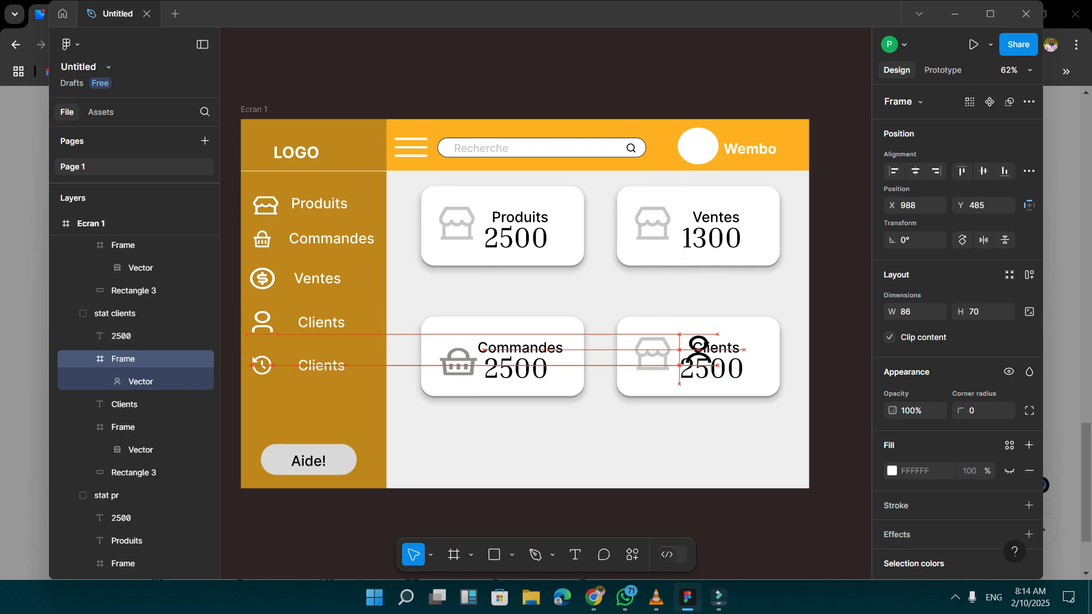
pyautogui.click(652, 352)
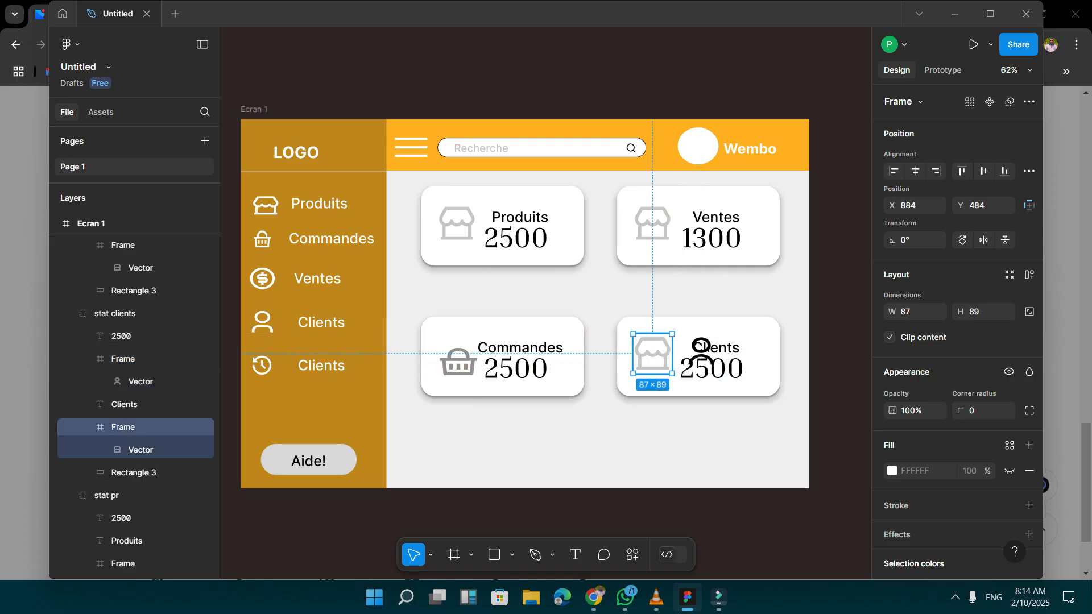
pyautogui.press('Delete')
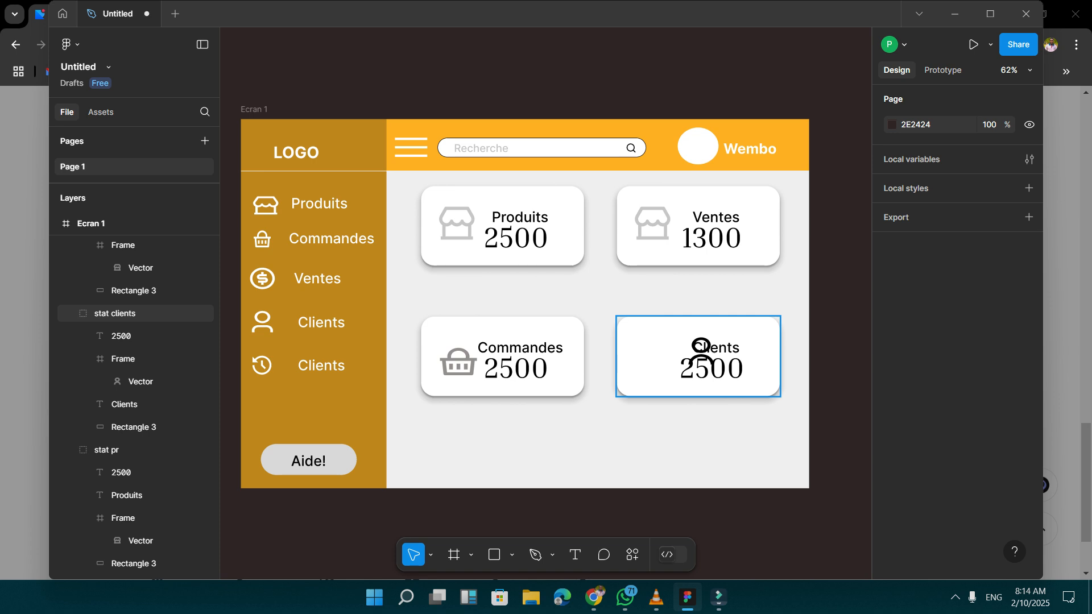
# Move the user icon beside the Clients card's label and figure, to X 901, Y 498.
pyautogui.click(125, 314)
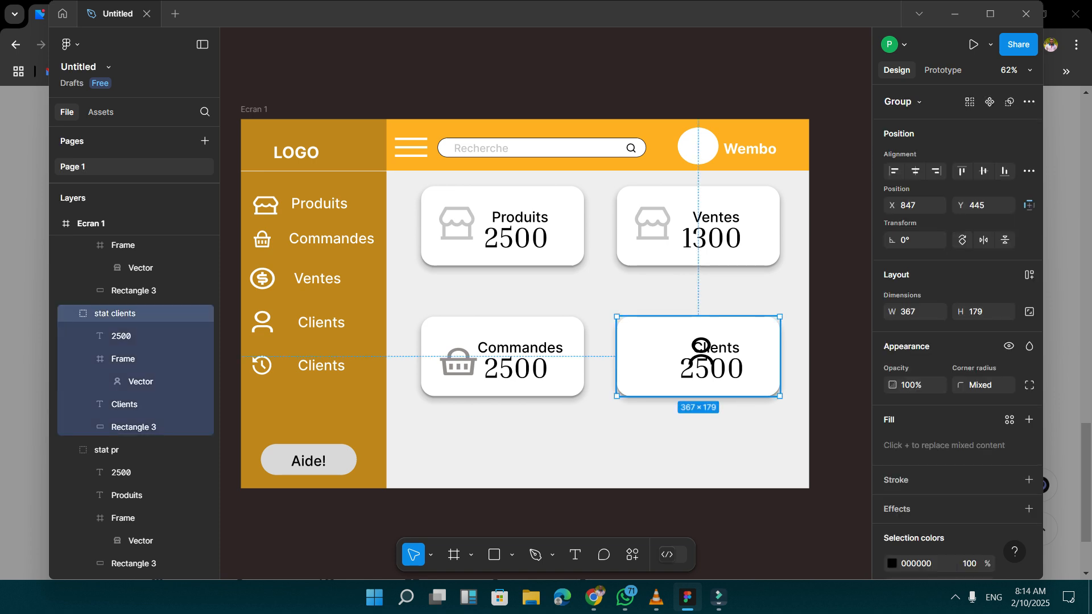
pyautogui.click(122, 336)
pyautogui.click(124, 358)
pyautogui.moveTo(701, 349); pyautogui.dragTo(661, 353)
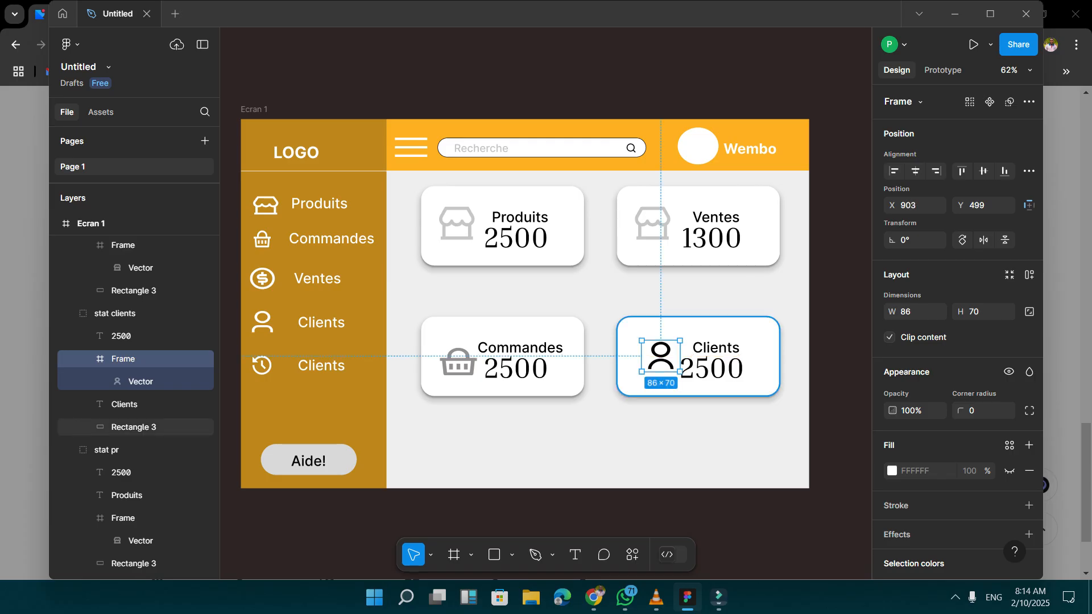
pyautogui.press('Up')
pyautogui.press('Left')
pyautogui.press('Left')
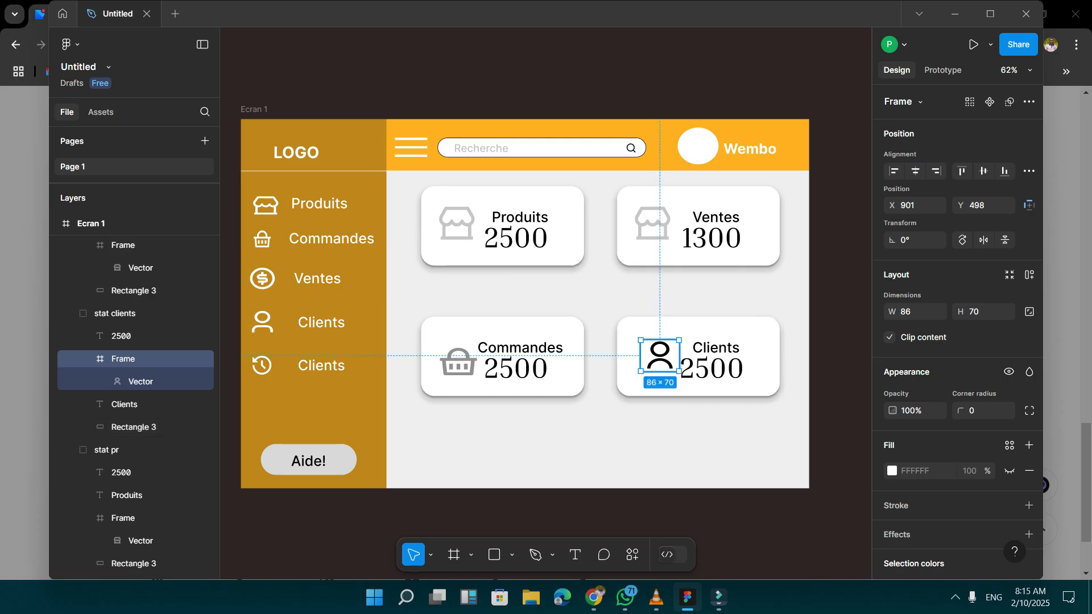
# Recolour the Clients card's user icon to grey 797676.
pyautogui.scroll(-3, 910, 503)
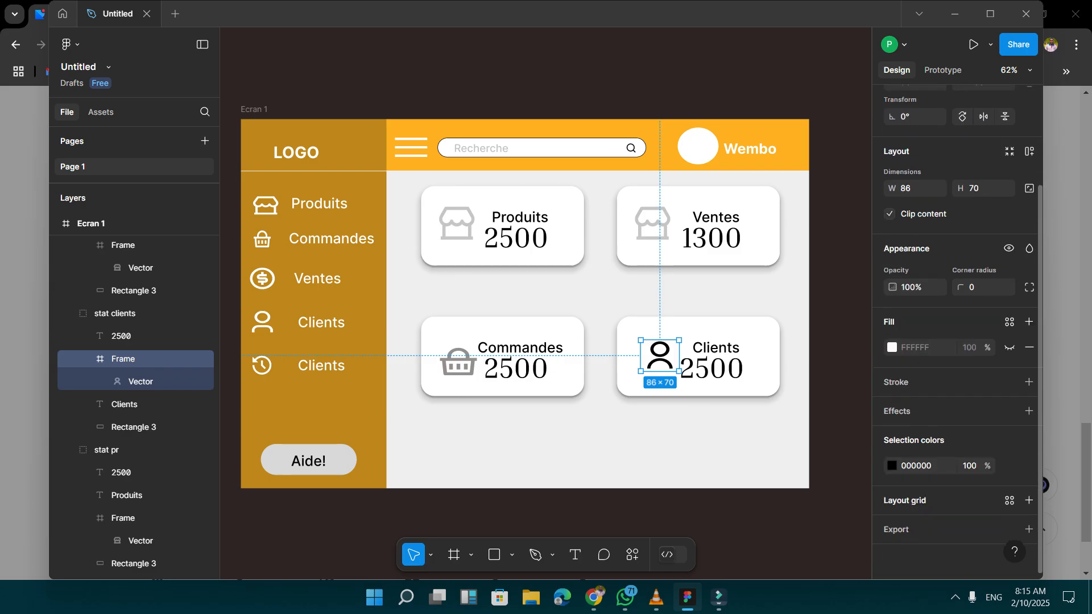
pyautogui.click(891, 466)
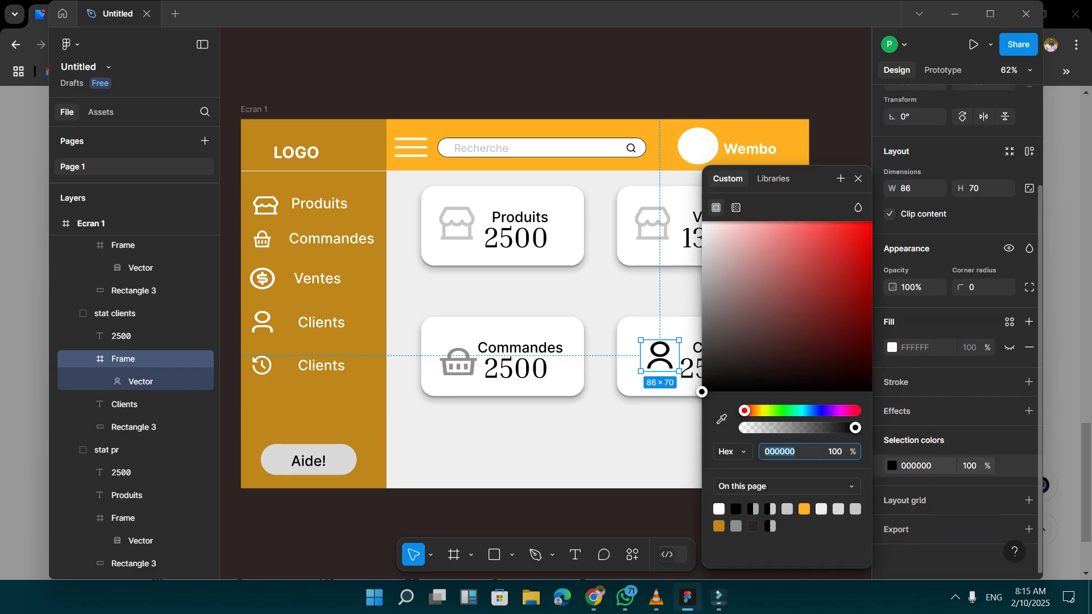
pyautogui.moveTo(701, 392); pyautogui.dragTo(706, 312)
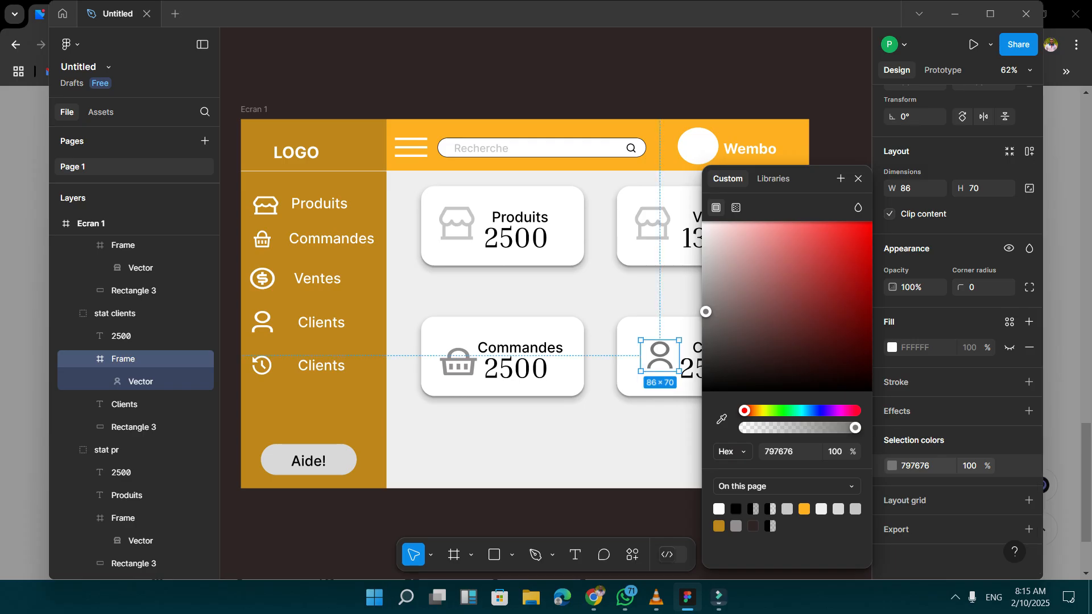
pyautogui.press('Escape')
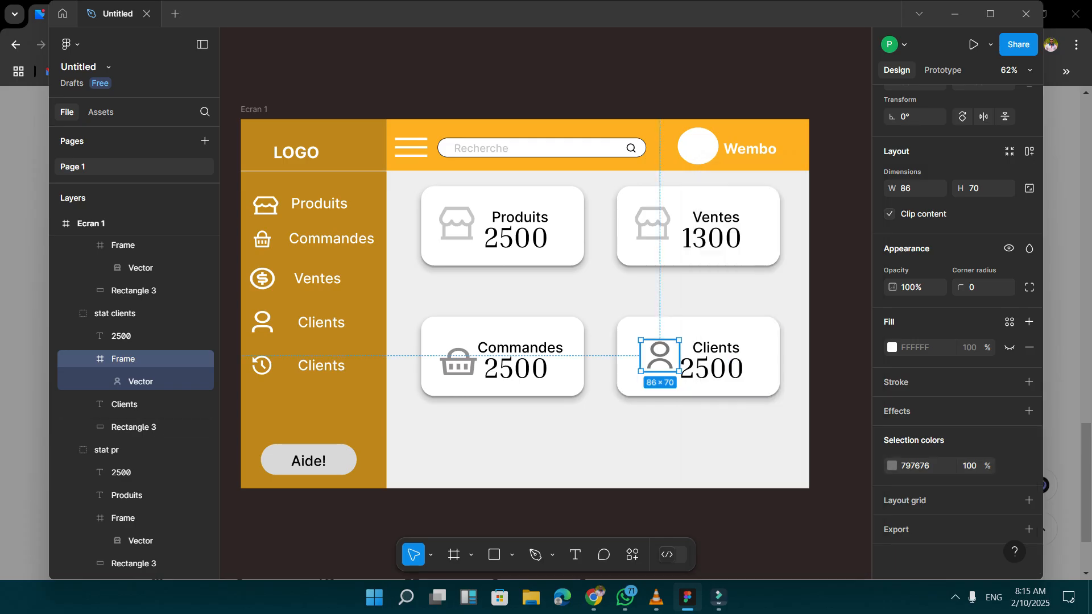
# Nudge the Clients card's user icon slightly down and to the left to fine-tune its placement.
pyautogui.press('Down')
pyautogui.press('Down')
pyautogui.press('Down')
pyautogui.press('Down')
pyautogui.press('Down')
pyautogui.press('Down')
pyautogui.press('Left')
pyautogui.press('Left')
pyautogui.press('Left')
pyautogui.press('Left')
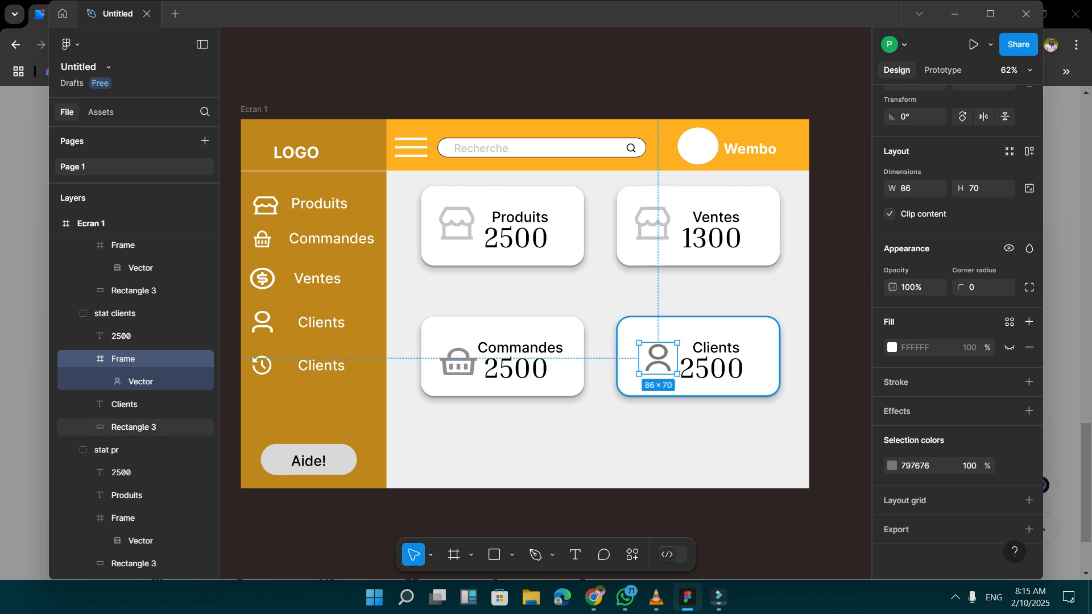
# Select the Ventes card, search Remix Icon in Chrome for "money", open the money-dollar-circle-line icon and return to Figma.
pyautogui.click(655, 226)
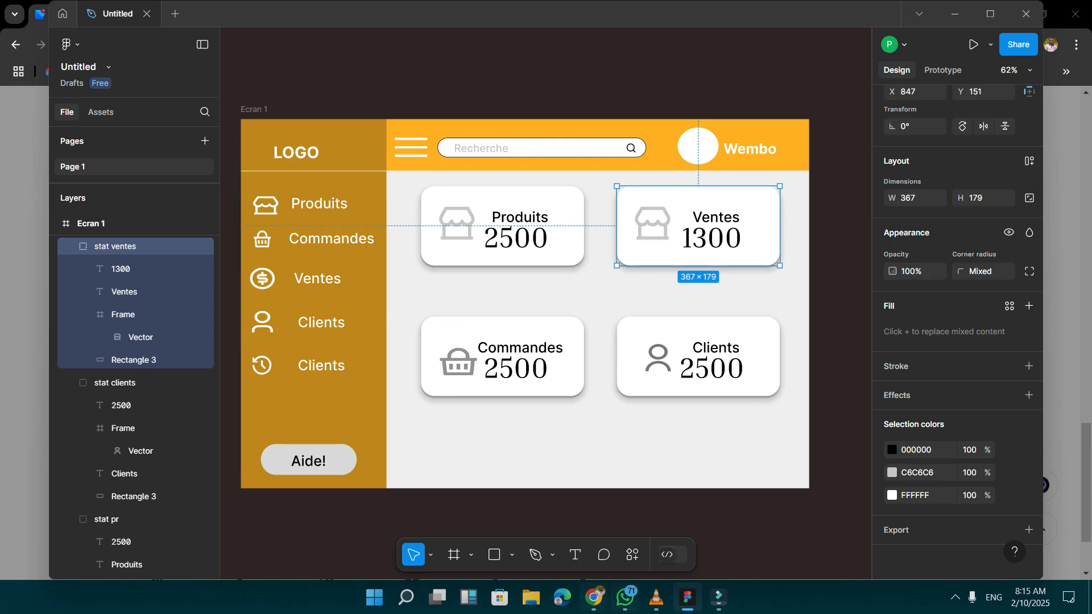
pyautogui.click(594, 597)
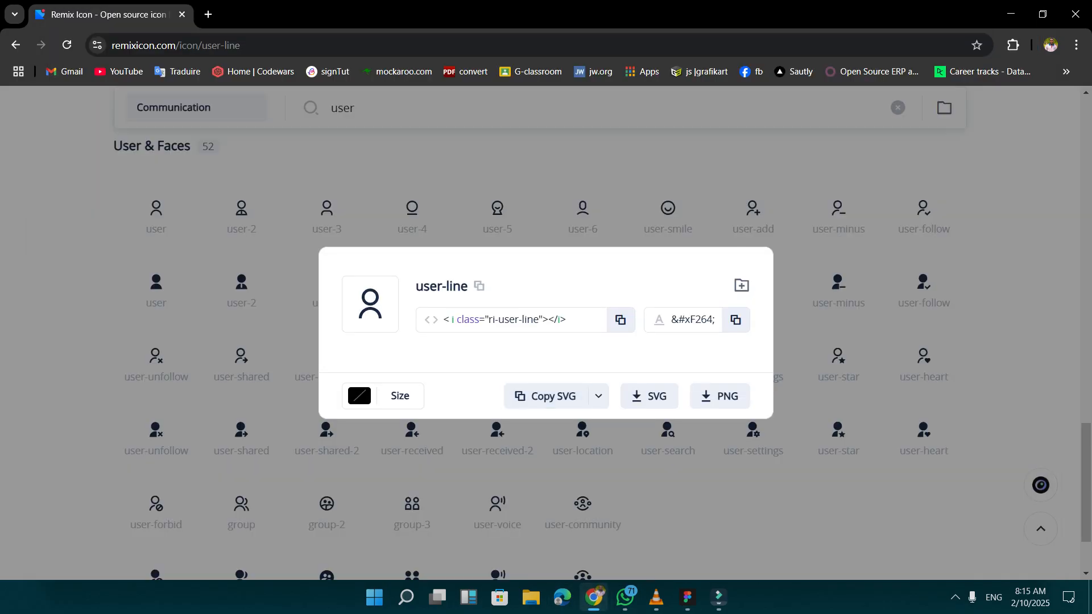
pyautogui.press('Escape')
pyautogui.write('money')
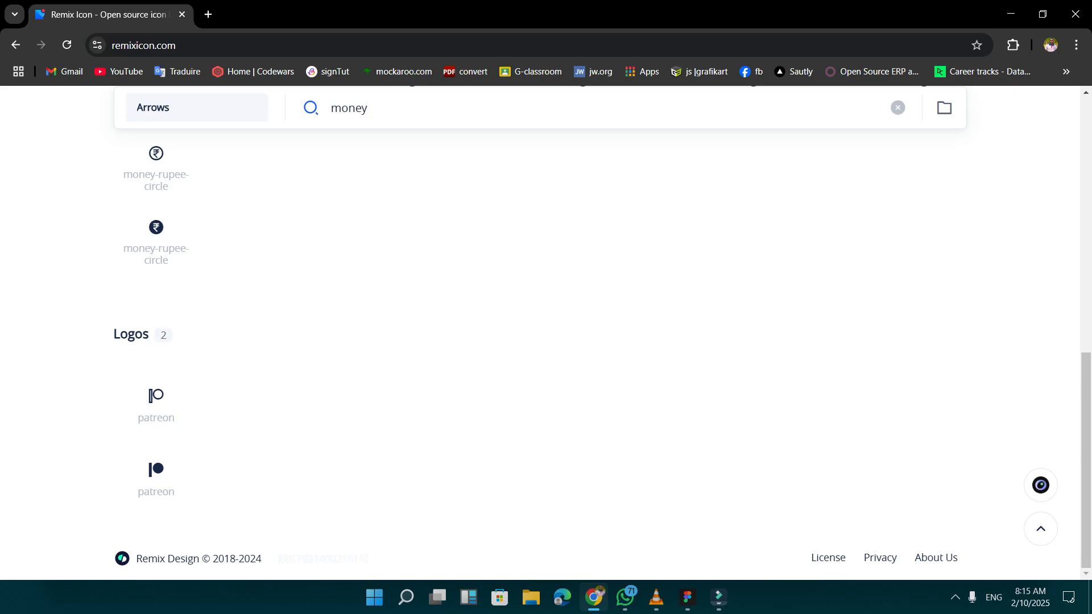
pyautogui.scroll(5, 496, 372)
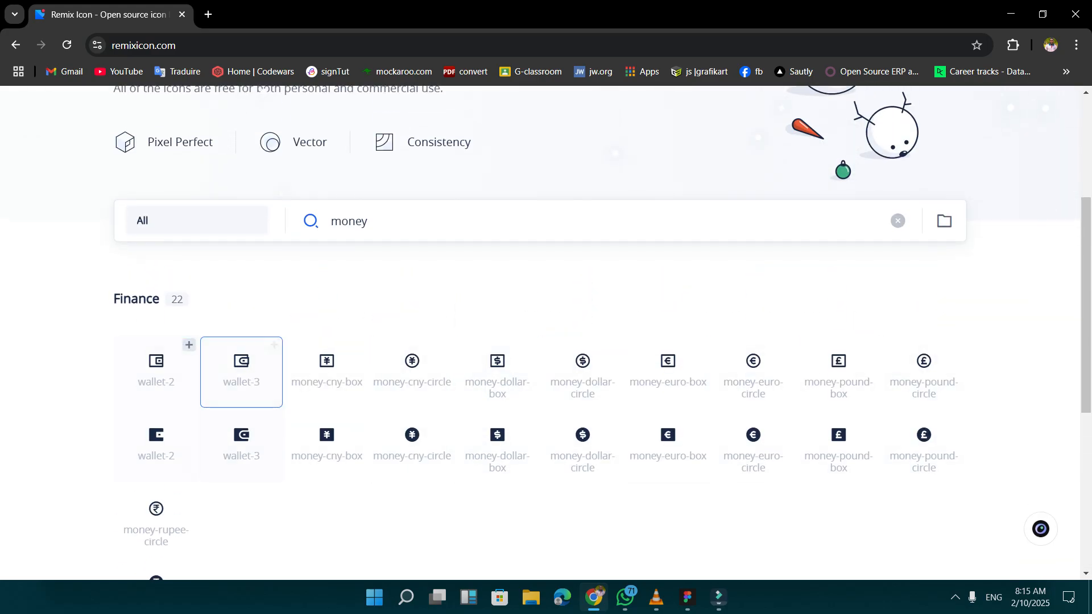
pyautogui.scroll(1, 263, 89)
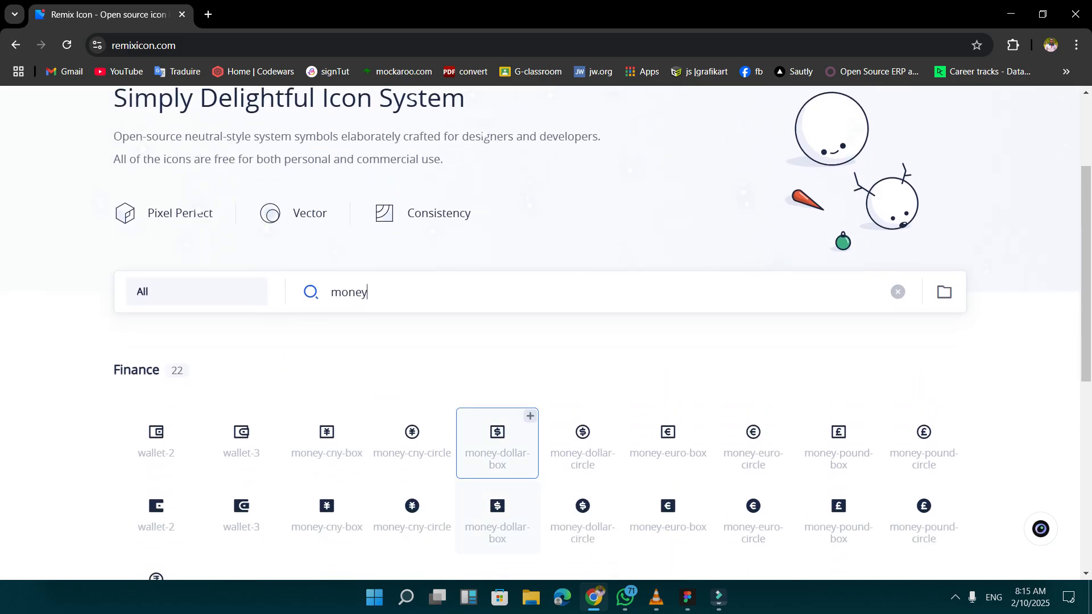
pyautogui.click(583, 440)
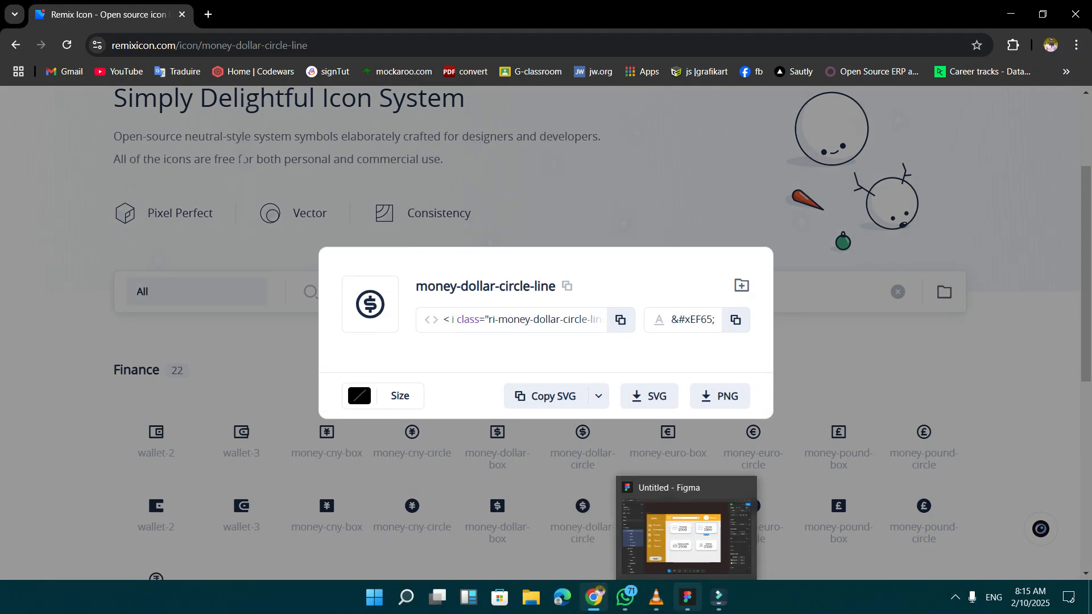
pyautogui.click(688, 597)
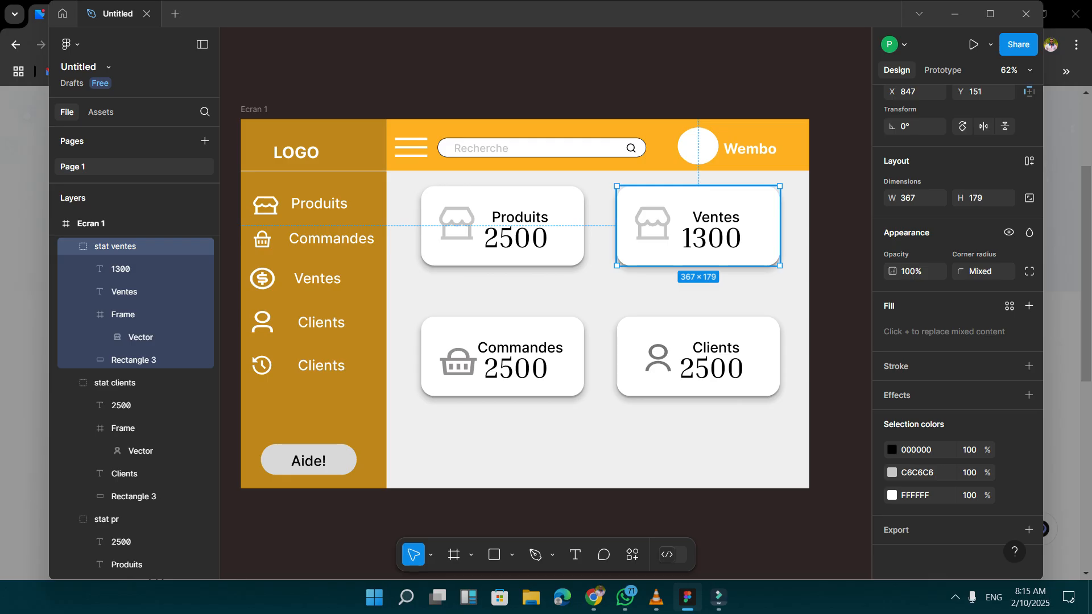
# Delete the store icon from the Ventes card and discard the user icon pasted by mistake.
pyautogui.doubleClick(653, 224)
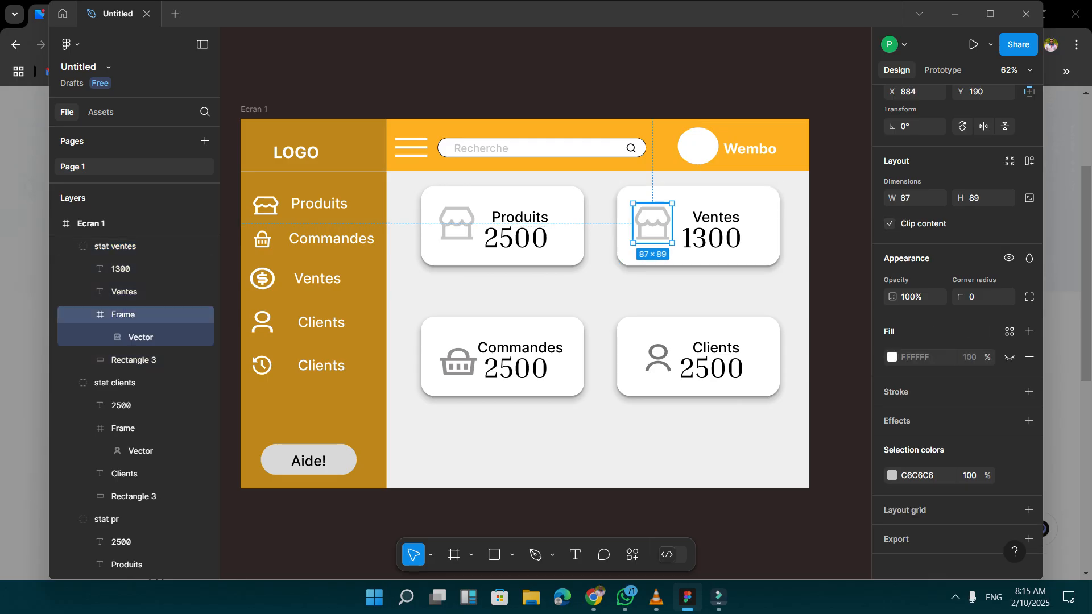
pyautogui.press('Delete')
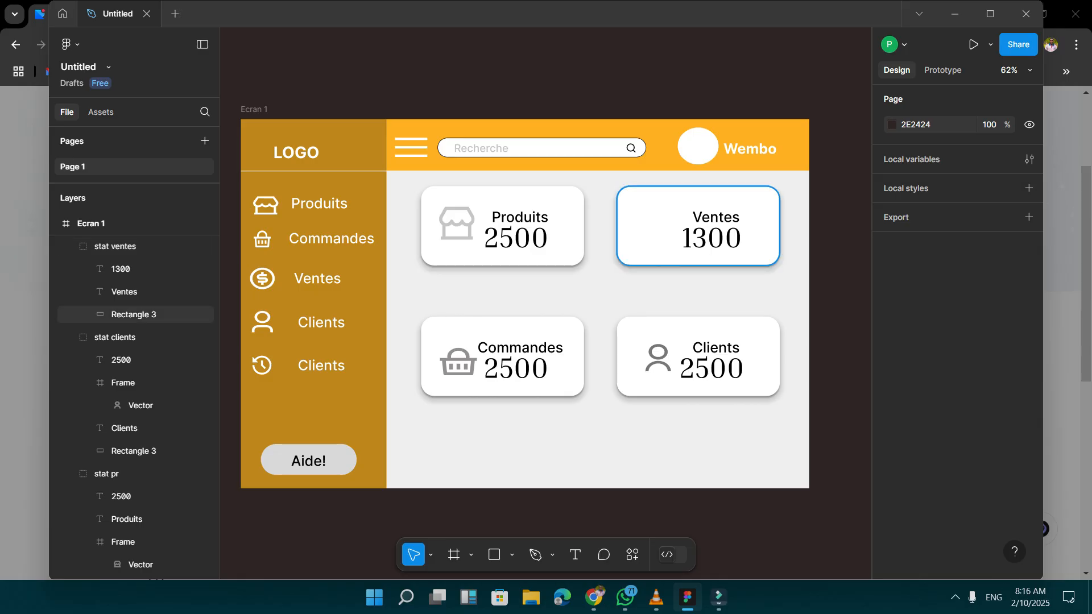
pyautogui.hotkey('ctrl', 'v')
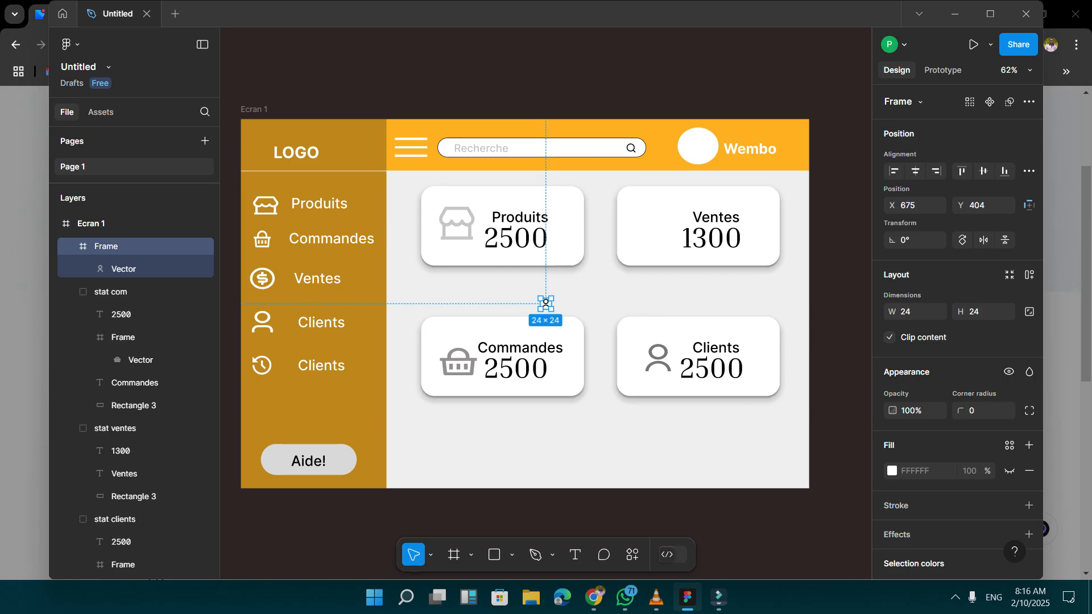
pyautogui.press('Delete')
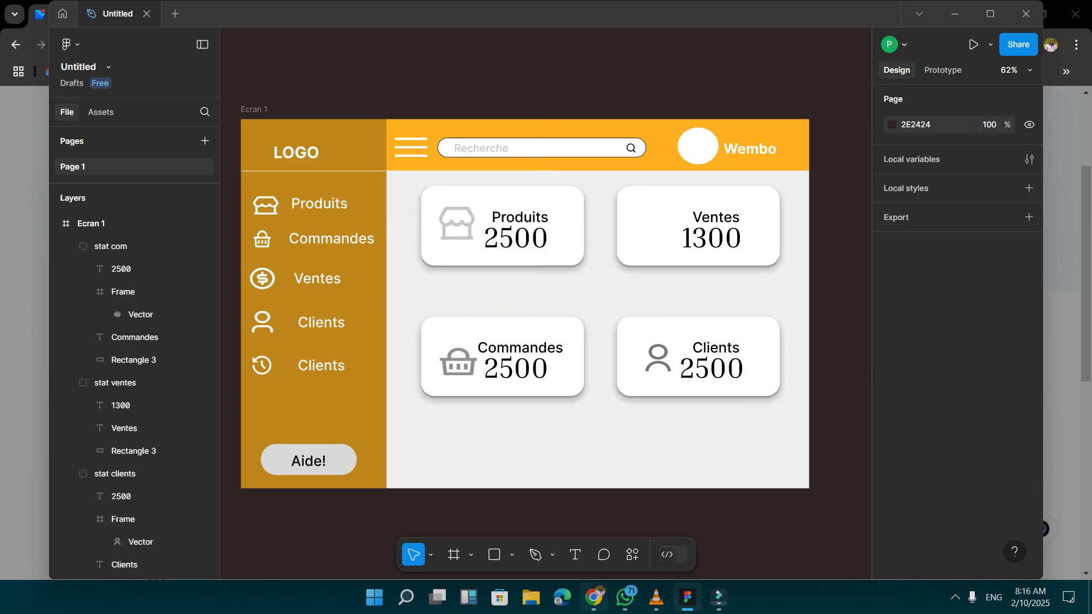
# Switch to Remix Icon in Chrome, copy the money-dollar-circle-line icon as SVG and return to the Figma design.
pyautogui.click(593, 597)
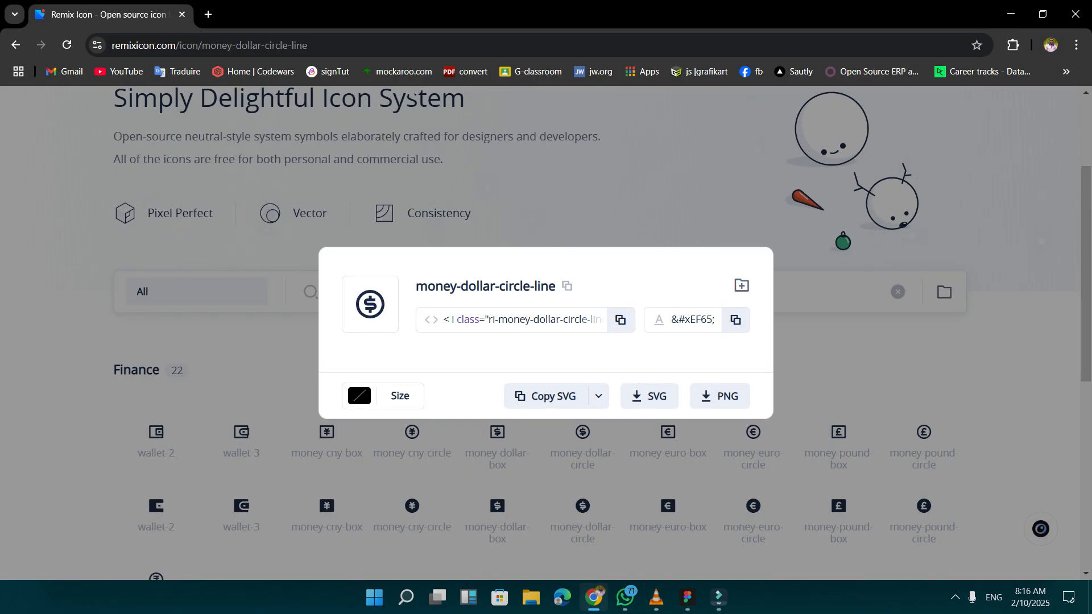
pyautogui.click(544, 396)
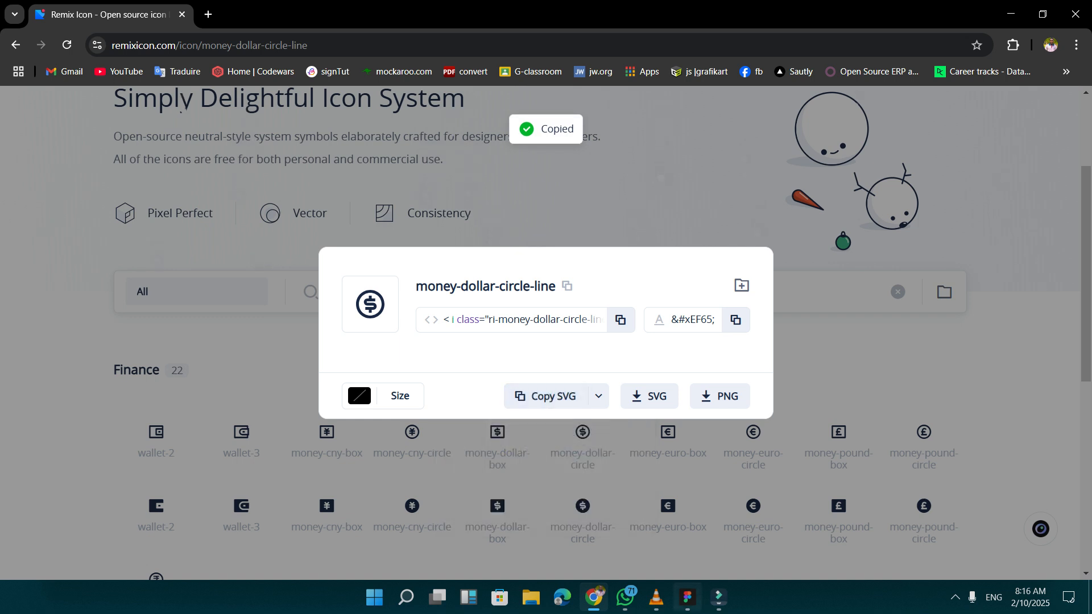
pyautogui.click(688, 597)
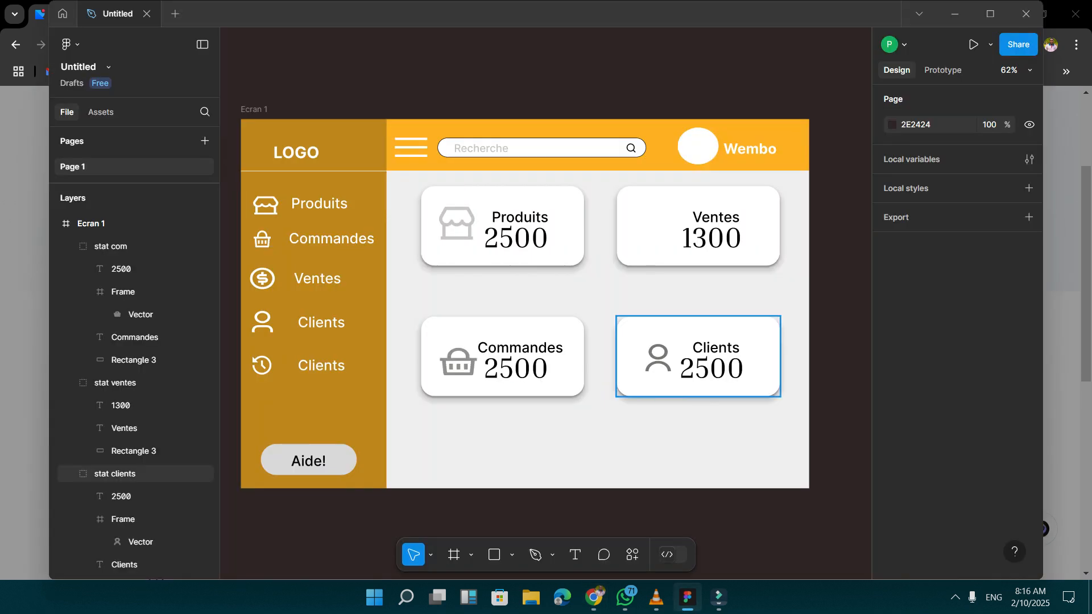
# Paste the dollar icon into the Ventes card, enlarge it to 81 × 90 and place it at X 913, Y 201.
pyautogui.click(654, 230)
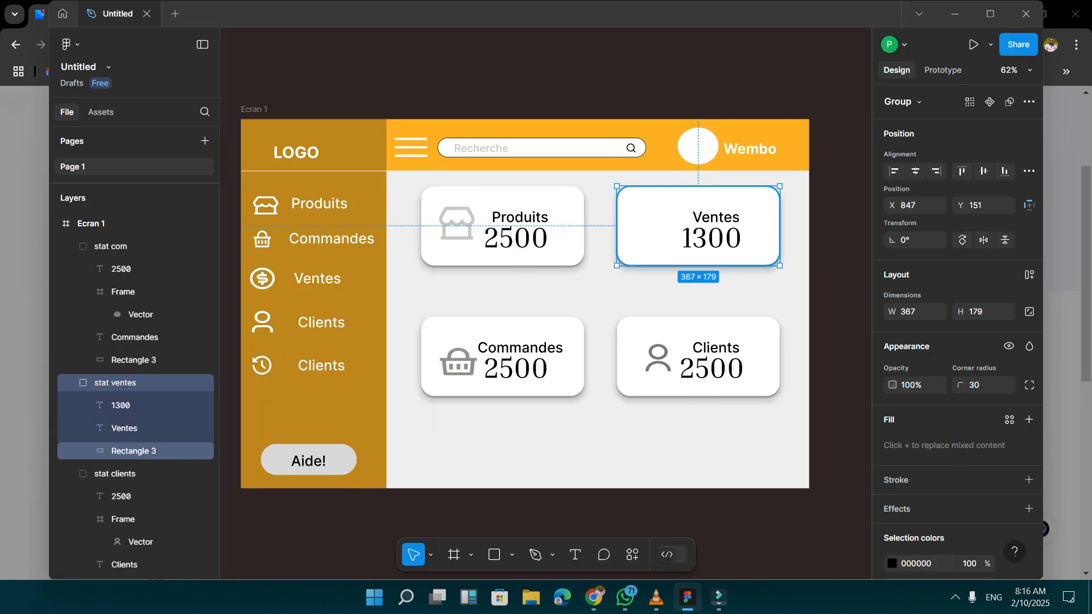
pyautogui.hotkey('ctrl', 'v')
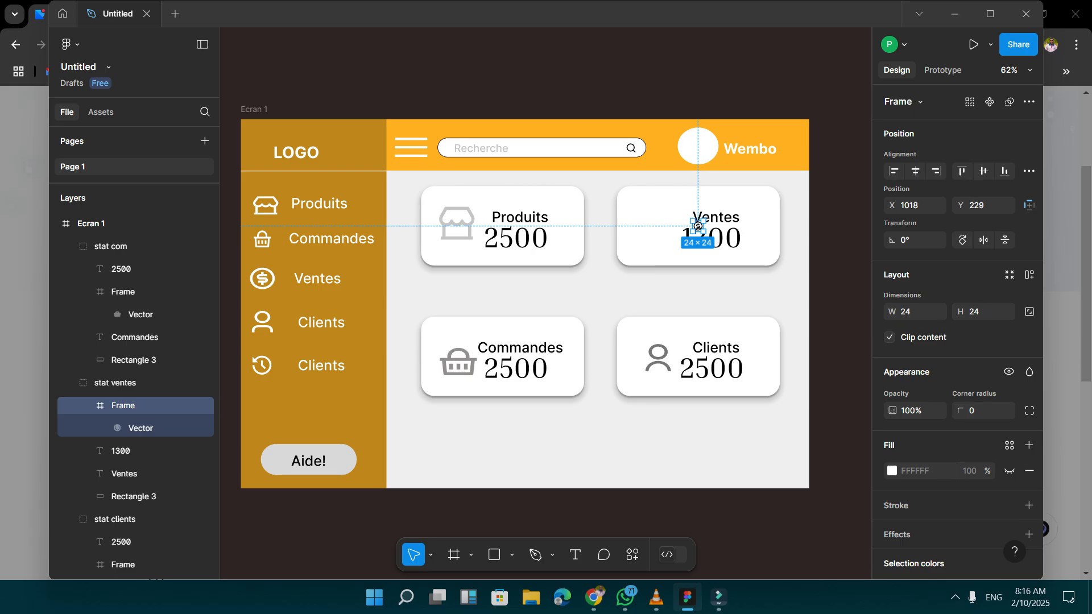
pyautogui.moveTo(691, 220); pyautogui.dragTo(653, 203)
pyautogui.moveTo(703, 231); pyautogui.dragTo(664, 227)
# Recolour the Ventes card's dollar icon to grey 818181 and deselect it.
pyautogui.scroll(-3, 956, 398)
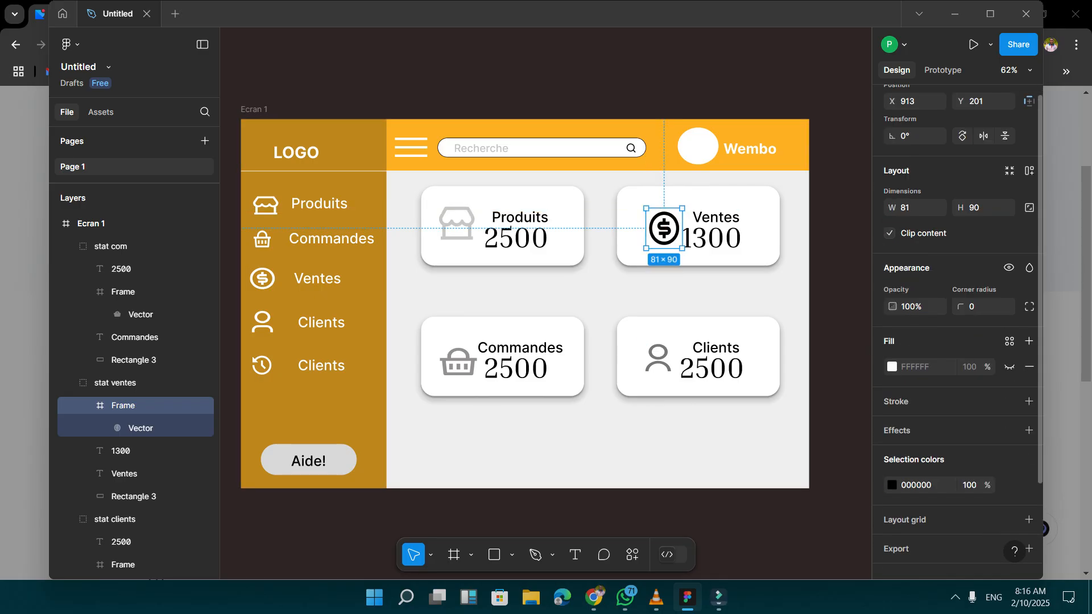
pyautogui.click(891, 465)
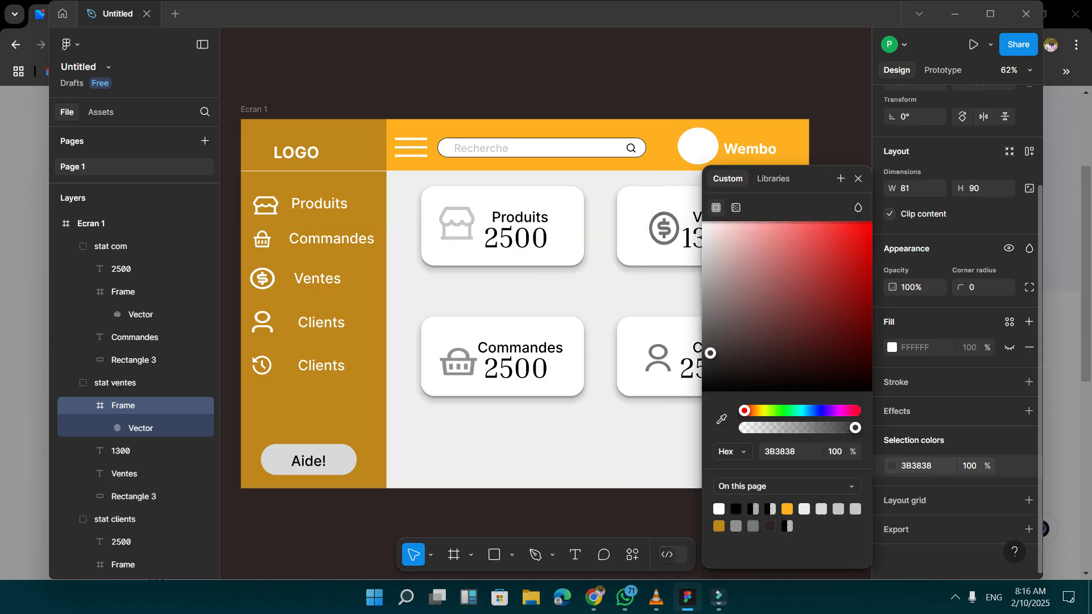
pyautogui.write('818181')
pyautogui.press('Return')
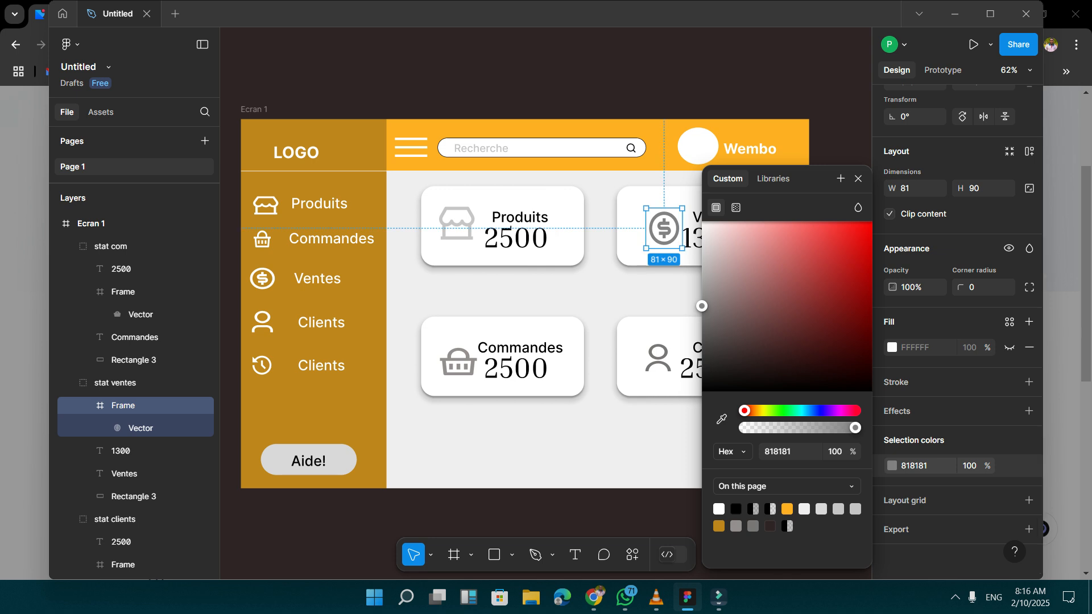
pyautogui.press('Escape')
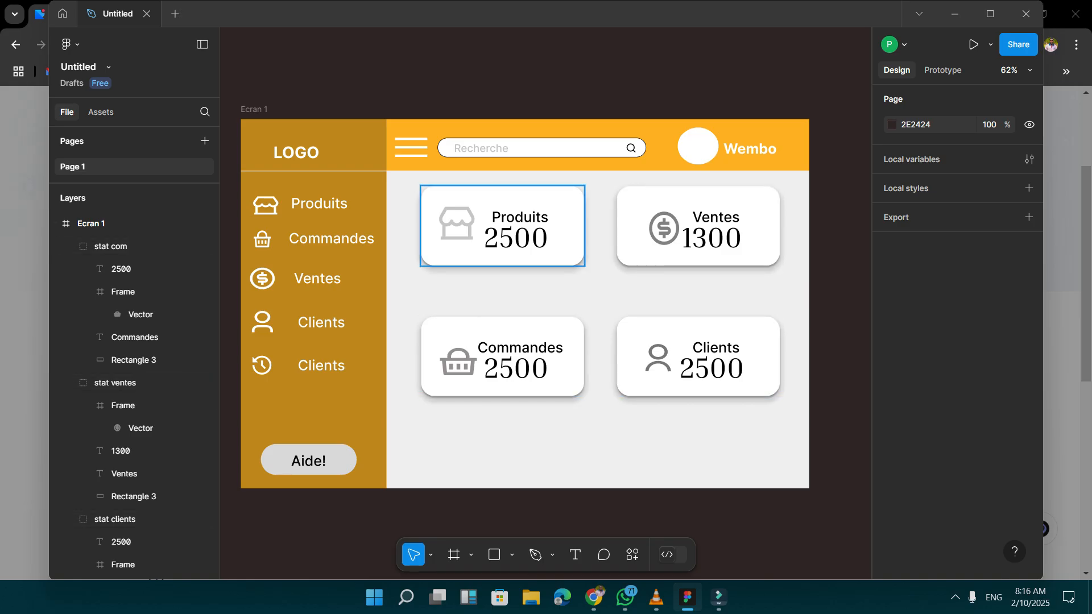
# Group the four statistic cards Produits, Ventes, Commandes and Clients into a single group.
pyautogui.click(502, 228)
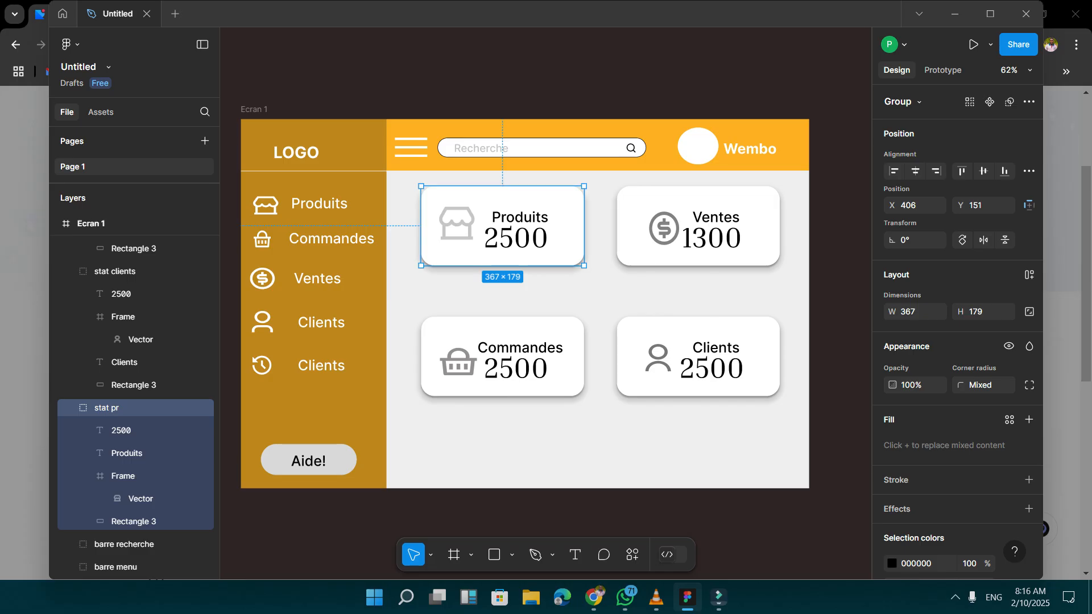
pyautogui.press('Escape')
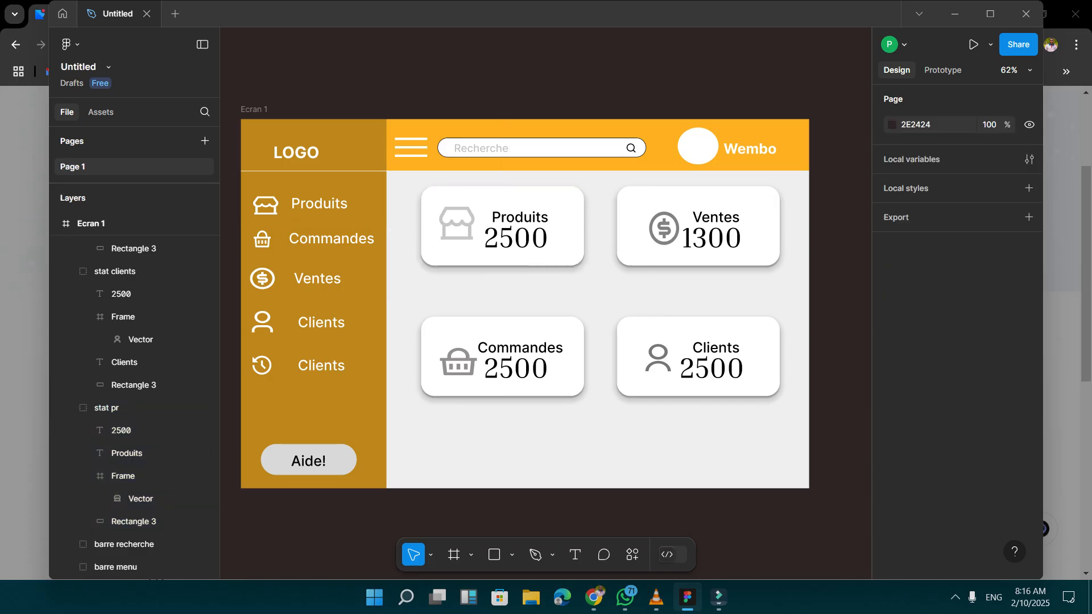
pyautogui.moveTo(404, 178); pyautogui.dragTo(800, 443)
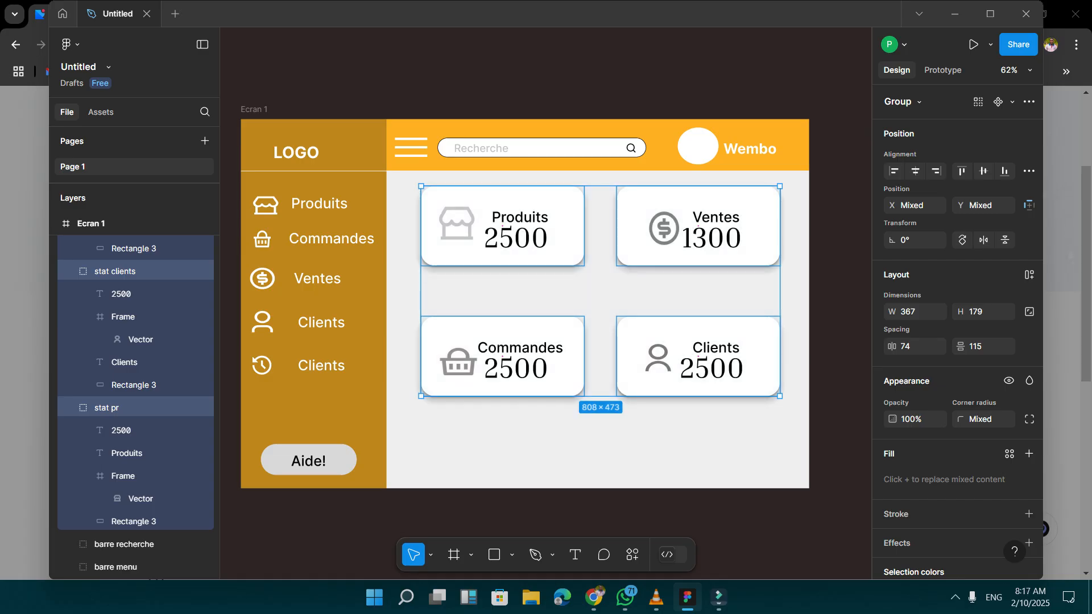
pyautogui.scroll(4, 137, 398)
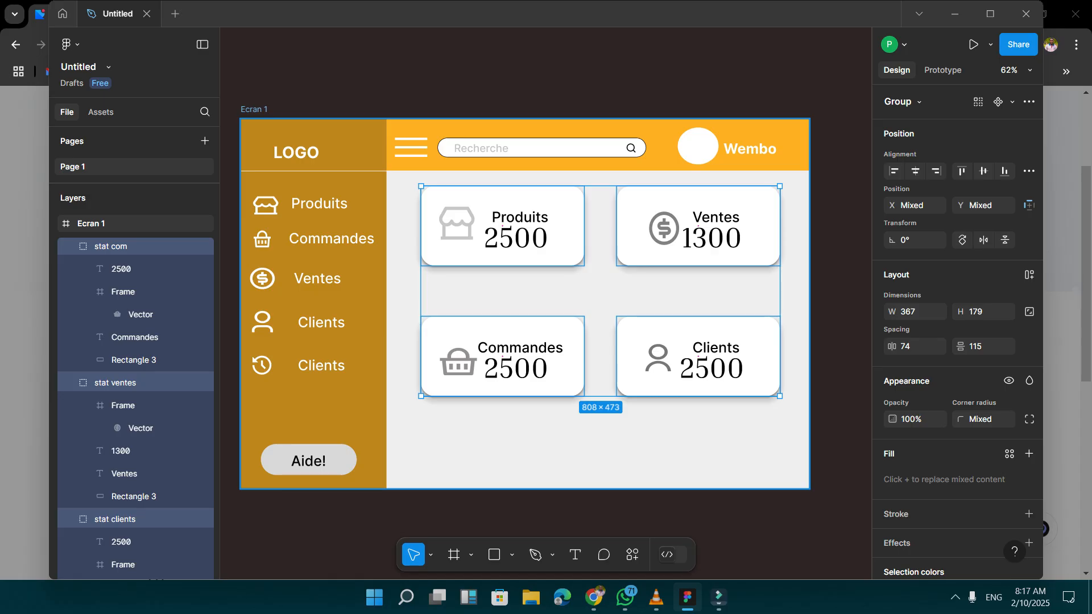
pyautogui.hotkey('ctrl', 'g')
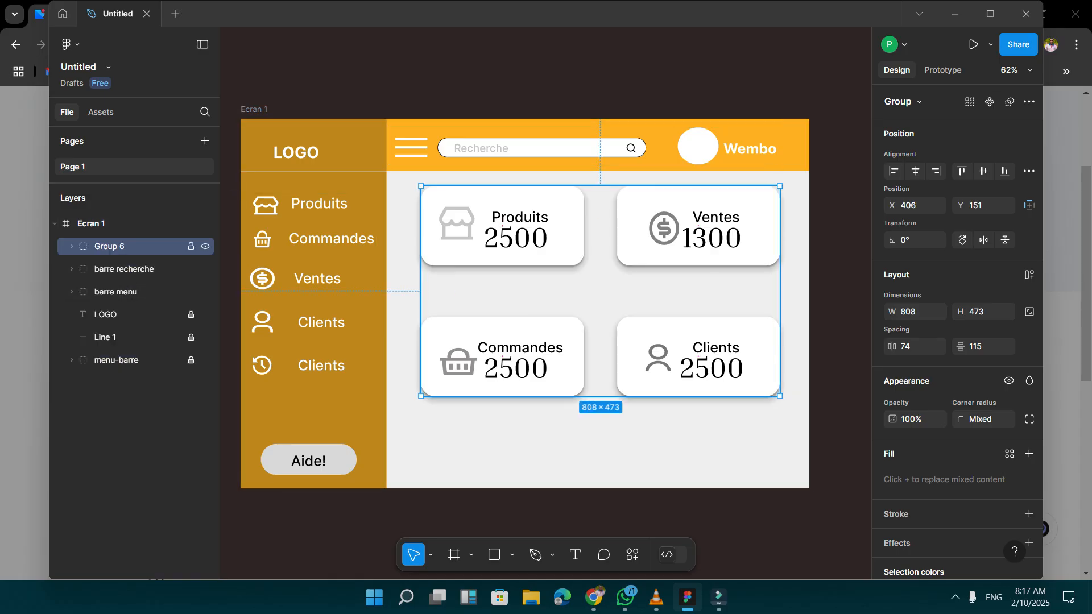
# Rename the new group of statistic cards as "all stats".
pyautogui.doubleClick(110, 246)
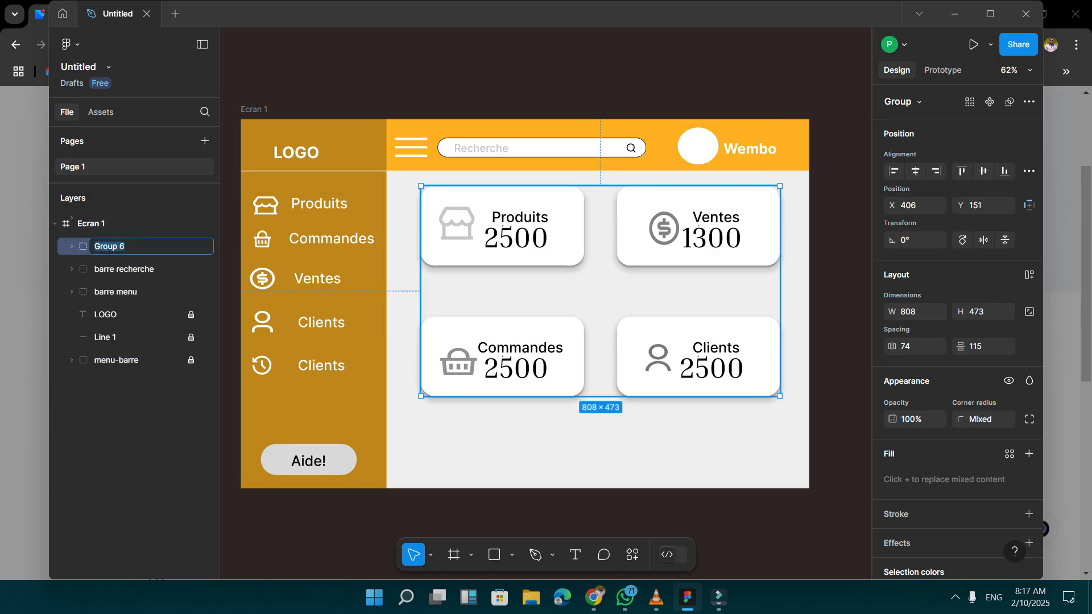
pyautogui.write('all stats')
pyautogui.press('Return')
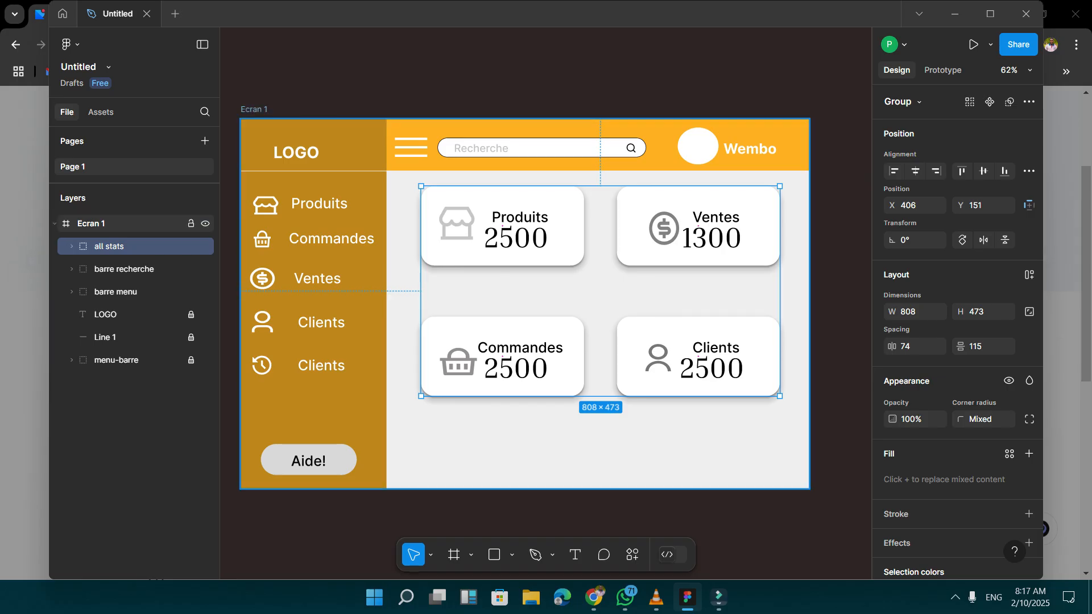
# Collapse the Ecran 1 frame, duplicate it, and place the copy below the original in the layer order.
pyautogui.click(54, 223)
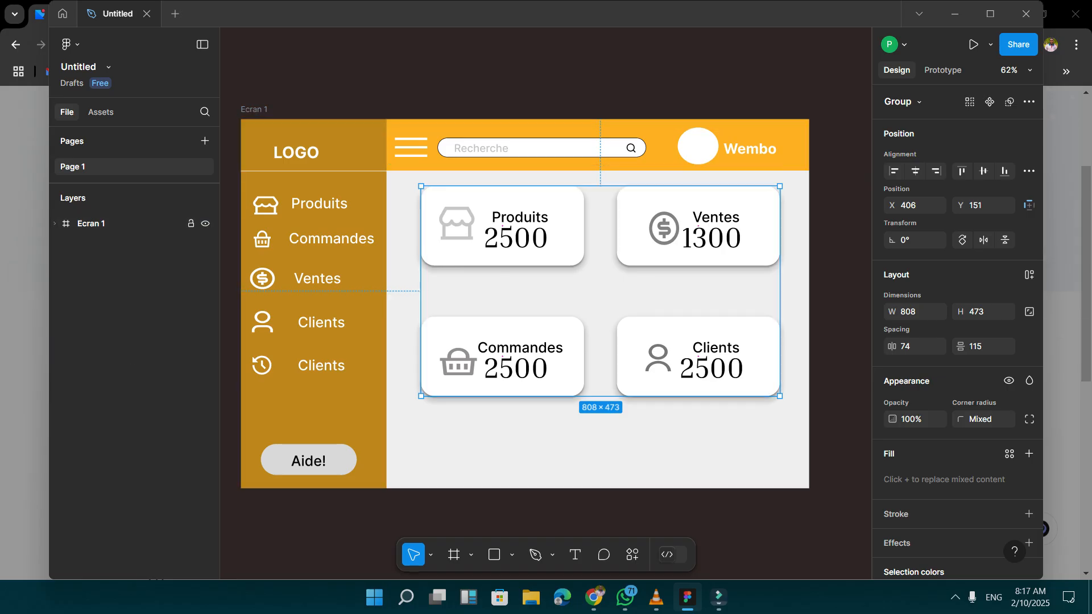
pyautogui.click(91, 224)
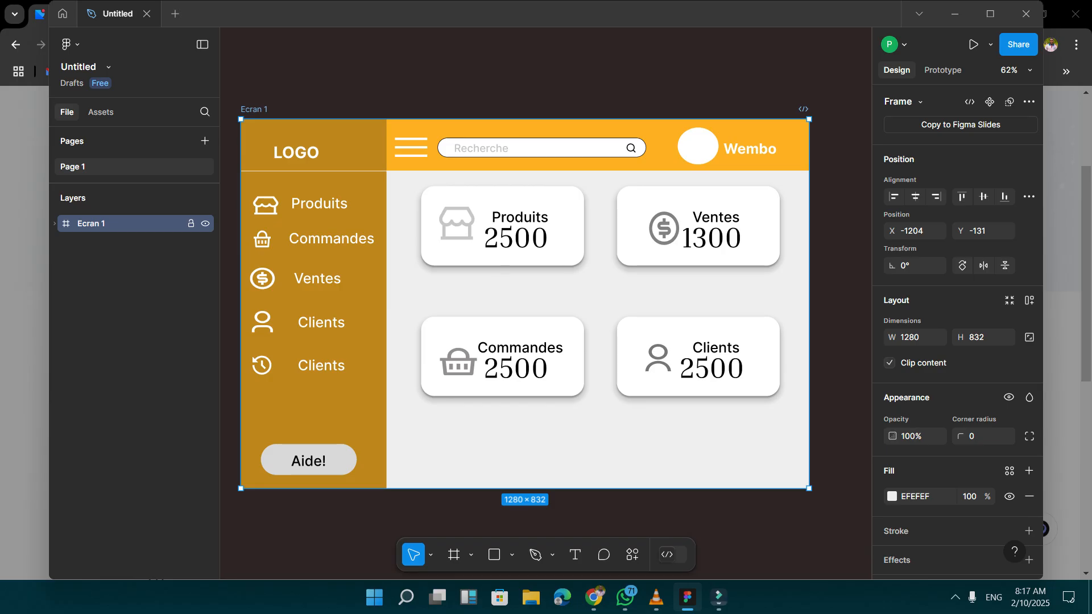
pyautogui.rightClick(114, 224)
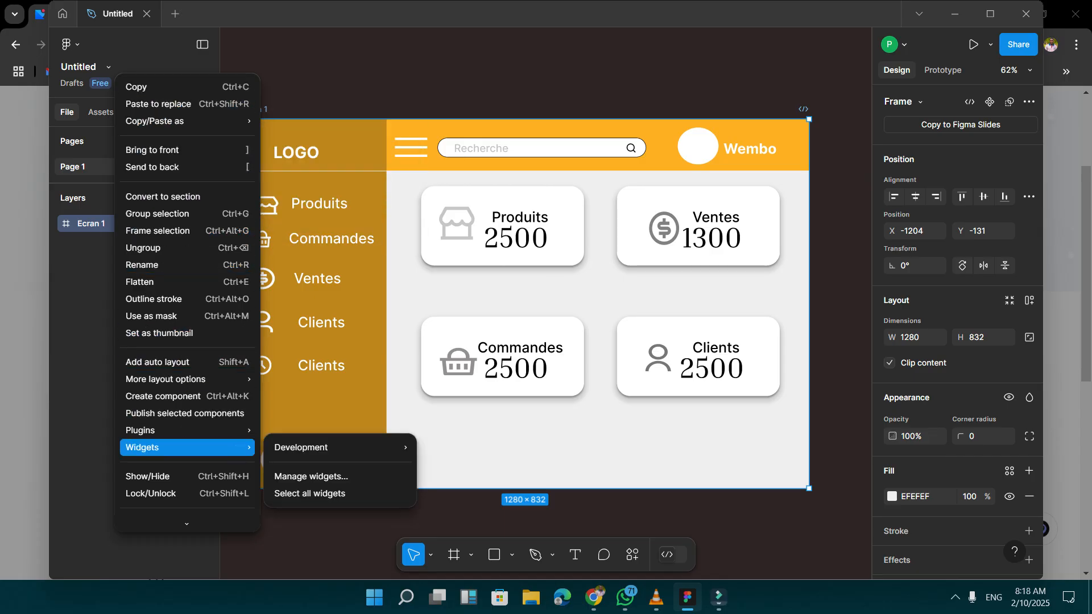
pyautogui.moveTo(188, 430)
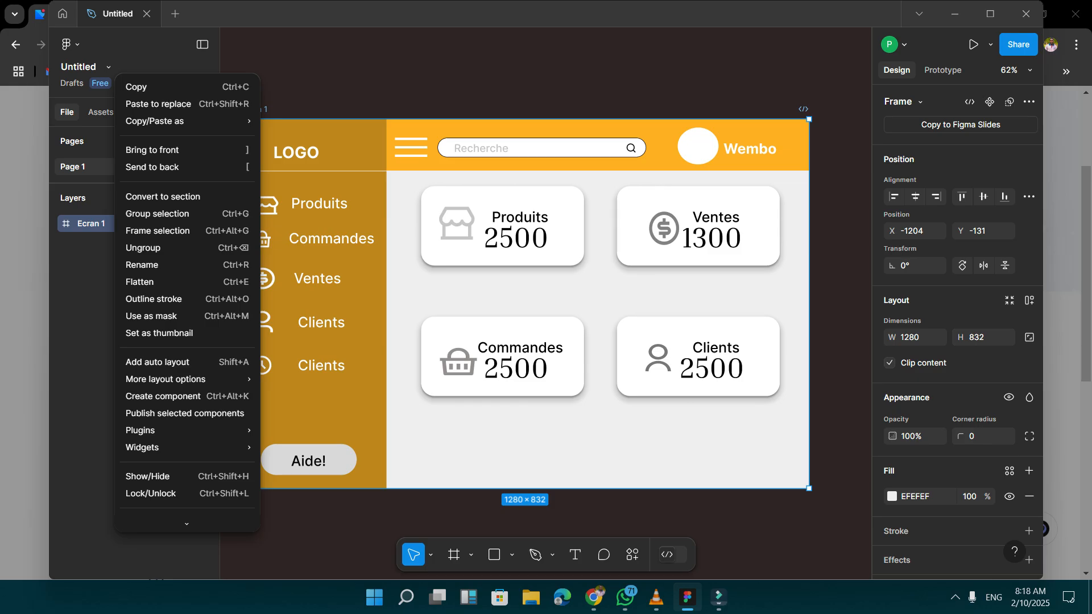
pyautogui.press('Escape')
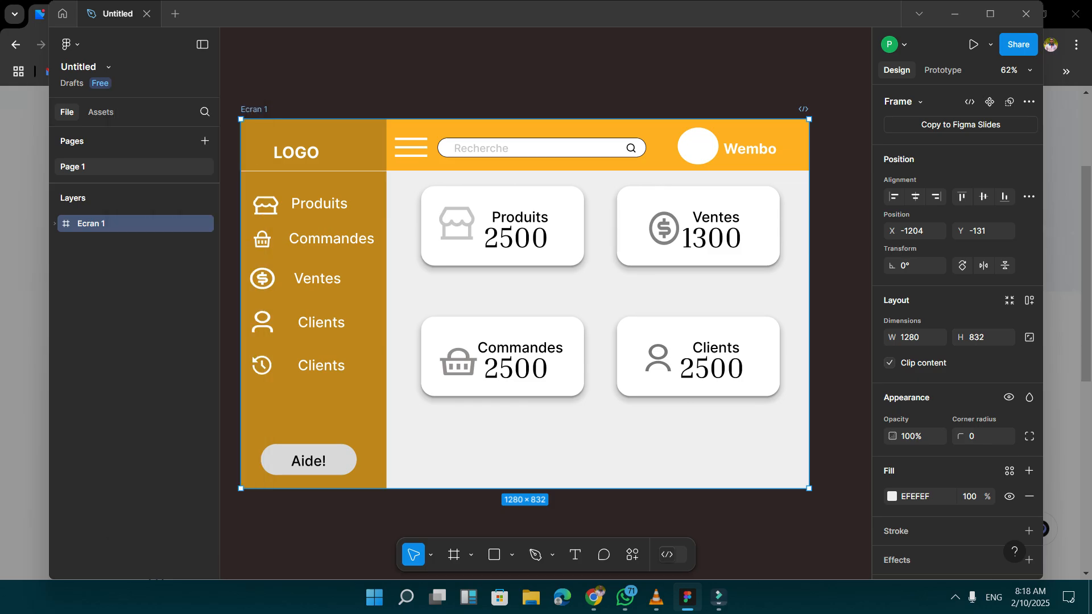
pyautogui.hotkey('ctrl', 'd')
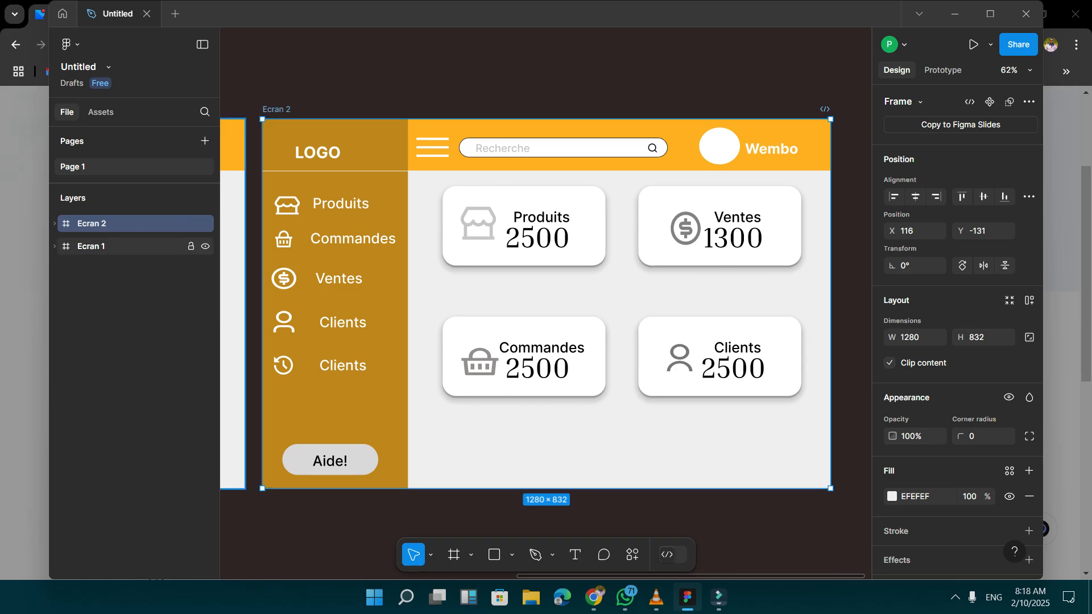
pyautogui.click(114, 245)
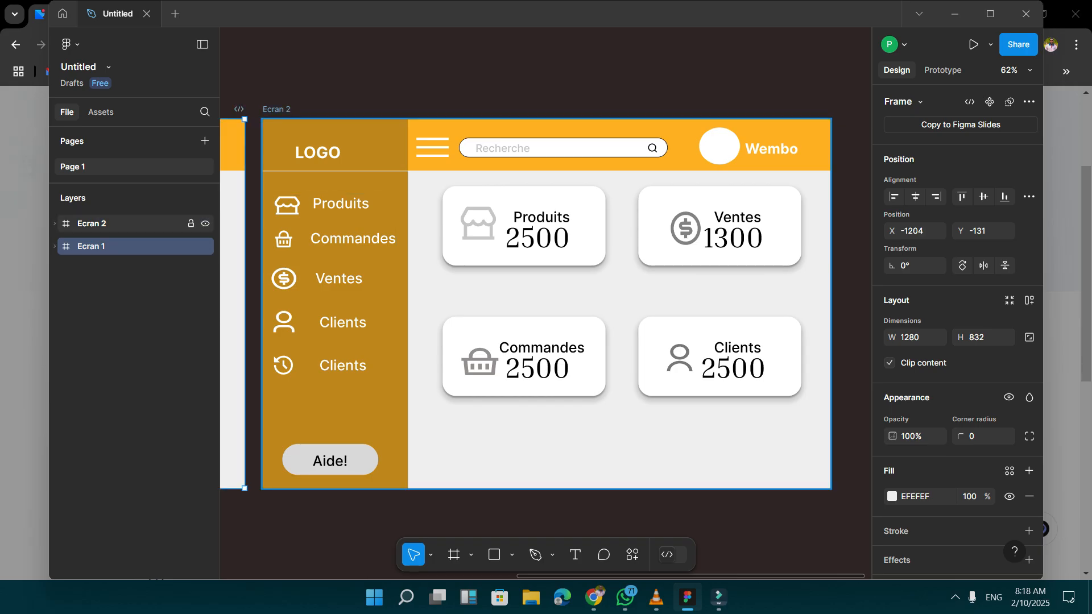
pyautogui.moveTo(113, 224); pyautogui.dragTo(113, 256)
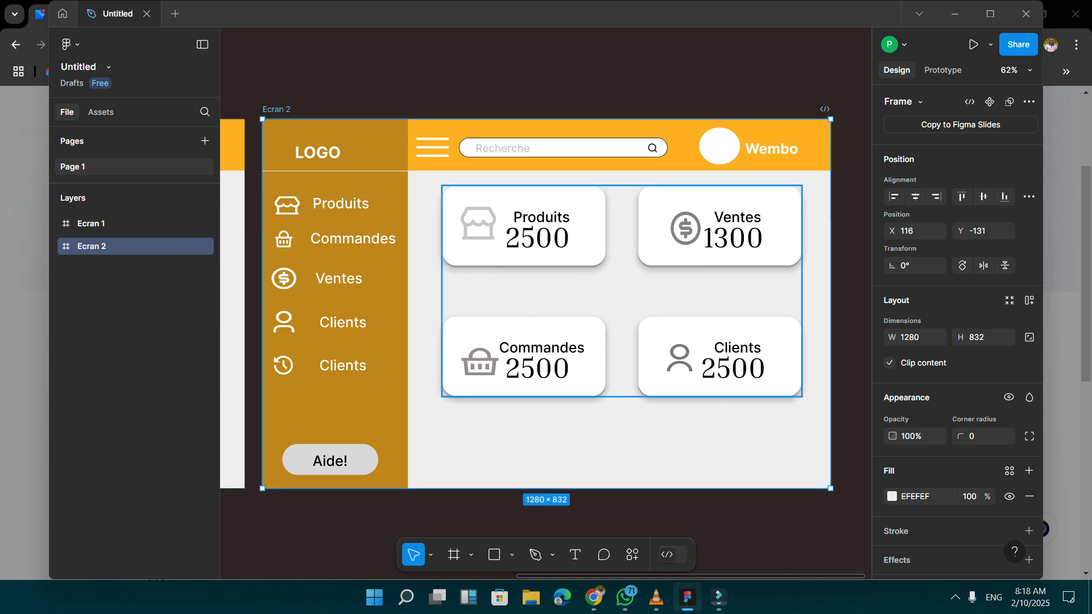
# Ungroup the "all stats" group in the Ecran 2 frame.
pyautogui.scroll(-1, 546, 295)
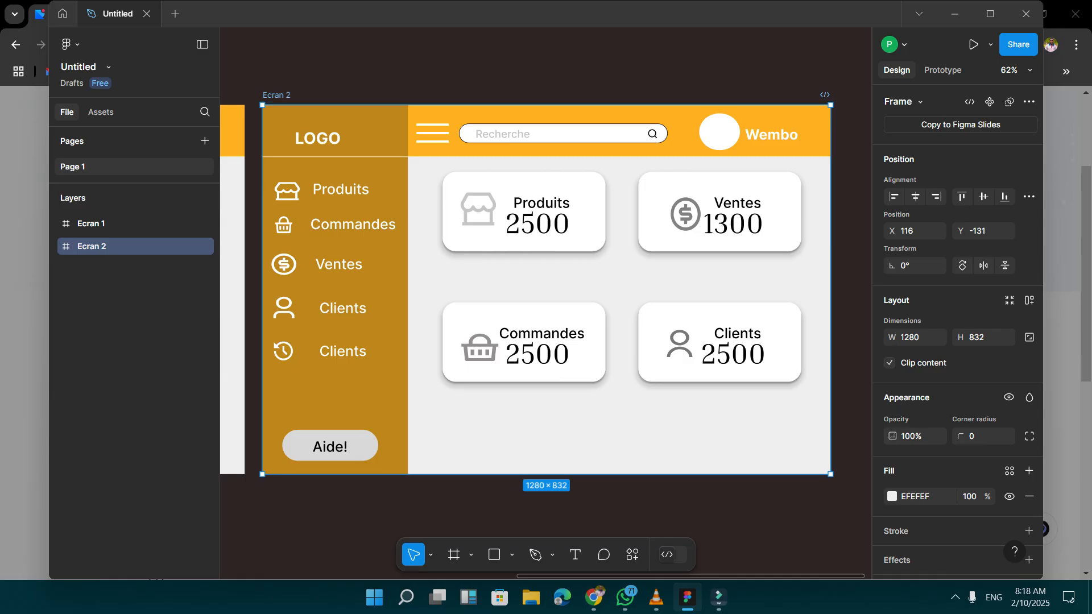
pyautogui.hscroll(-10, 546, 290)
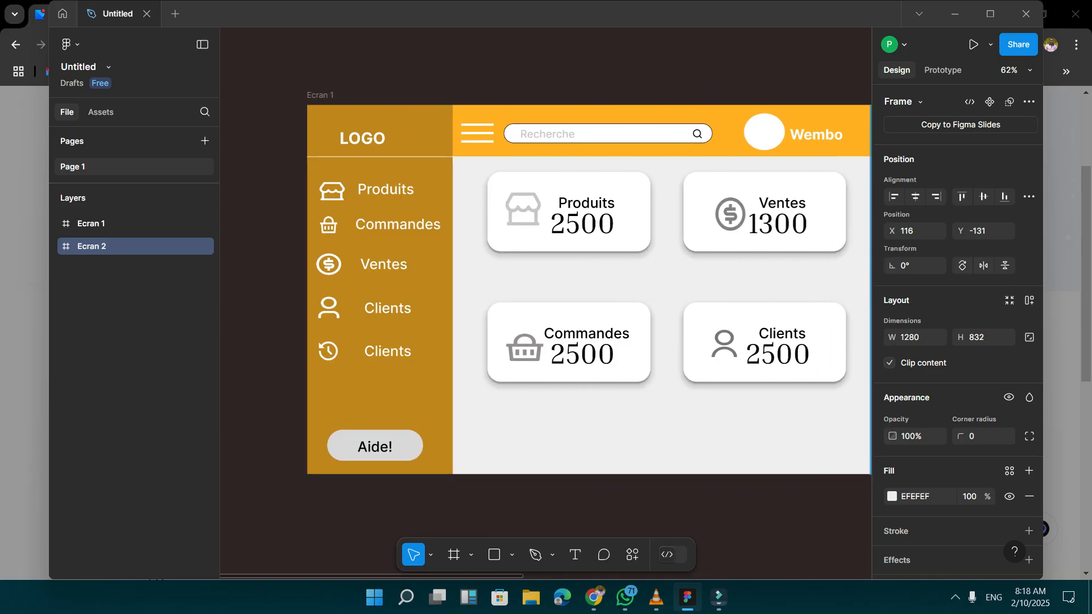
pyautogui.hscroll(10, 546, 290)
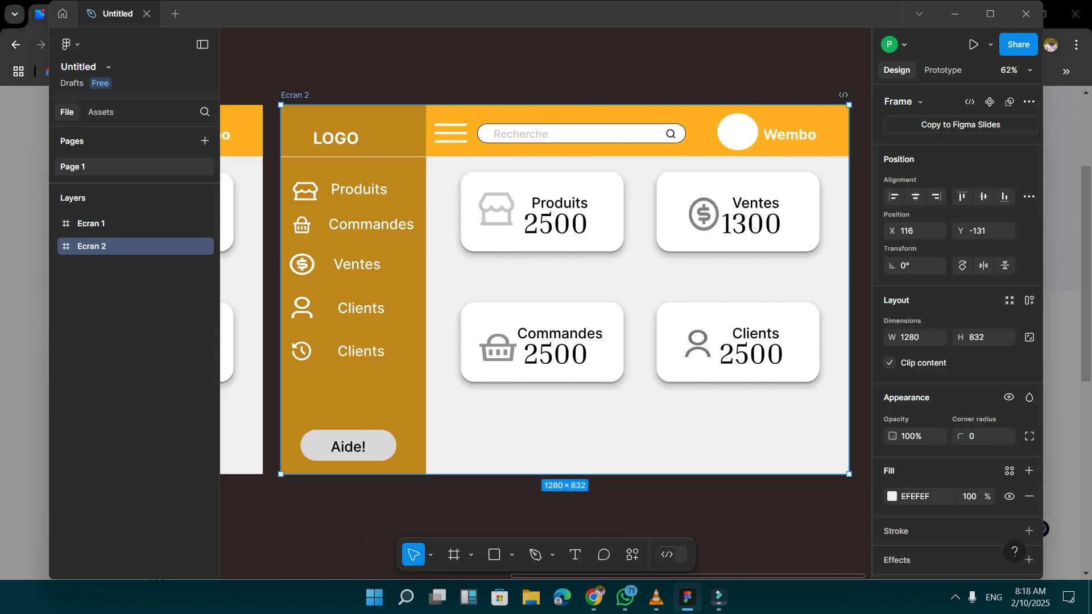
pyautogui.click(591, 233)
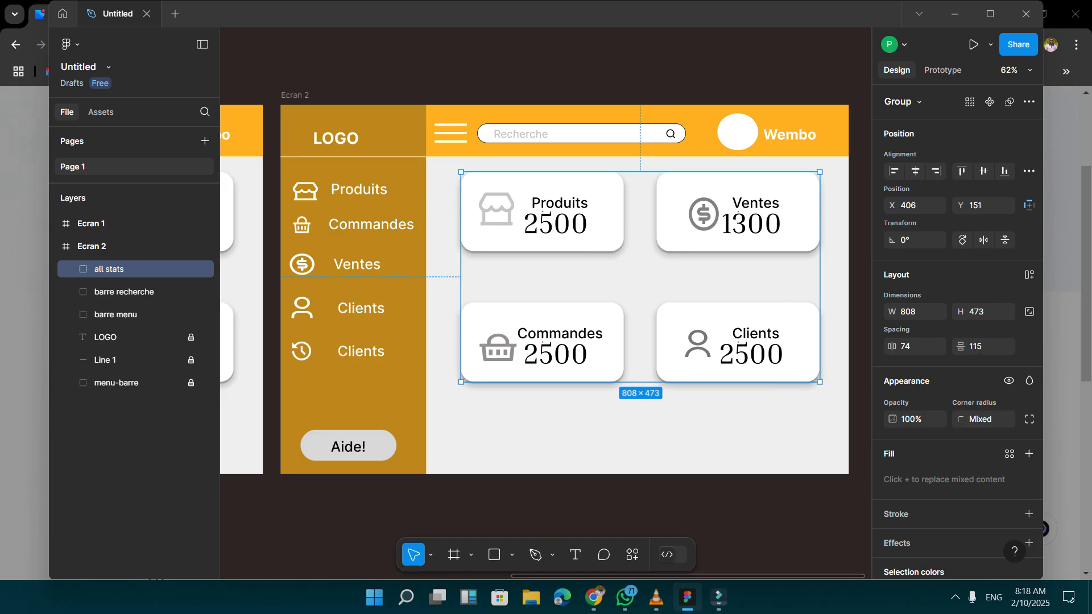
pyautogui.hscroll(-10, 546, 289)
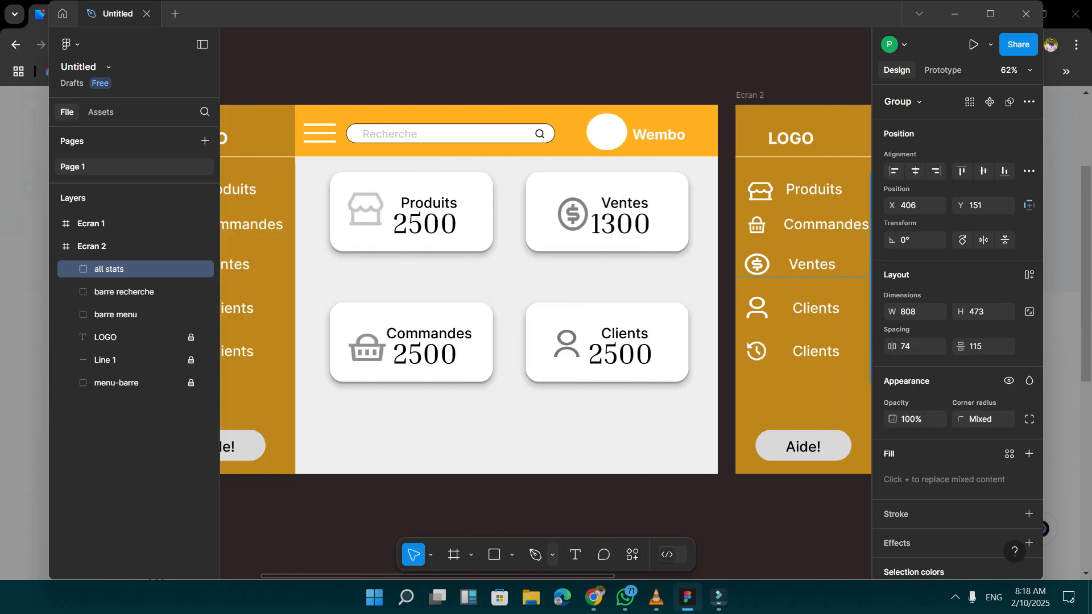
pyautogui.hscroll(8, 546, 289)
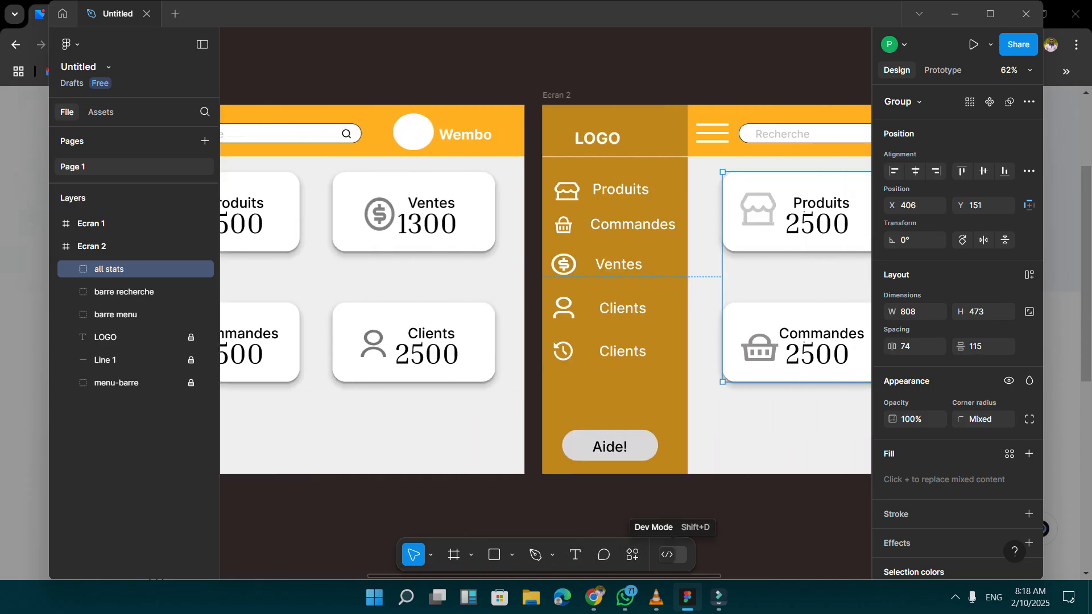
pyautogui.hscroll(1, 545, 289)
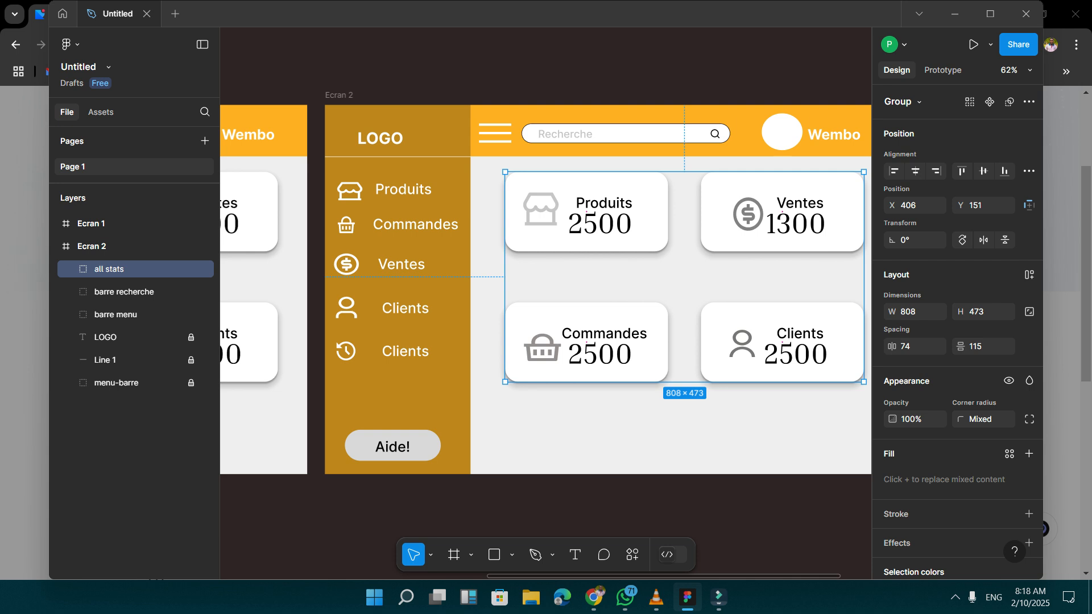
pyautogui.hscroll(1, 546, 289)
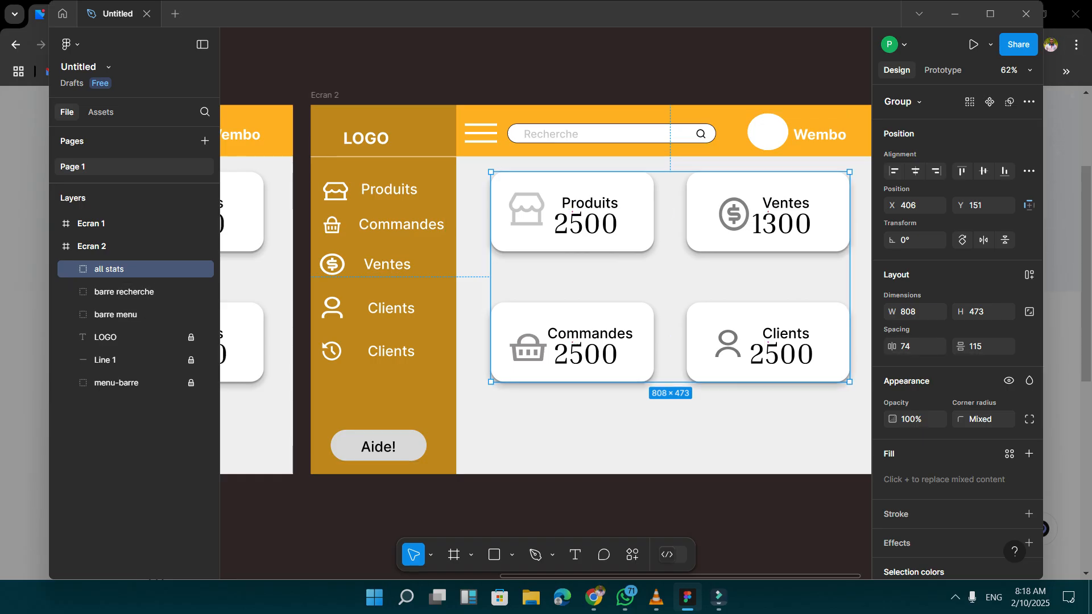
pyautogui.rightClick(101, 269)
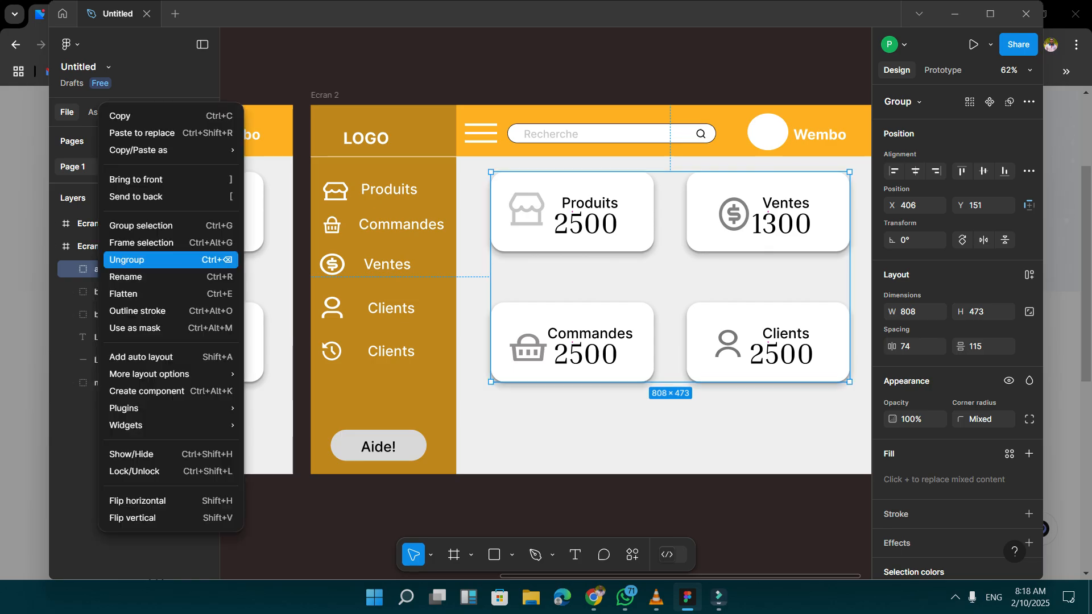
pyautogui.click(136, 260)
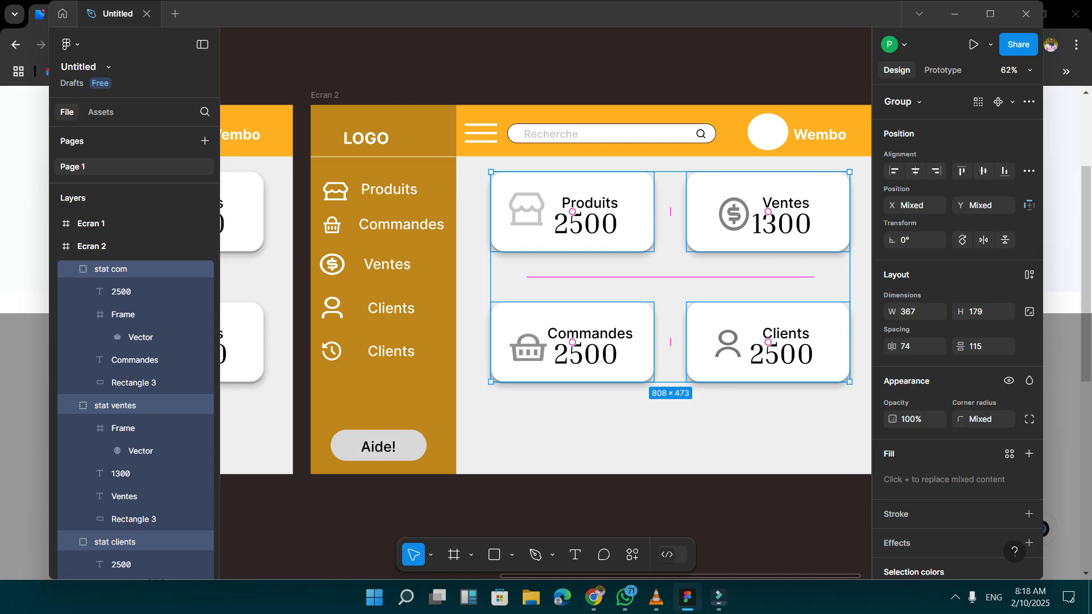
# Delete the Produits, Commandes and Clients cards from Ecran 2, keeping only the Ventes card.
pyautogui.scroll(-5, 124, 233)
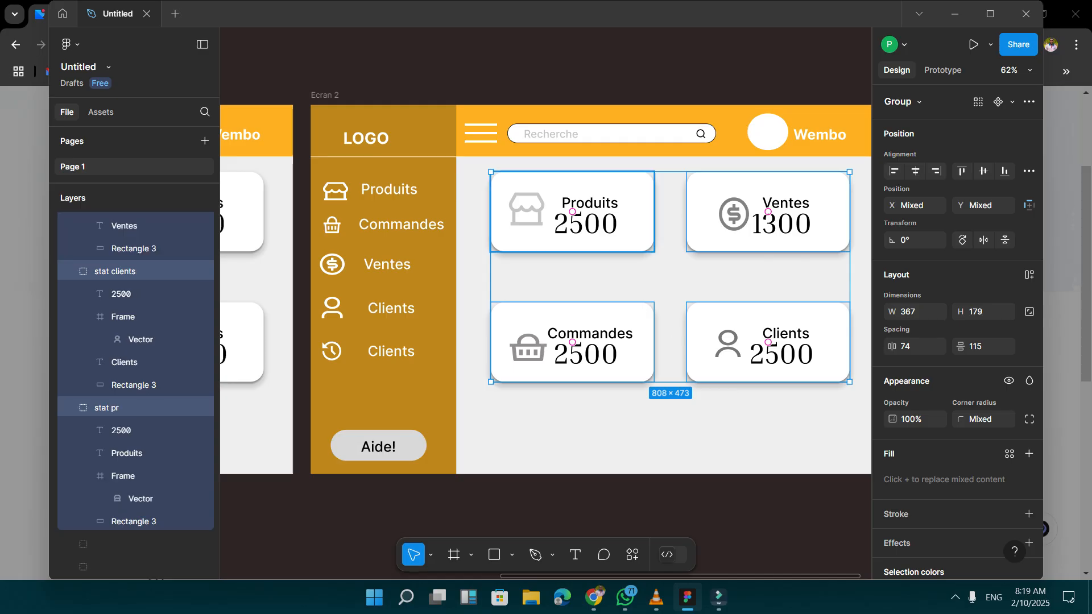
pyautogui.click(572, 211)
pyautogui.press('Delete')
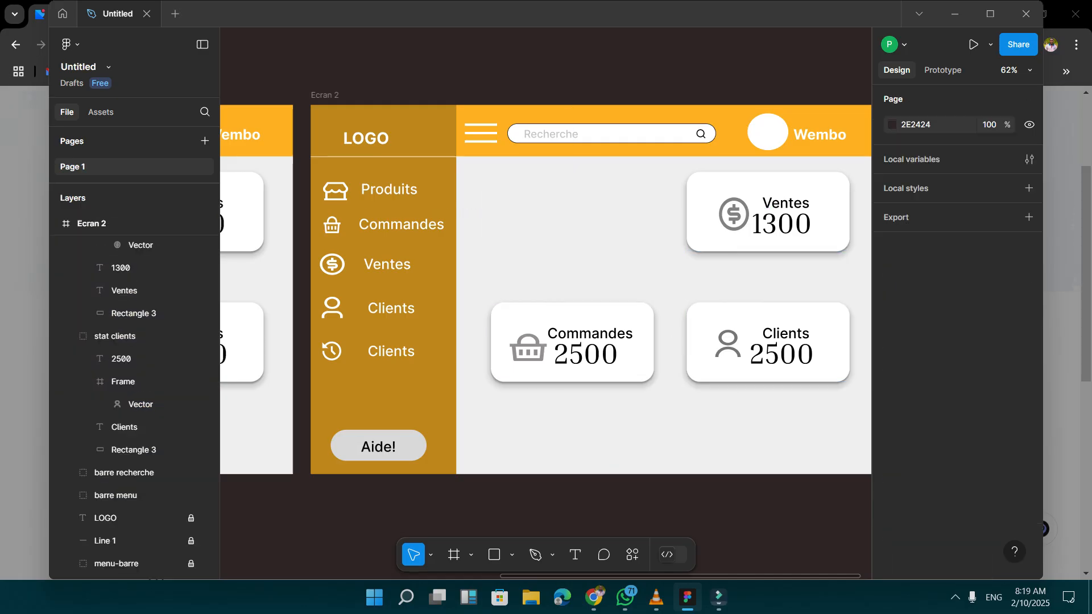
pyautogui.click(572, 342)
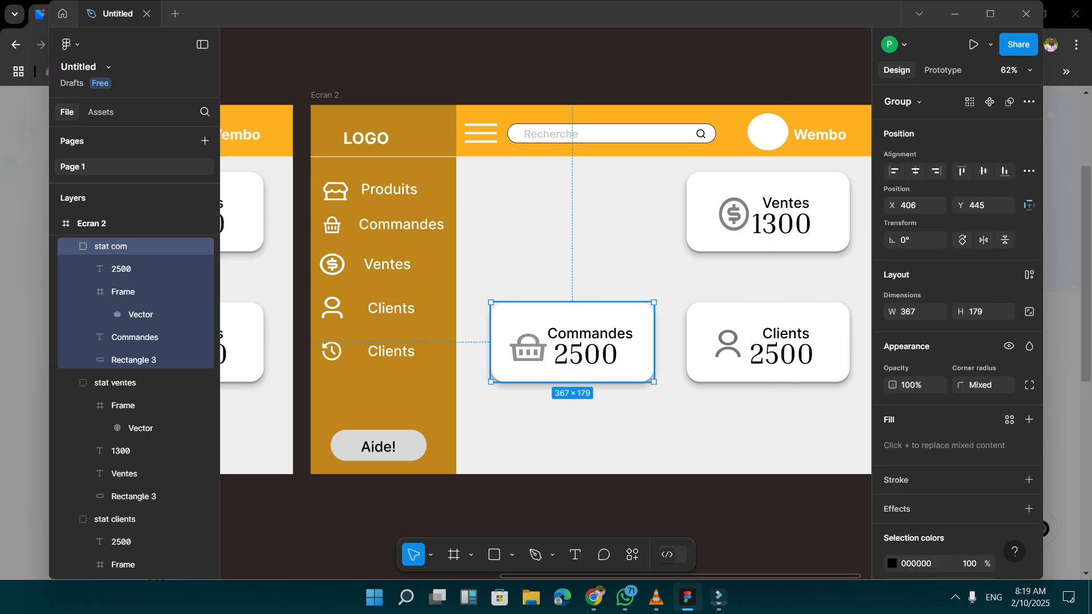
pyautogui.press('Delete')
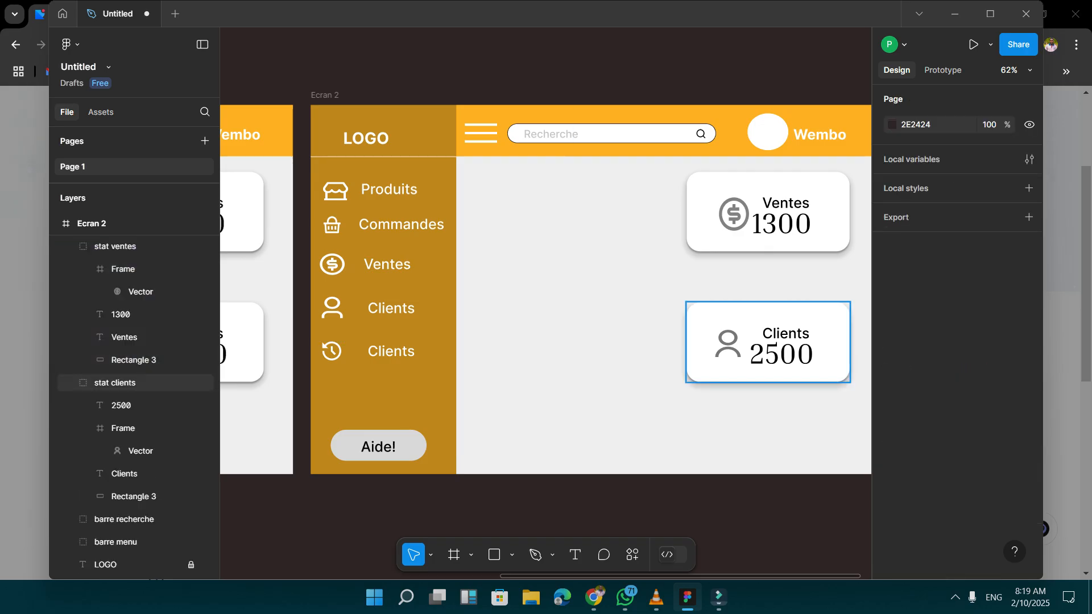
pyautogui.click(768, 342)
pyautogui.press('Delete')
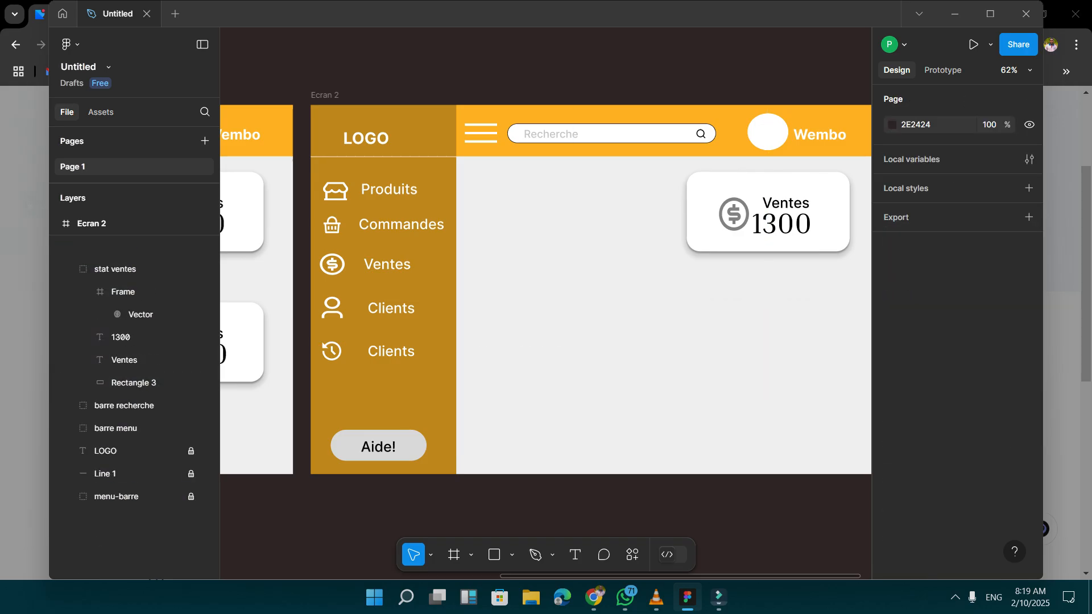
# Move the Ventes card on Ecran 2 towards the middle of the content area, to X 593, Y 129.
pyautogui.click(768, 216)
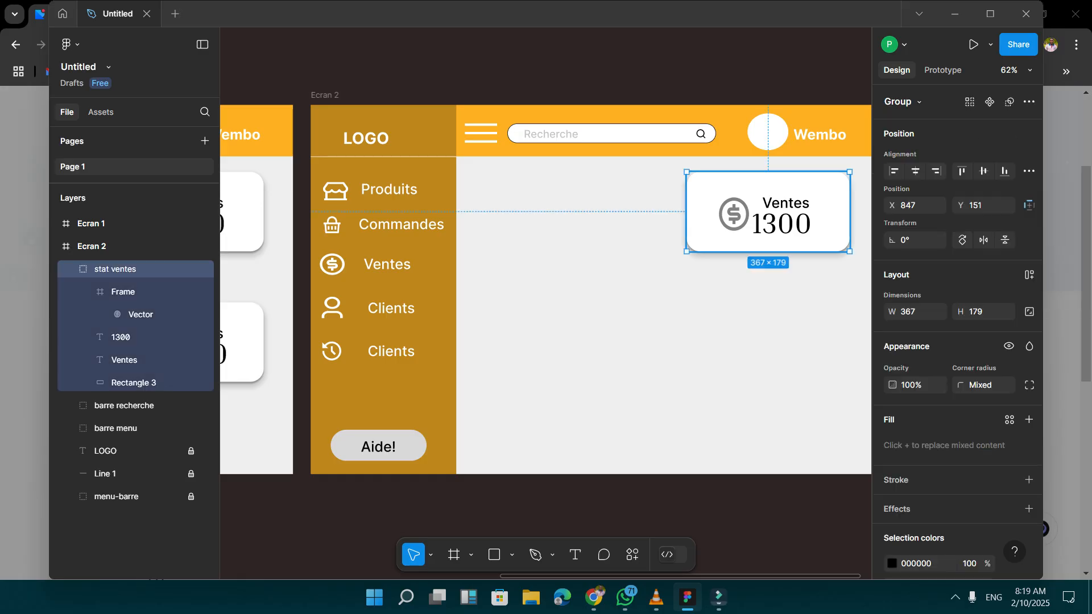
pyautogui.moveTo(768, 216); pyautogui.dragTo(659, 207)
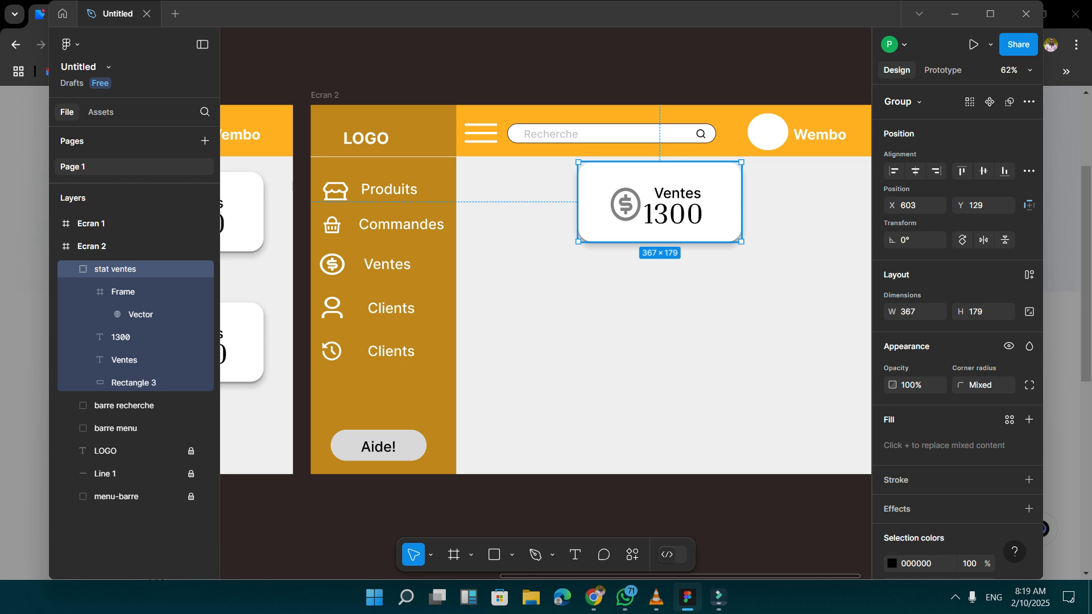
pyautogui.hotkey('shift', 'Left')
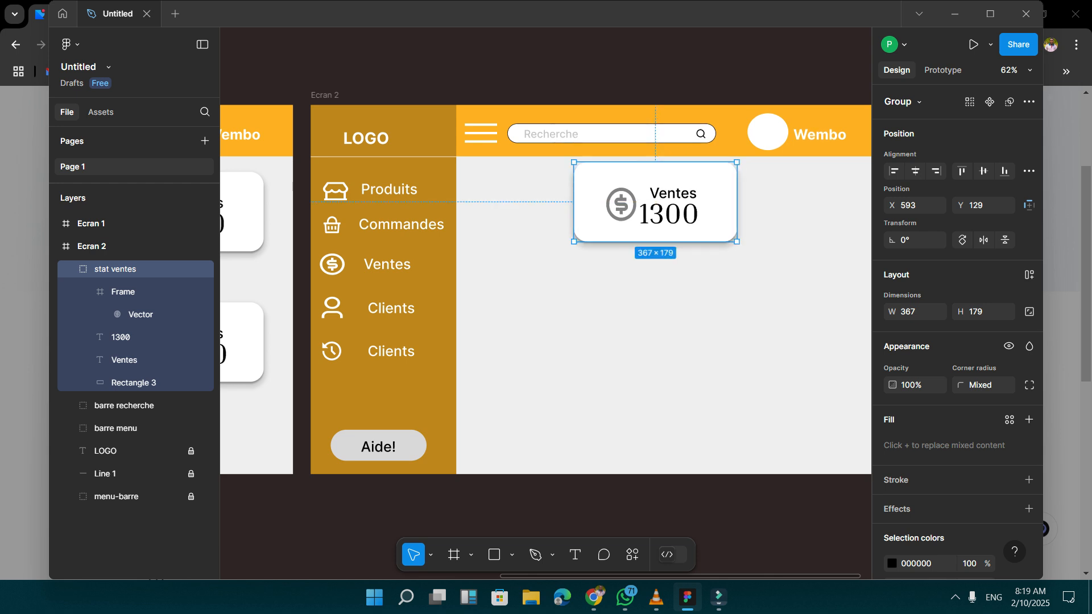
# Select the hamburger icon frame inside the barre recherche group on Ecran 2.
pyautogui.press('Tab')
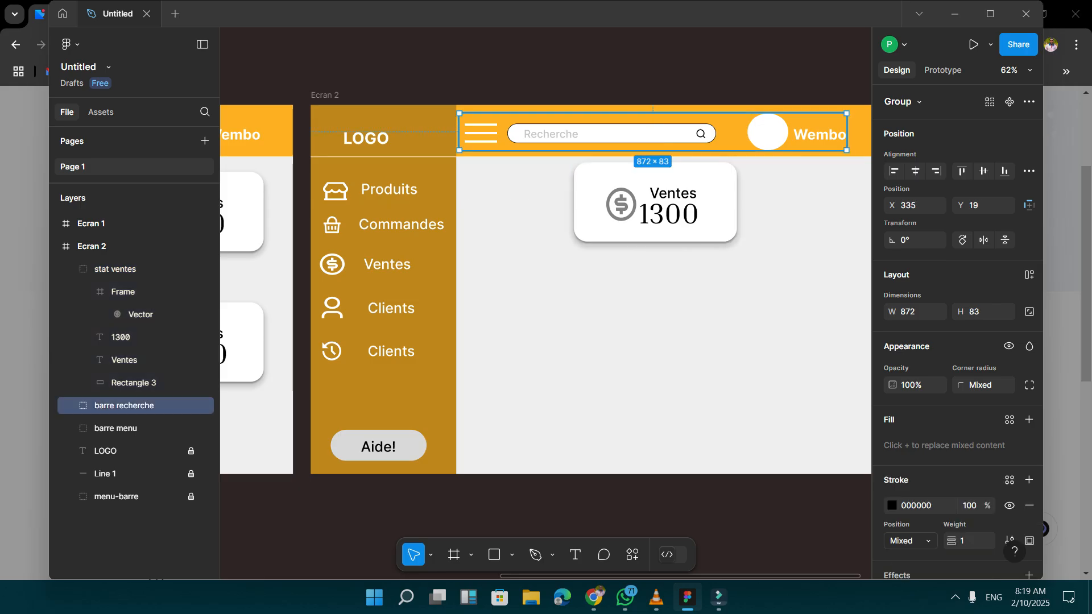
pyautogui.doubleClick(481, 133)
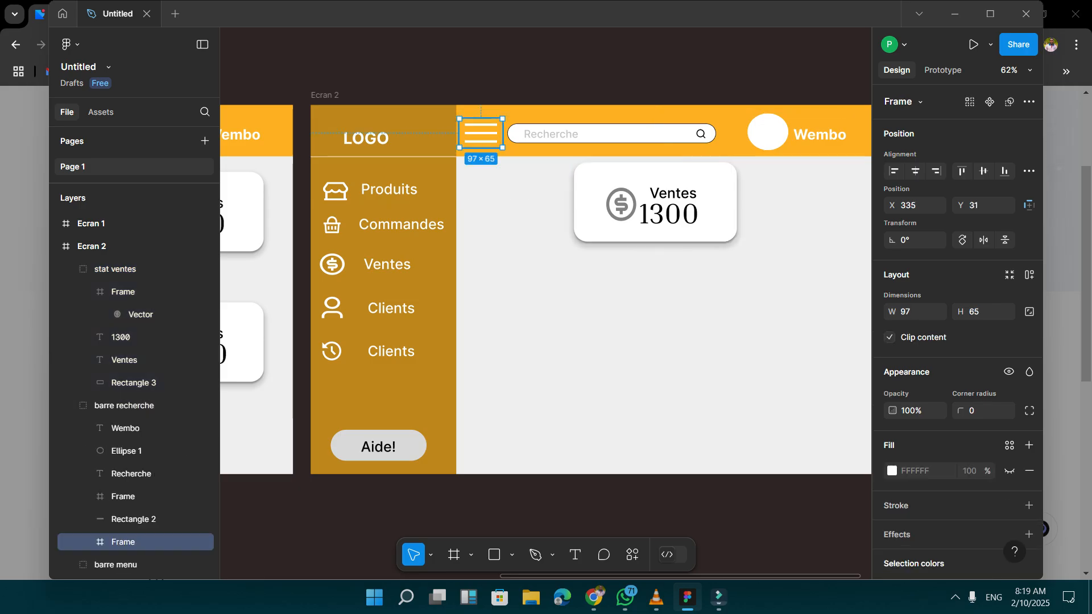
pyautogui.scroll(-2, 136, 427)
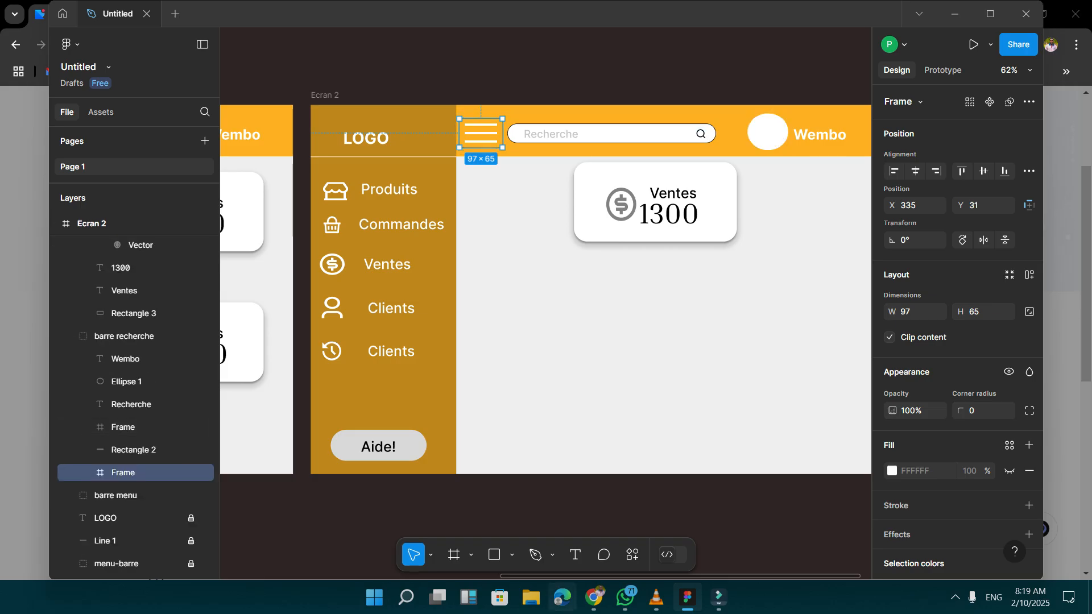
# Switch to Remix Icon in the browser, leave the open icon's details, and search for "back".
pyautogui.click(594, 597)
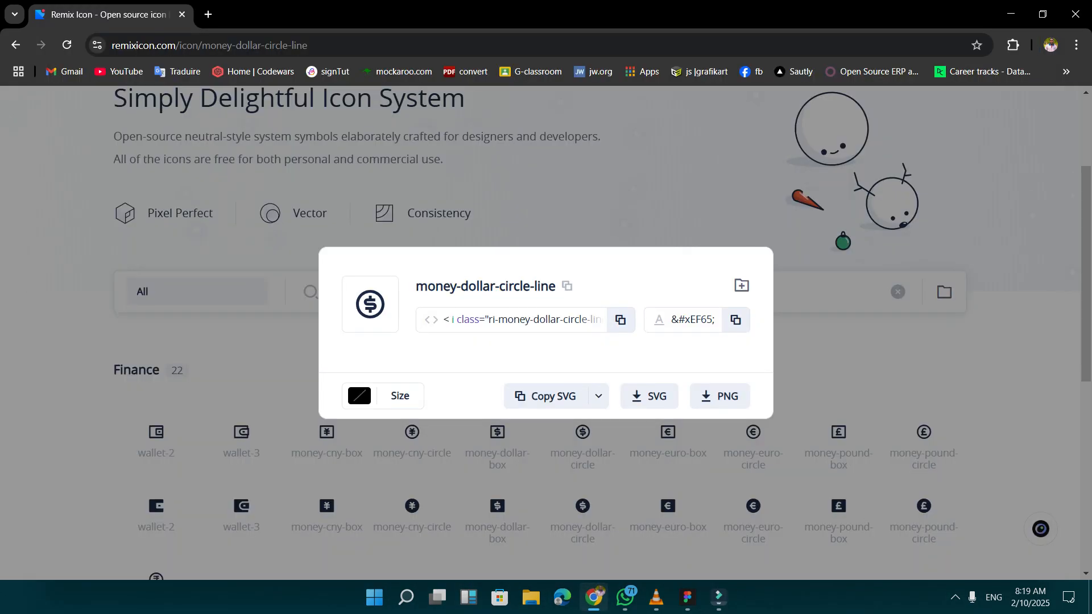
pyautogui.press('Escape')
pyautogui.doubleClick(358, 292)
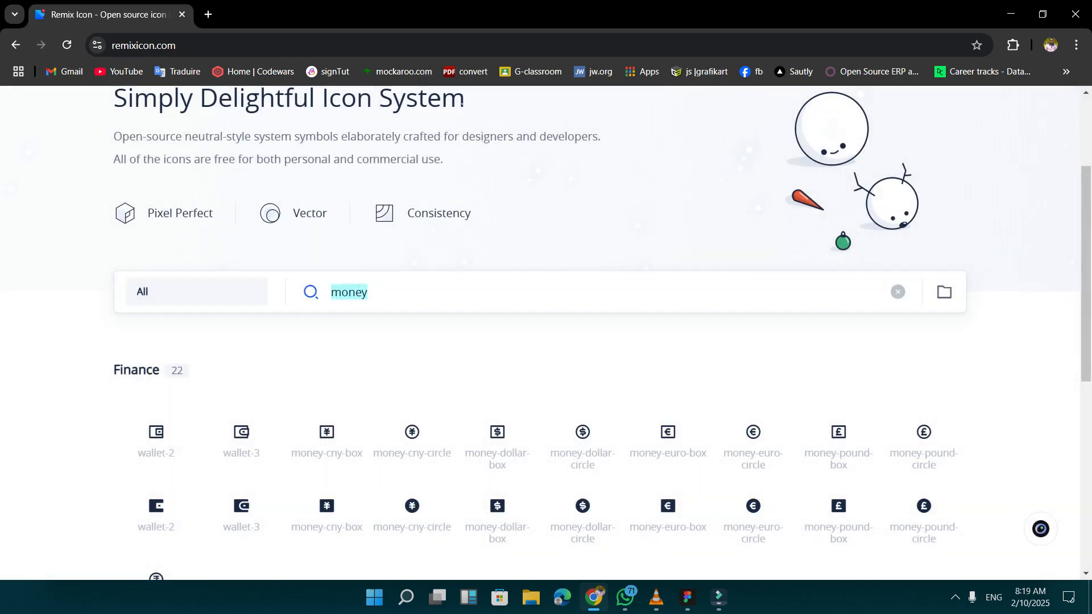
pyautogui.write('back')
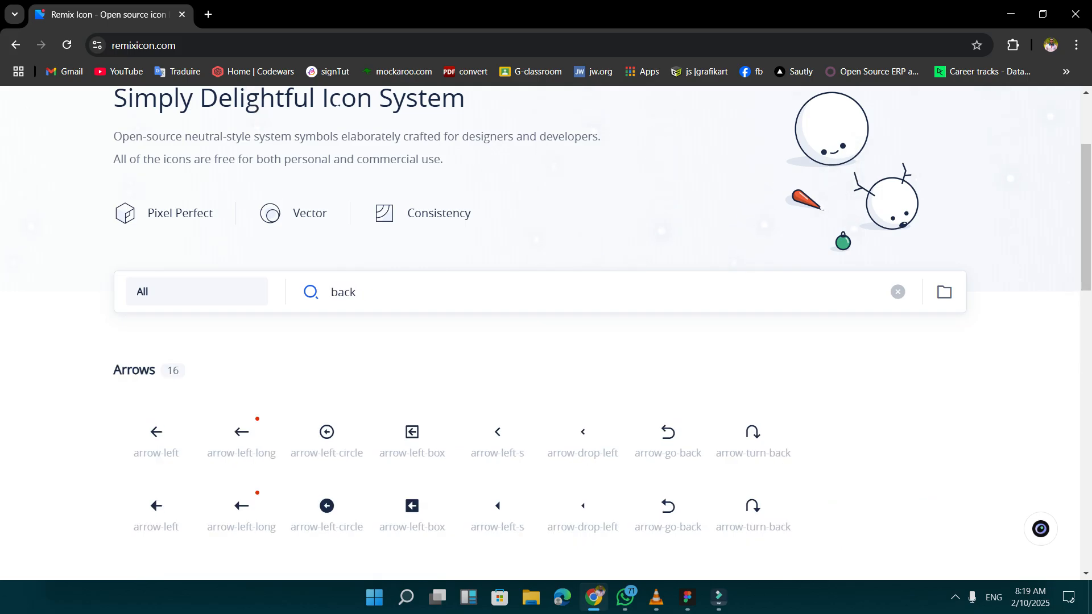
# Copy the arrow-left-circle-line icon as SVG from the Arrows results.
pyautogui.scroll(-3, 337, 103)
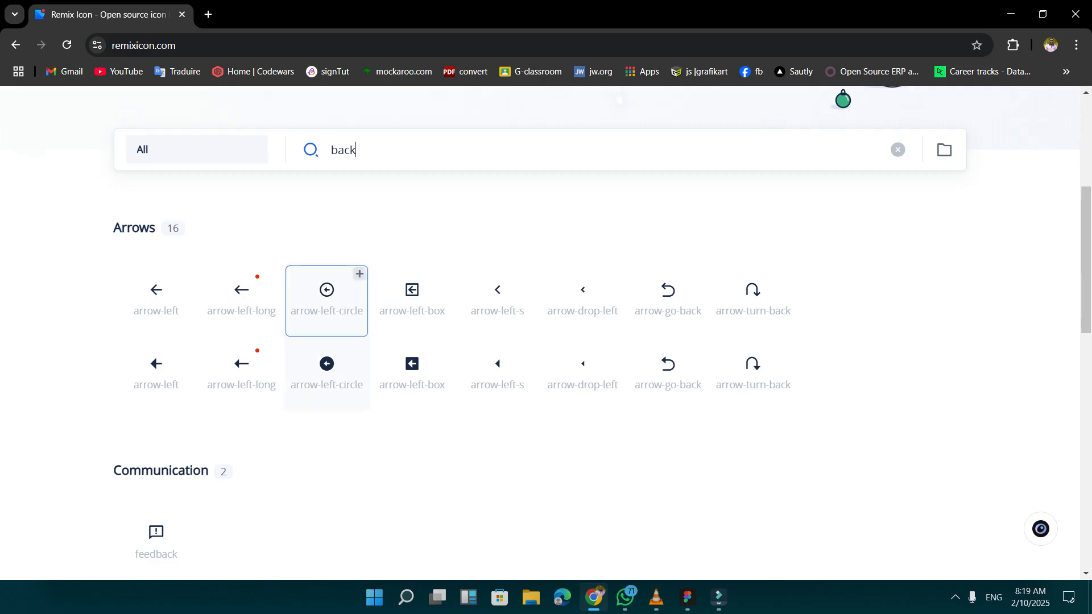
pyautogui.click(326, 298)
pyautogui.click(544, 396)
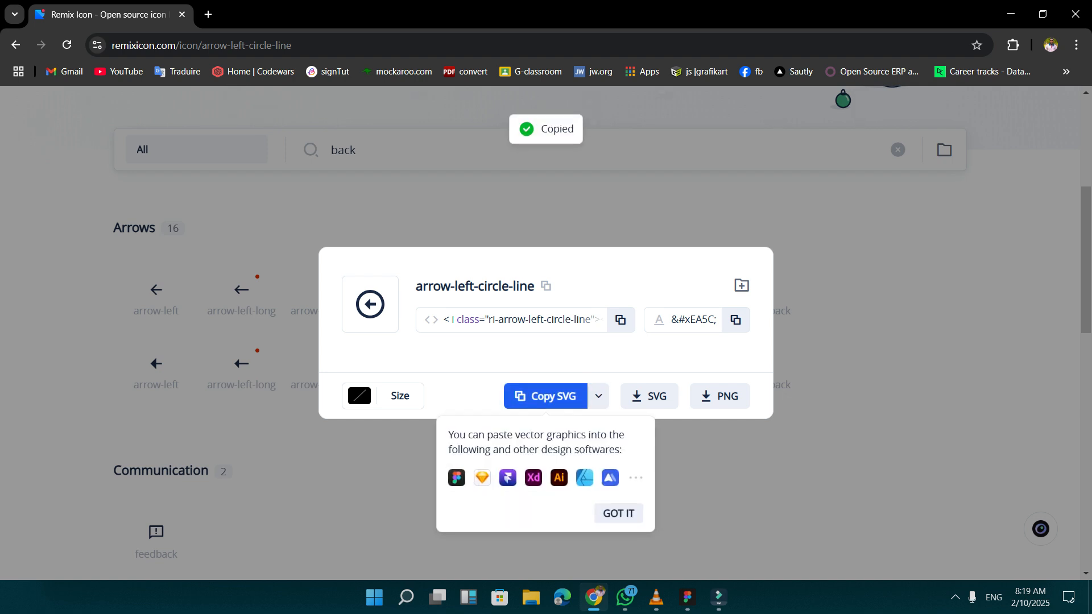
# Back in Figma, replace the selected hamburger icon with the copied arrow icon, enlarged to about 101 × 97 at X 328, Y 17.
pyautogui.click(688, 597)
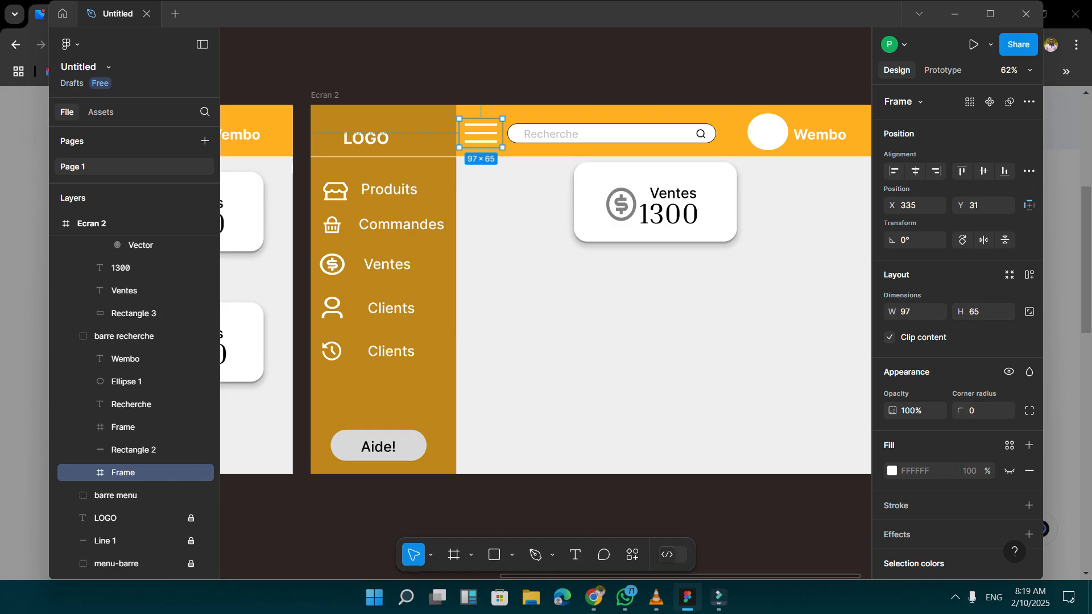
pyautogui.press('Delete')
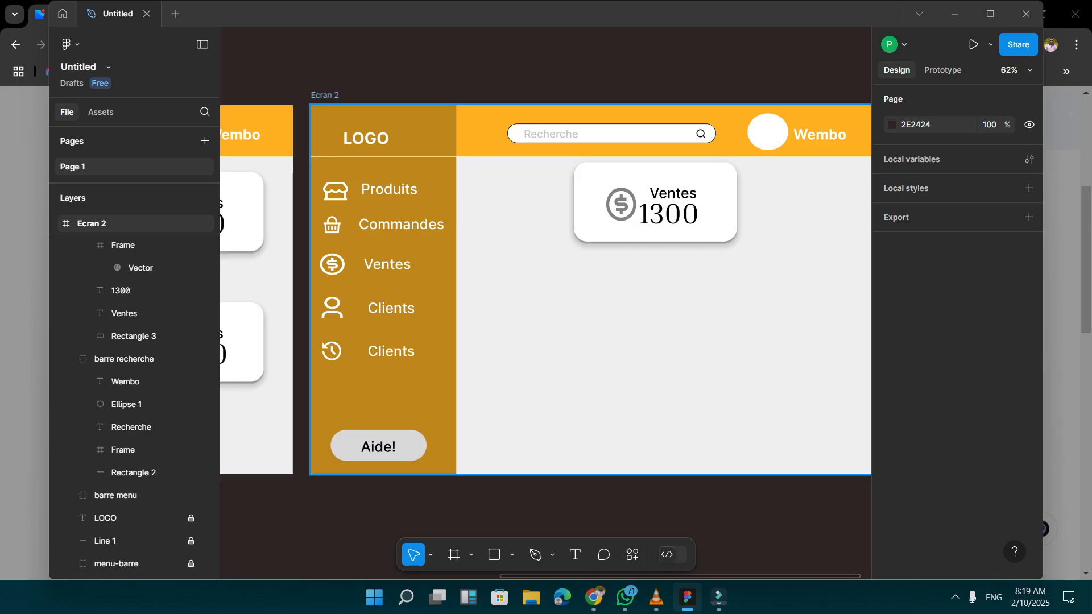
pyautogui.hotkey('ctrl', 'v')
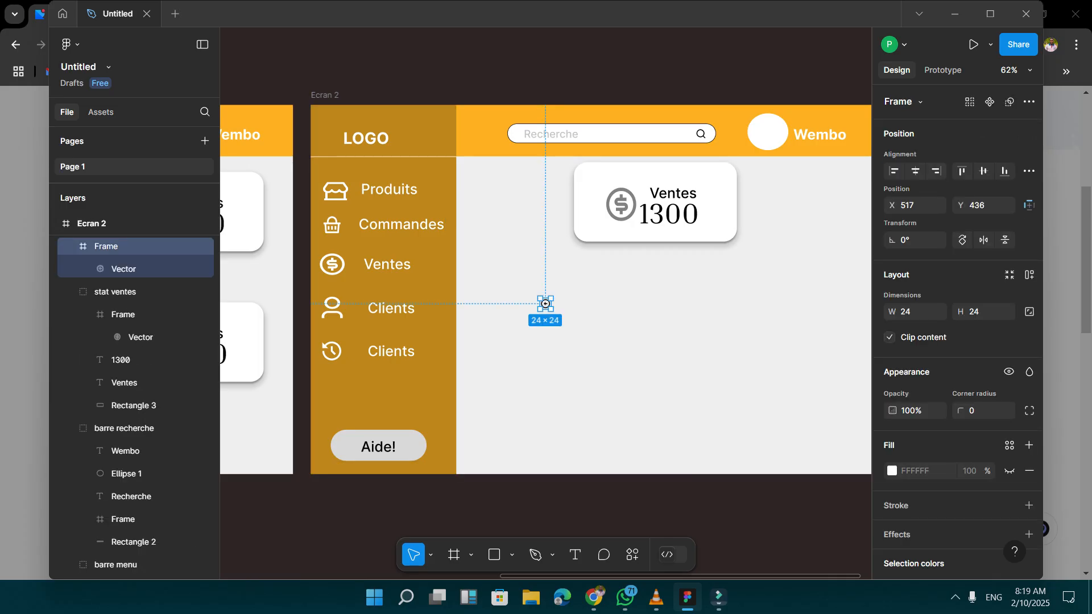
pyautogui.moveTo(545, 304); pyautogui.dragTo(487, 133)
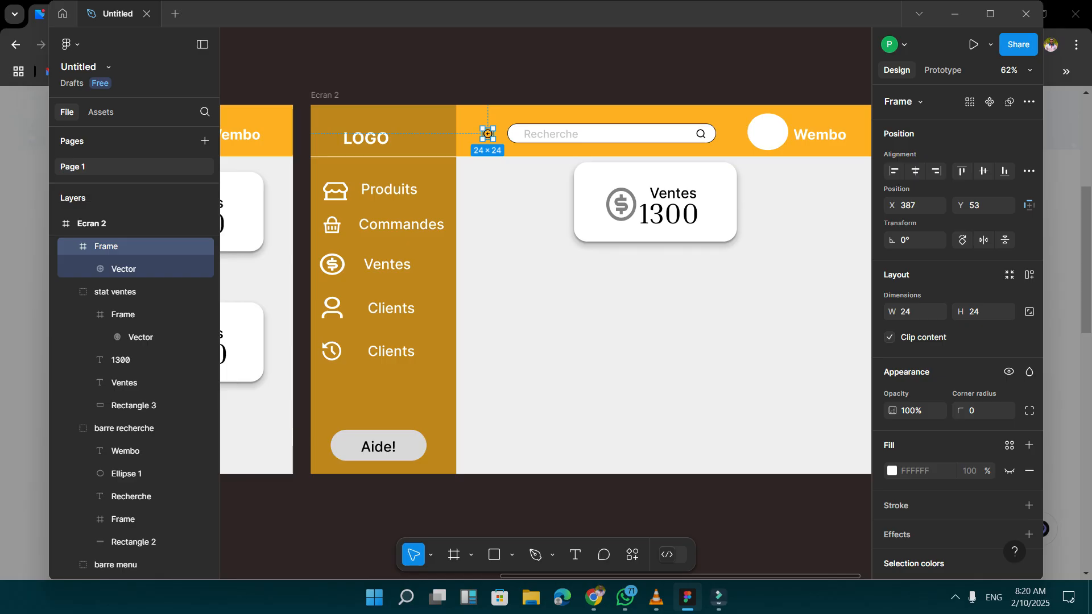
pyautogui.moveTo(487, 140)
pyautogui.mouseDown()
pyautogui.moveTo(487, 156)
pyautogui.moveTo(468, 111)
pyautogui.moveTo(449, 114)
pyautogui.moveTo(479, 134)
pyautogui.mouseUp()
# Change the header's back arrow icon colour to white, FFFFFF.
pyautogui.scroll(-2, 958, 392)
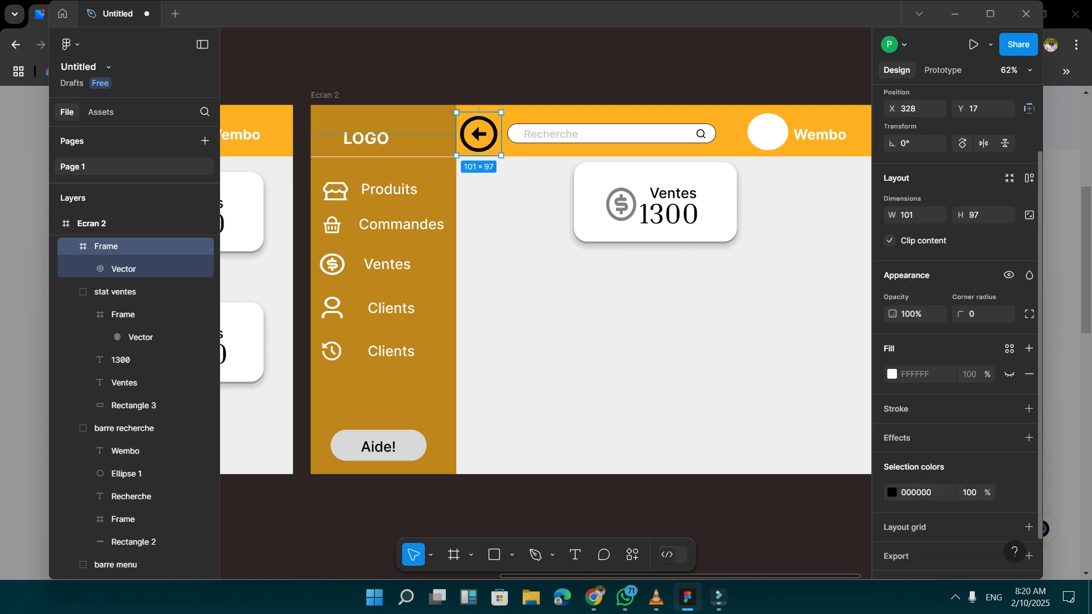
pyautogui.scroll(-1, 961, 465)
pyautogui.click(892, 466)
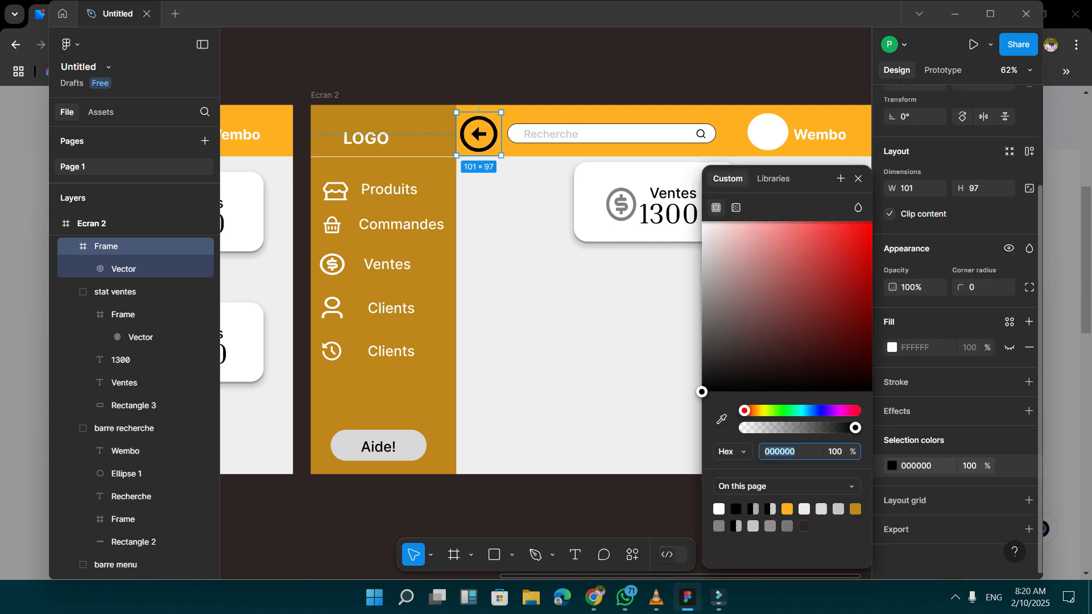
pyautogui.click(708, 229)
pyautogui.moveTo(707, 229); pyautogui.dragTo(702, 222)
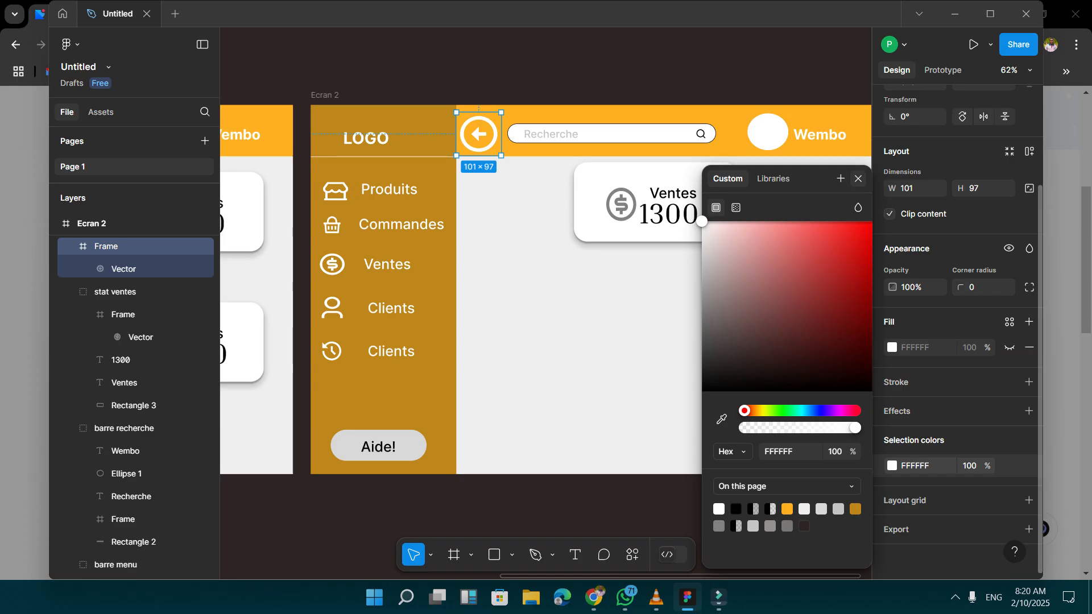
pyautogui.click(858, 178)
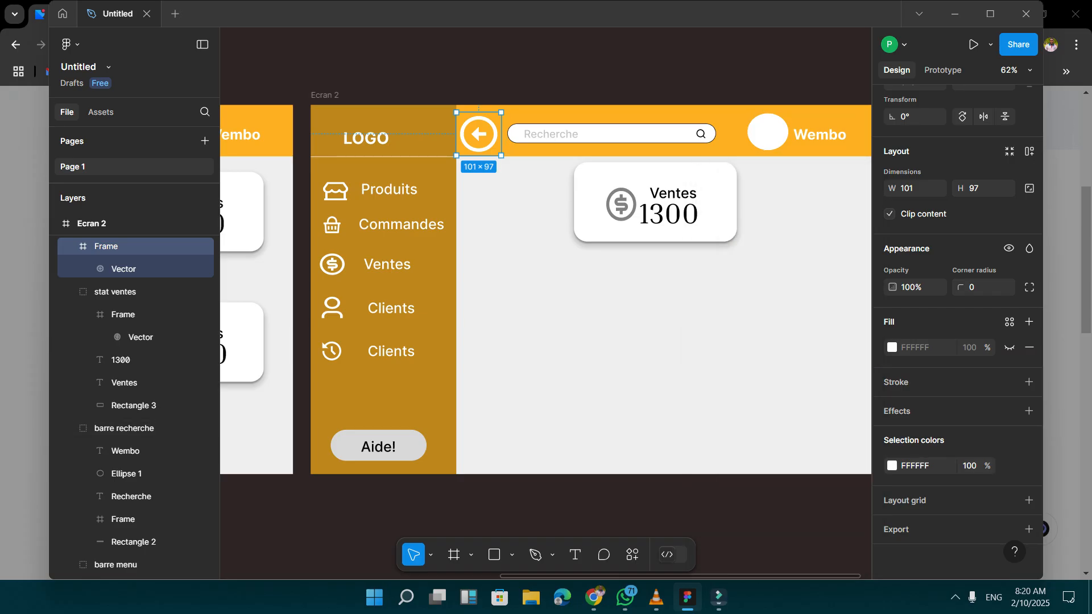
pyautogui.click(620, 134)
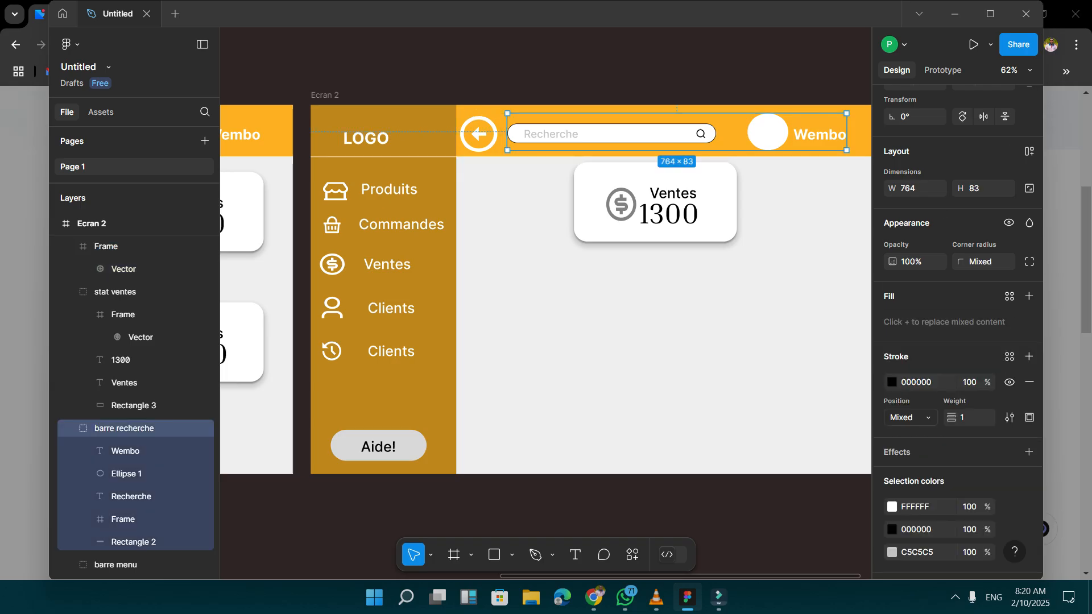
pyautogui.moveTo(456, 87); pyautogui.dragTo(856, 156)
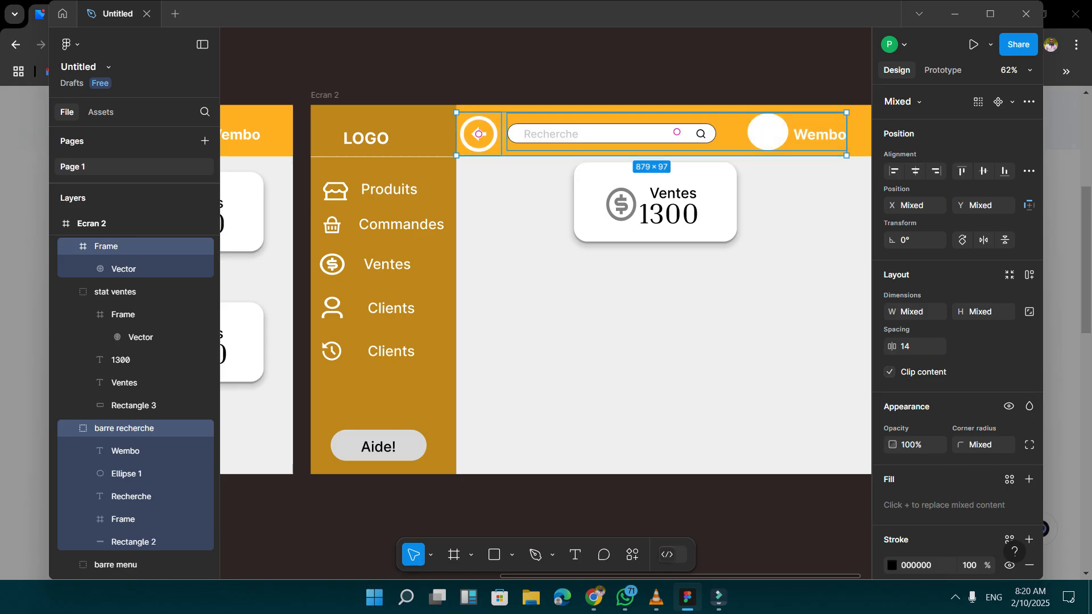
pyautogui.hotkey('ctrl', 'g')
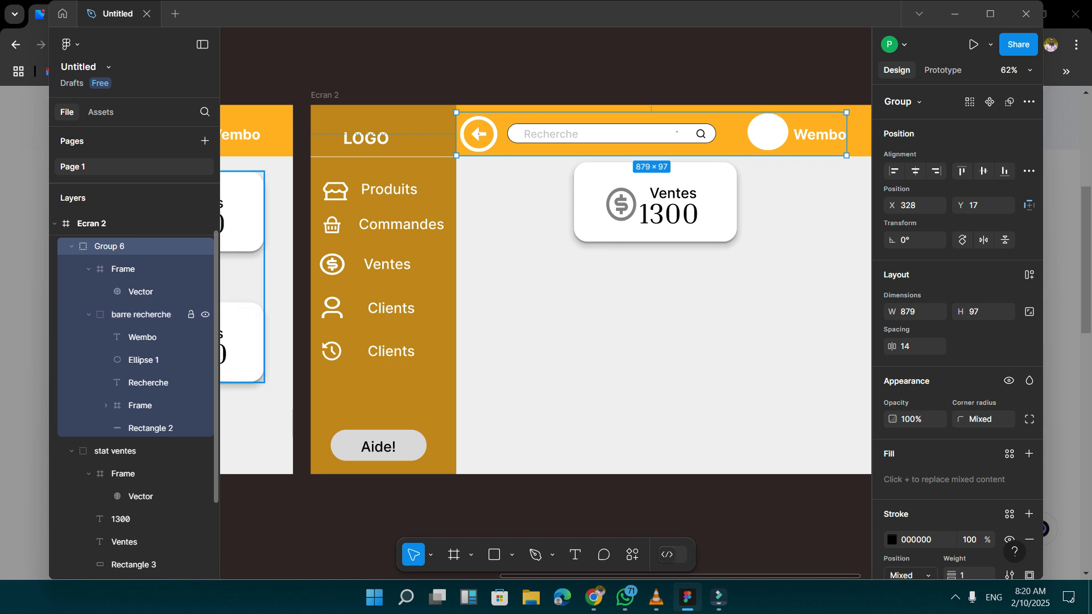
pyautogui.rightClick(170, 247)
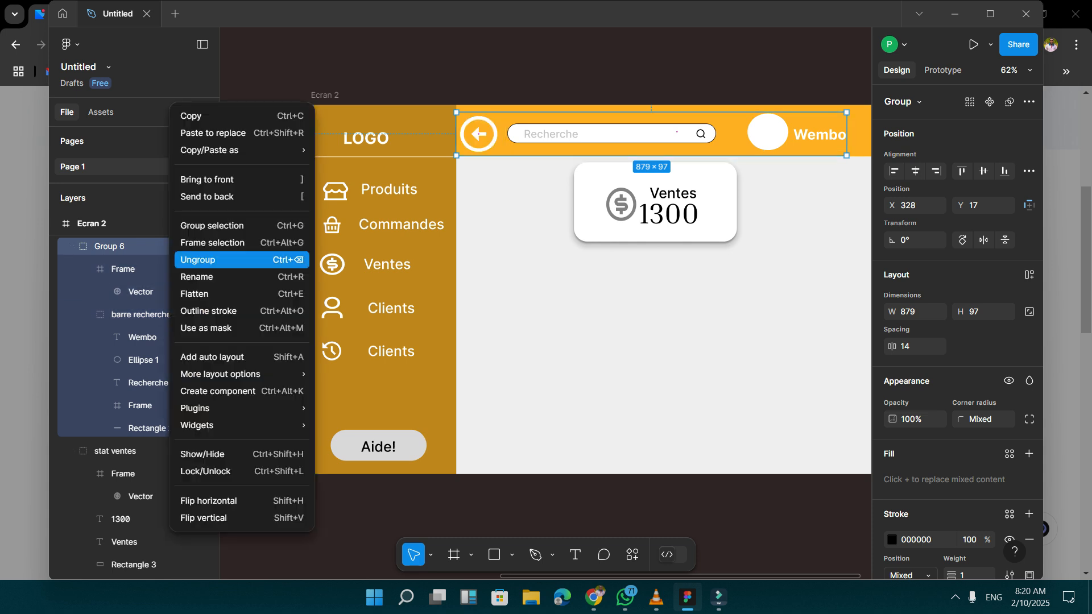
pyautogui.click(198, 259)
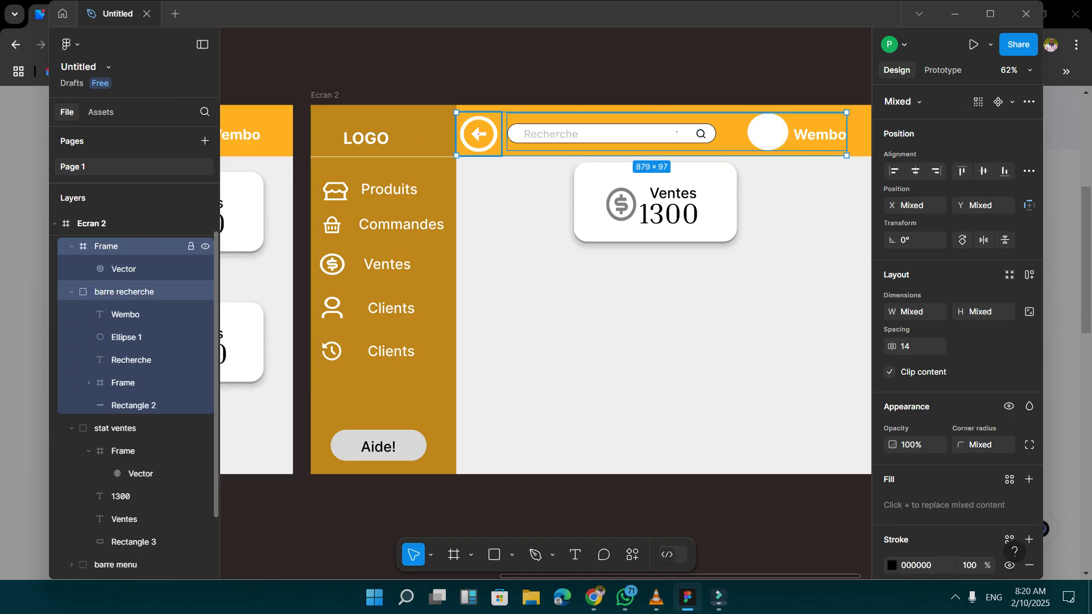
# Move the back arrow's frame into the barre recherche group in the layer order and collapse the group.
pyautogui.moveTo(131, 246); pyautogui.dragTo(132, 284)
pyautogui.click(132, 292)
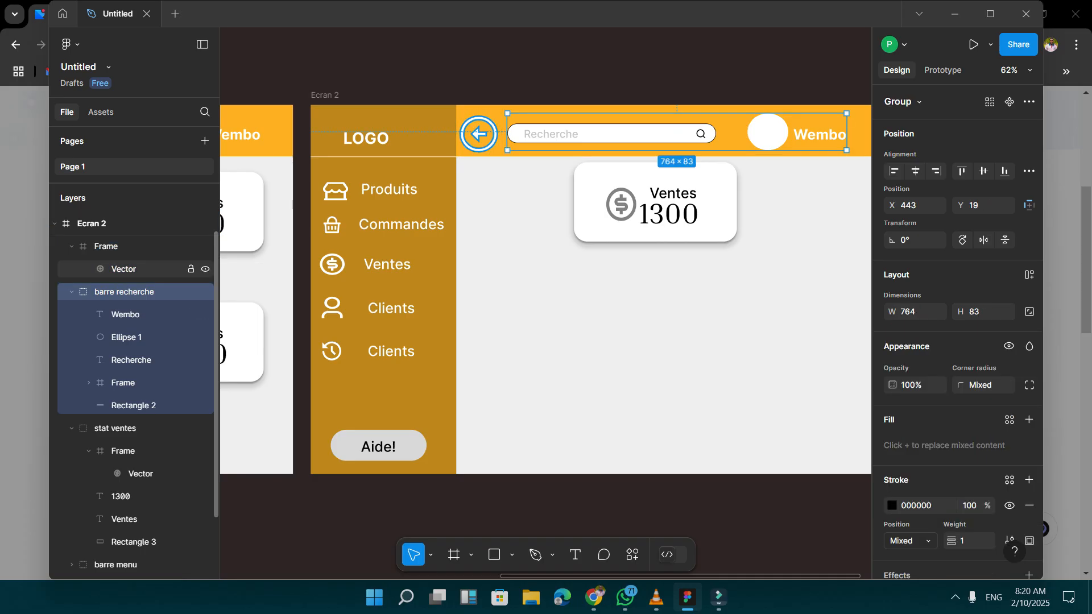
pyautogui.click(132, 246)
pyautogui.moveTo(131, 246); pyautogui.dragTo(132, 293)
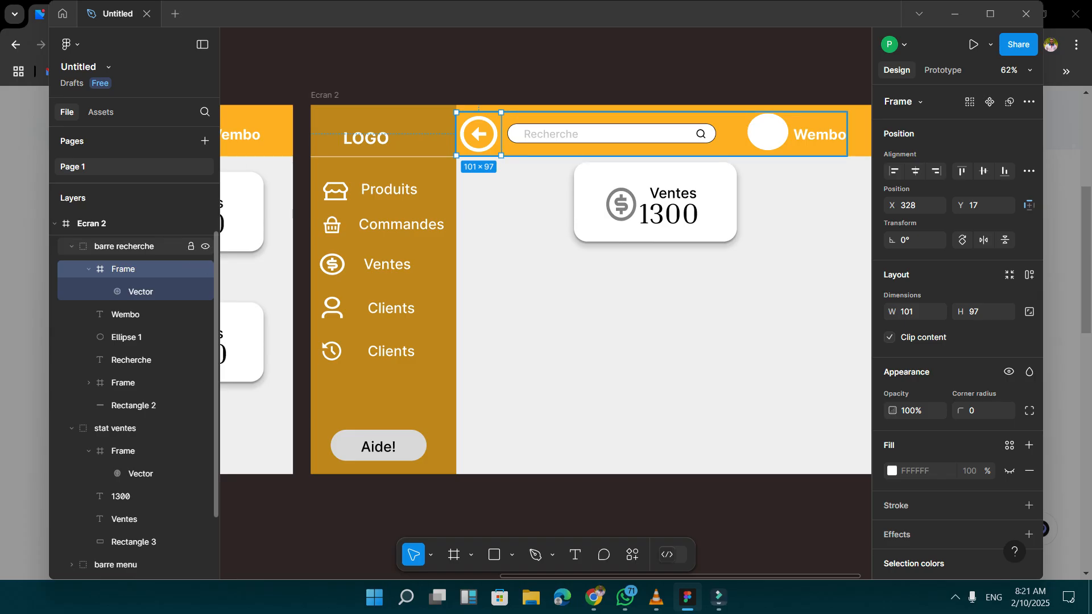
pyautogui.click(72, 247)
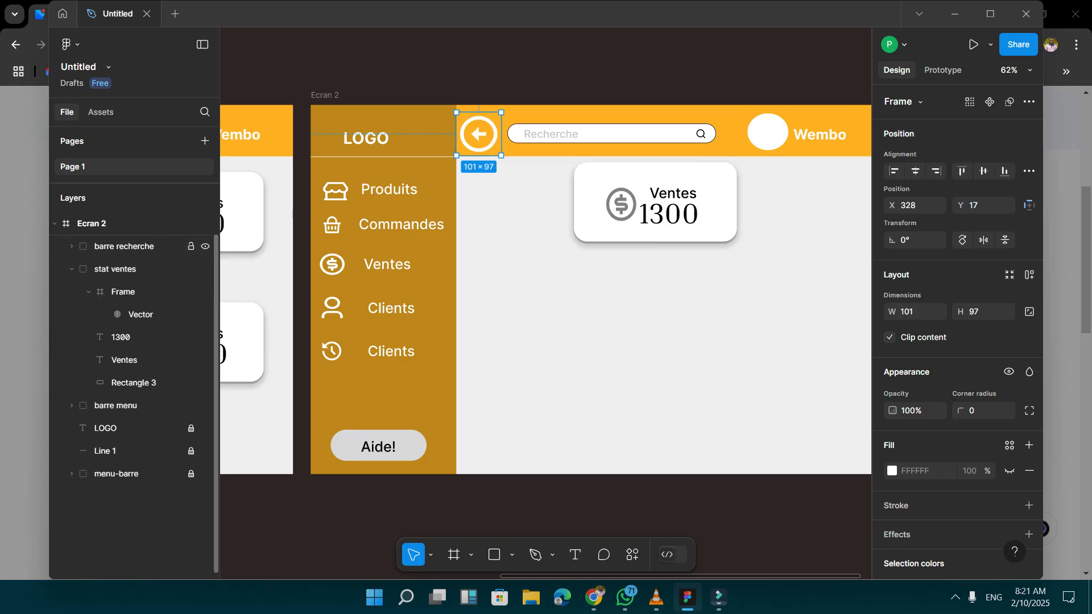
# Check that the back arrow belongs to the barre recherche group by selecting its elements and the whole group.
pyautogui.click(550, 134)
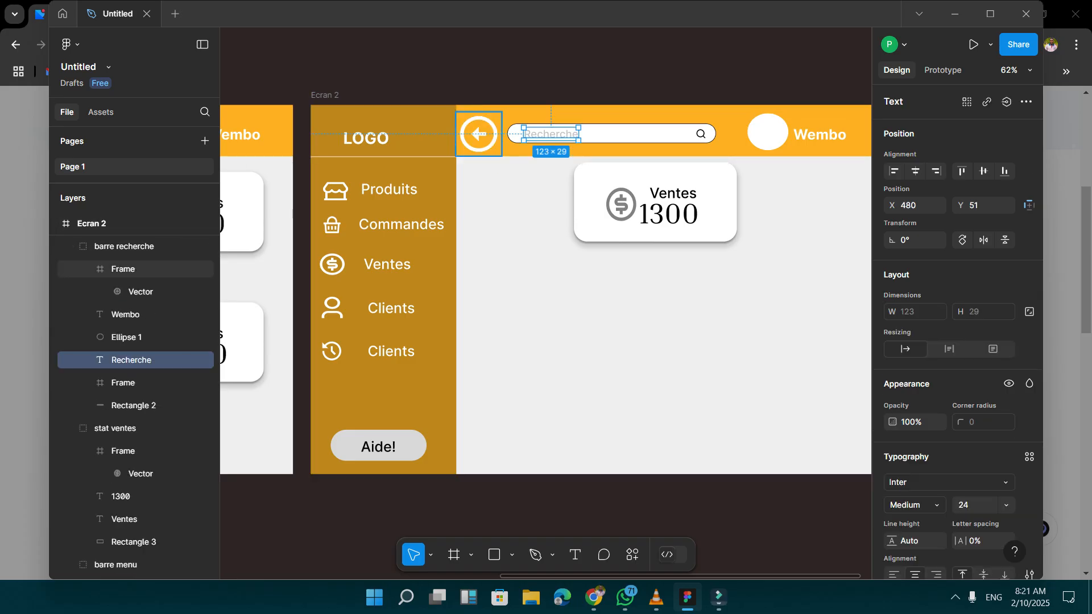
pyautogui.click(478, 134)
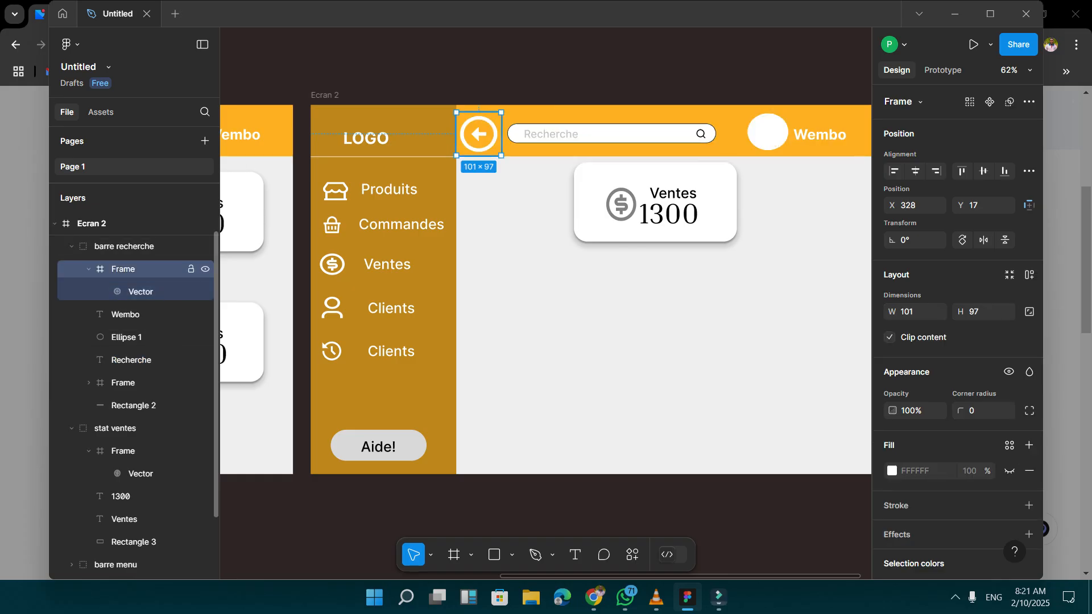
pyautogui.click(71, 247)
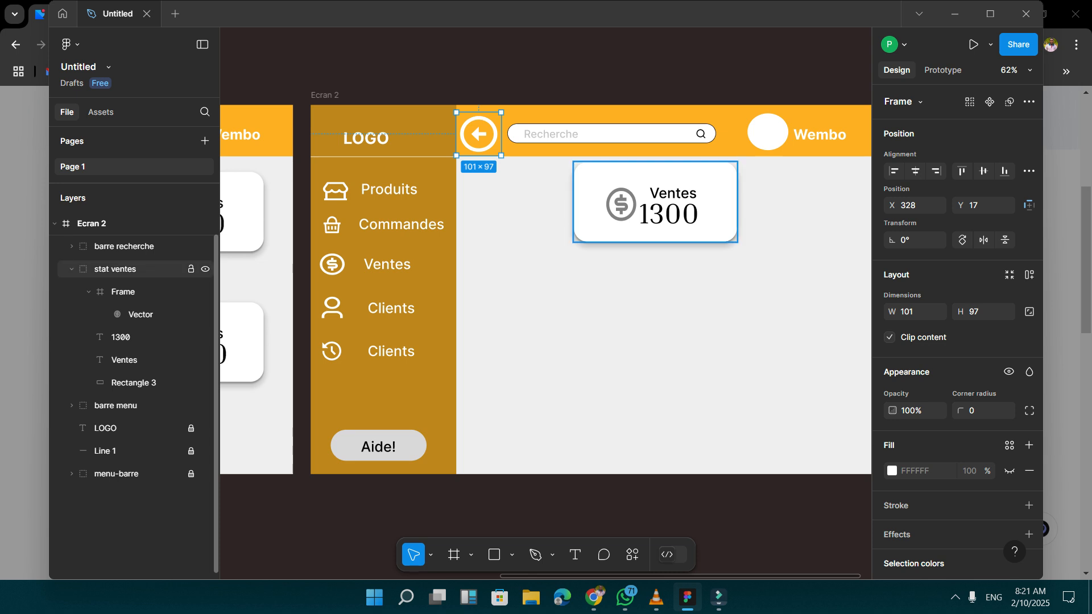
pyautogui.click(71, 246)
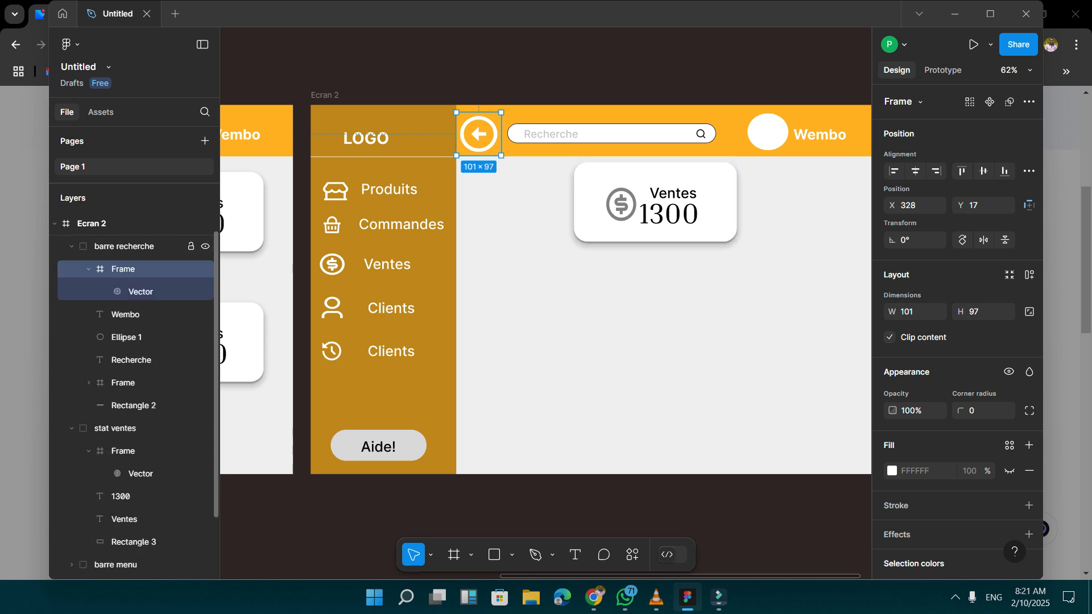
pyautogui.click(71, 246)
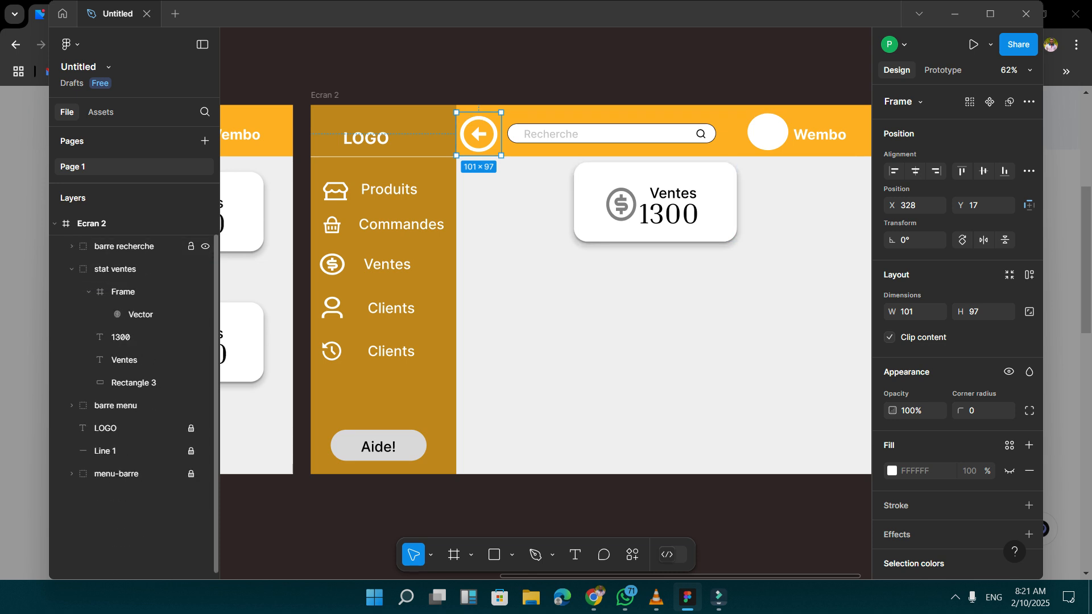
pyautogui.click(124, 246)
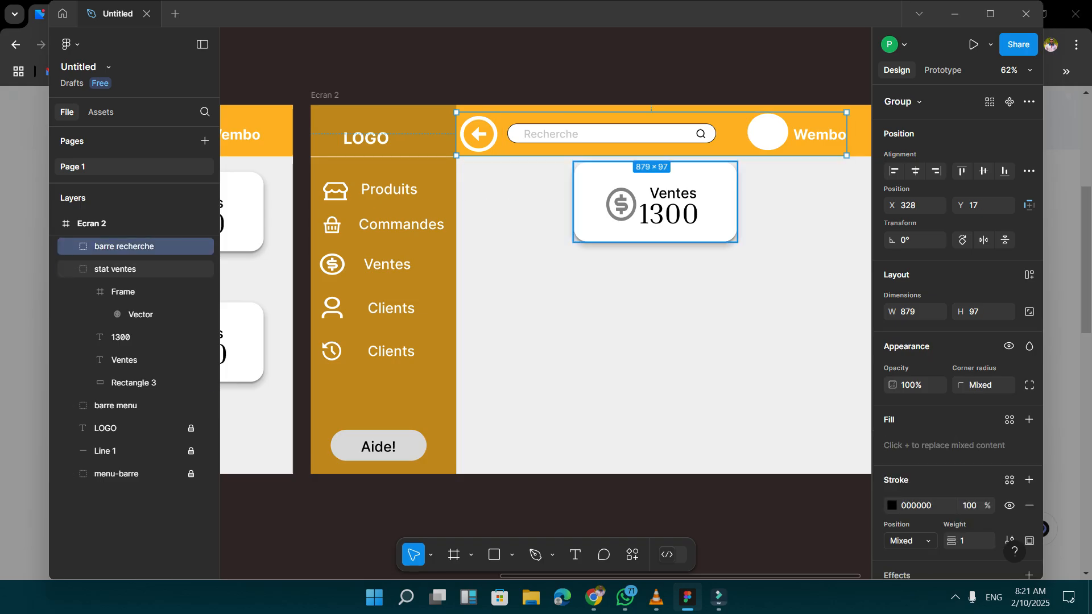
# Select the stat ventes card group on Ecran 2.
pyautogui.click(115, 269)
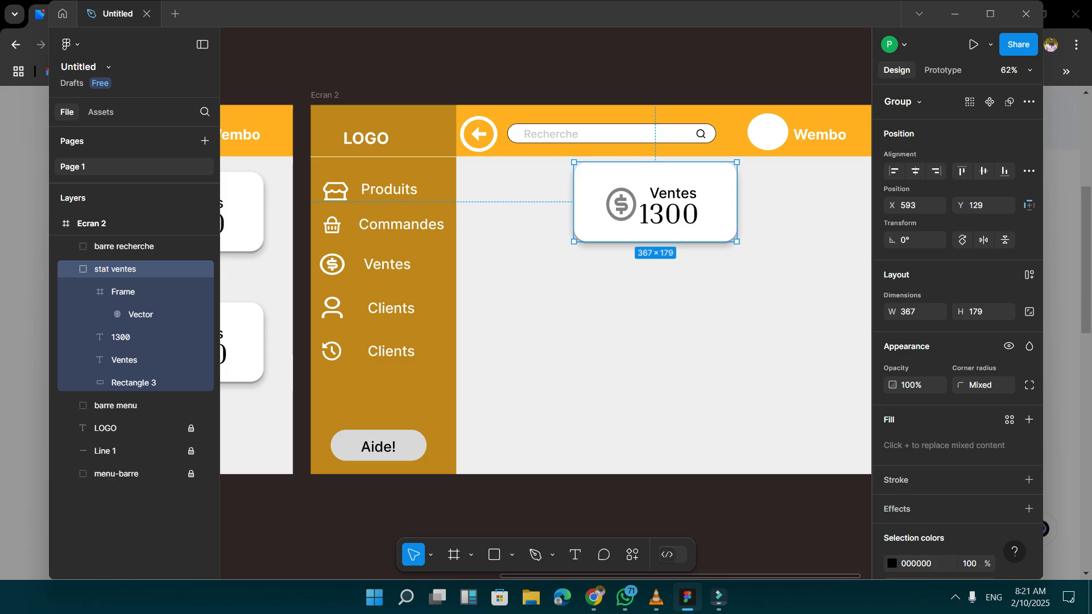
pyautogui.hscroll(2, 546, 335)
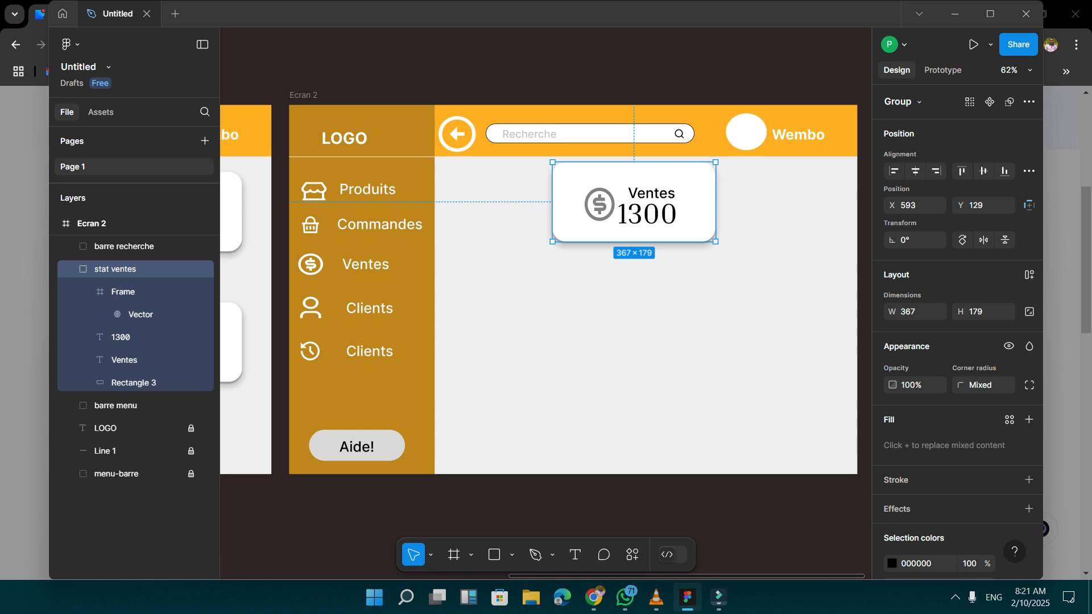
# Add an N° text label on Ecran 2 below the Ventes card at about X 423, Y 405.
pyautogui.press('Escape')
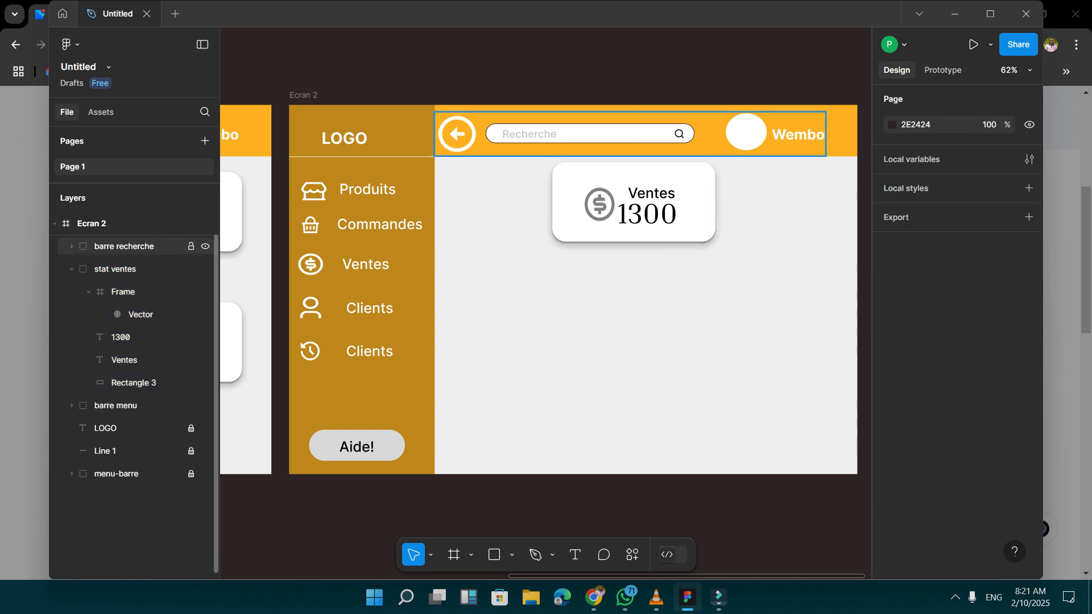
pyautogui.click(124, 246)
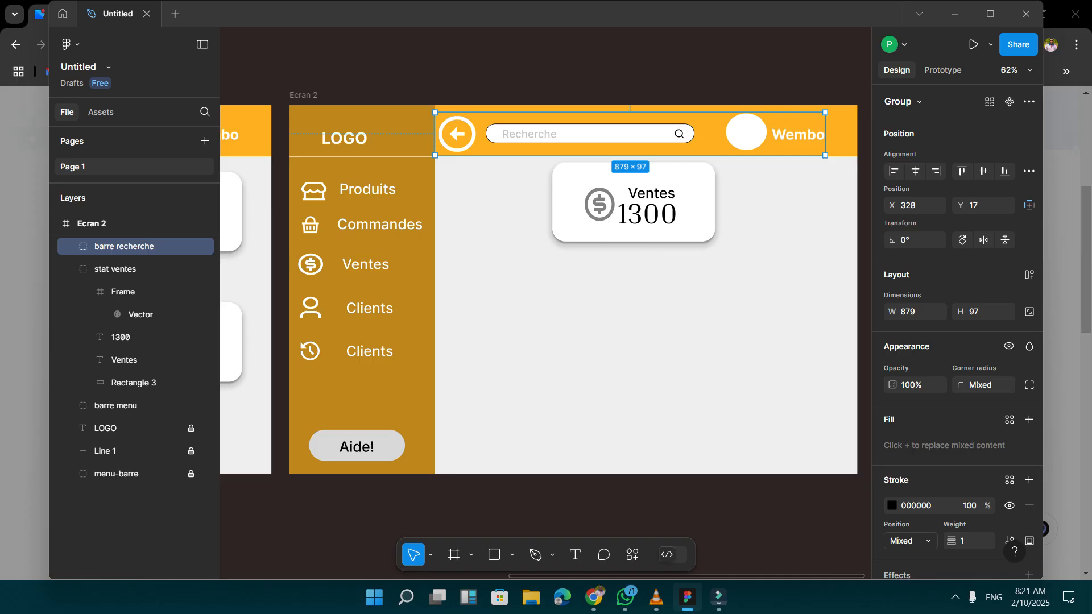
pyautogui.press('t')
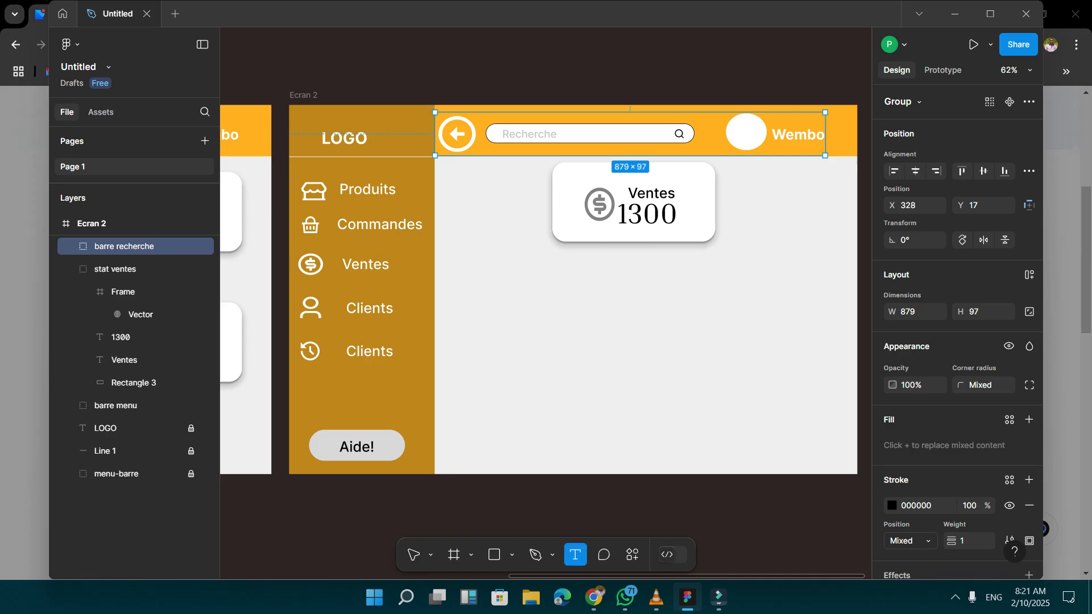
pyautogui.click(483, 290)
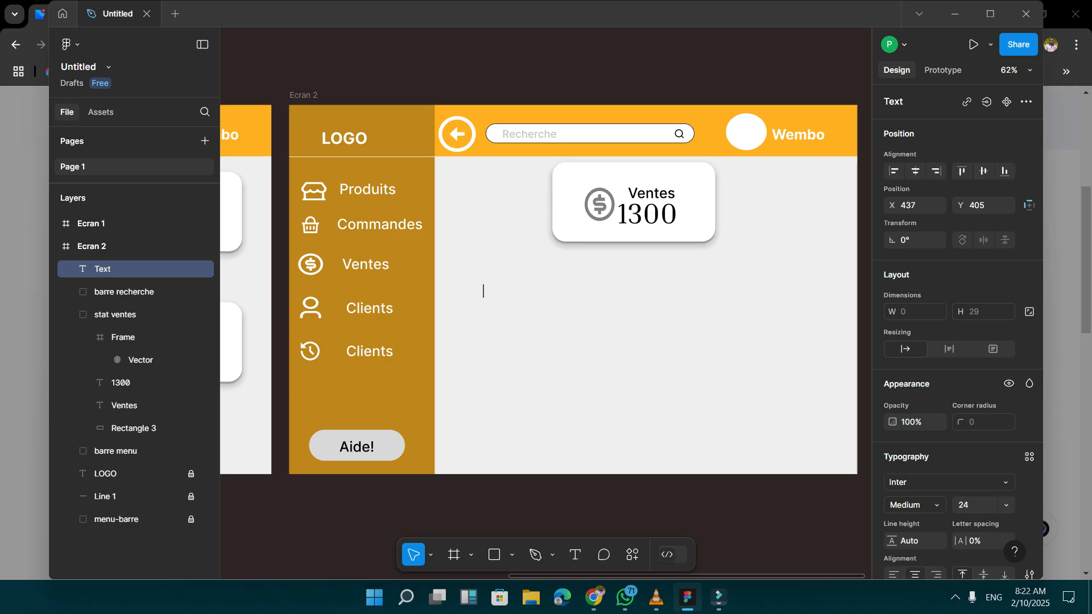
pyautogui.write('N')
pyautogui.hotkey('alt', 'shift')
pyautogui.write('°')
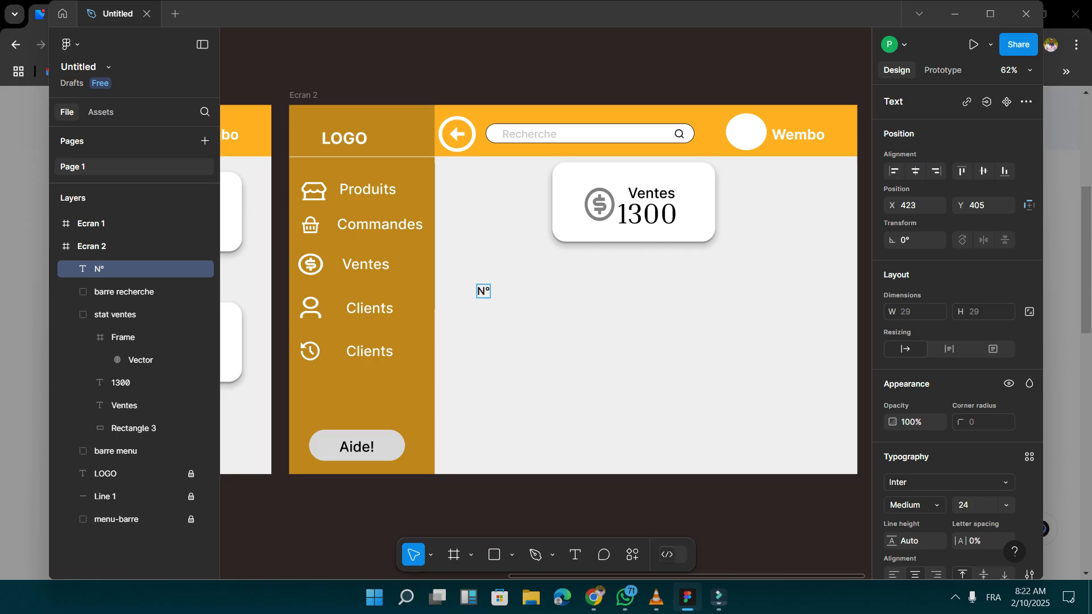
pyautogui.press('Escape')
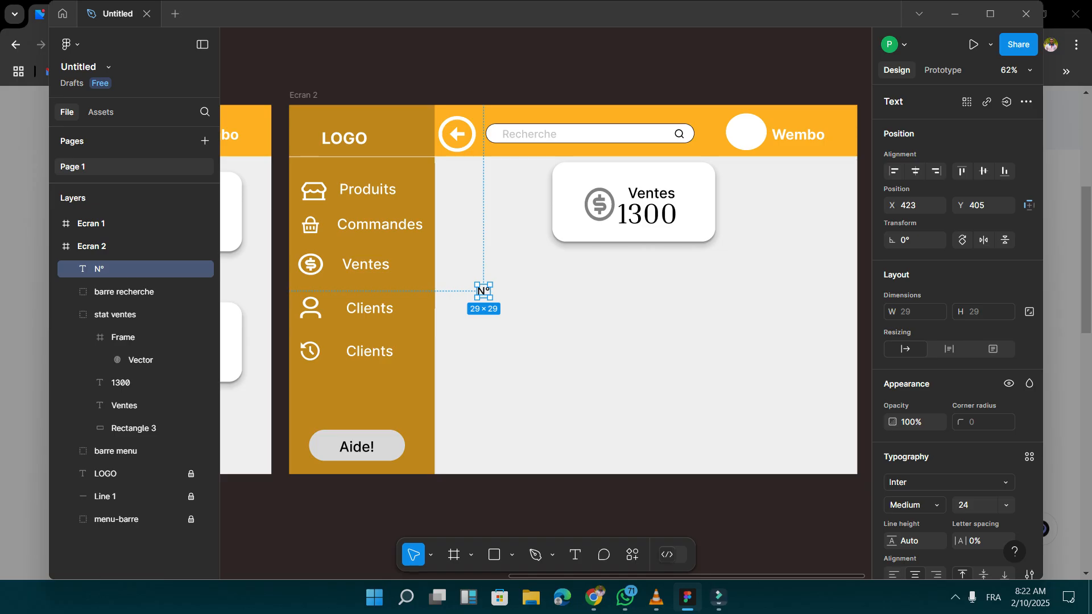
# Add a Produit text label beside N° and align it on the same row at about X 520, Y 405.
pyautogui.press('Return')
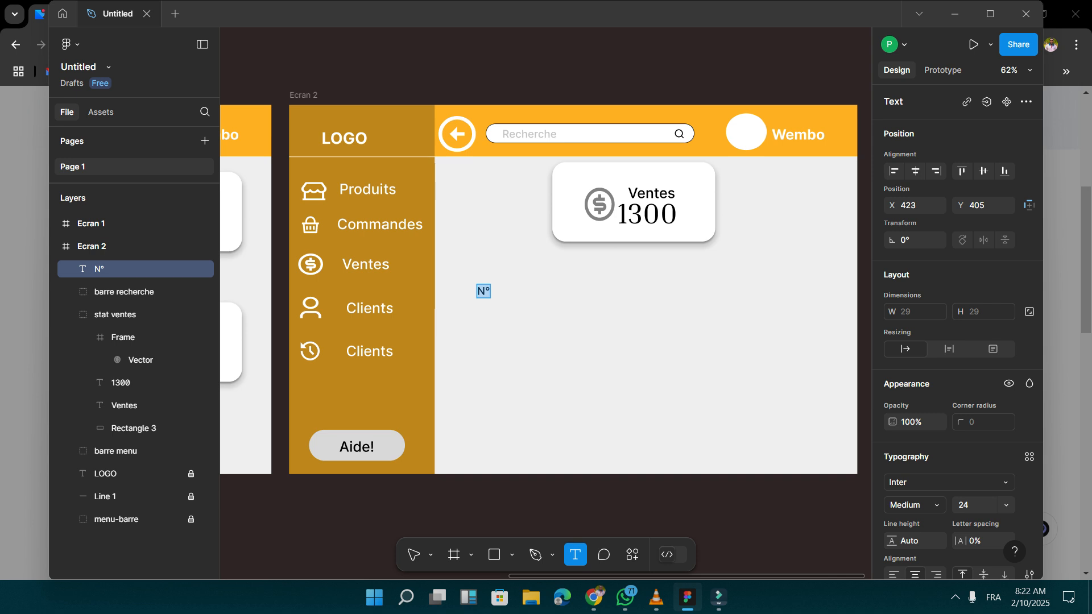
pyautogui.click(529, 297)
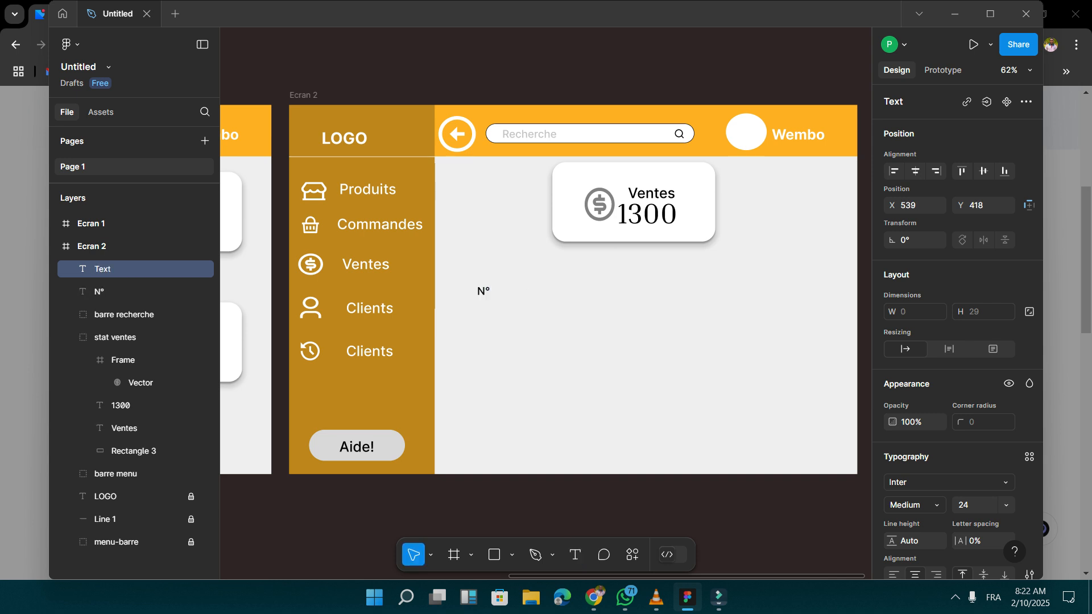
pyautogui.write('Pro')
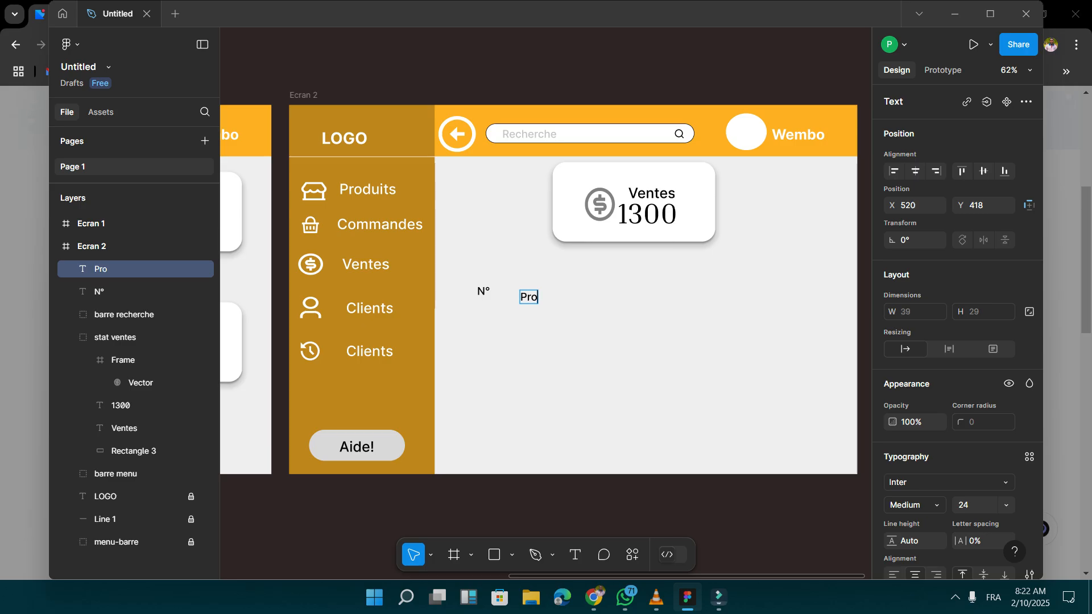
pyautogui.write('duit')
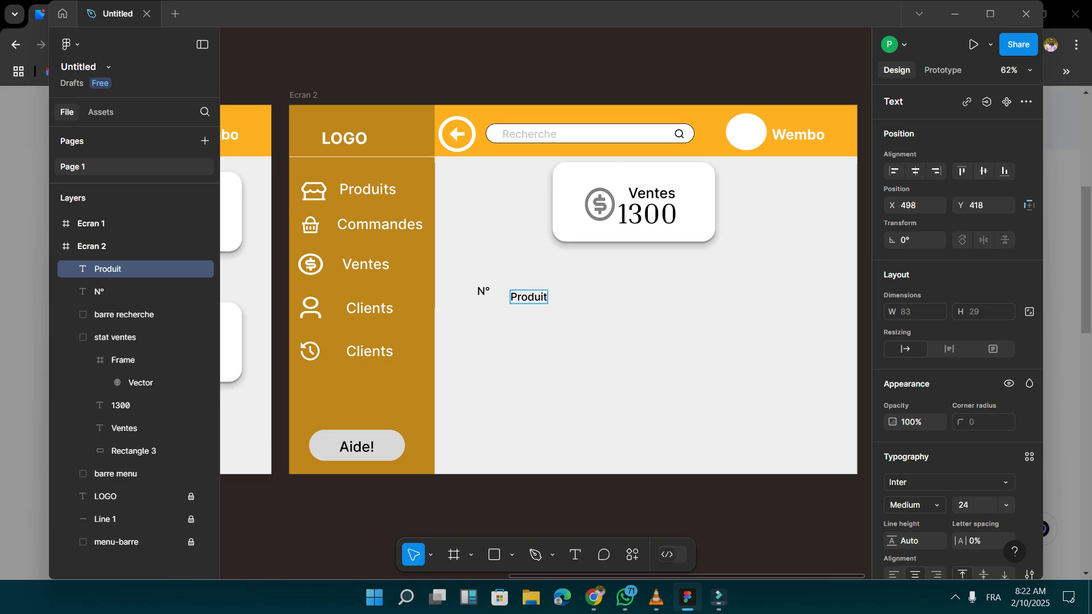
pyautogui.press('Escape')
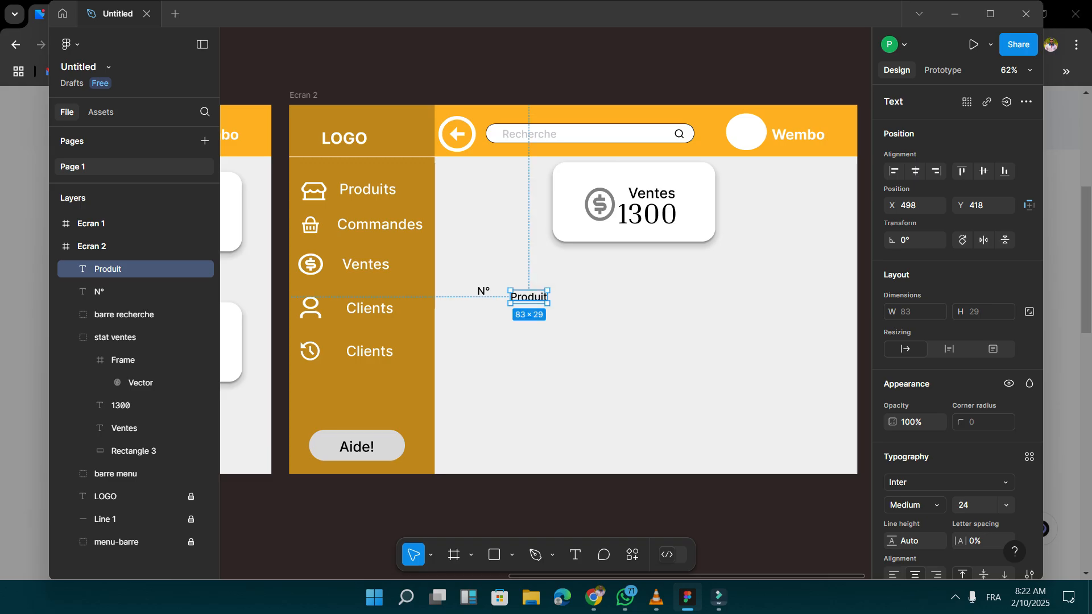
pyautogui.moveTo(528, 297); pyautogui.dragTo(538, 290)
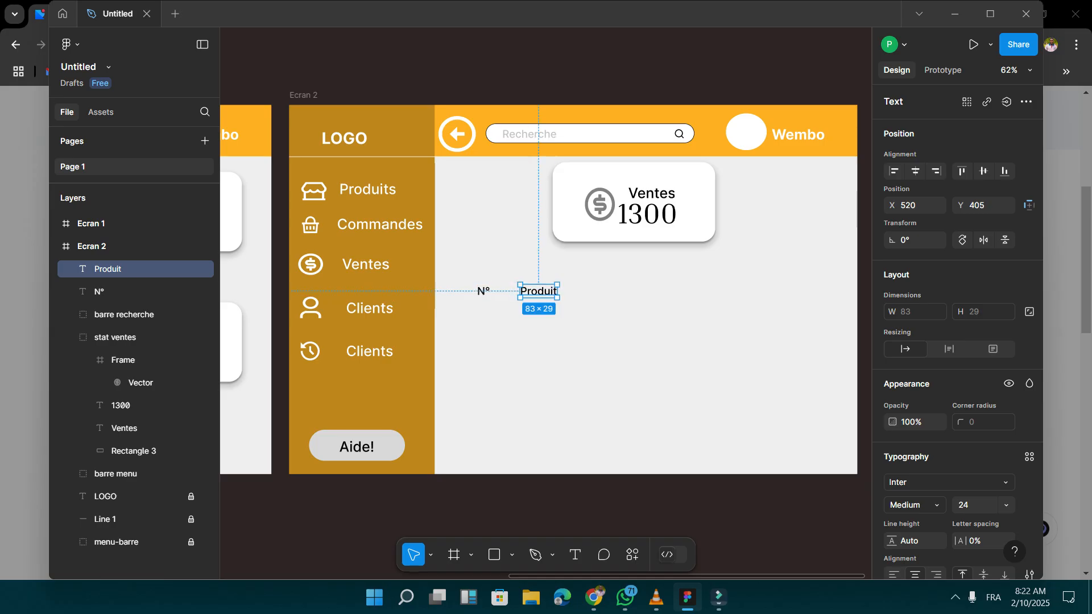
# Duplicate the Produit label three times and spread the copies along the heading row at about X 666, 837 and 993.
pyautogui.press('Escape')
pyautogui.click(540, 292)
pyautogui.hotkey('ctrl', 'd')
pyautogui.hotkey('ctrl', 'd')
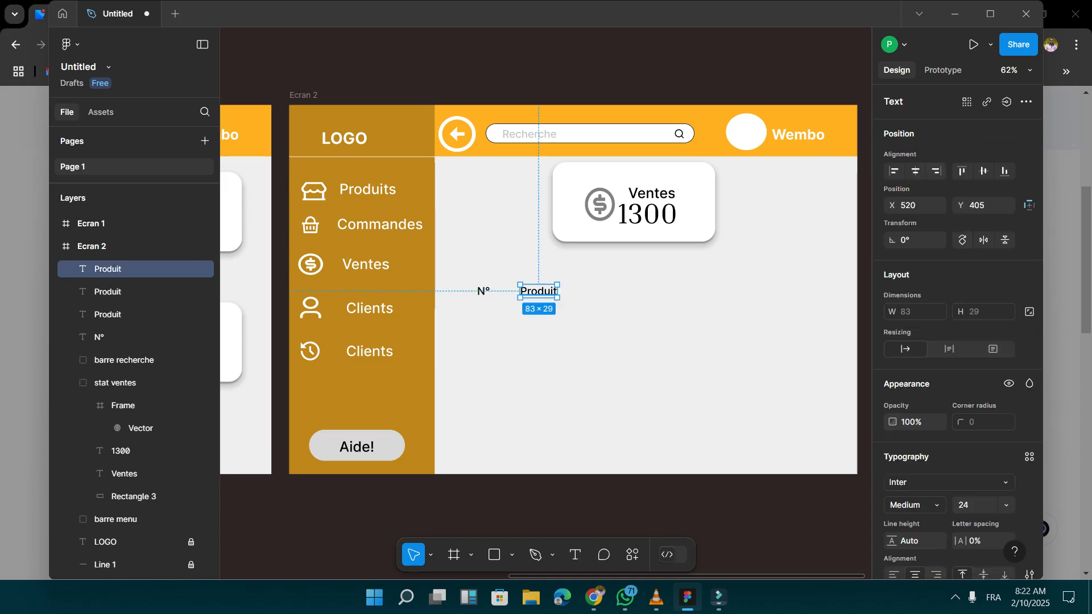
pyautogui.moveTo(539, 291); pyautogui.dragTo(680, 289)
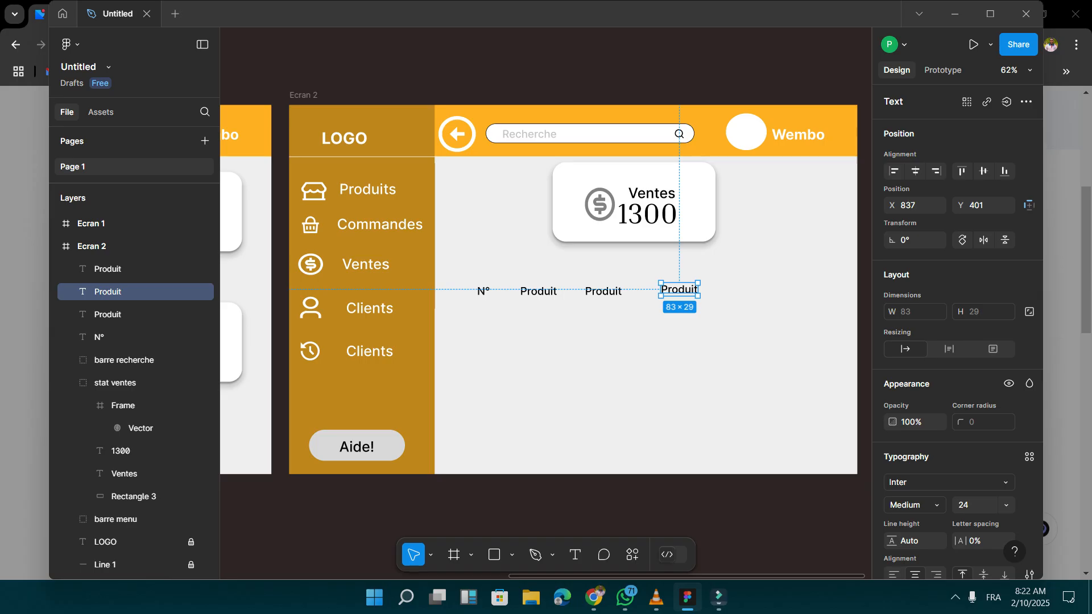
pyautogui.hotkey('ctrl', 'd')
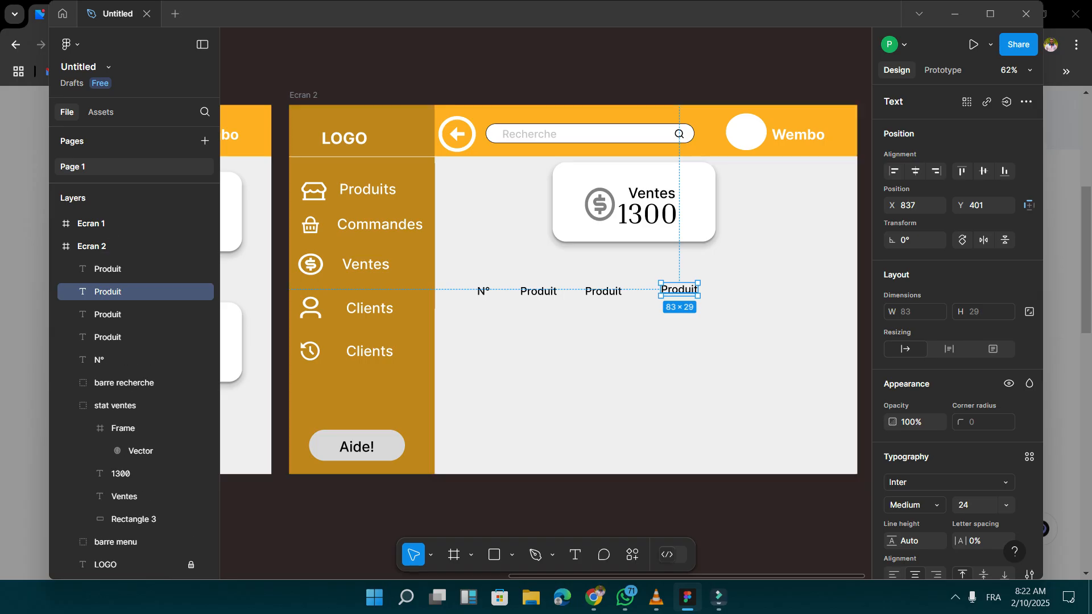
pyautogui.moveTo(679, 290); pyautogui.dragTo(750, 292)
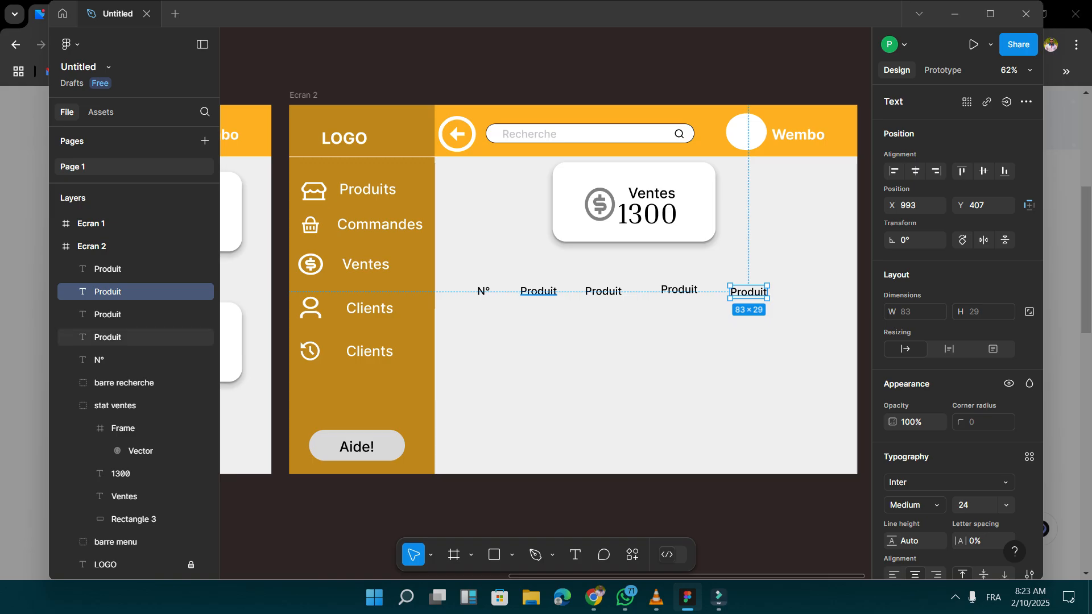
# Change the text of the first Produit copy, the third heading in the row, to Quantité.
pyautogui.doubleClick(604, 291)
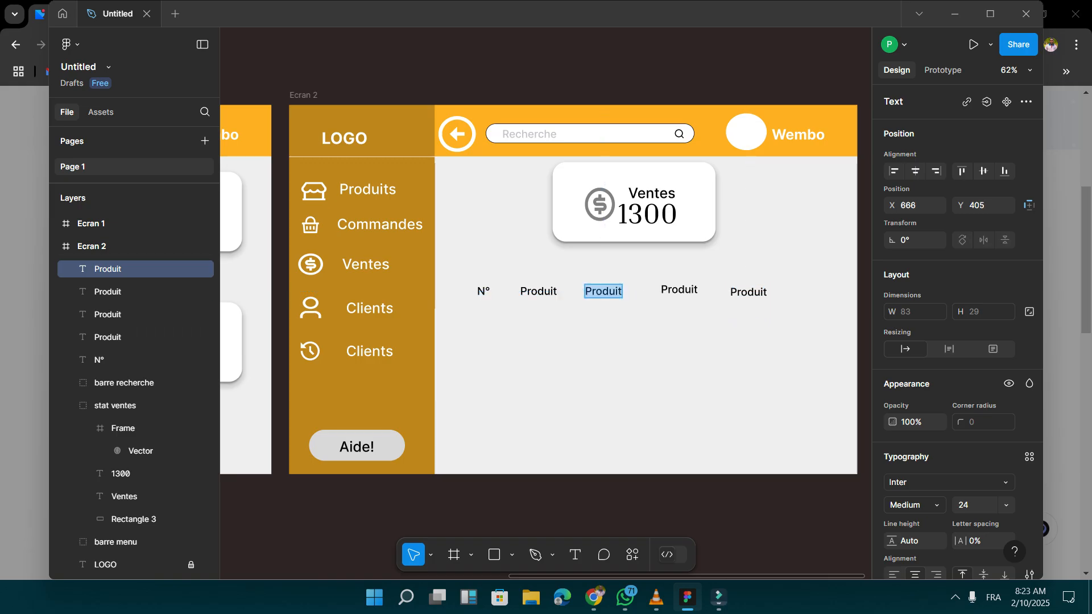
pyautogui.write('Auq')
pyautogui.press('BackSpace')
pyautogui.press('BackSpace')
pyautogui.press('BackSpace')
pyautogui.hotkey('alt', 'shift')
pyautogui.write('Q')
pyautogui.press('BackSpace')
pyautogui.write('Quanti')
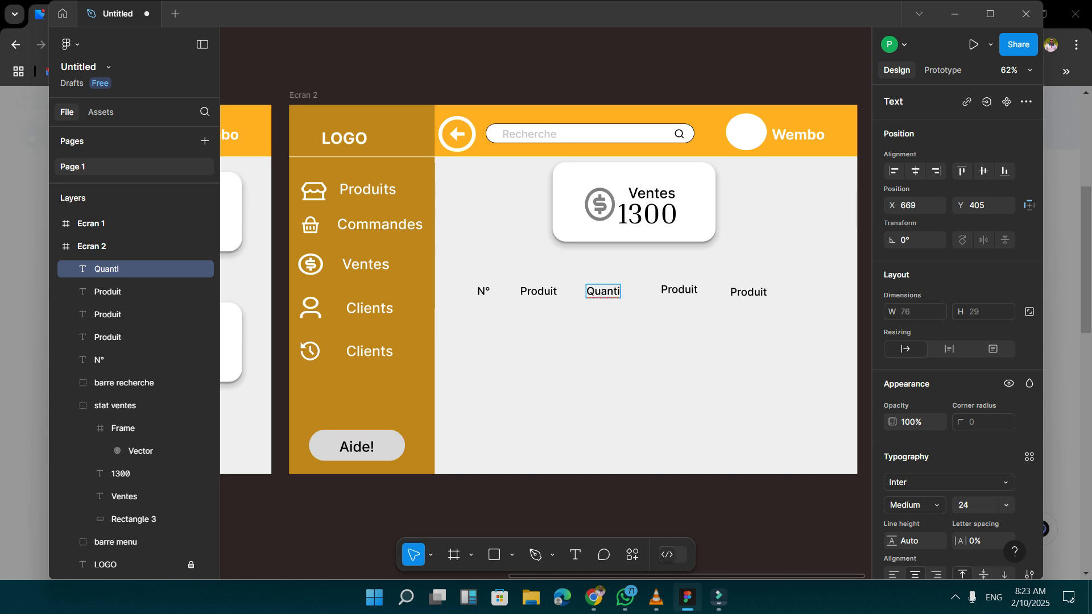
pyautogui.hotkey('alt', 'shift')
pyautogui.write('té')
# Change the text of the Produit copy next to Quantité to P:U.
pyautogui.doubleClick(675, 289)
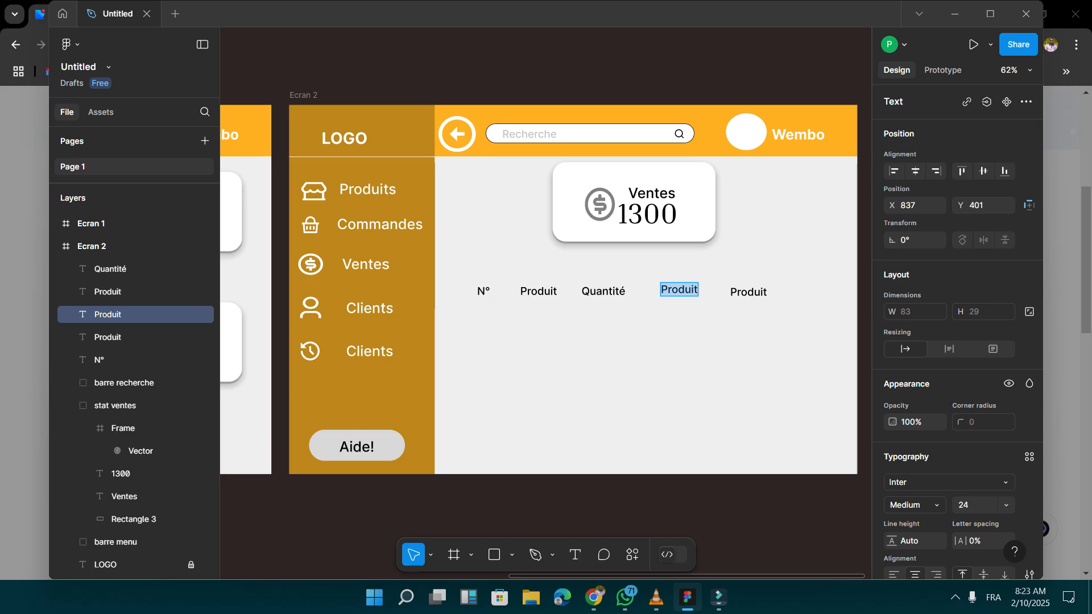
pyautogui.write('P/')
pyautogui.press('BackSpace')
pyautogui.write(':U')
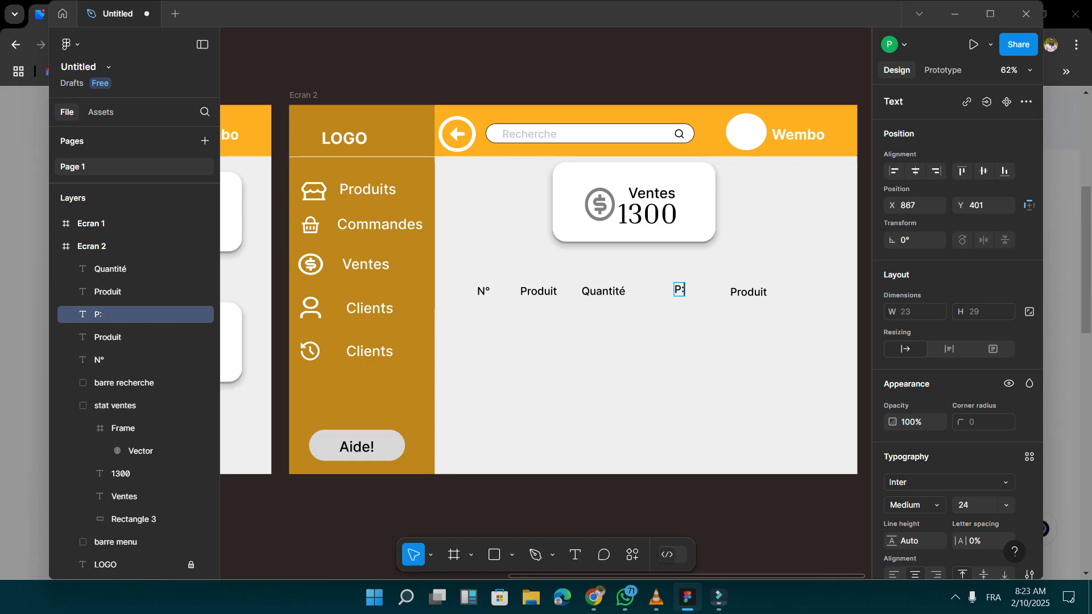
pyautogui.press('BackSpace')
pyautogui.press('BackSpace')
pyautogui.write(':U')
# Change the text of the last Produit copy in the heading row to Prix total.
pyautogui.doubleClick(748, 292)
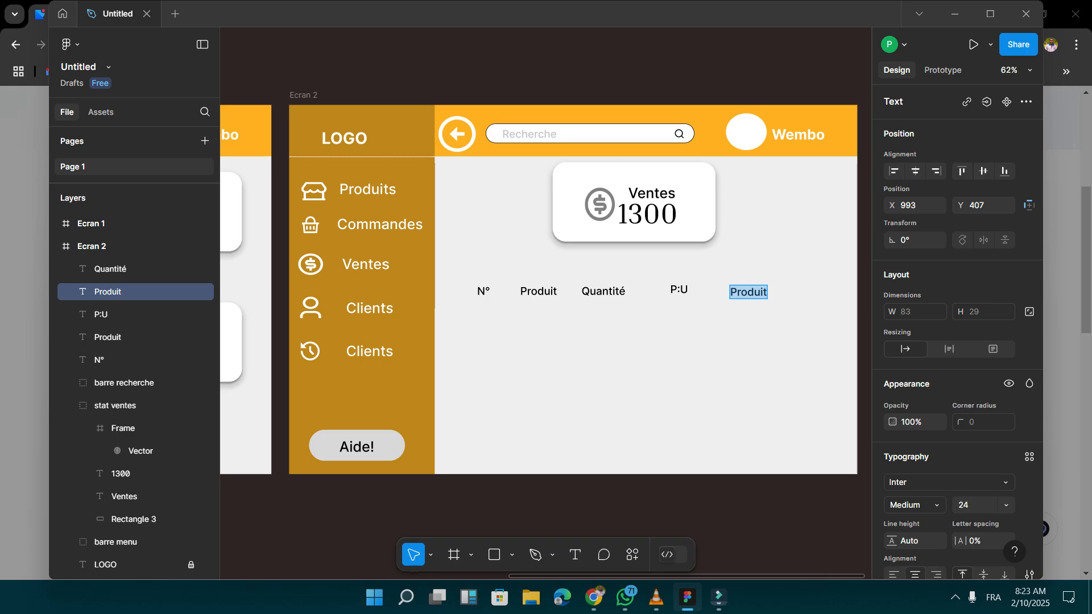
pyautogui.hotkey('alt', 'shift')
pyautogui.write('Prix total')
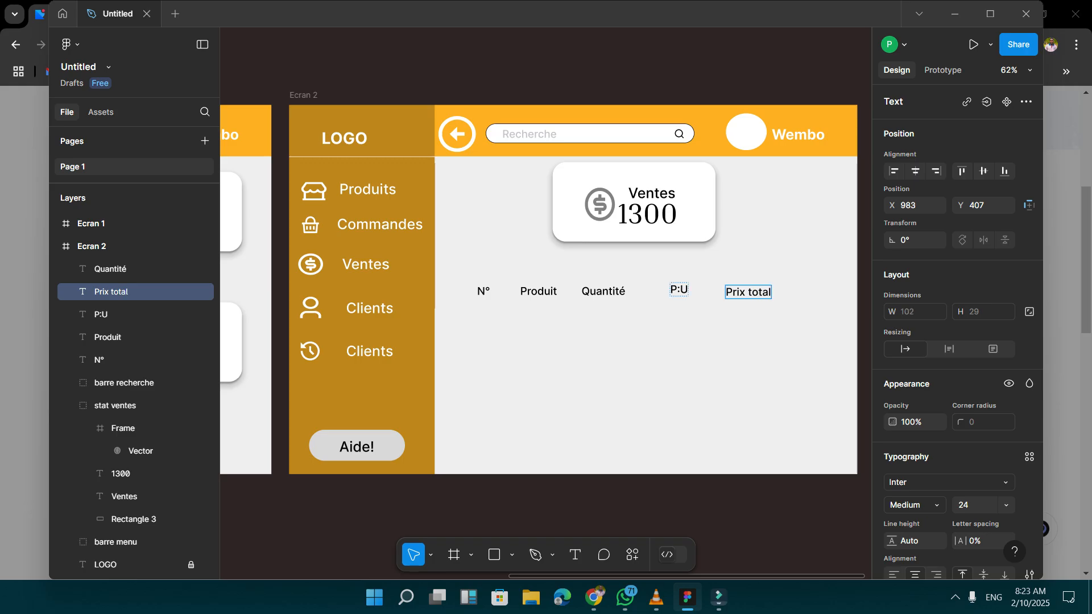
# Replace the colon in the unit price heading with a period so that it reads P.U.
pyautogui.click(679, 289)
pyautogui.press('BackSpace')
pyautogui.write('.')
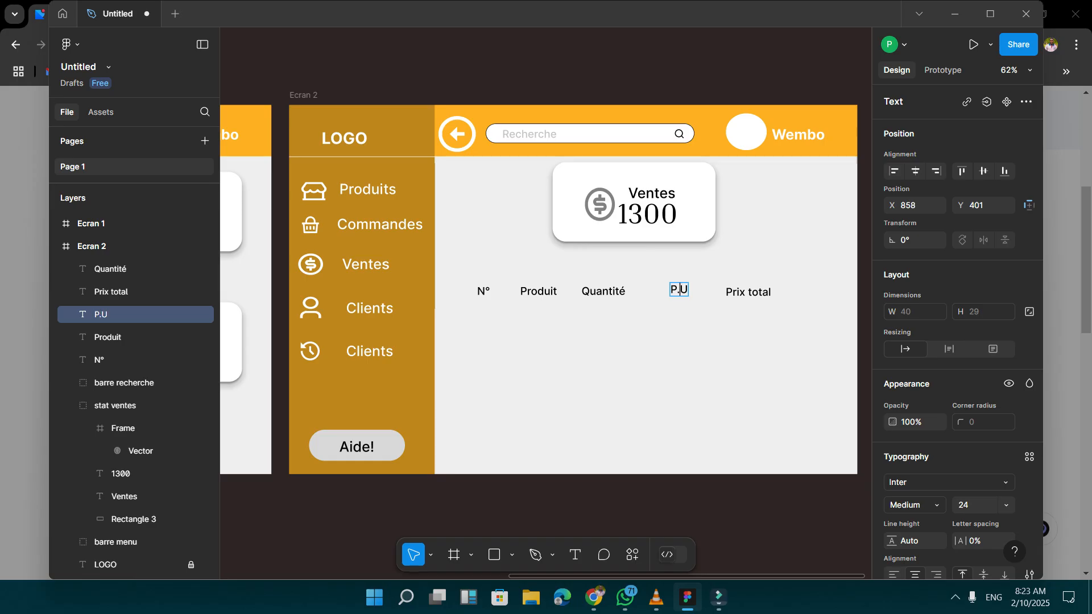
pyautogui.click(738, 291)
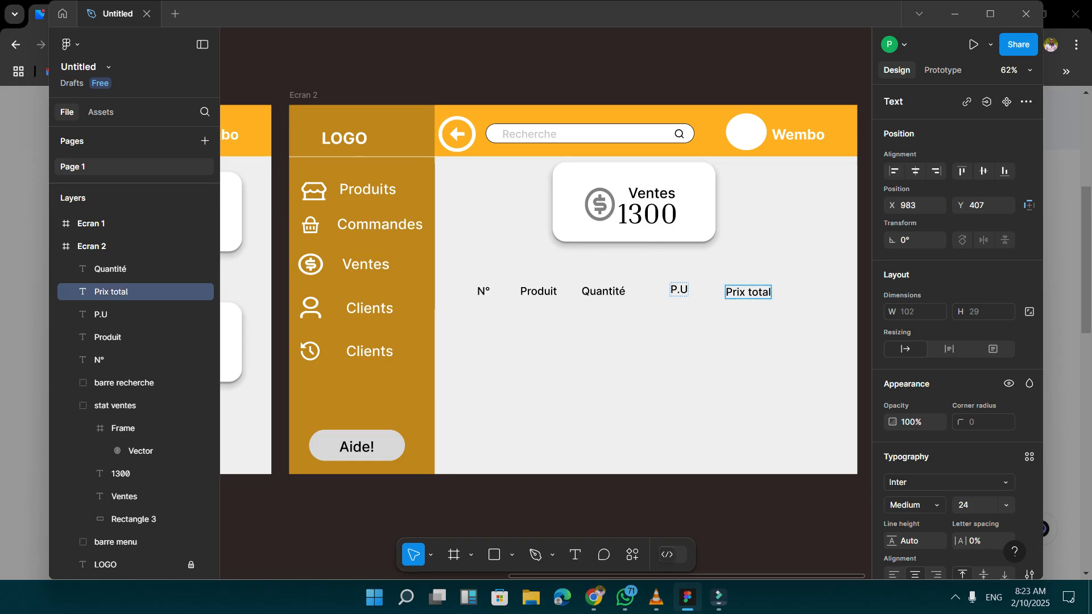
pyautogui.click(677, 289)
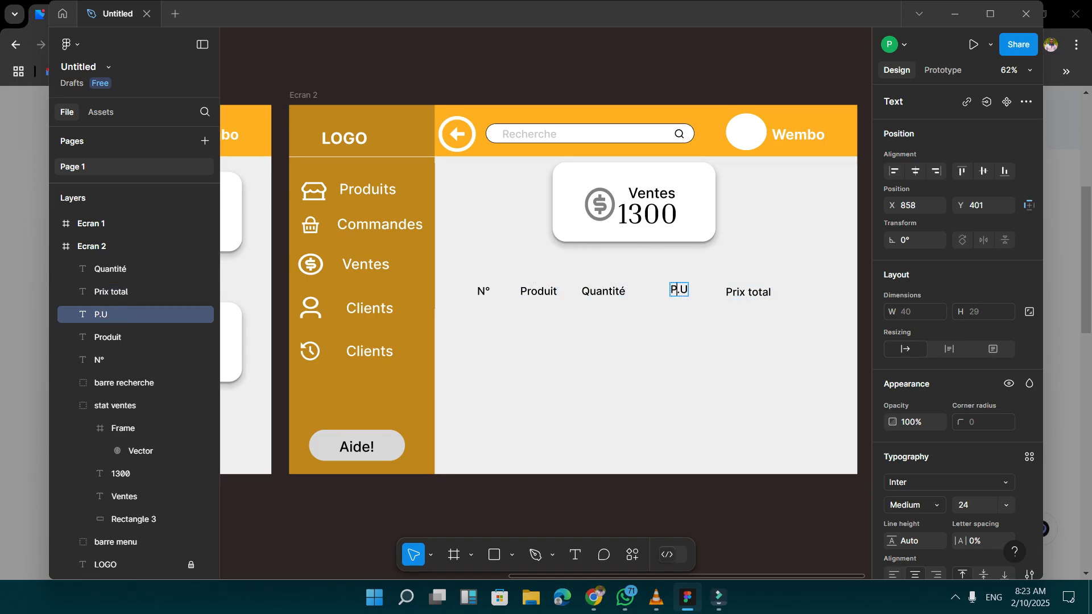
pyautogui.doubleClick(737, 291)
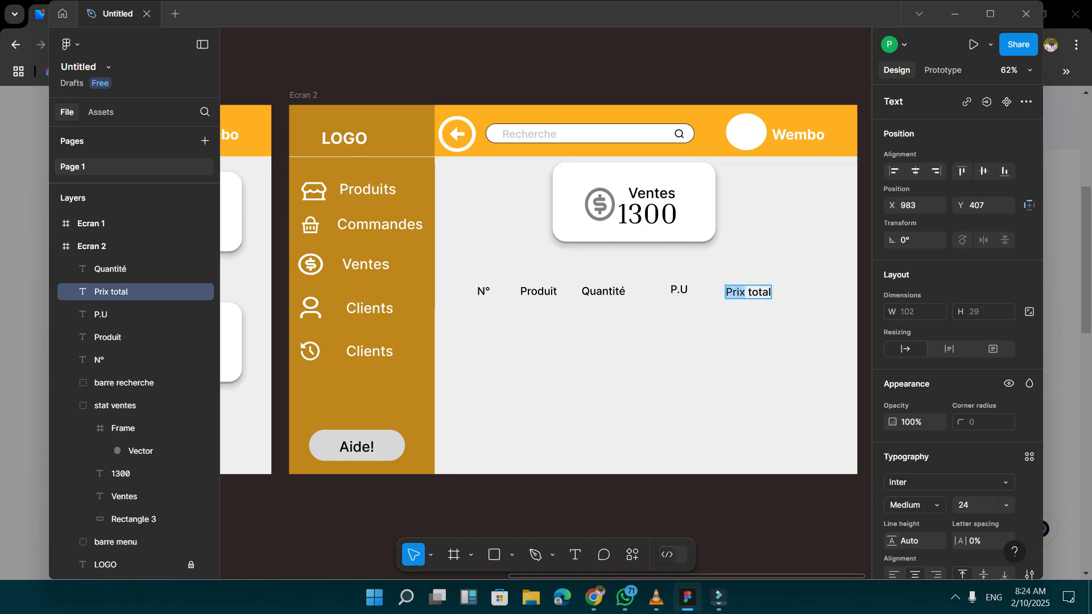
pyautogui.press('Escape')
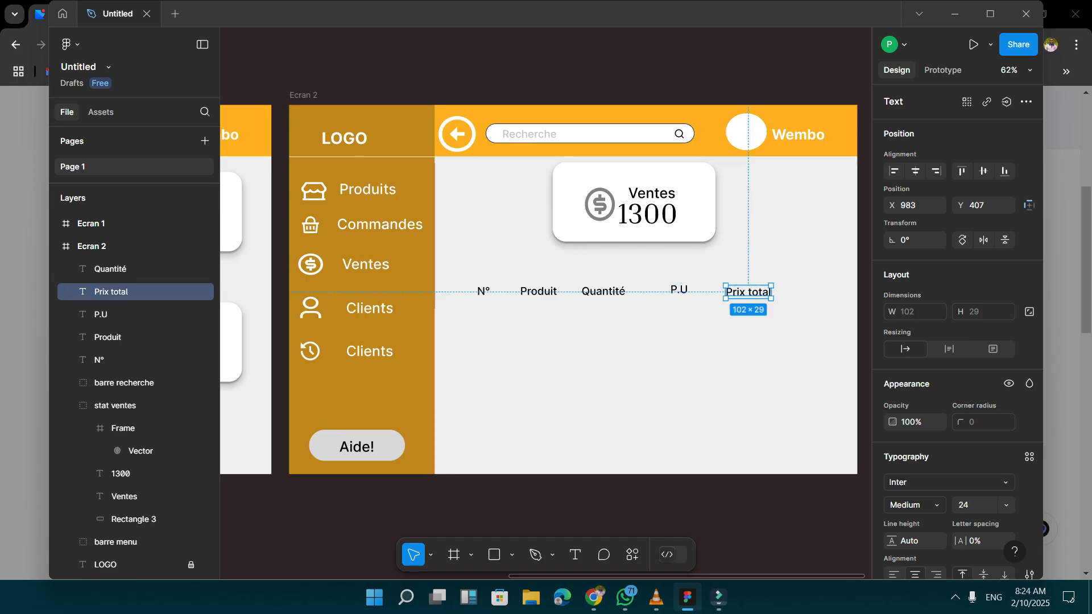
# Align the P.U and Prix total headings with the row at Y 405, at about X 851 and X 979.
pyautogui.click(113, 314)
pyautogui.moveTo(679, 290); pyautogui.dragTo(676, 291)
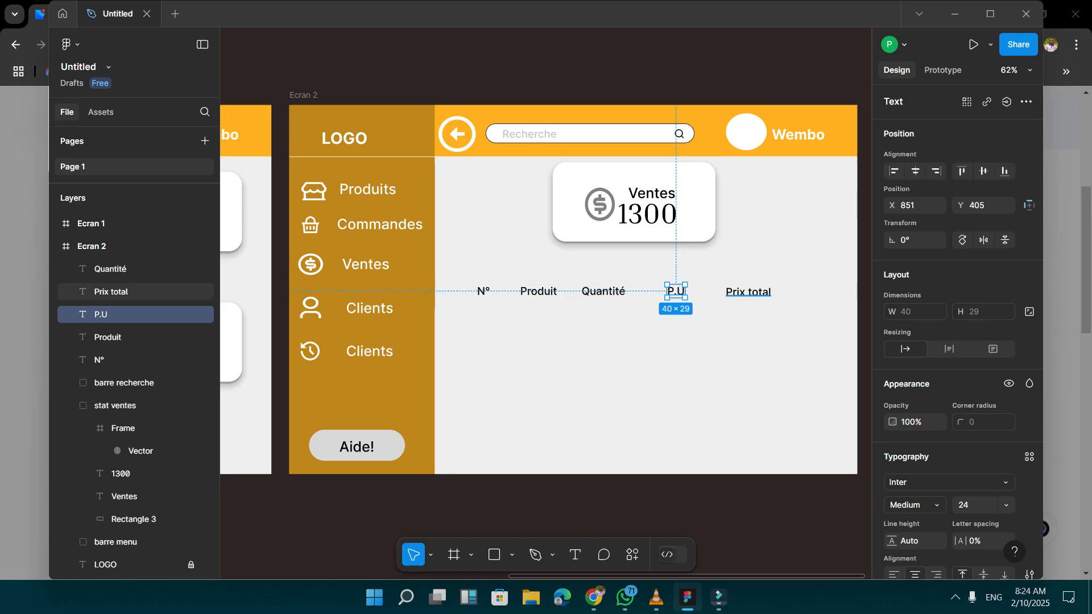
pyautogui.moveTo(748, 293); pyautogui.dragTo(747, 291)
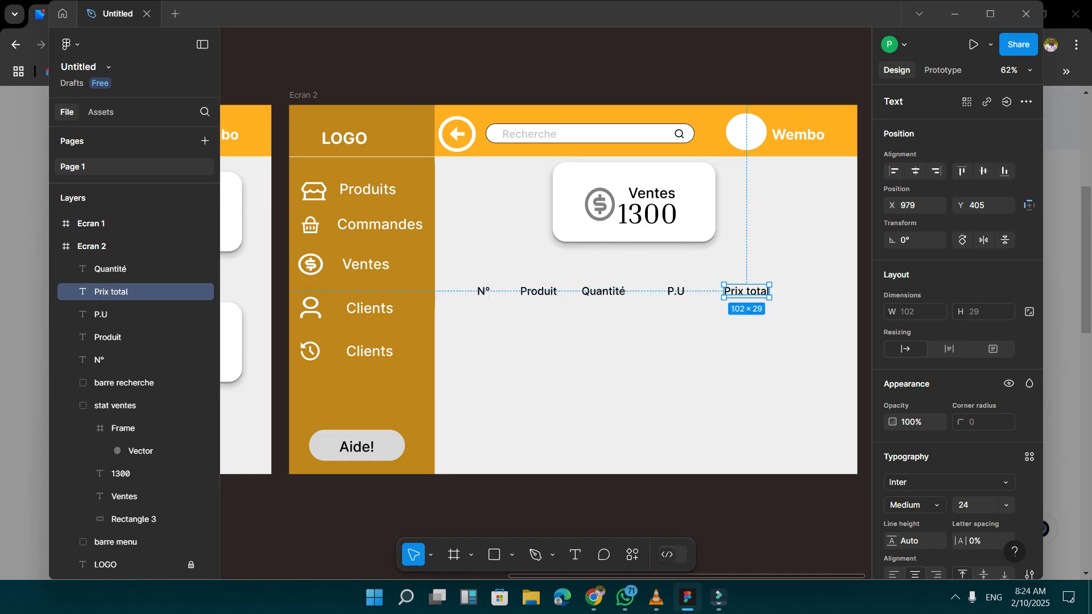
pyautogui.press('Escape')
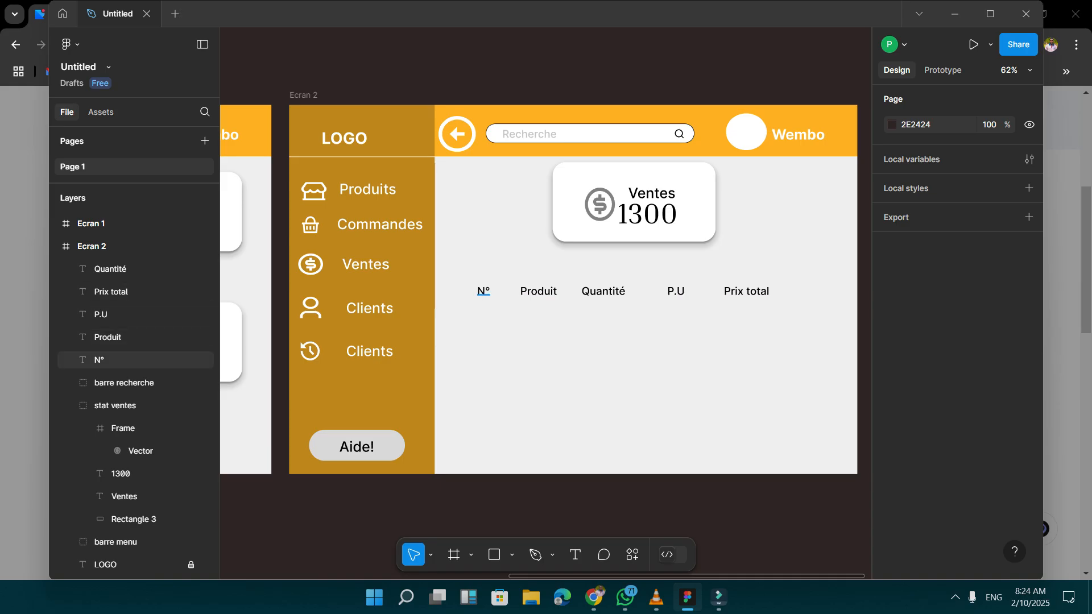
# Group the five table headings from N° to Prix total and duplicate the group.
pyautogui.click(99, 359)
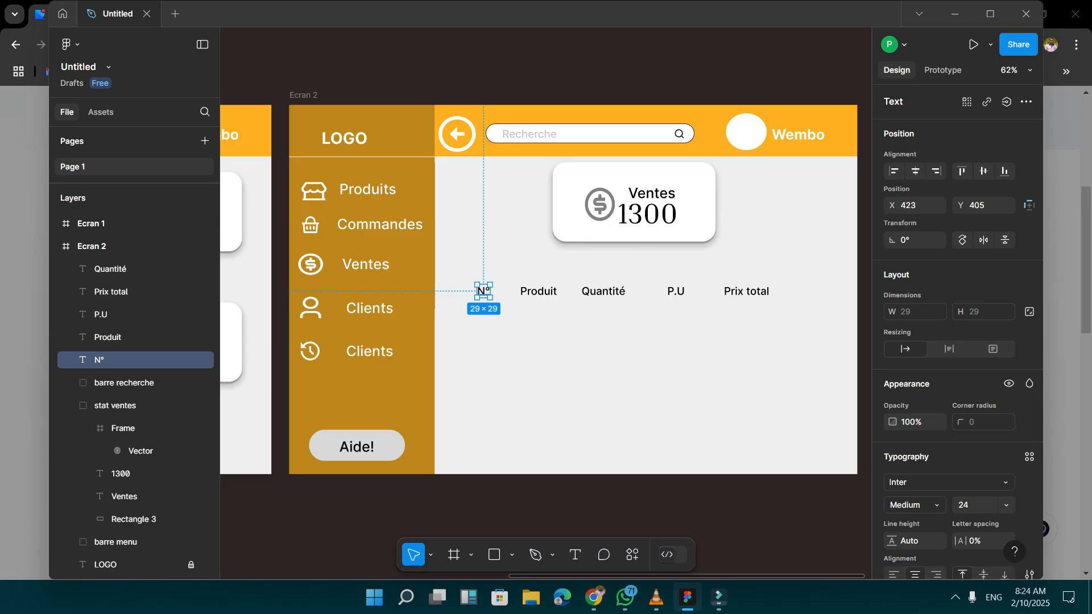
pyautogui.moveTo(464, 273); pyautogui.dragTo(783, 307)
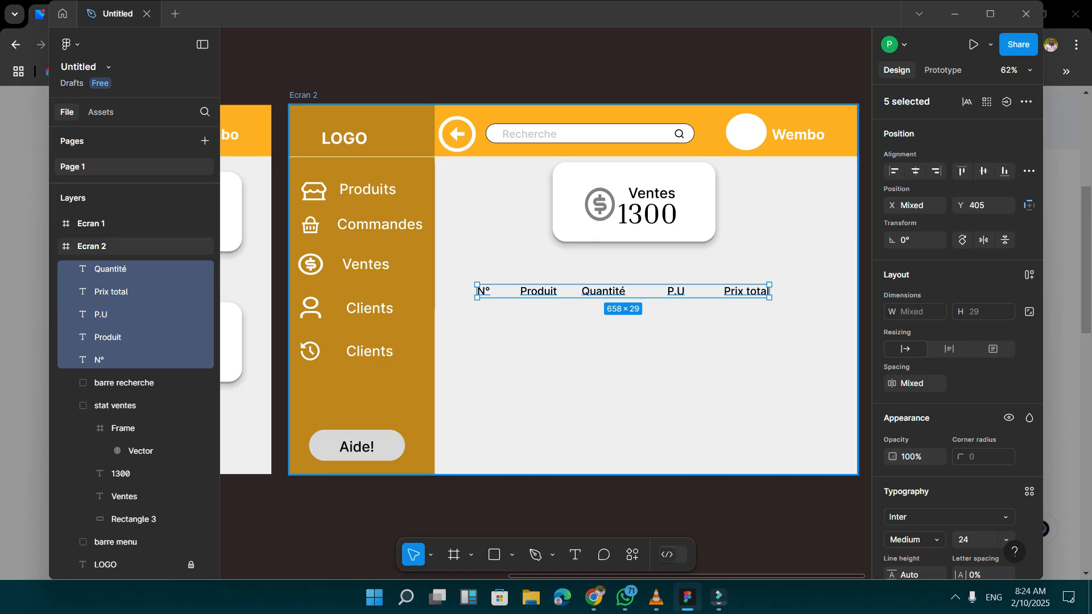
pyautogui.hotkey('ctrl', 'g')
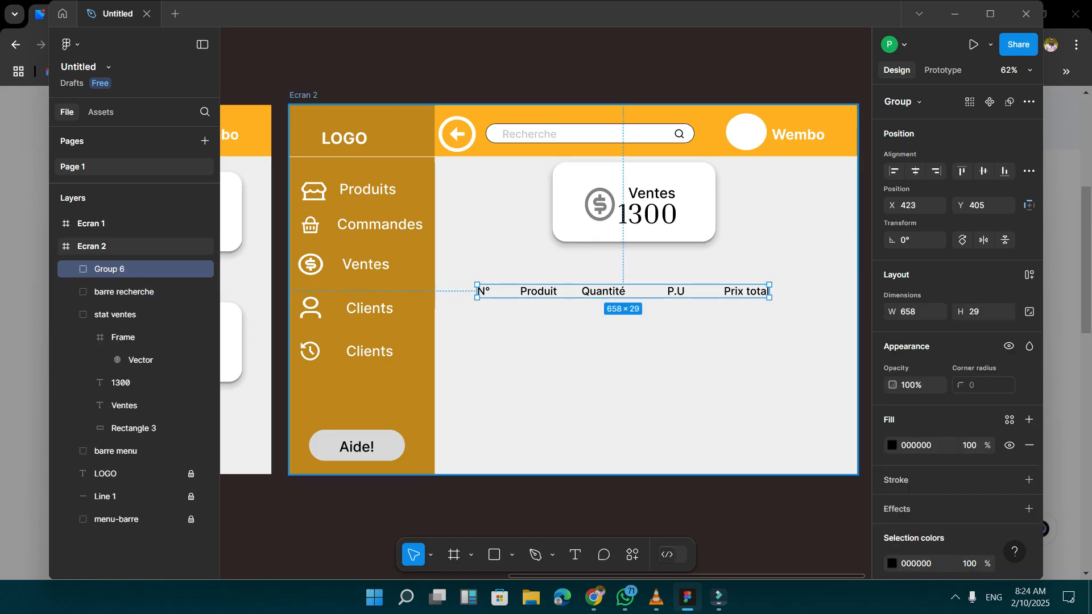
pyautogui.hotkey('ctrl', 'g')
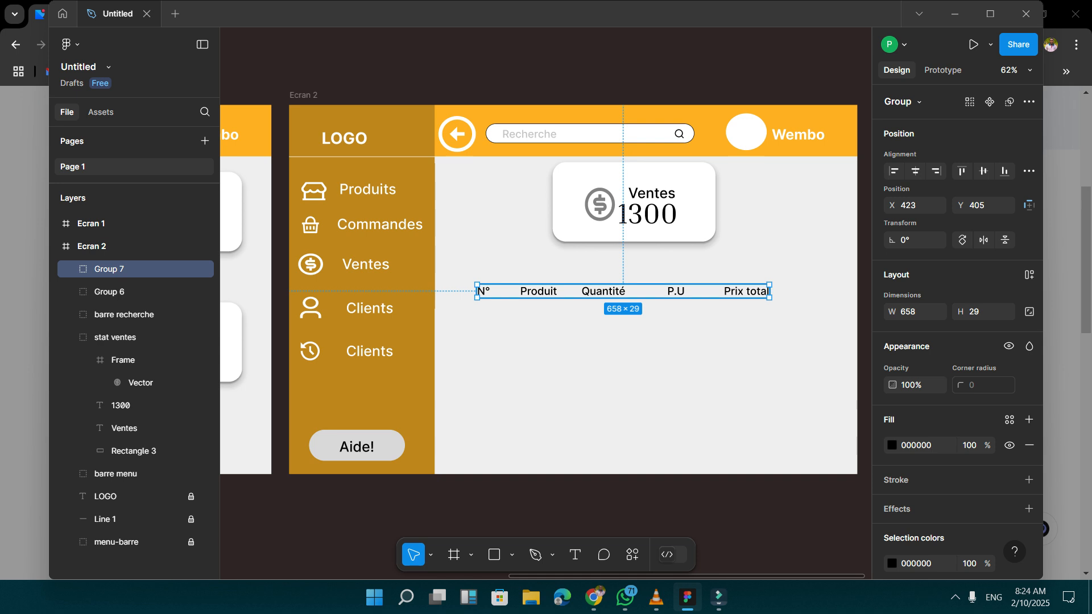
# Move the duplicated heading row down to Y 465 and add two more copies at Y 525 and Y 585.
pyautogui.hotkey('shift', 'Down')
pyautogui.hotkey('shift', 'Down')
pyautogui.hotkey('shift', 'Down')
pyautogui.hotkey('shift', 'Down')
pyautogui.hotkey('shift', 'Down')
pyautogui.hotkey('shift', 'Down')
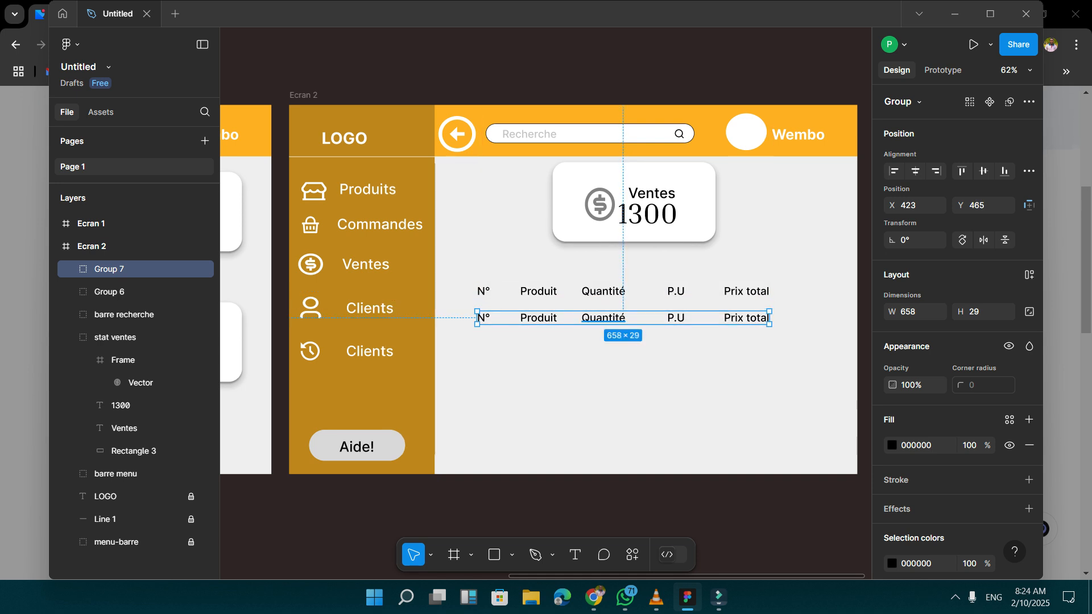
pyautogui.hotkey('ctrl', 'd')
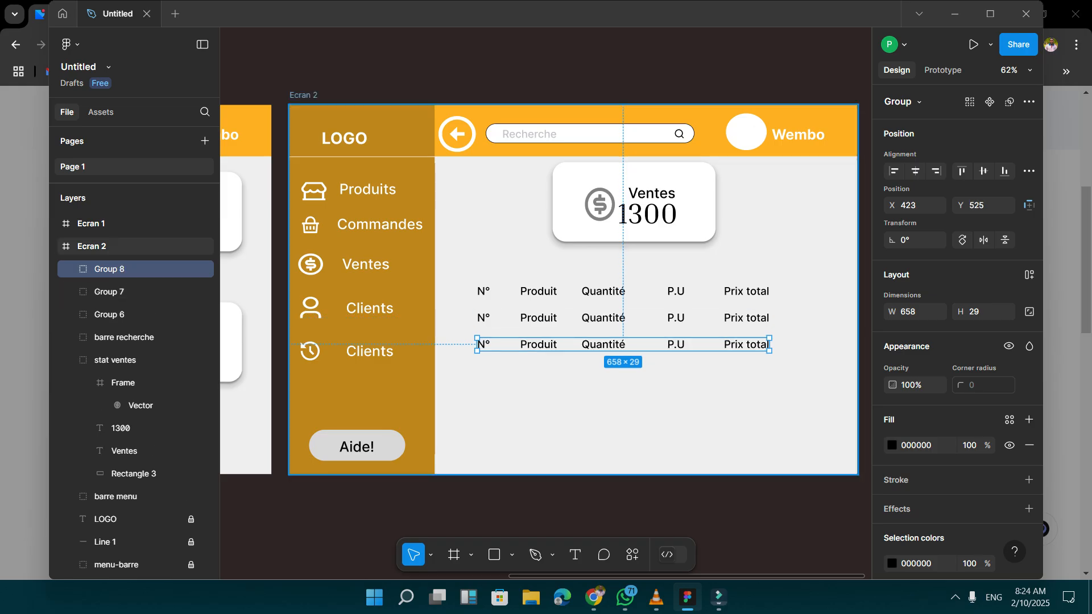
pyautogui.hotkey('ctrl', 'd')
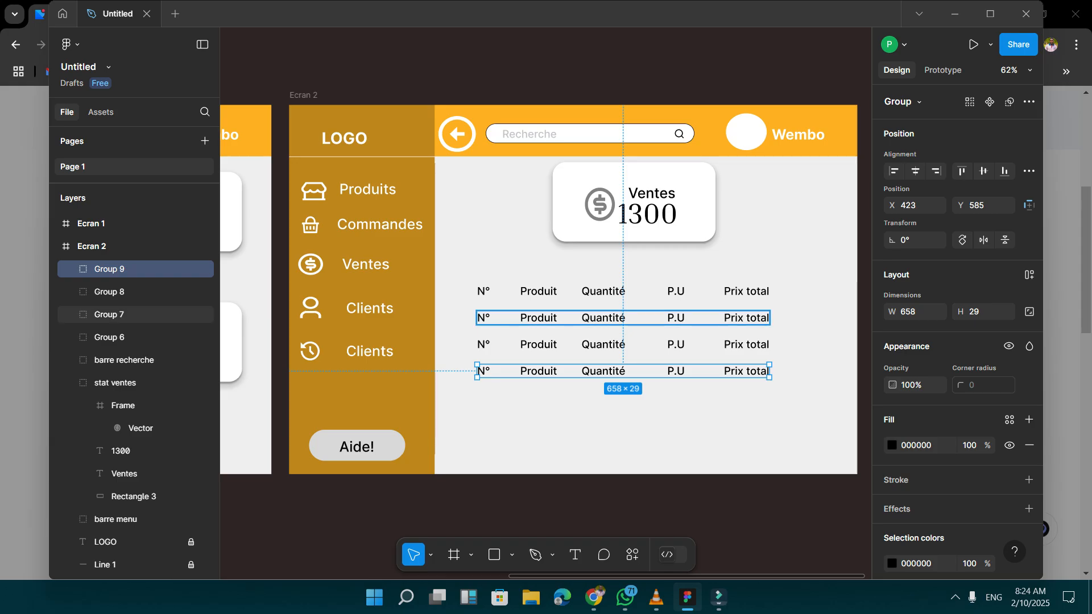
# In the first row below the headings, change the N° text to 1 and the Produit text to Ordinateur.
pyautogui.doubleClick(484, 318)
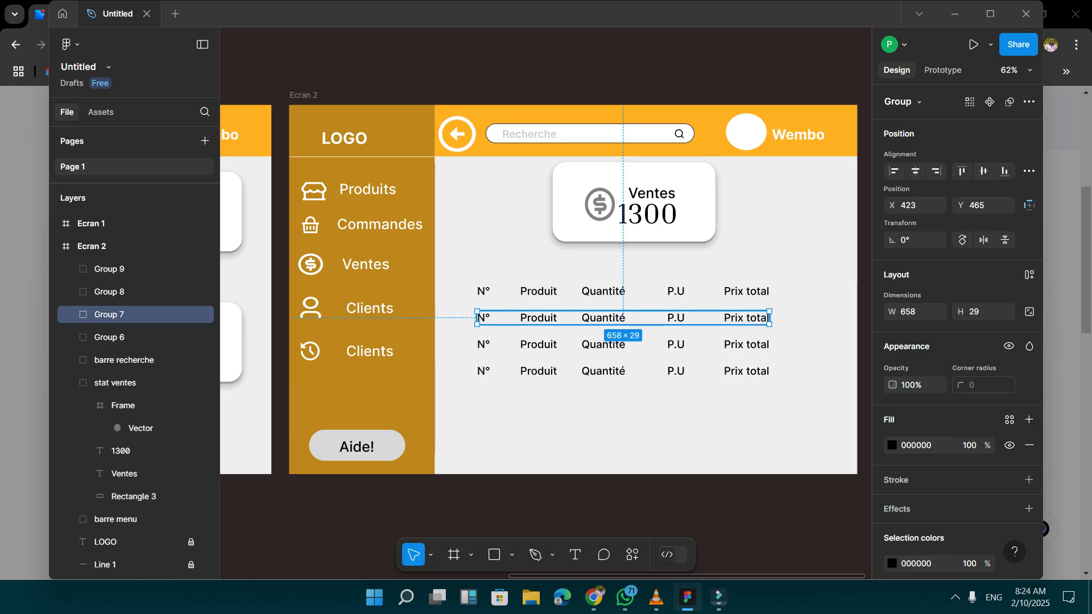
pyautogui.doubleClick(483, 318)
pyautogui.write('1')
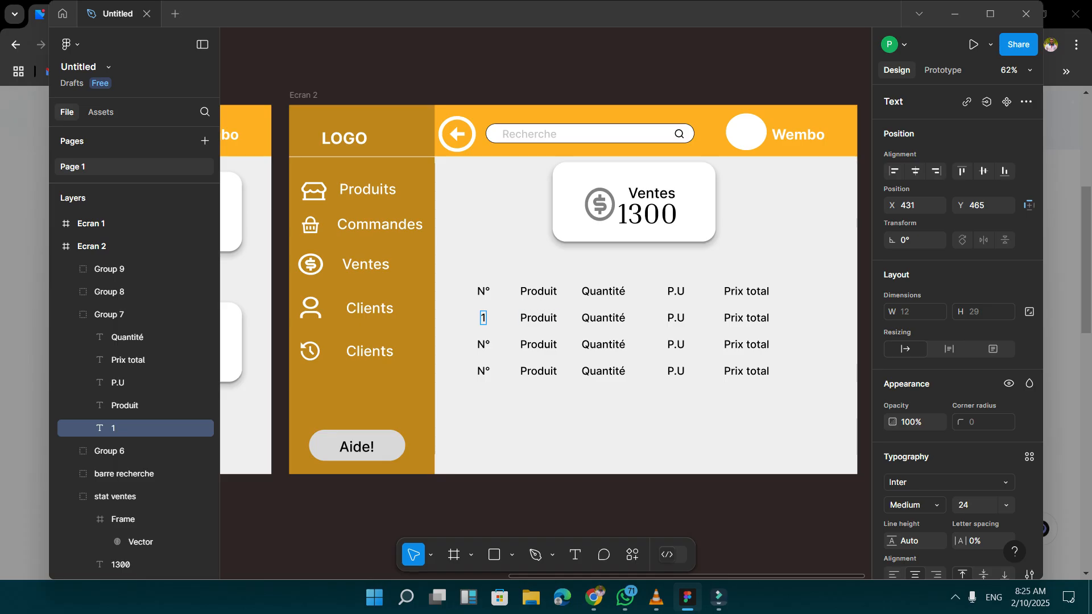
pyautogui.click(538, 318)
pyautogui.doubleClick(538, 318)
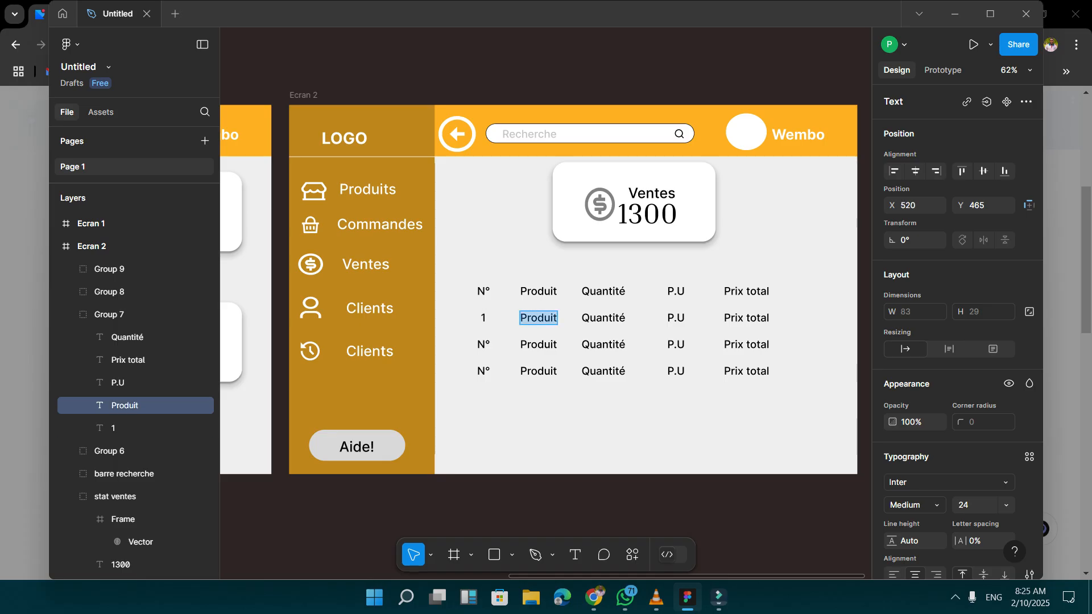
pyautogui.write('Or')
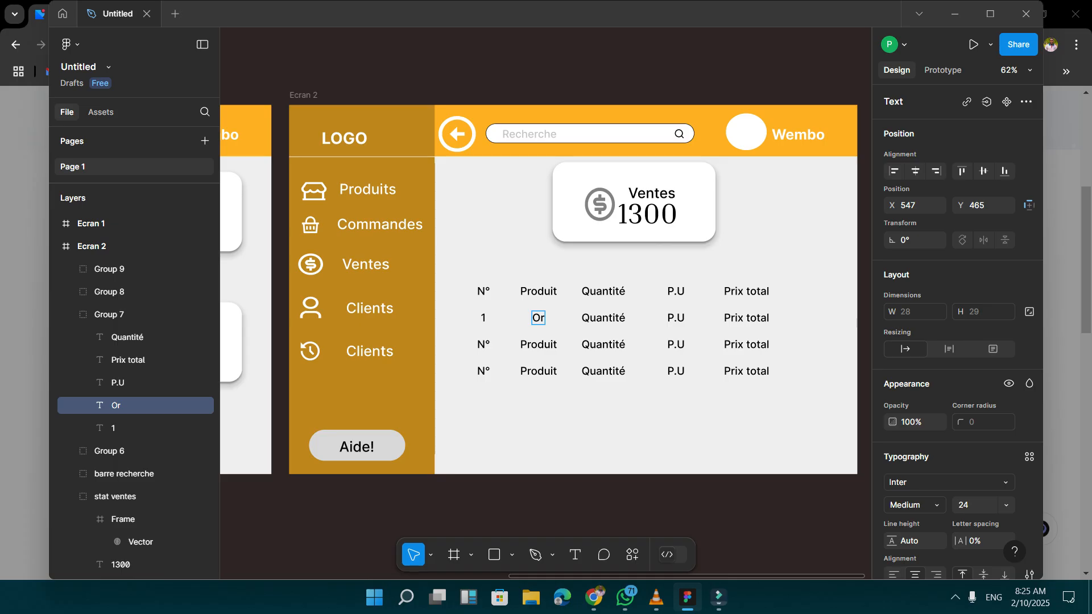
pyautogui.write('dinateur')
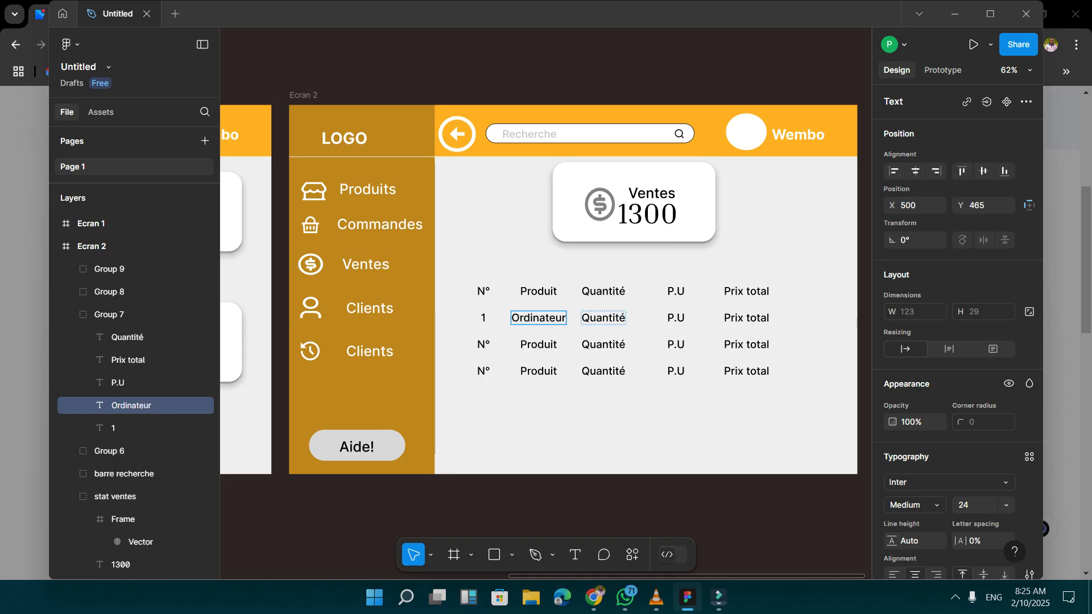
# Set the Ordinateur row's quantity to 15 and its unit price to 1k.
pyautogui.doubleClick(603, 318)
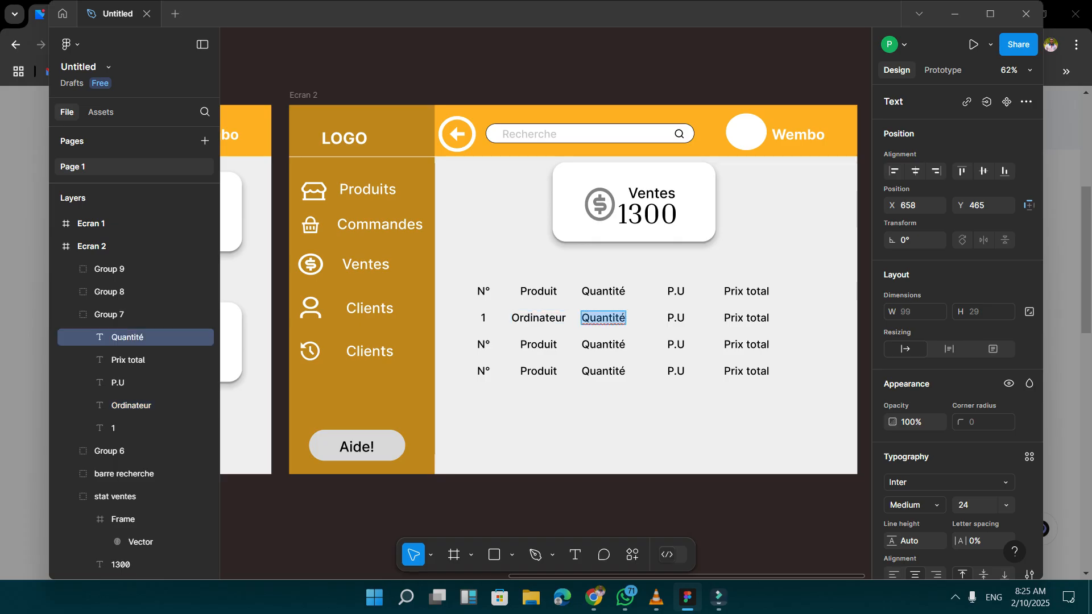
pyautogui.write('15')
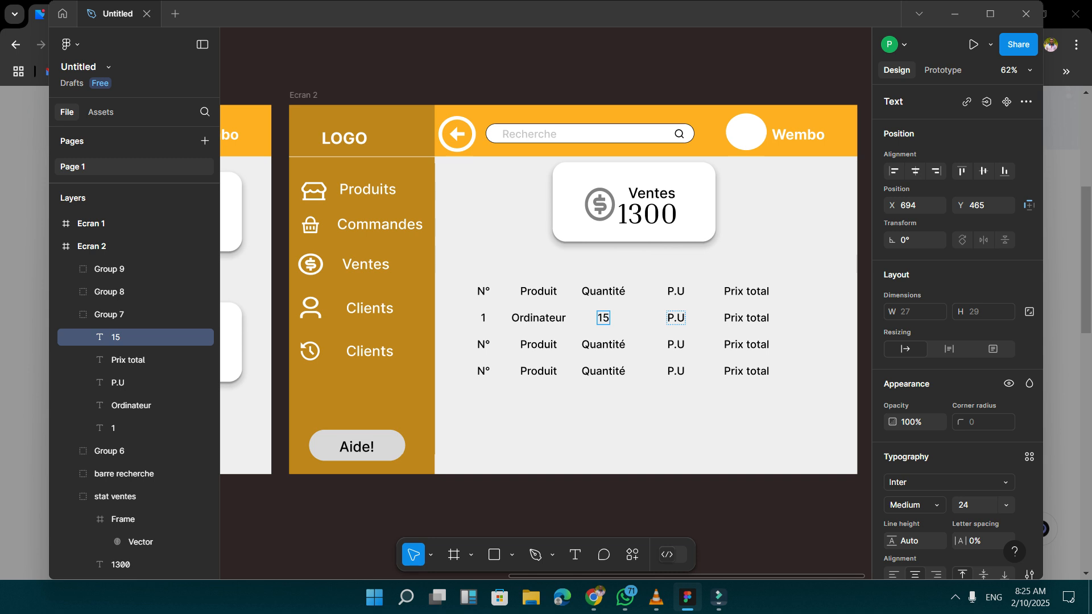
pyautogui.click(675, 318)
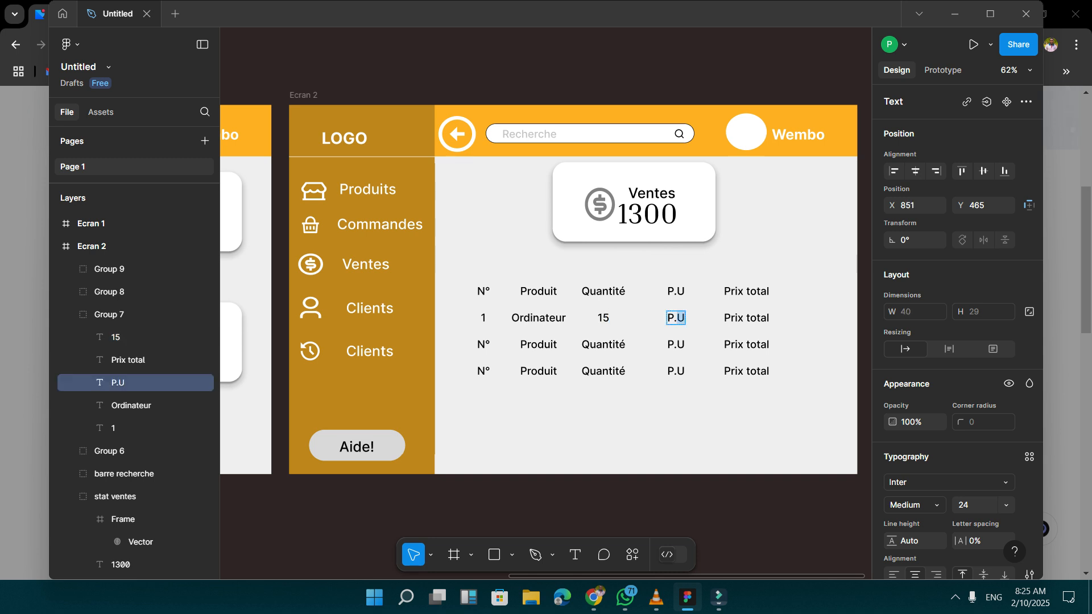
pyautogui.doubleClick(671, 318)
pyautogui.click(675, 318)
pyautogui.press('Escape')
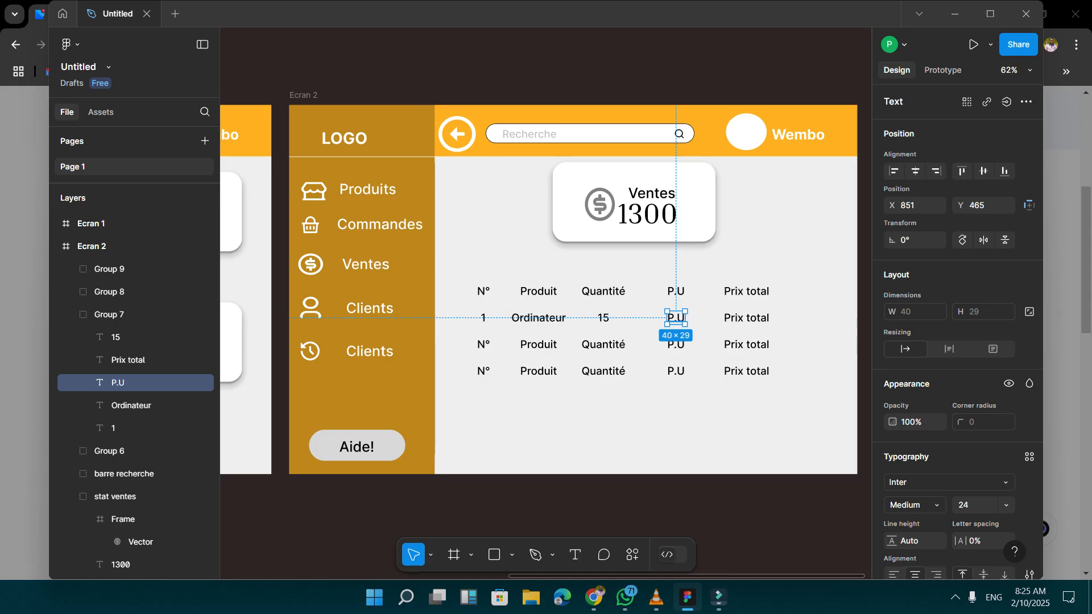
pyautogui.hotkey('ctrl', 'a')
pyautogui.doubleClick(675, 318)
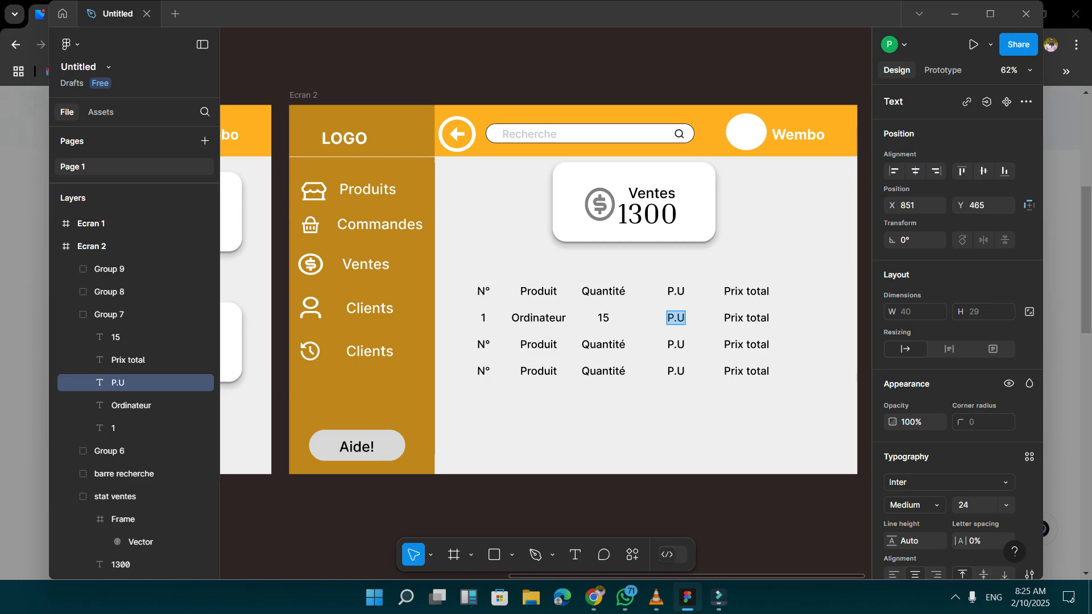
pyautogui.write('1k')
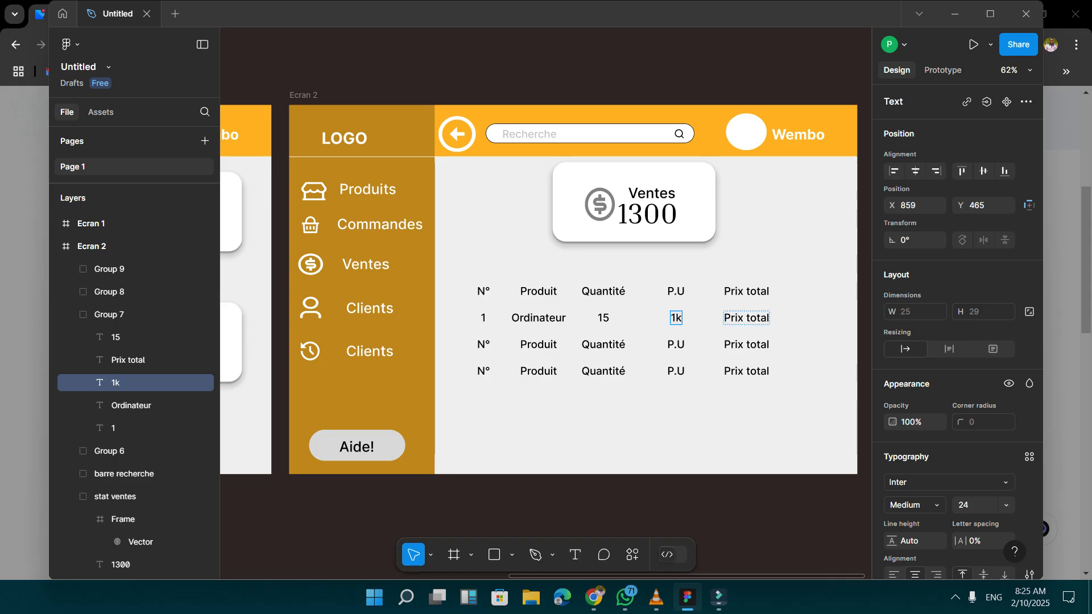
# Replace the Prix total text in the Ordinateur row with 15k.
pyautogui.doubleClick(734, 318)
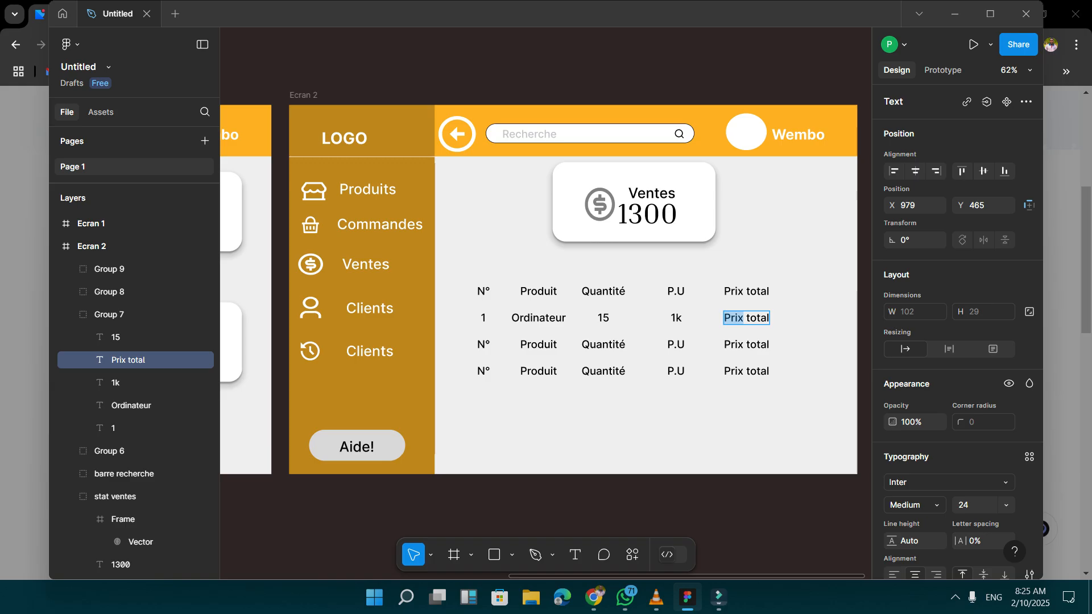
pyautogui.press('BackSpace')
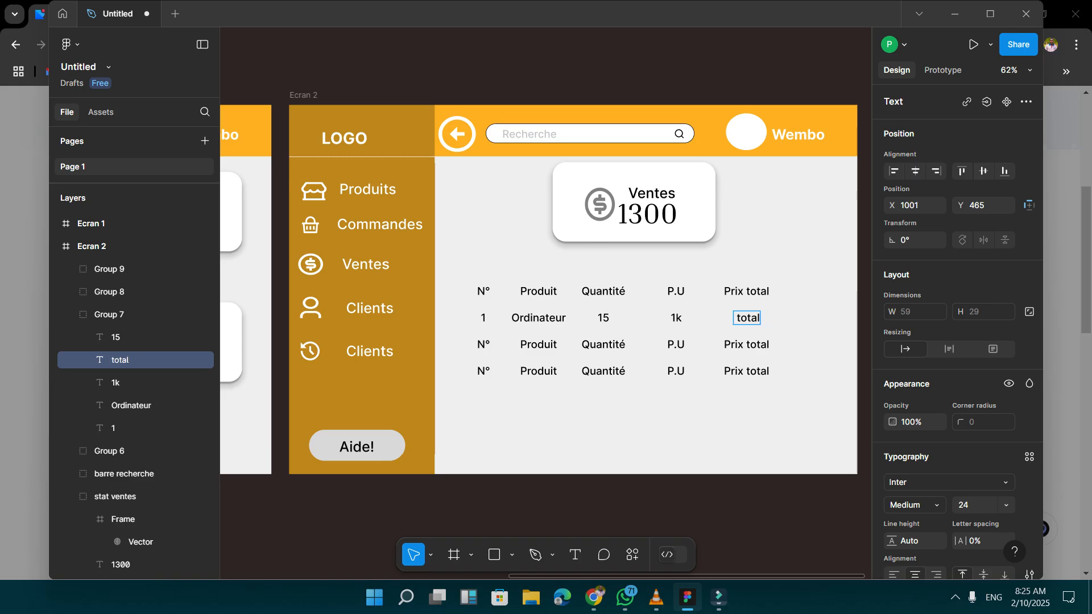
pyautogui.press('Delete')
pyautogui.press('Delete')
pyautogui.press('Delete')
pyautogui.press('Delete')
pyautogui.press('Delete')
pyautogui.press('Delete')
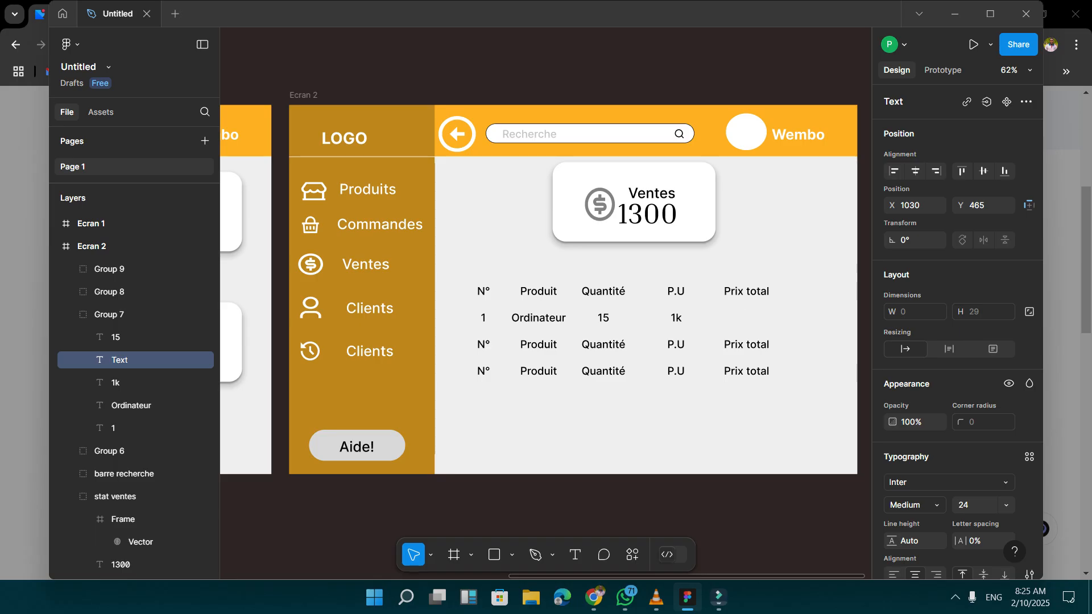
pyautogui.write('15k')
# Duplicate the whole Ordinateur row group in place.
pyautogui.click(482, 318)
pyautogui.click(533, 318)
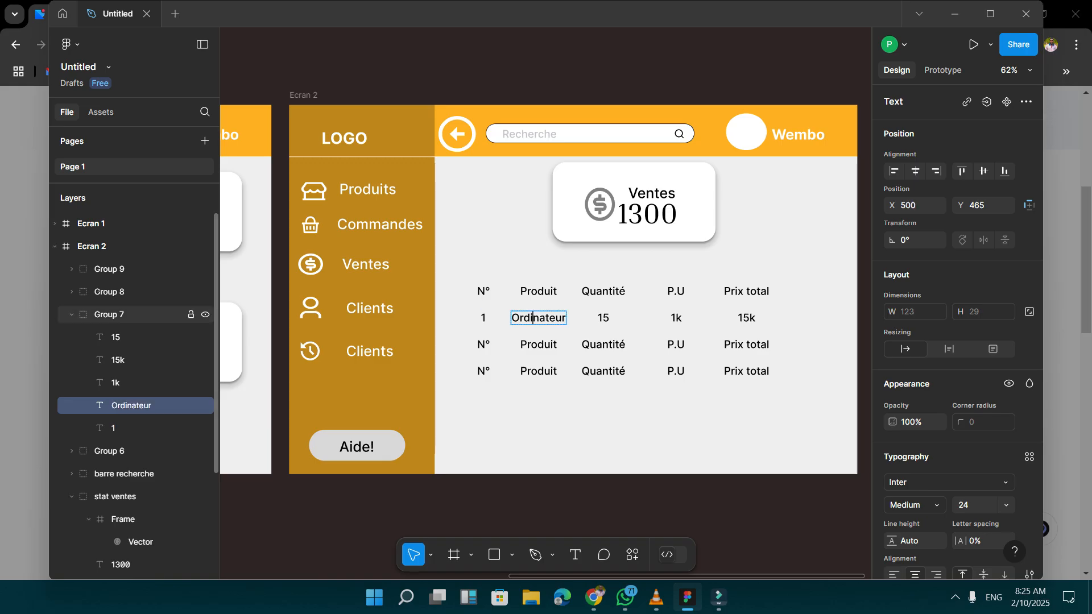
pyautogui.click(109, 314)
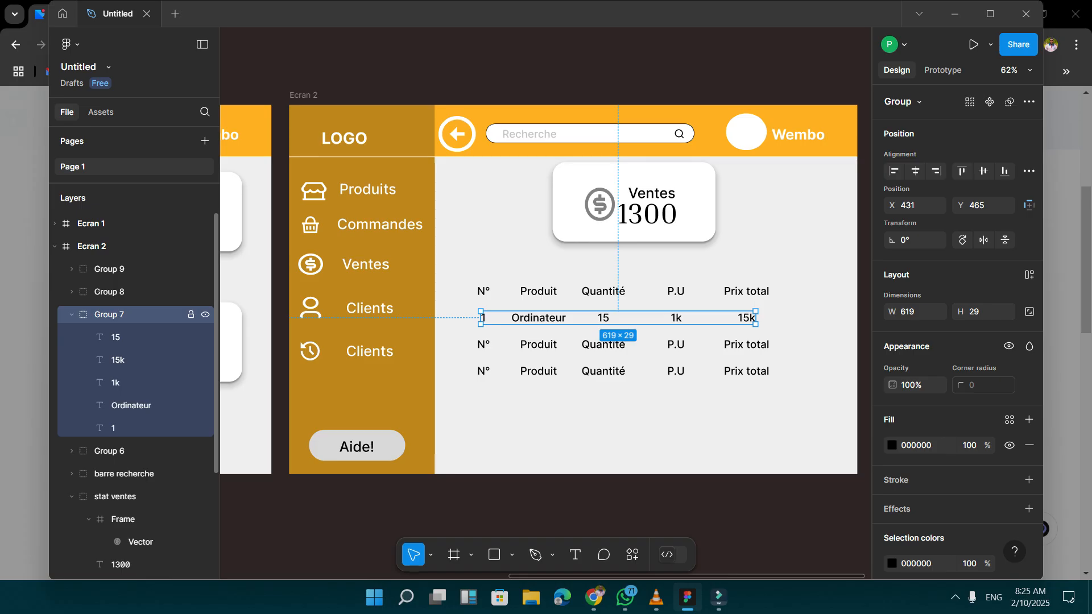
pyautogui.hotkey('ctrl', 'g')
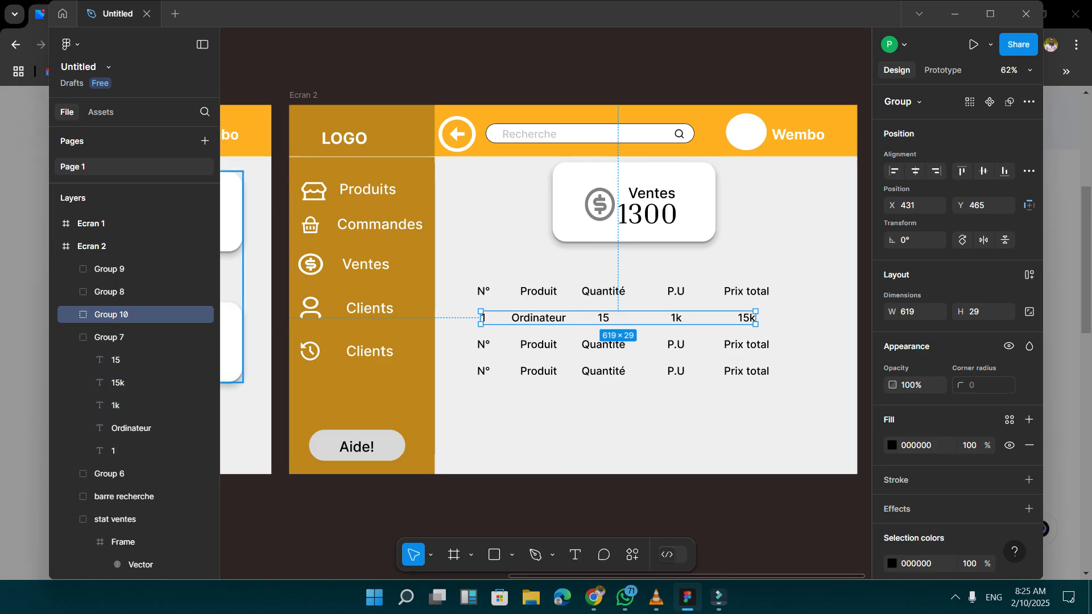
# Delete the two leftover heading row copies below the Ordinateur row.
pyautogui.click(538, 344)
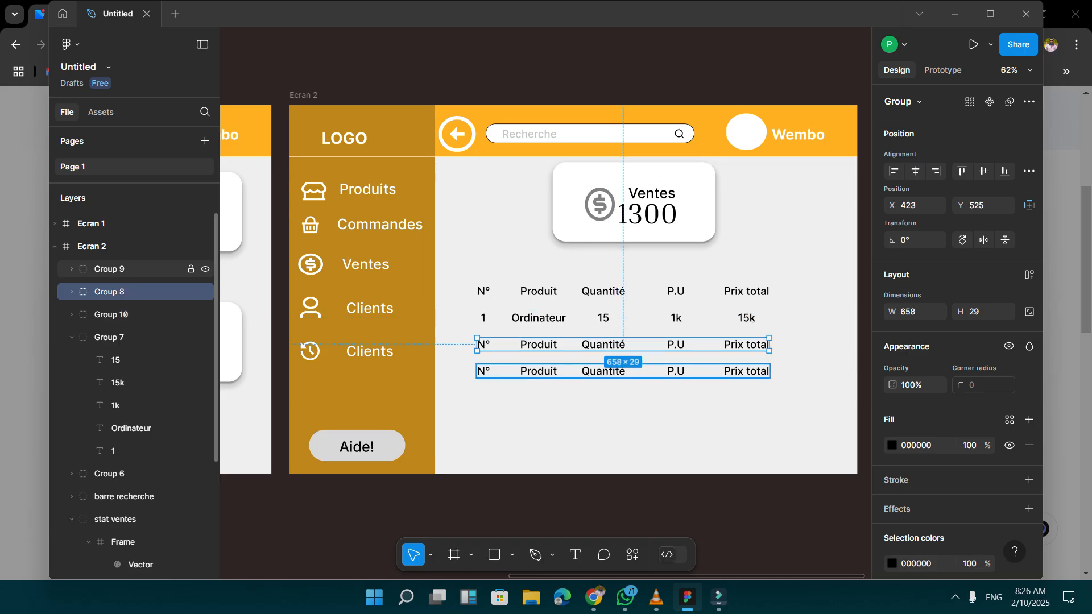
pyautogui.press('Delete')
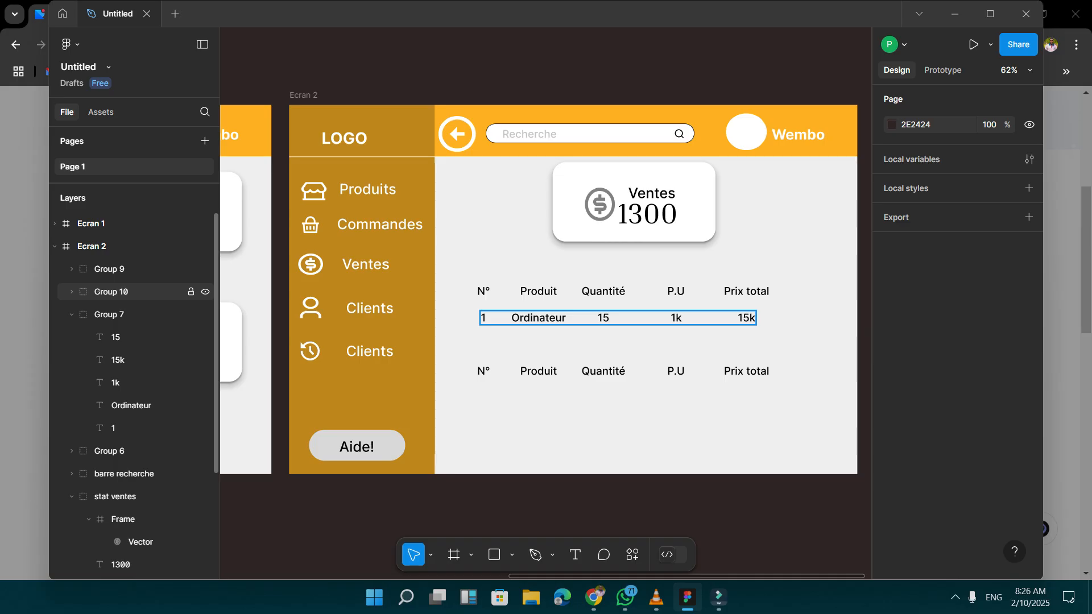
pyautogui.click(111, 291)
pyautogui.click(109, 269)
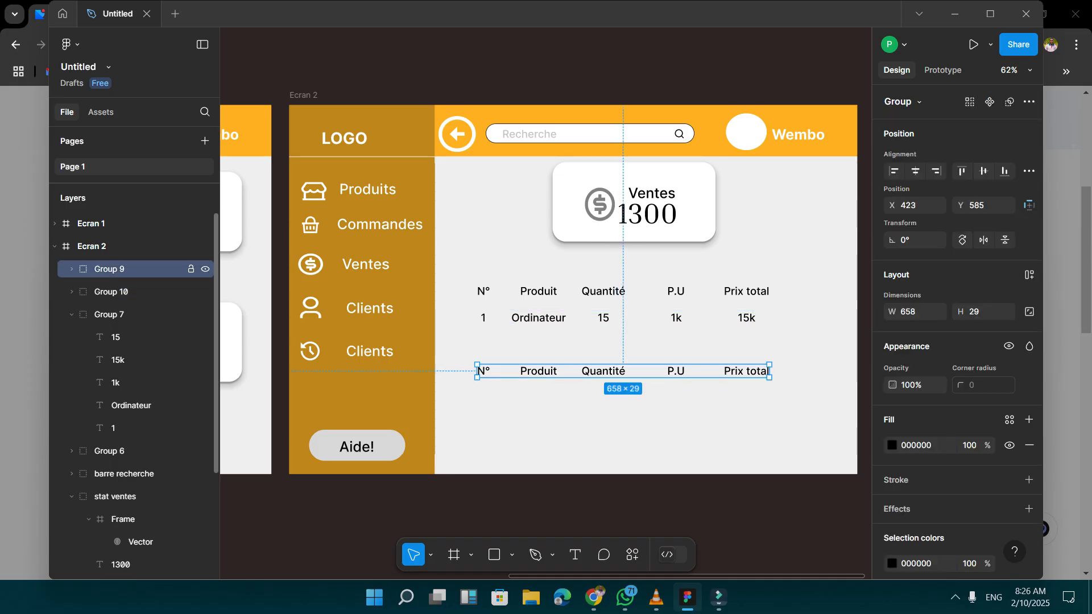
pyautogui.press('Delete')
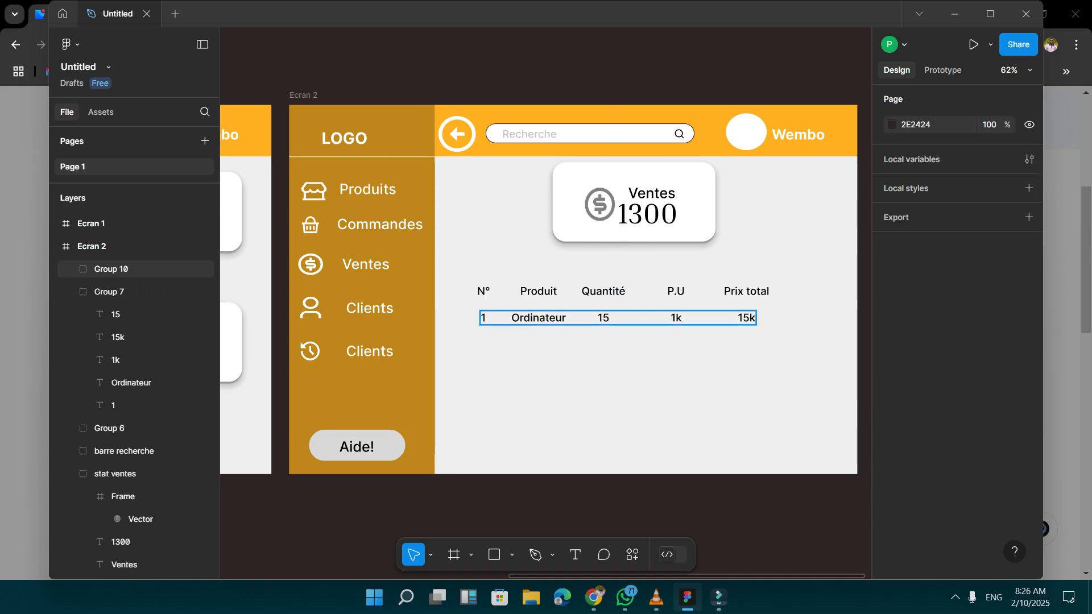
# Move the Ordinateur row copy down to Y 535 and add two more copies beneath it, the last at about X 443, Y 675.
pyautogui.moveTo(618, 317); pyautogui.dragTo(618, 348)
pyautogui.hotkey('ctrl', 'c')
pyautogui.hotkey('ctrl', 'v')
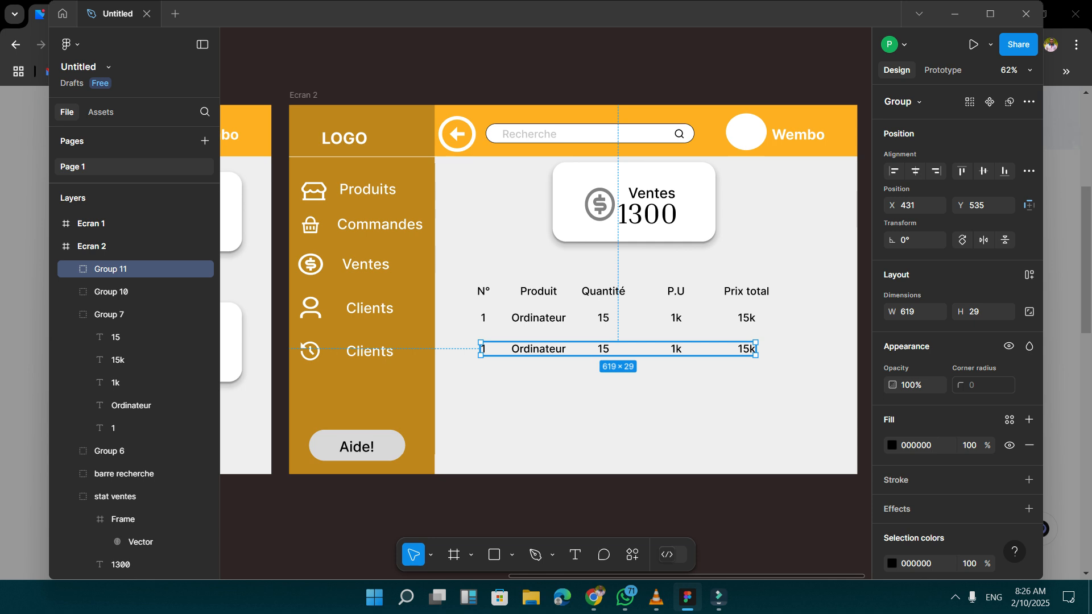
pyautogui.moveTo(618, 348); pyautogui.dragTo(625, 411)
pyautogui.press('Down')
pyautogui.press('Down')
pyautogui.press('Down')
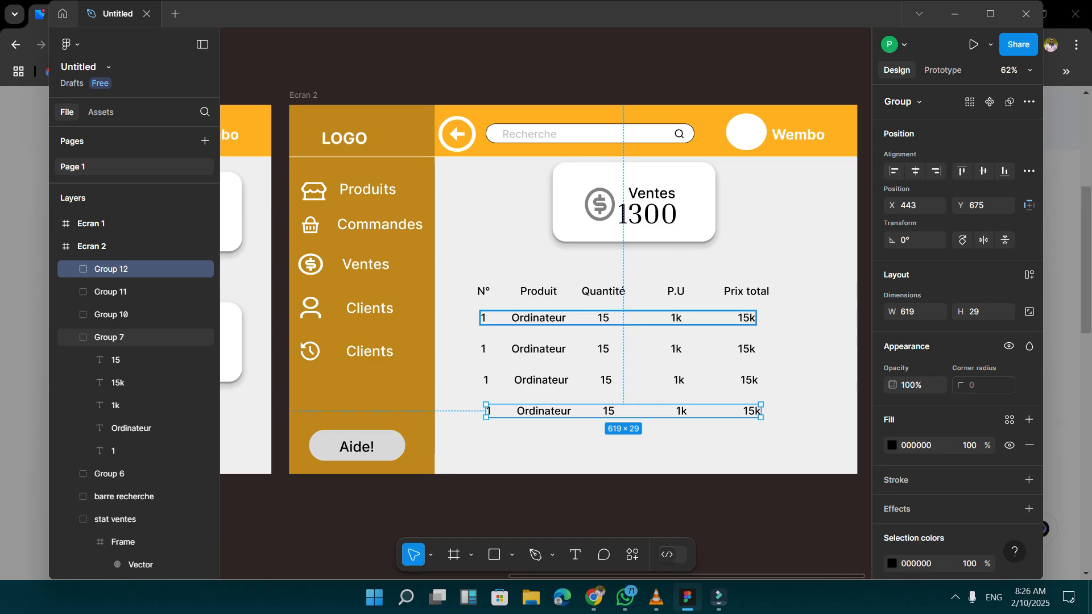
# Set the second data row's quantity to 8 and its unit price to 0.5k.
pyautogui.click(604, 349)
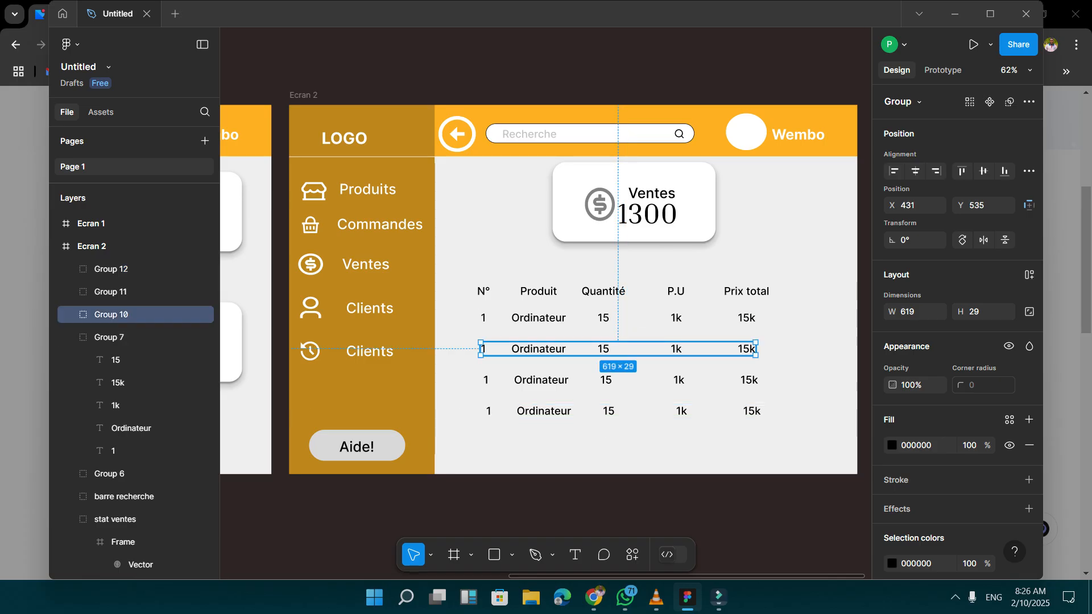
pyautogui.click(603, 348)
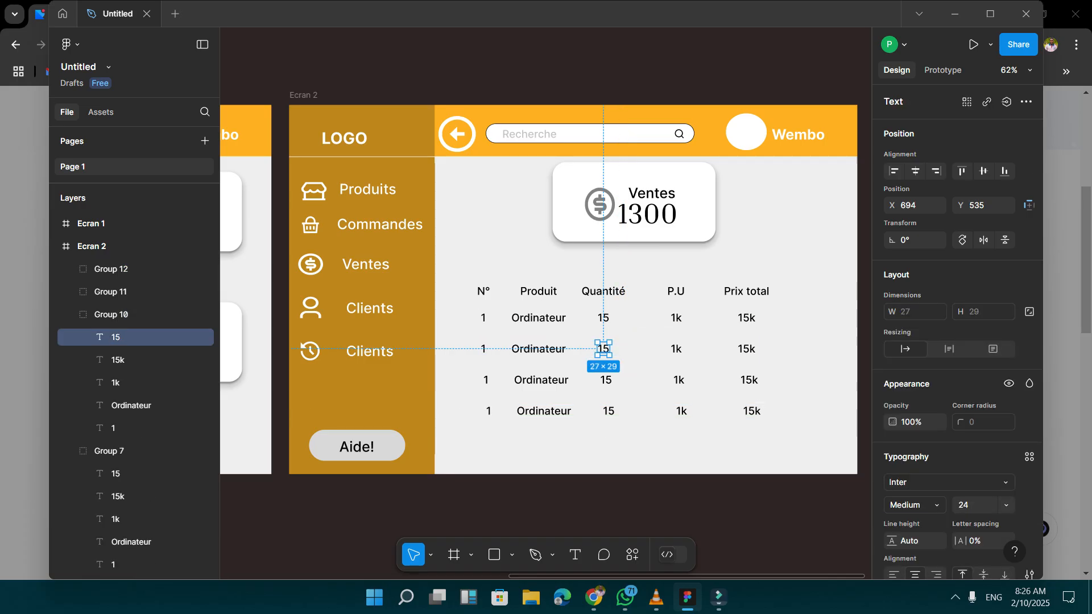
pyautogui.doubleClick(603, 348)
pyautogui.write('8')
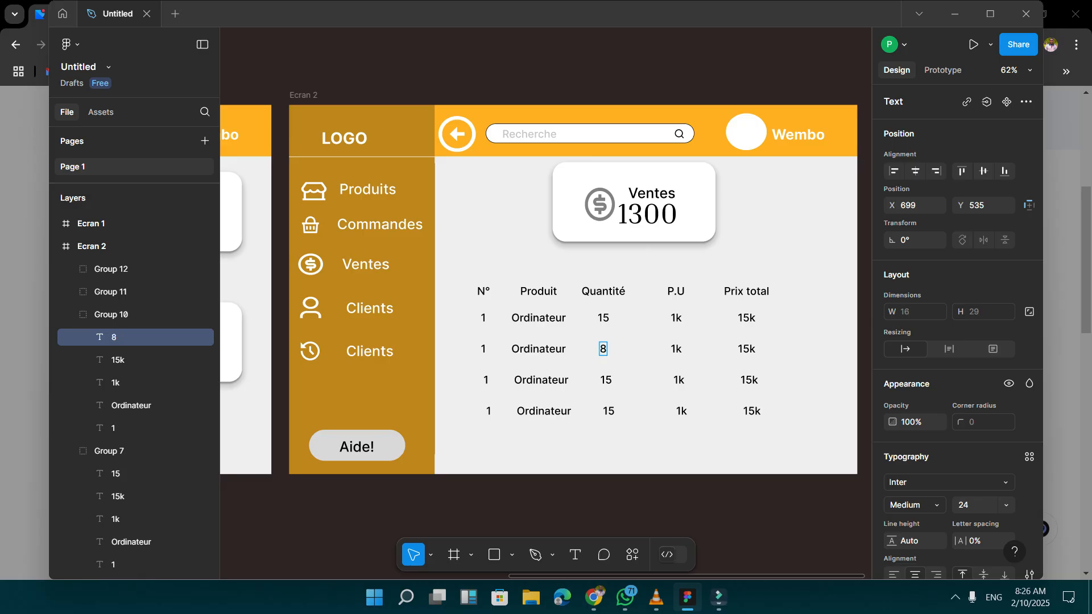
pyautogui.doubleClick(676, 348)
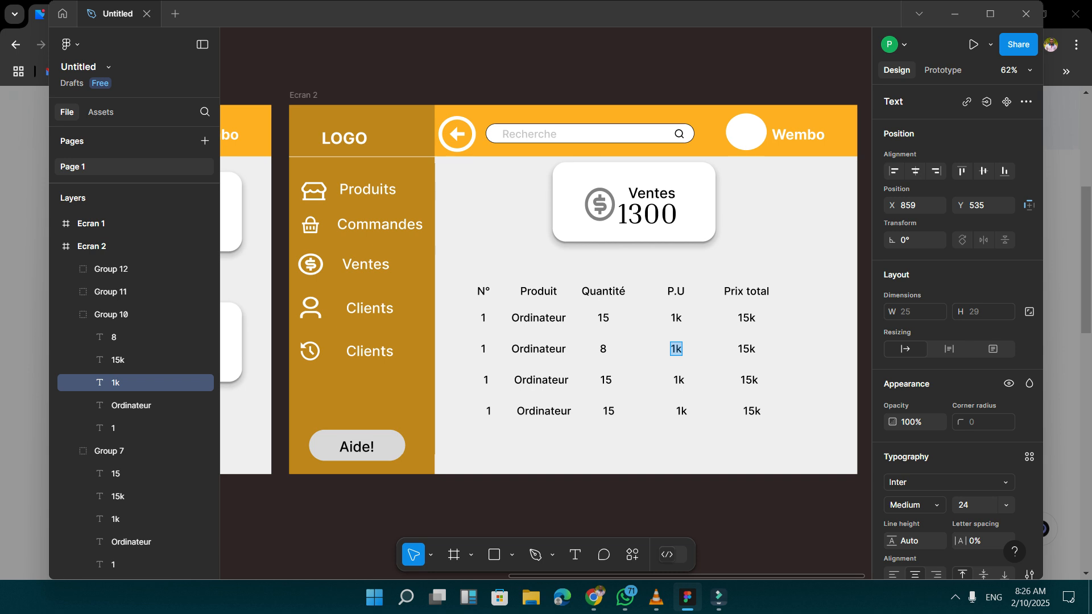
pyautogui.write('0.5k')
# Set the second data row's total price to 4k and change its product to moto.
pyautogui.doubleClick(746, 349)
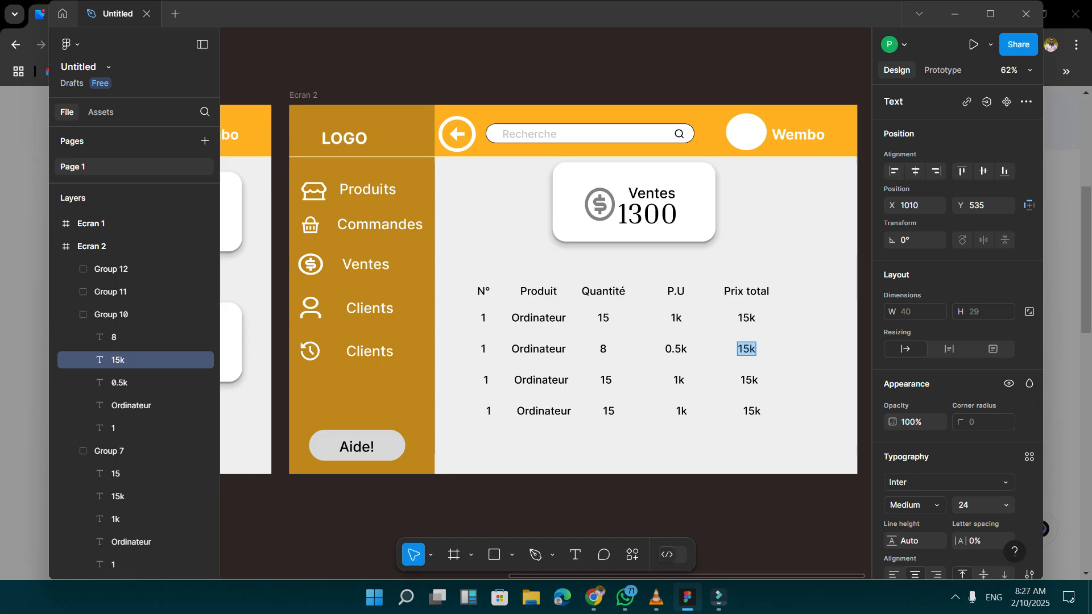
pyautogui.write('4k')
pyautogui.doubleClick(538, 349)
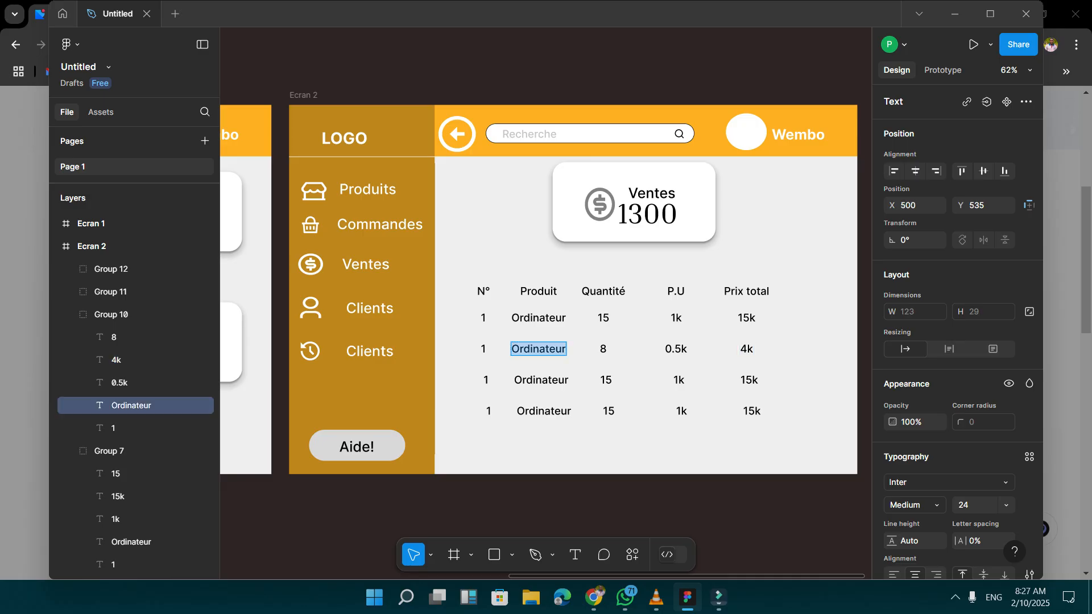
pyautogui.write('moto')
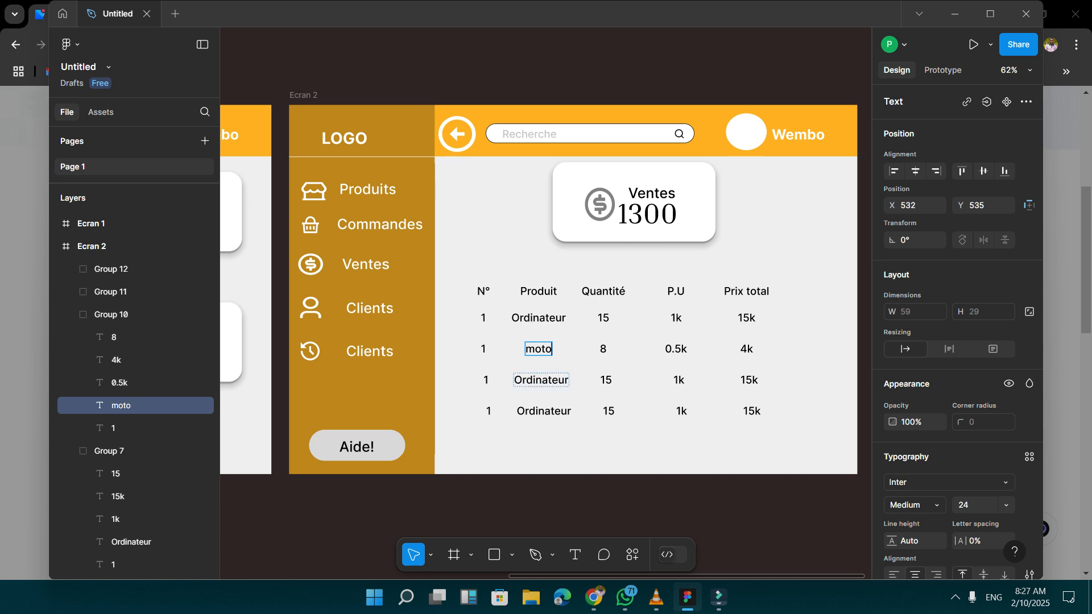
pyautogui.press('Escape')
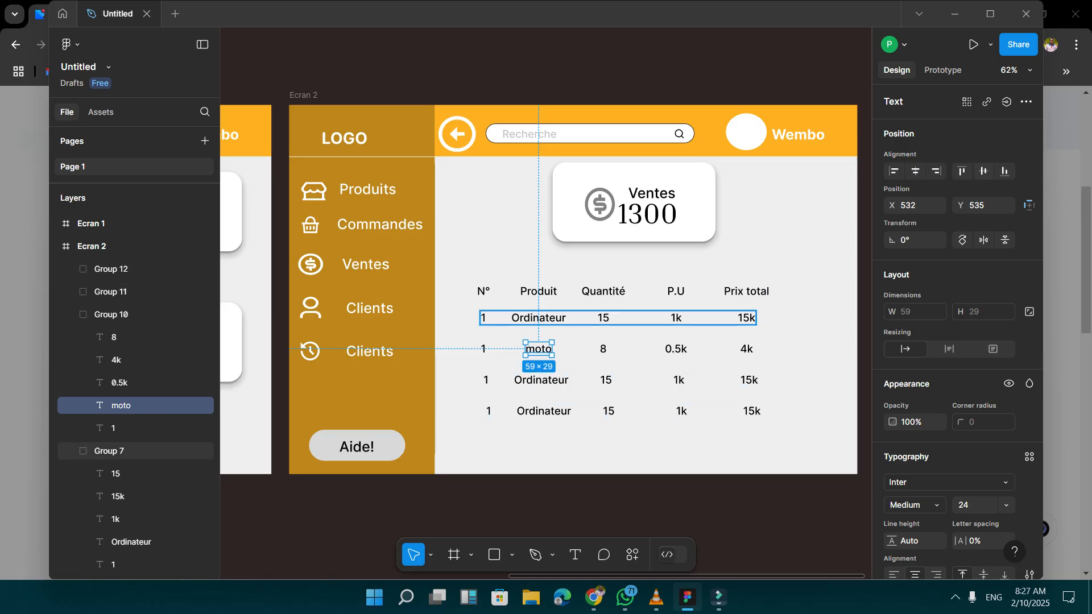
# Number the second, third and fourth data rows of the sales table 2, 3 and 4 in the N° column.
pyautogui.click(483, 348)
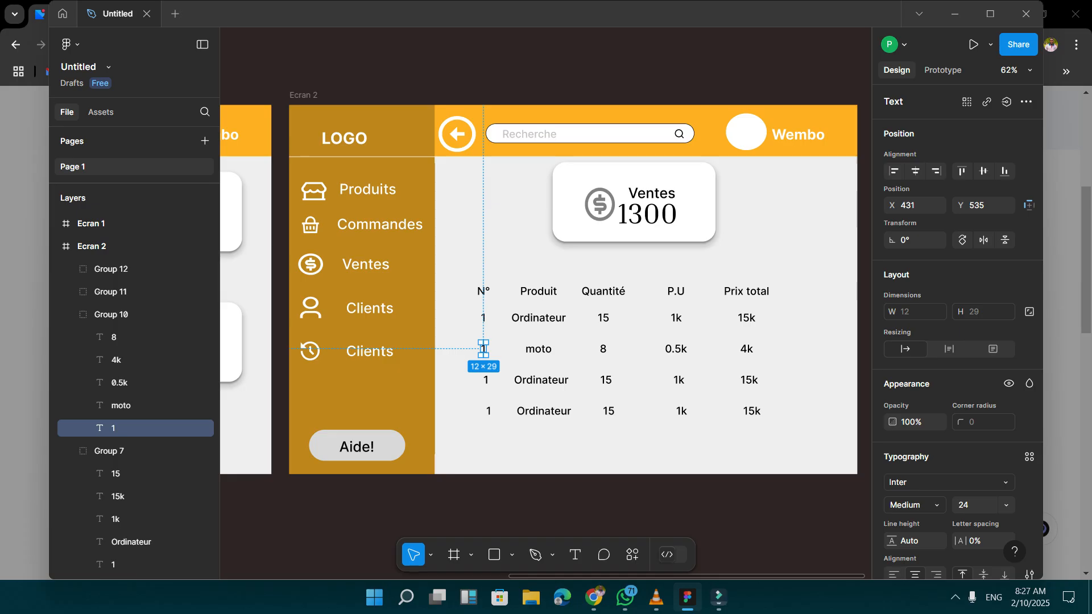
pyautogui.doubleClick(483, 348)
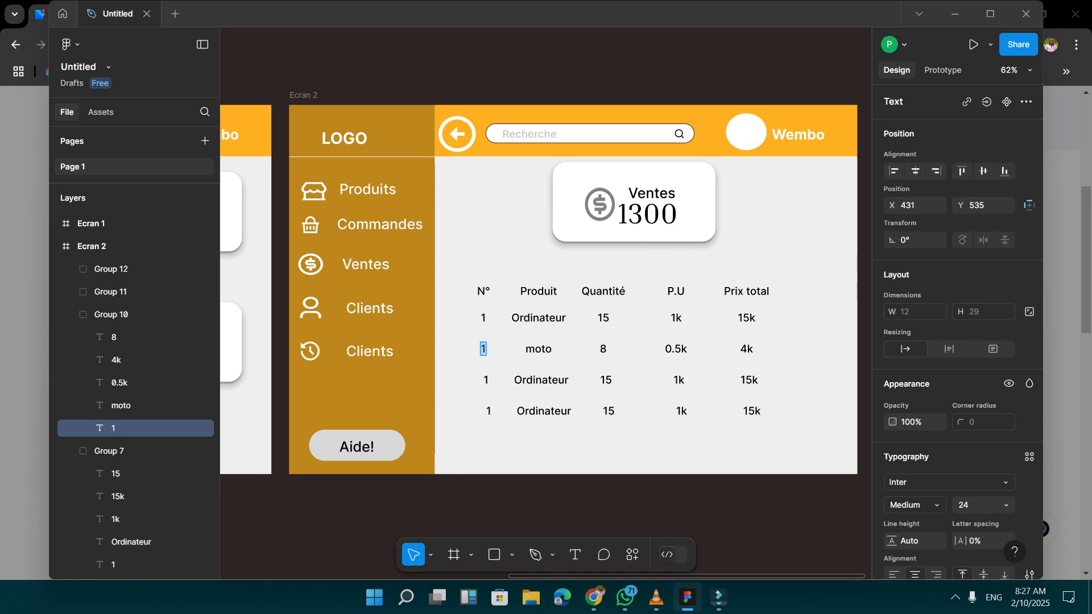
pyautogui.write('2')
pyautogui.doubleClick(486, 380)
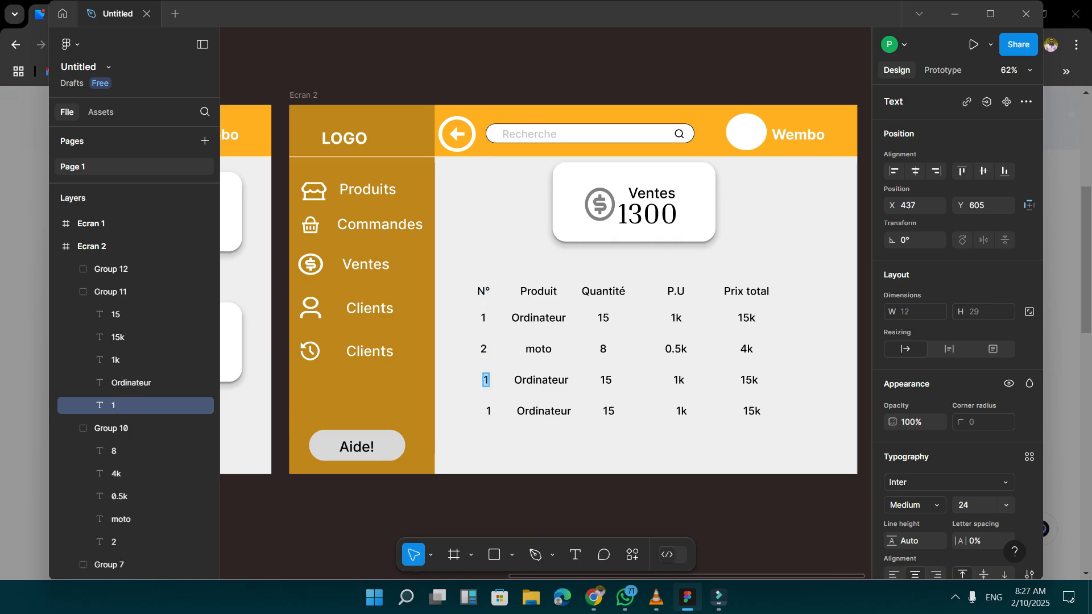
pyautogui.write('3')
pyautogui.doubleClick(487, 410)
pyautogui.write('4')
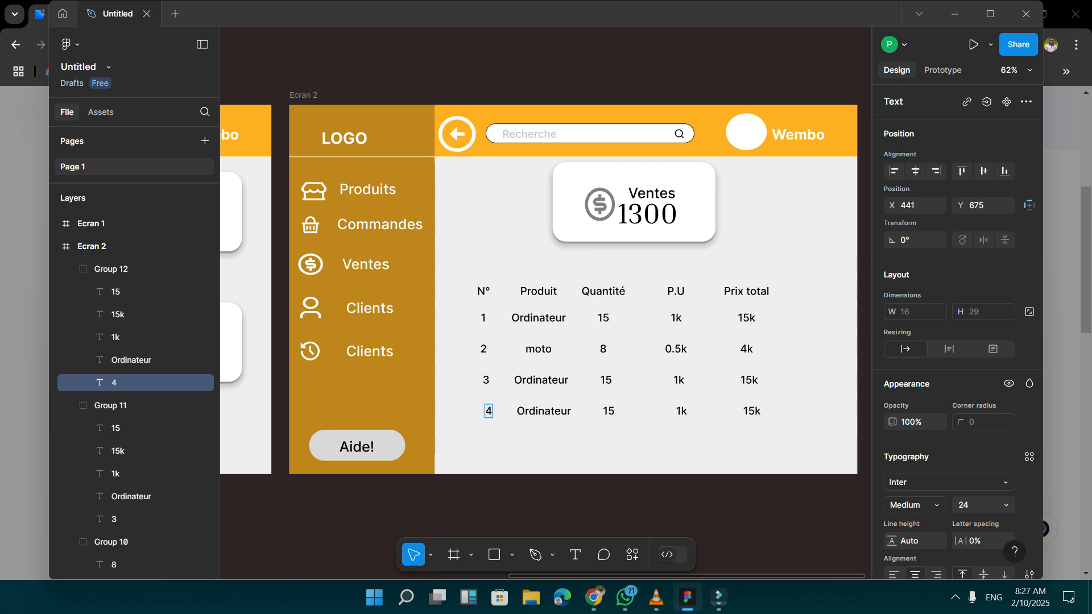
pyautogui.press('Escape')
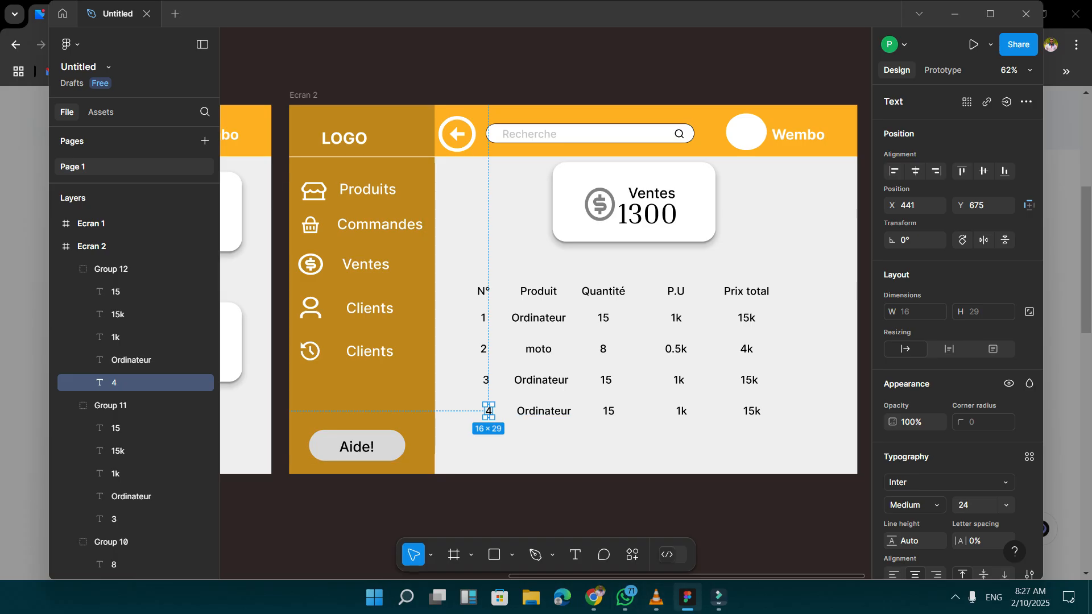
# Switch to the Remix Icon site in Chrome and search its icons for "next".
pyautogui.moveTo(687, 597)
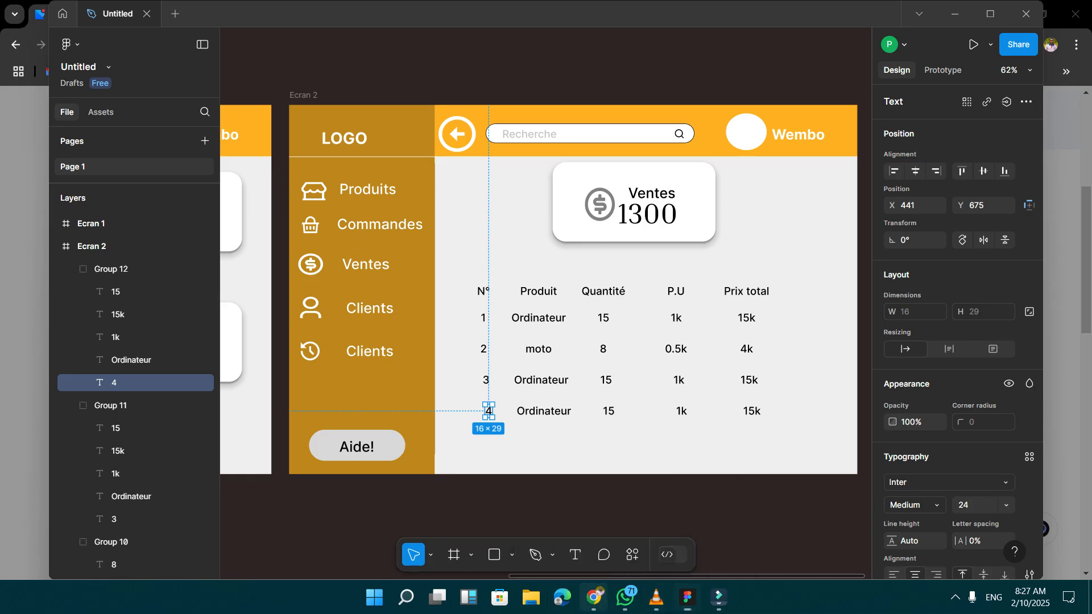
pyautogui.click(593, 597)
pyautogui.press('Escape')
pyautogui.doubleClick(343, 151)
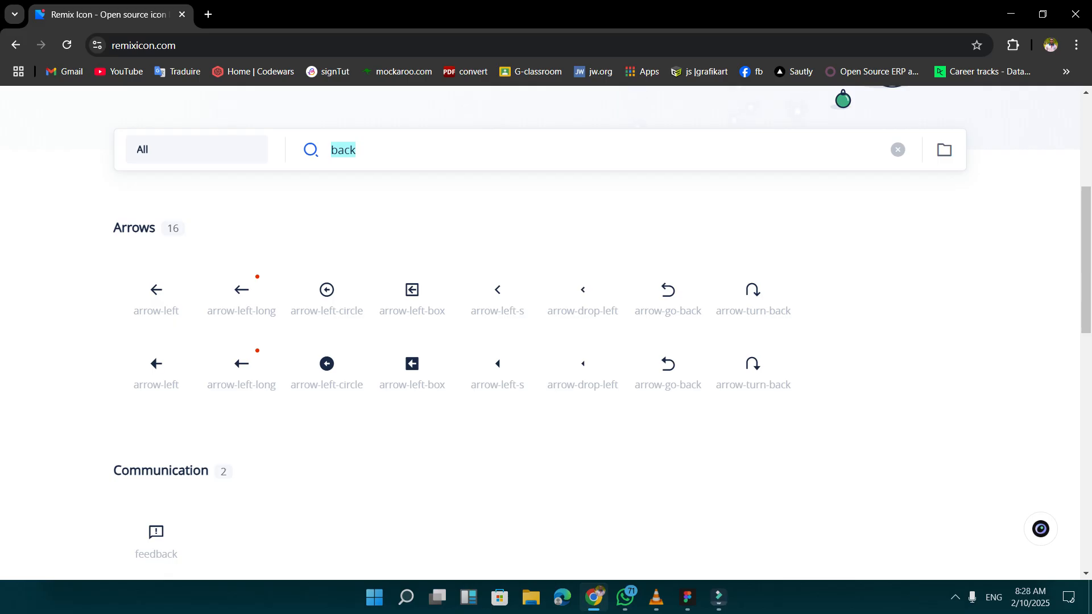
pyautogui.write('next')
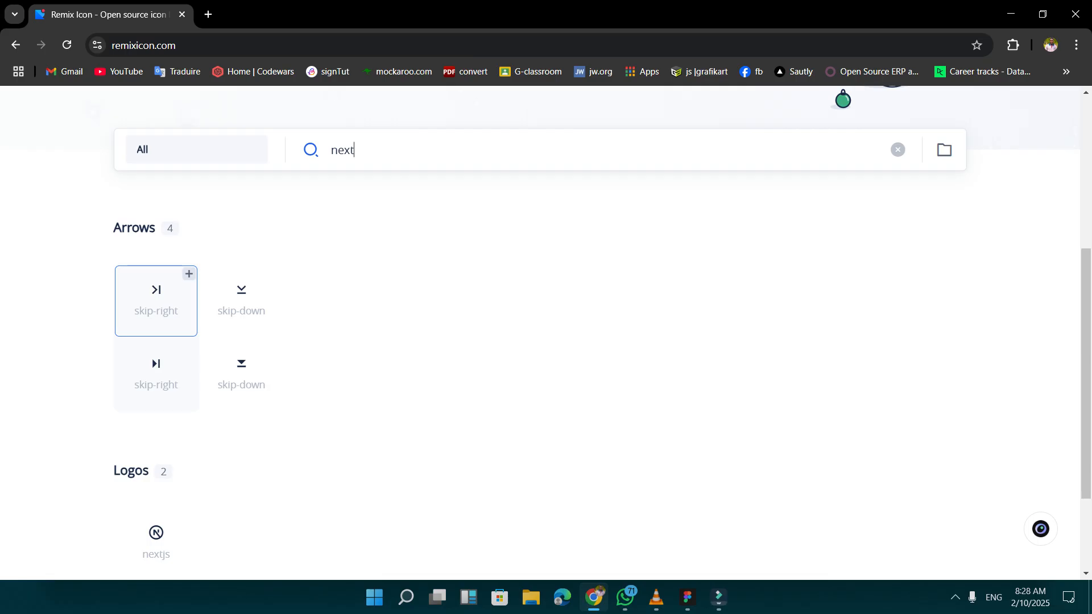
# Copy the skip-right-line icon from the Arrows results as SVG.
pyautogui.scroll(-3, 156, 302)
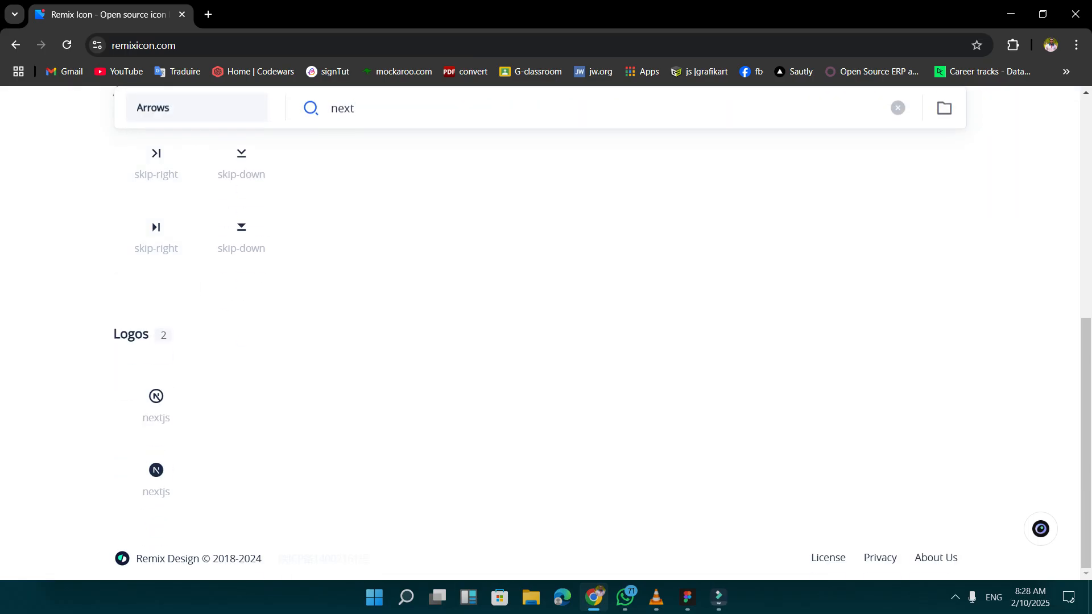
pyautogui.scroll(7, 156, 245)
pyautogui.scroll(-5, 156, 245)
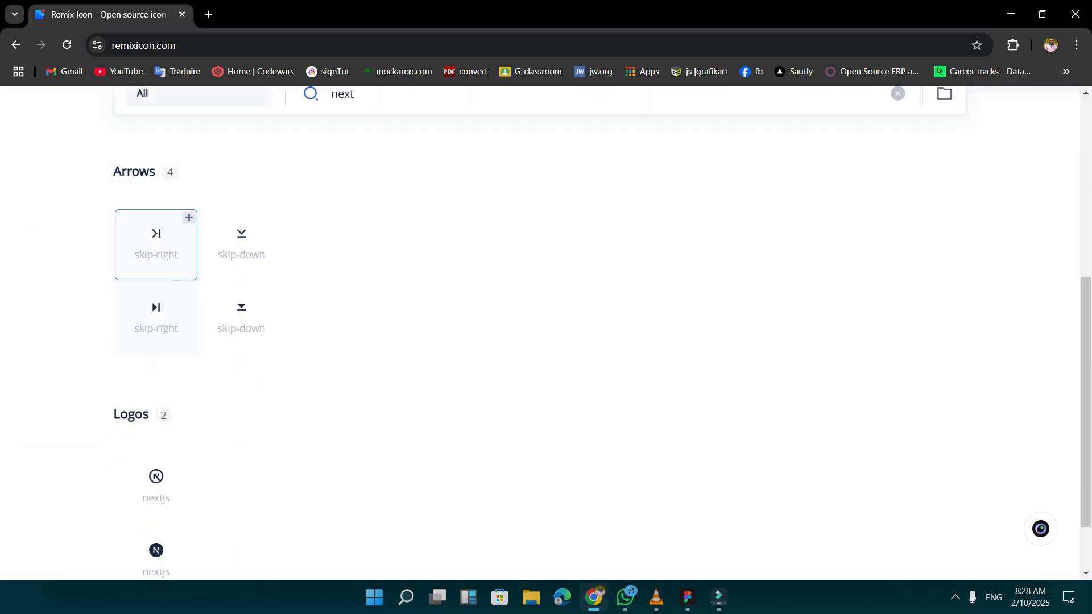
pyautogui.click(156, 245)
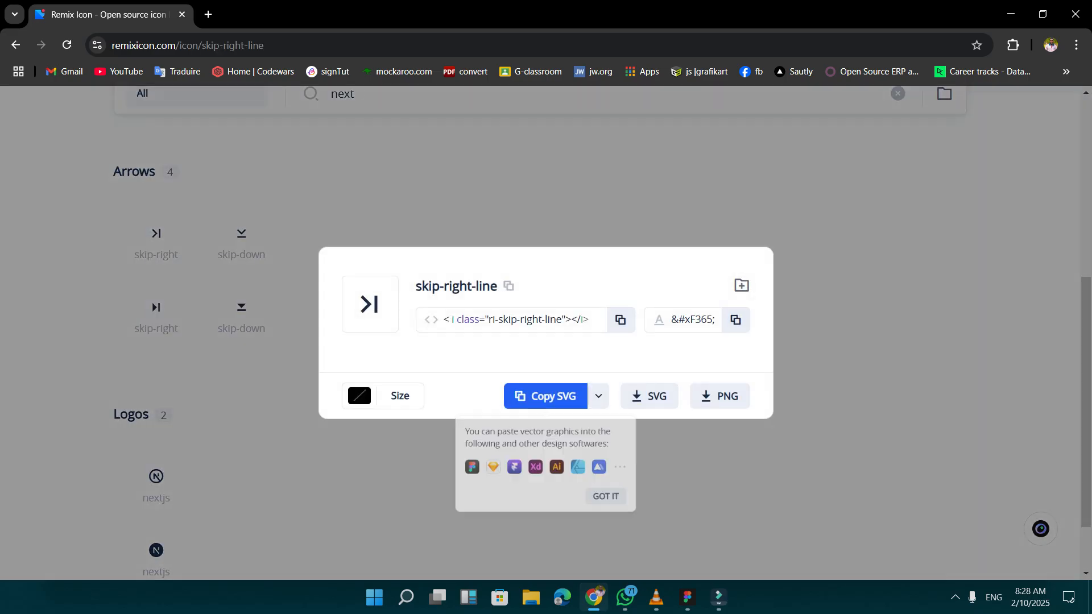
pyautogui.click(545, 395)
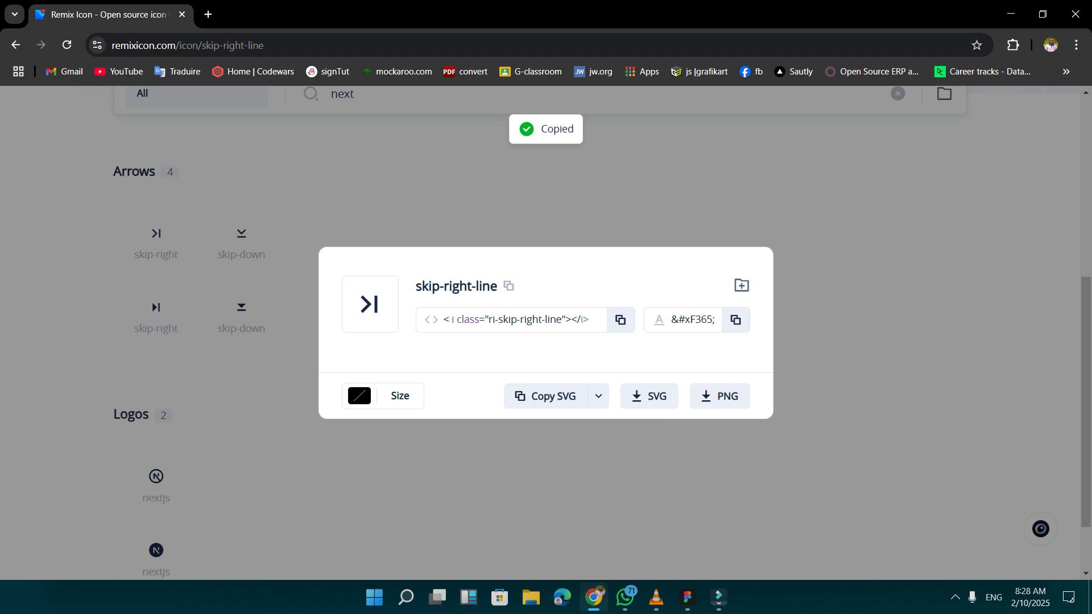
pyautogui.click(544, 396)
# Return to Figma, paste the icon into Ecran 2, enlarge it to about 60 × 59 and place it near X 1207, Y 743.
pyautogui.click(687, 597)
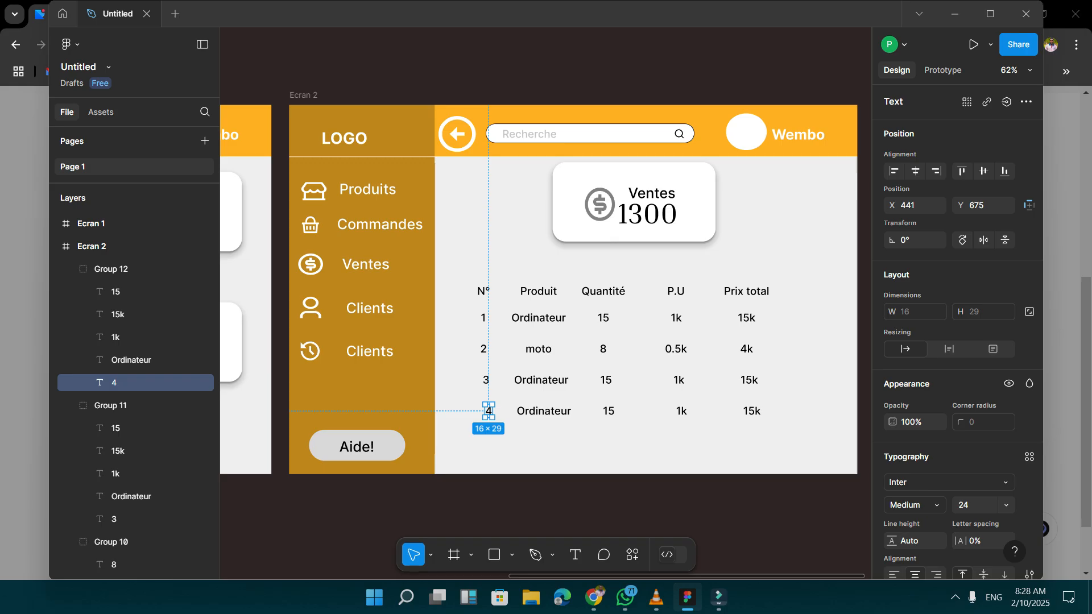
pyautogui.press('Escape')
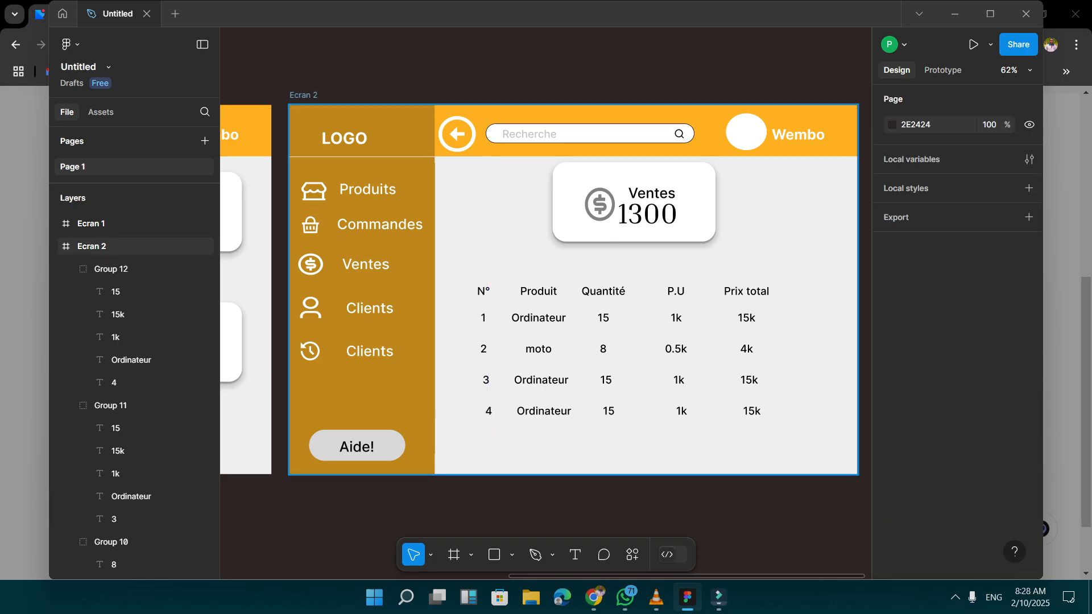
pyautogui.hotkey('ctrl', 'v')
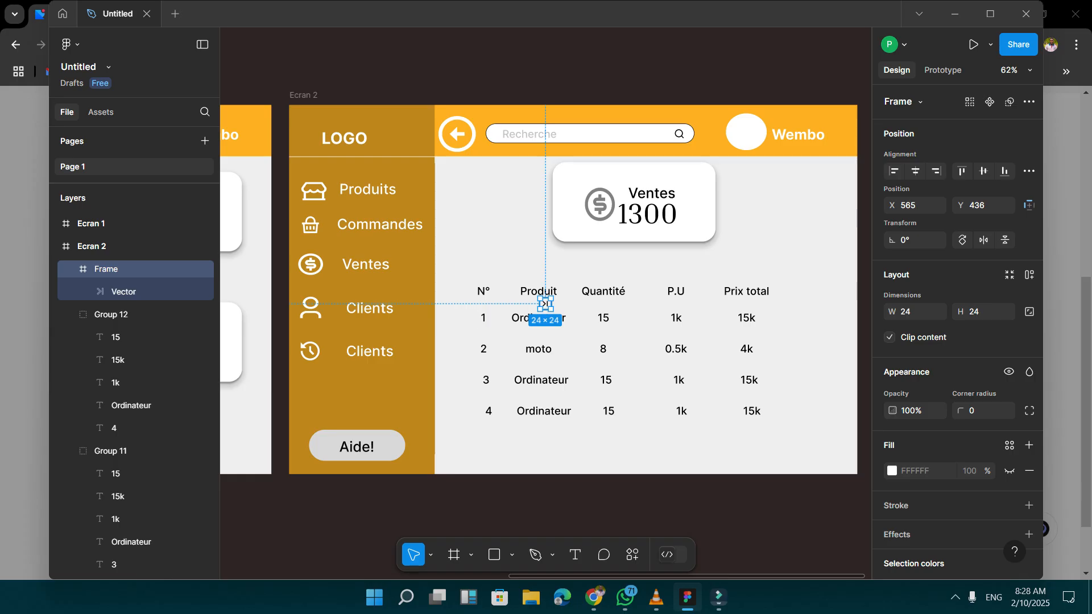
pyautogui.moveTo(545, 304); pyautogui.dragTo(824, 448)
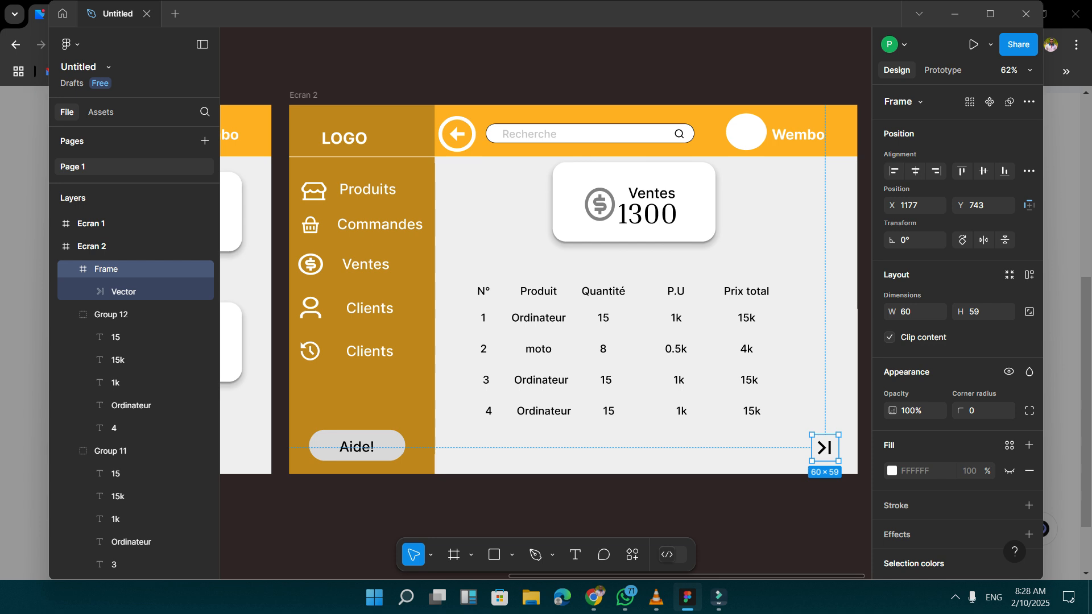
pyautogui.press('Escape')
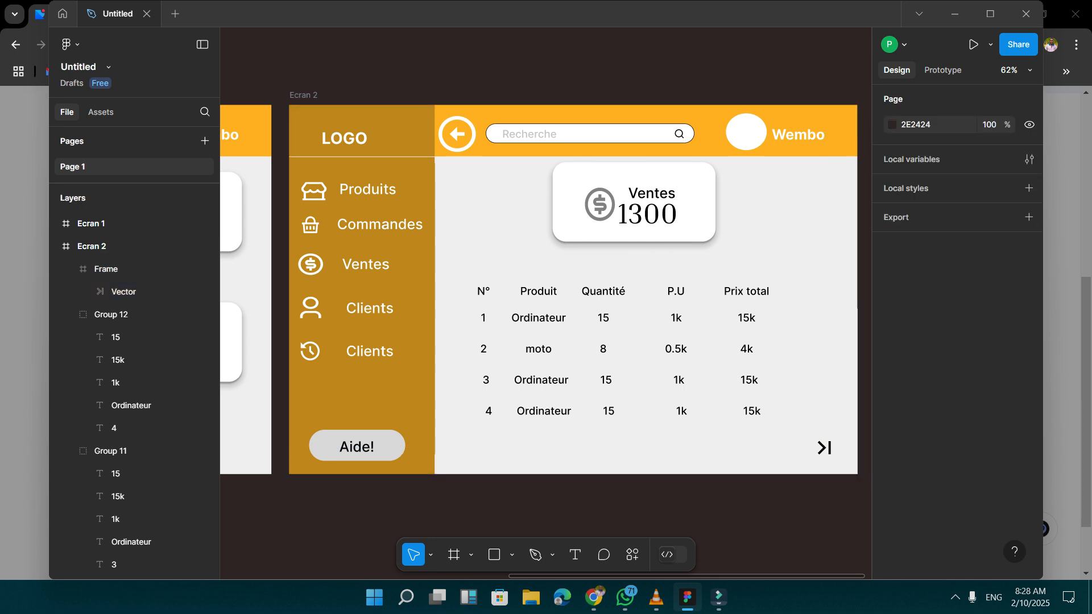
pyautogui.moveTo(825, 448); pyautogui.dragTo(839, 448)
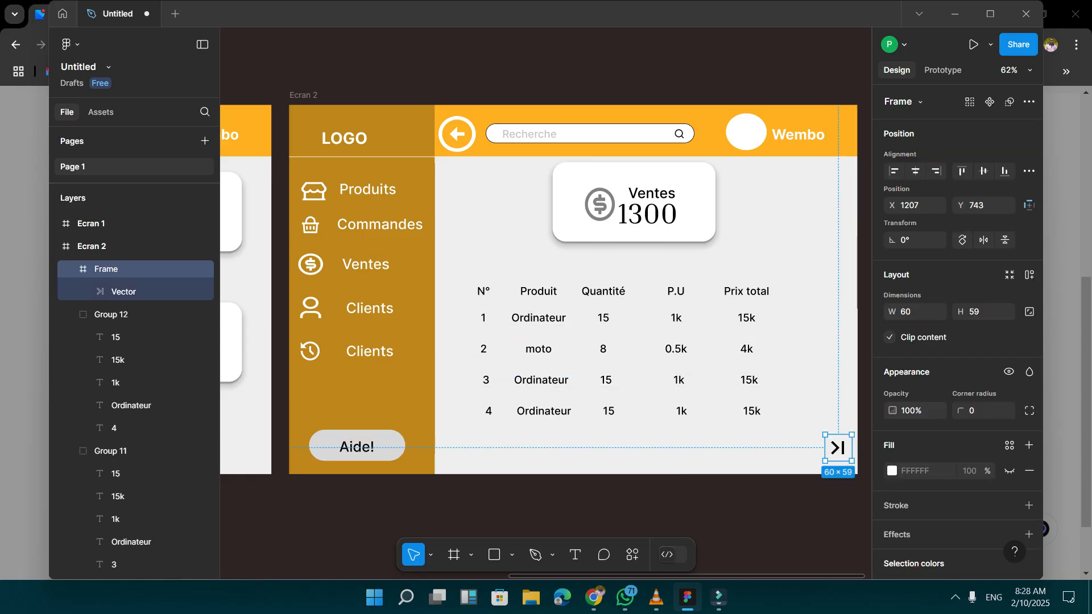
# Group the heading and all four data rows of the sales table, and draw a rectangle about 730 × 365 over them.
pyautogui.moveTo(469, 271); pyautogui.dragTo(781, 426)
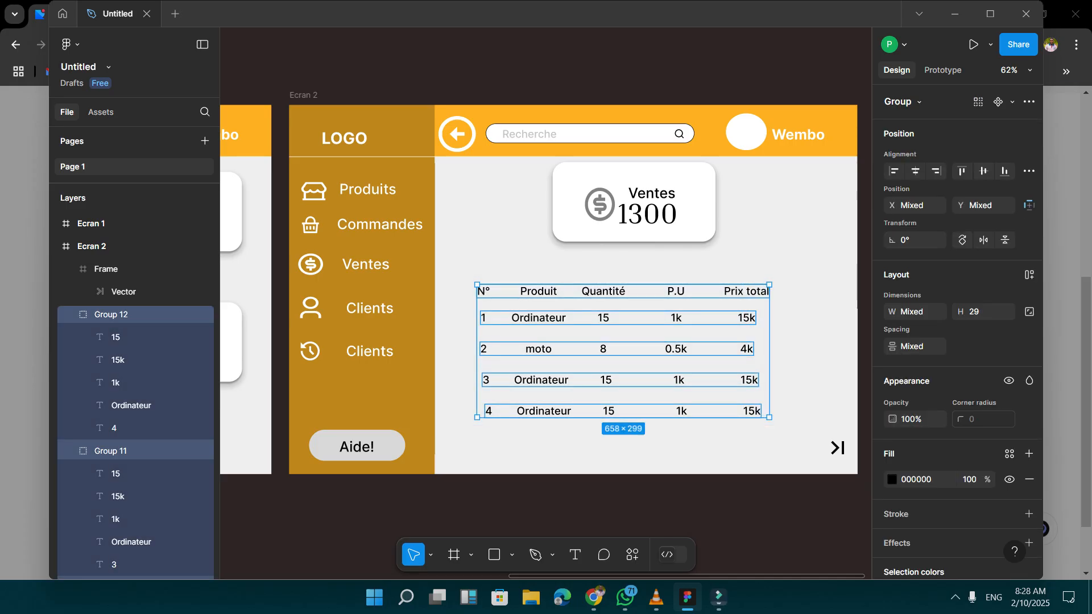
pyautogui.hotkey('ctrl', 'g')
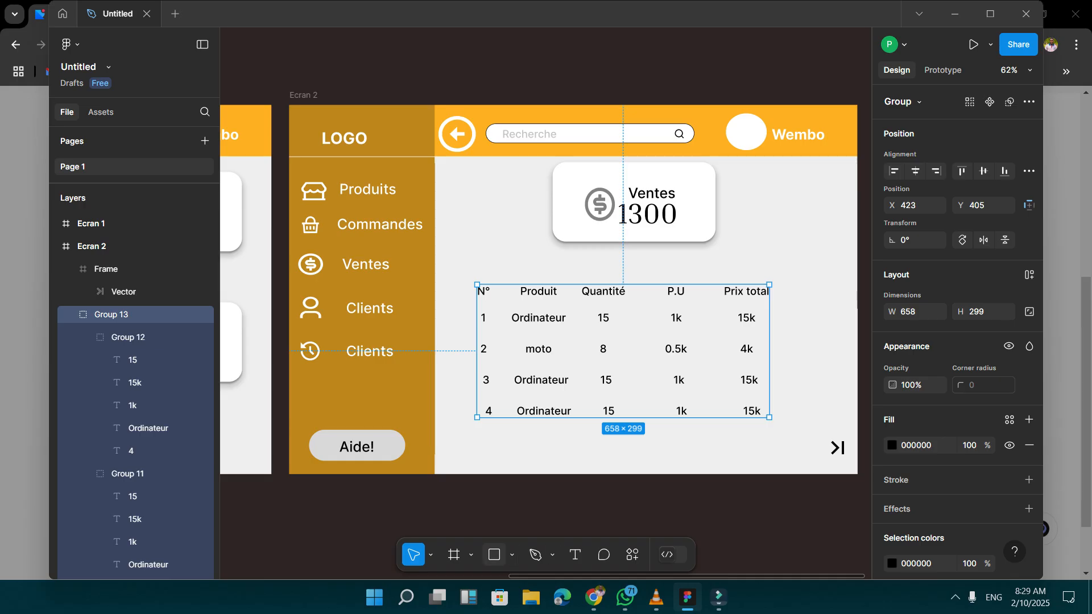
pyautogui.press('r')
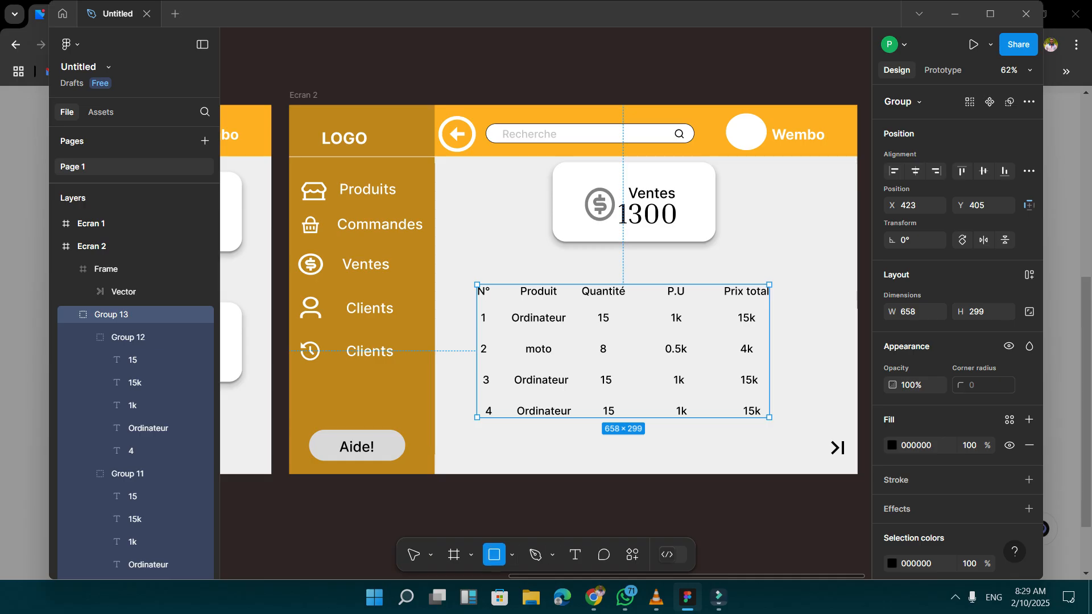
pyautogui.moveTo(464, 273); pyautogui.dragTo(787, 434)
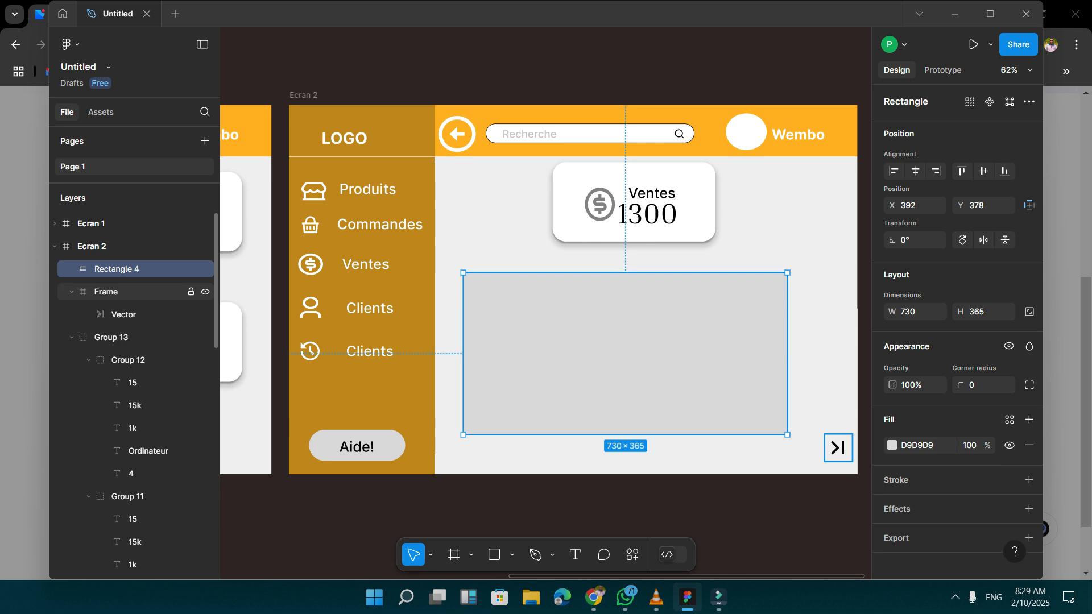
# Collapse Ecran 2's expanded layers and move the new rectangle beneath stat ventes in the layer order, behind the table text.
pyautogui.click(72, 292)
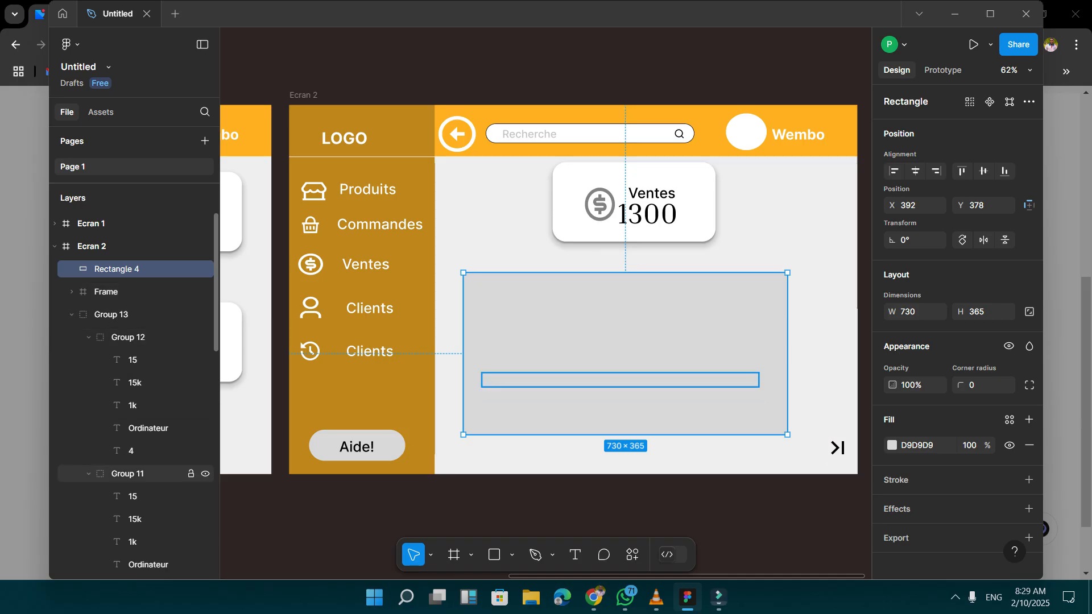
pyautogui.click(89, 474)
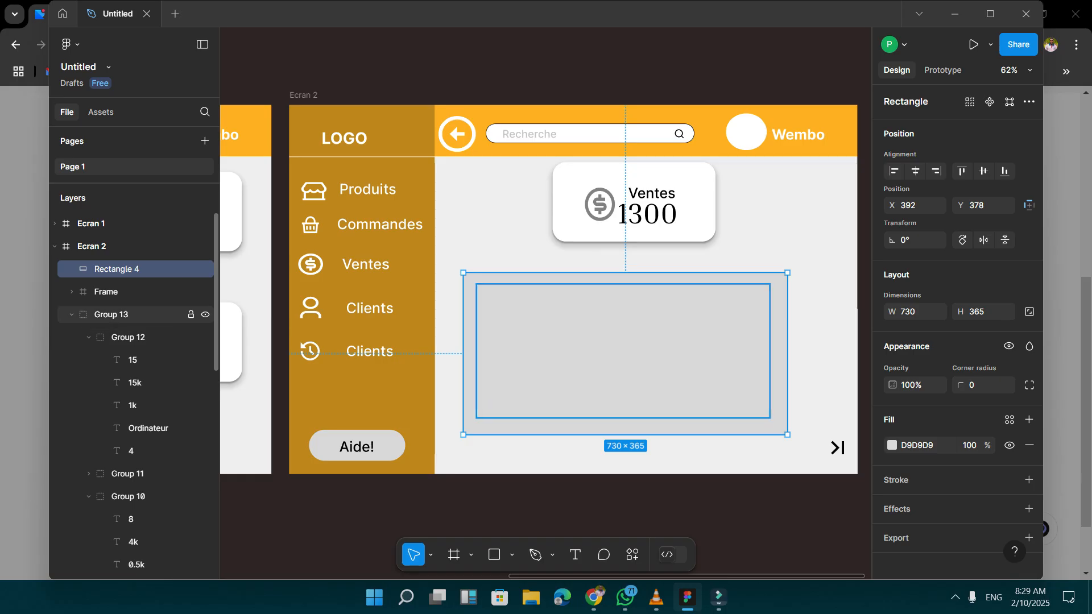
pyautogui.click(72, 315)
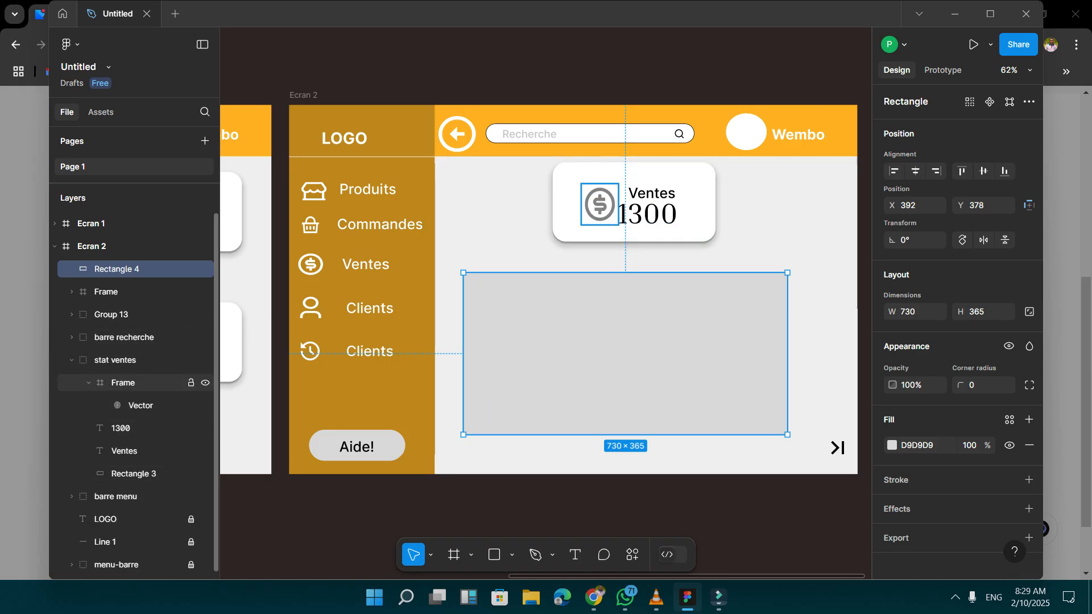
pyautogui.click(72, 360)
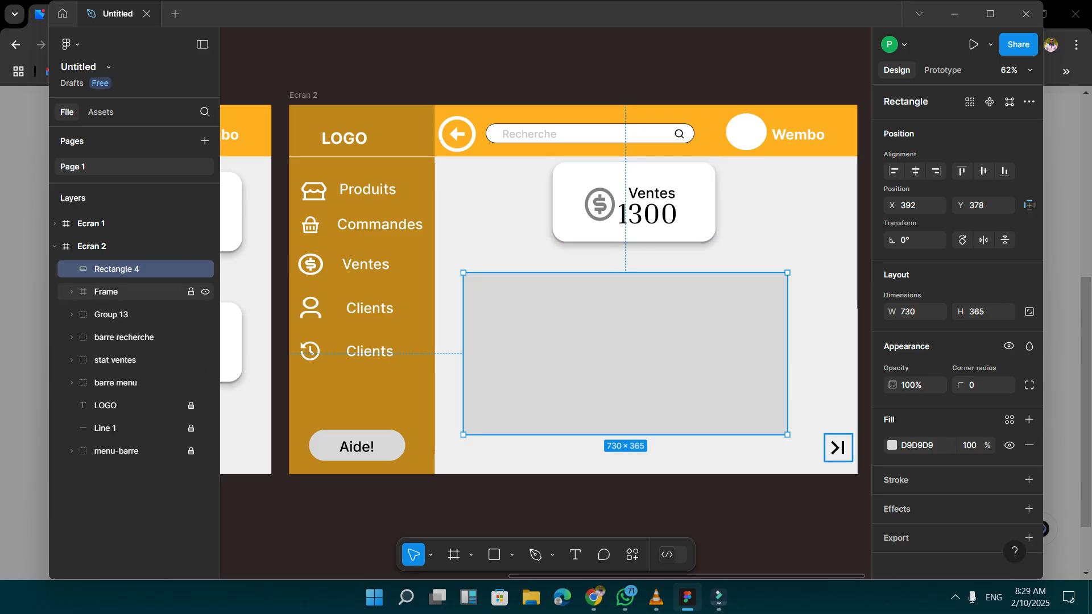
pyautogui.moveTo(117, 269); pyautogui.dragTo(119, 371)
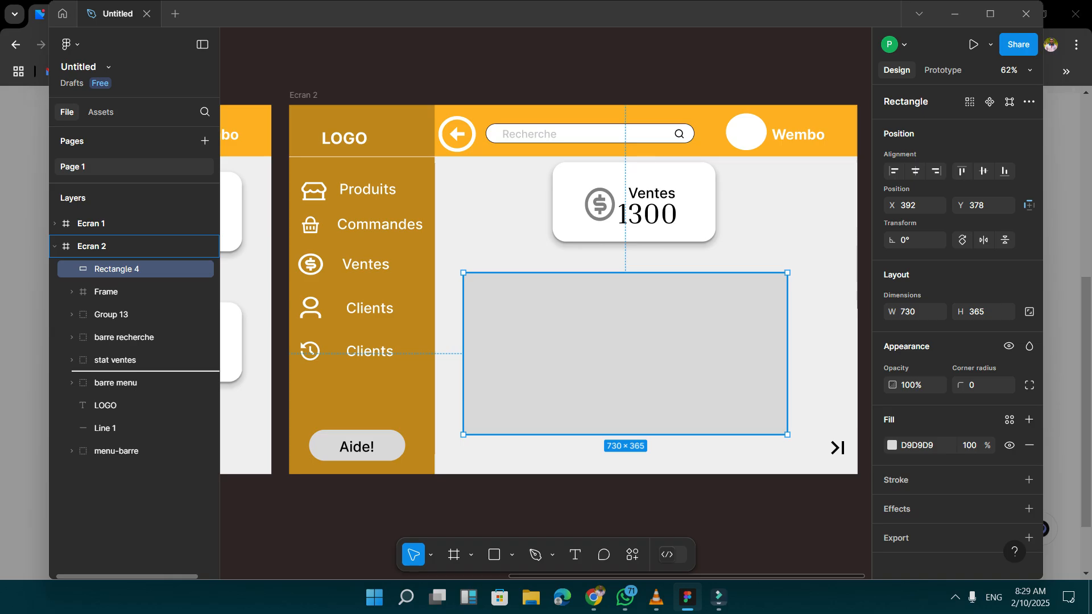
pyautogui.moveTo(137, 370); pyautogui.dragTo(136, 372)
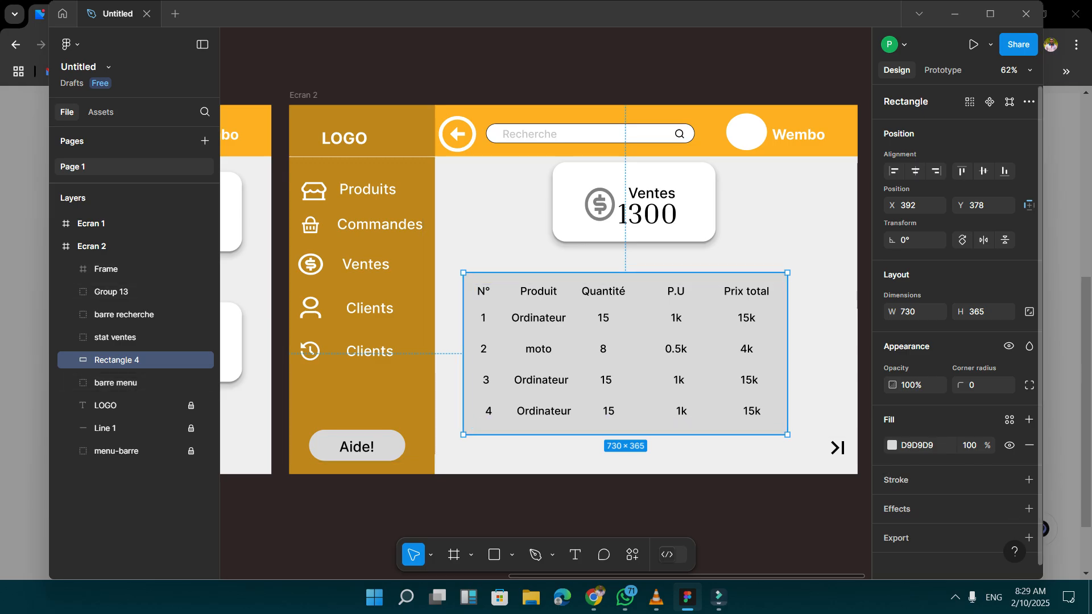
# Fill the table's background rectangle with orange FFA600 at 45% opacity.
pyautogui.scroll(-1, 957, 364)
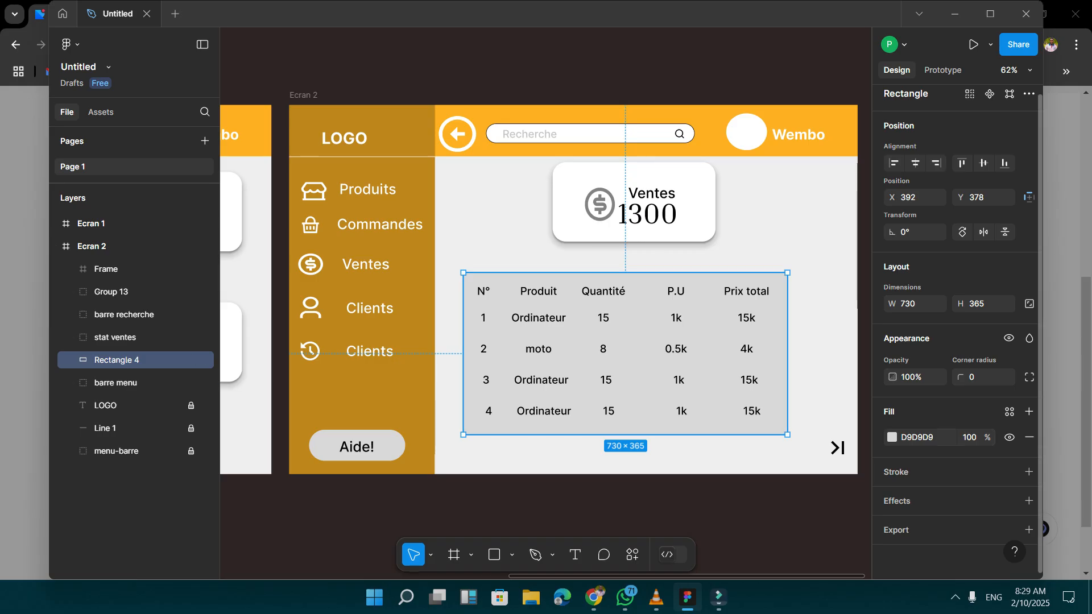
pyautogui.click(891, 437)
pyautogui.write('FFB121')
pyautogui.press('Return')
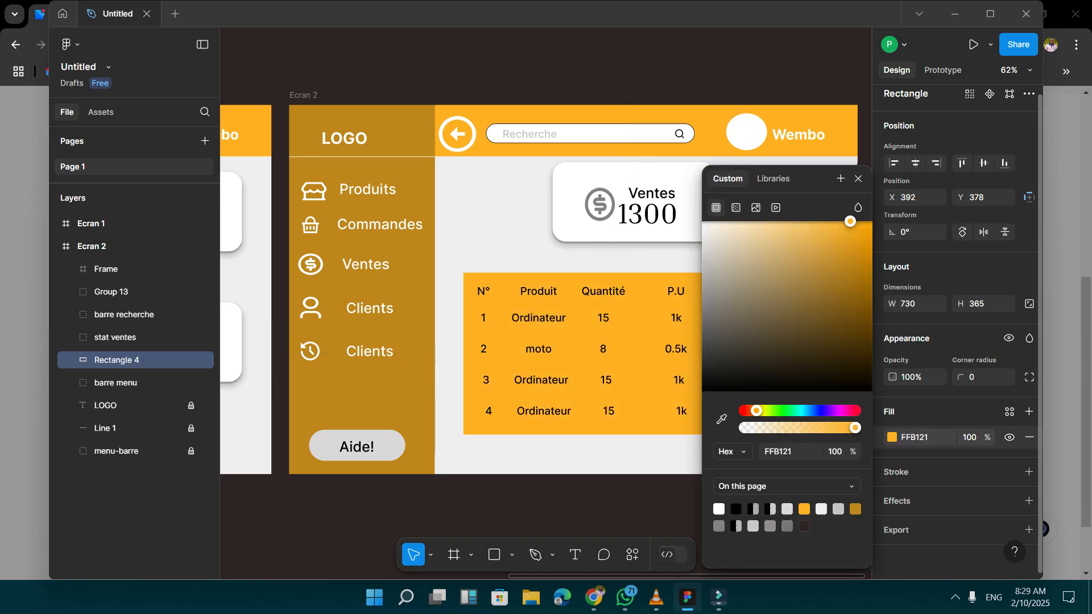
pyautogui.moveTo(850, 221); pyautogui.dragTo(872, 222)
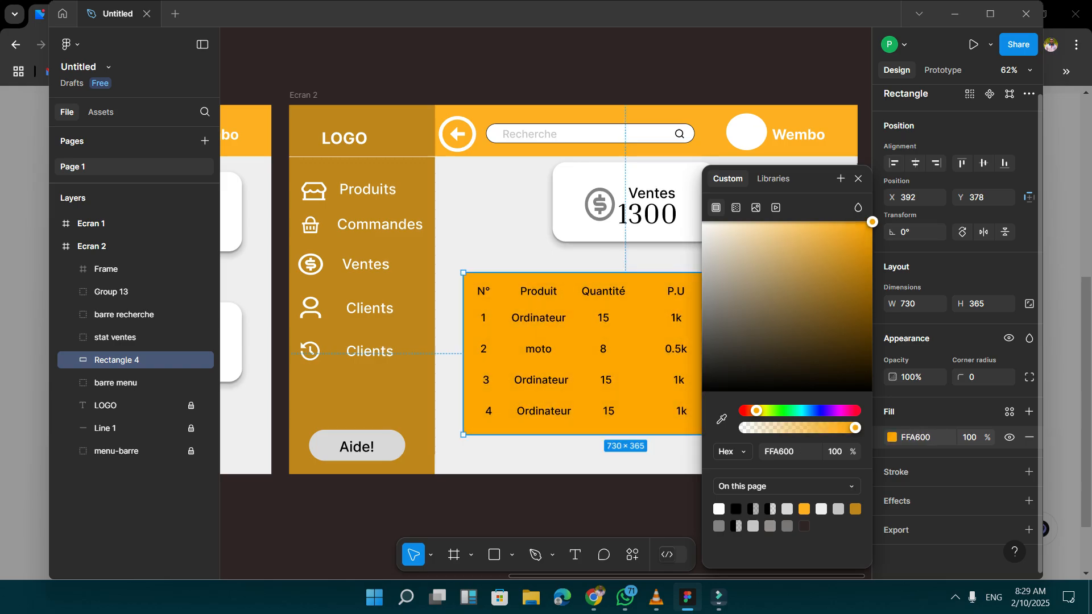
pyautogui.moveTo(855, 427); pyautogui.dragTo(795, 428)
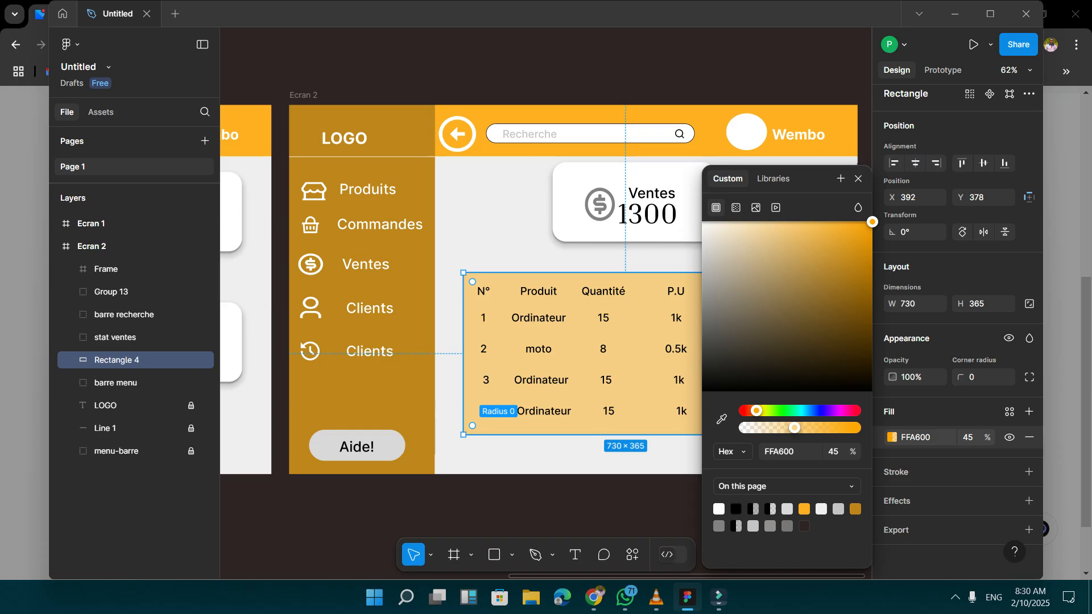
# Round the background rectangle's corners to a radius of 43 and lower its fill opacity to 14%.
pyautogui.moveTo(472, 425); pyautogui.dragTo(483, 415)
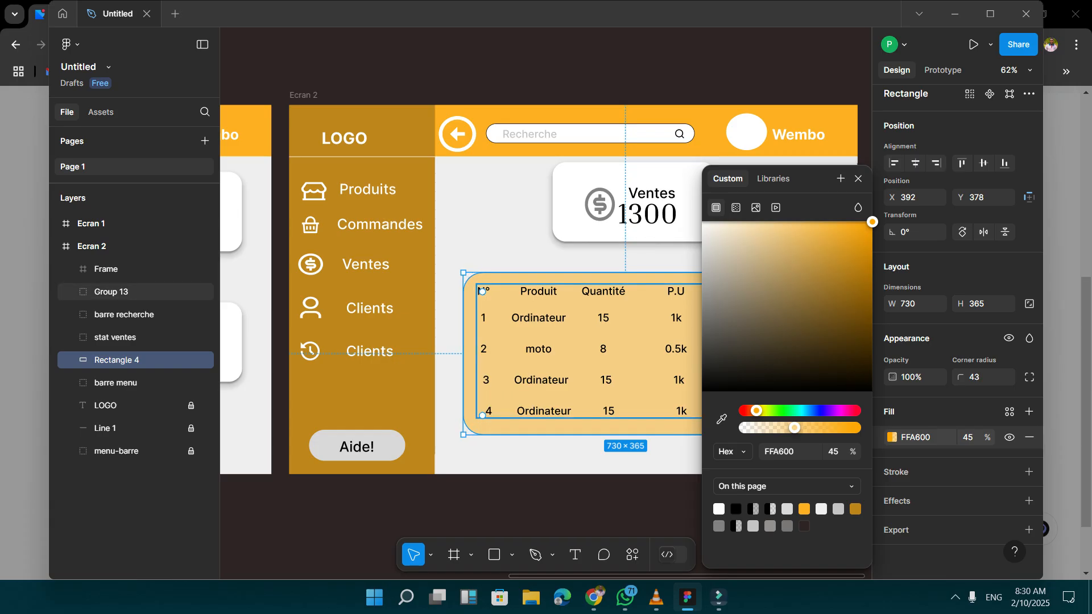
pyautogui.moveTo(794, 427); pyautogui.dragTo(759, 427)
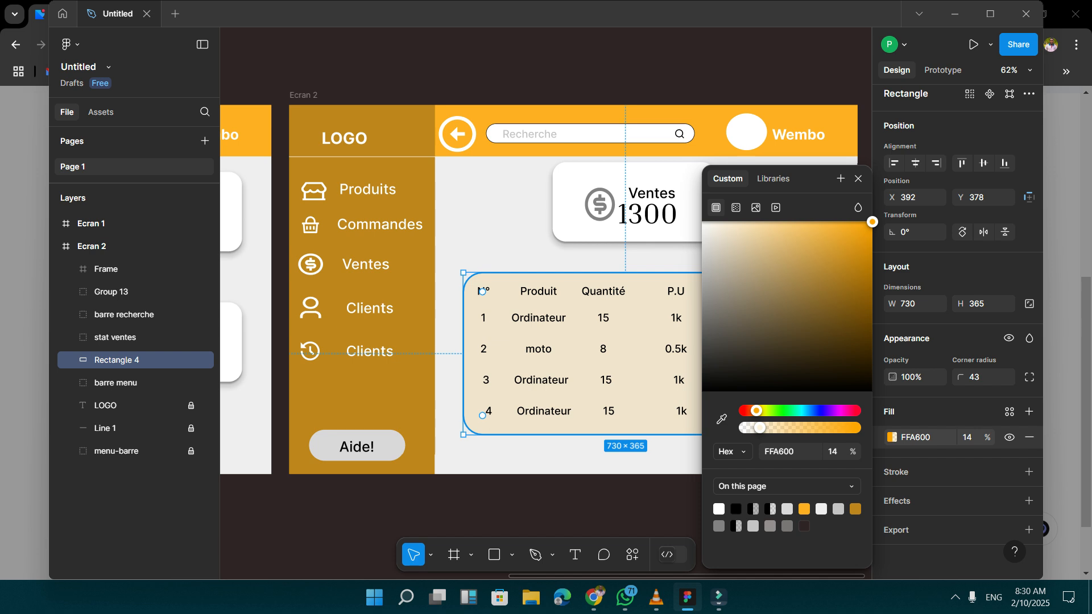
pyautogui.click(858, 179)
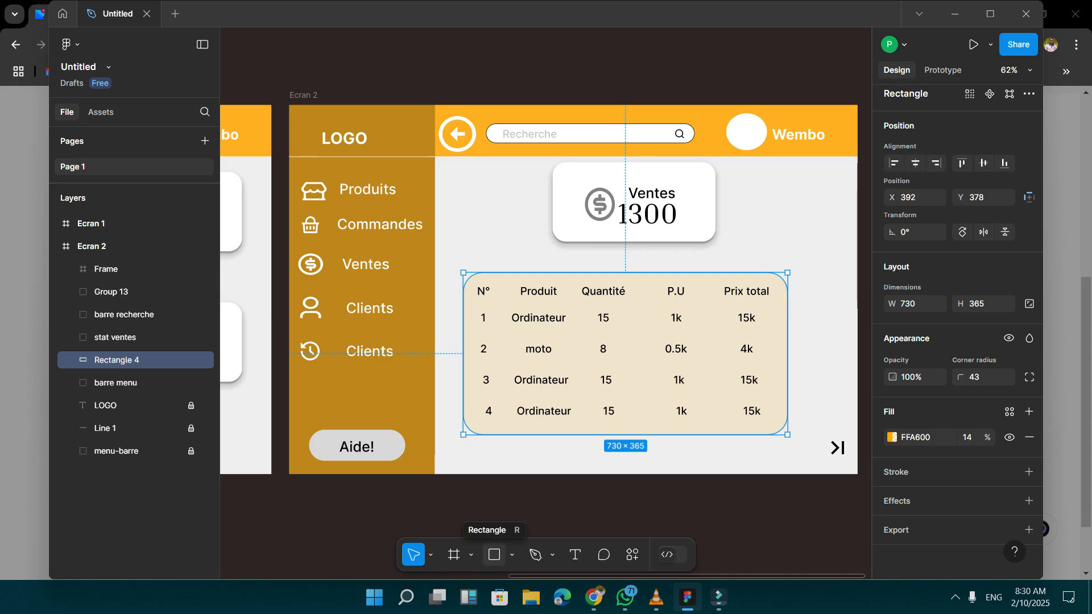
# Draw a horizontal line about 721 wide beneath the sales table's heading row, spanning the rounded background.
pyautogui.click(494, 554)
pyautogui.click(512, 555)
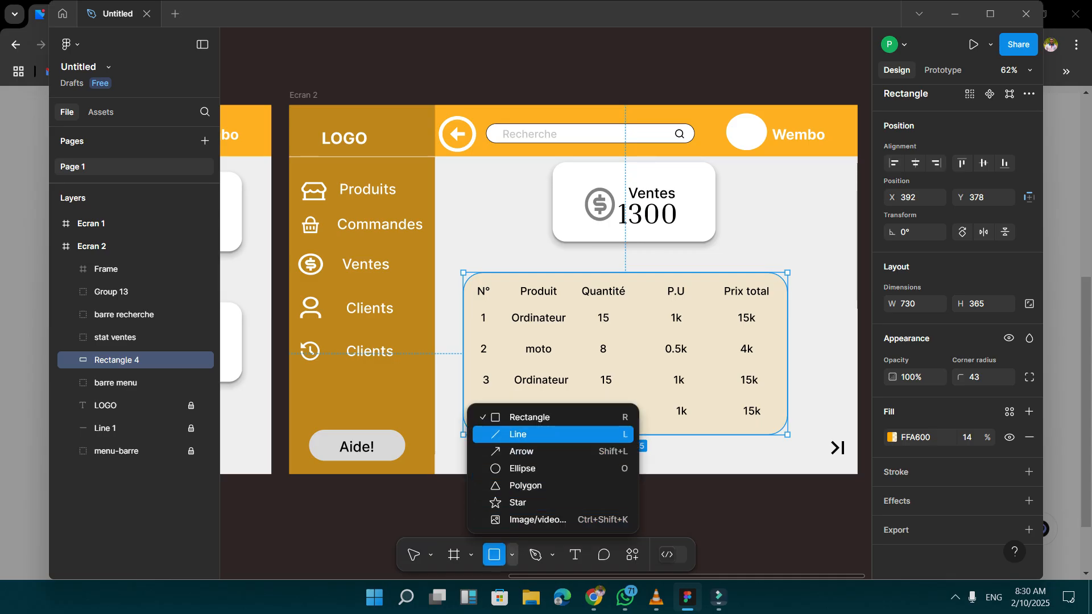
pyautogui.click(518, 434)
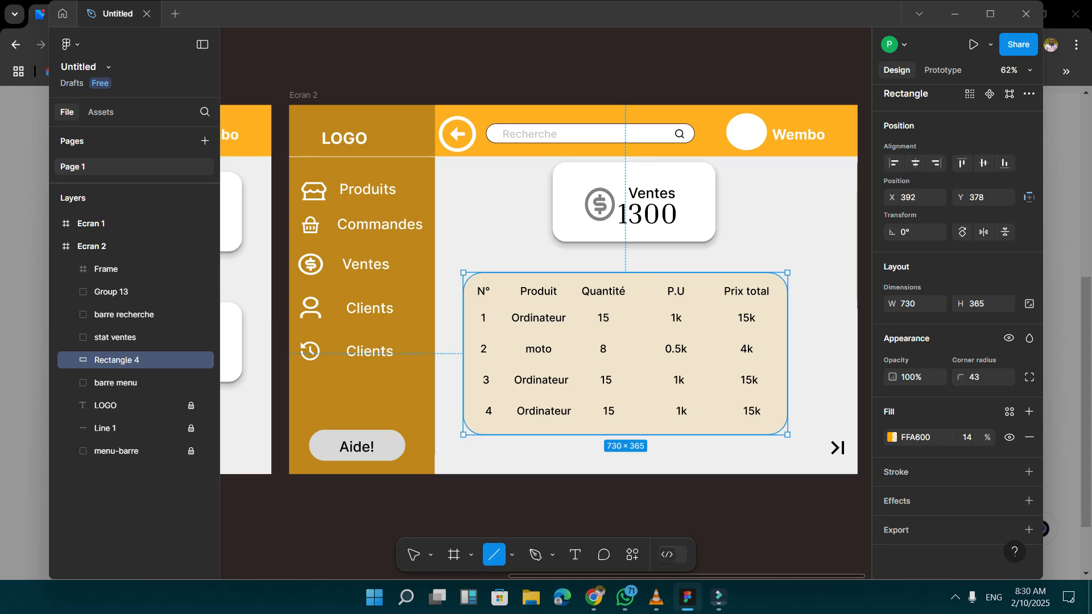
pyautogui.moveTo(460, 302); pyautogui.dragTo(787, 299)
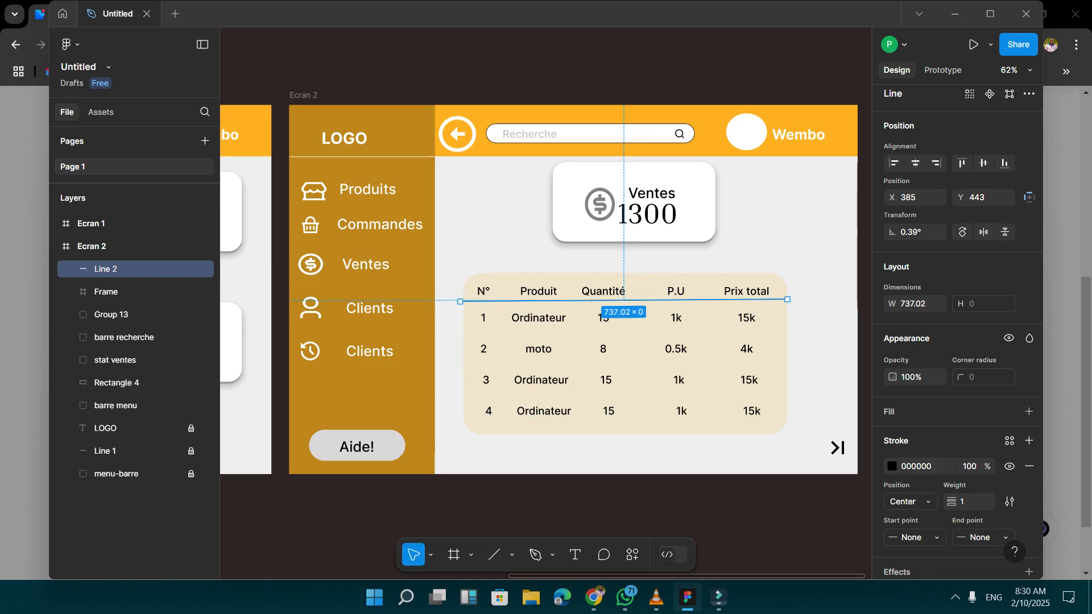
pyautogui.moveTo(460, 301); pyautogui.dragTo(466, 299)
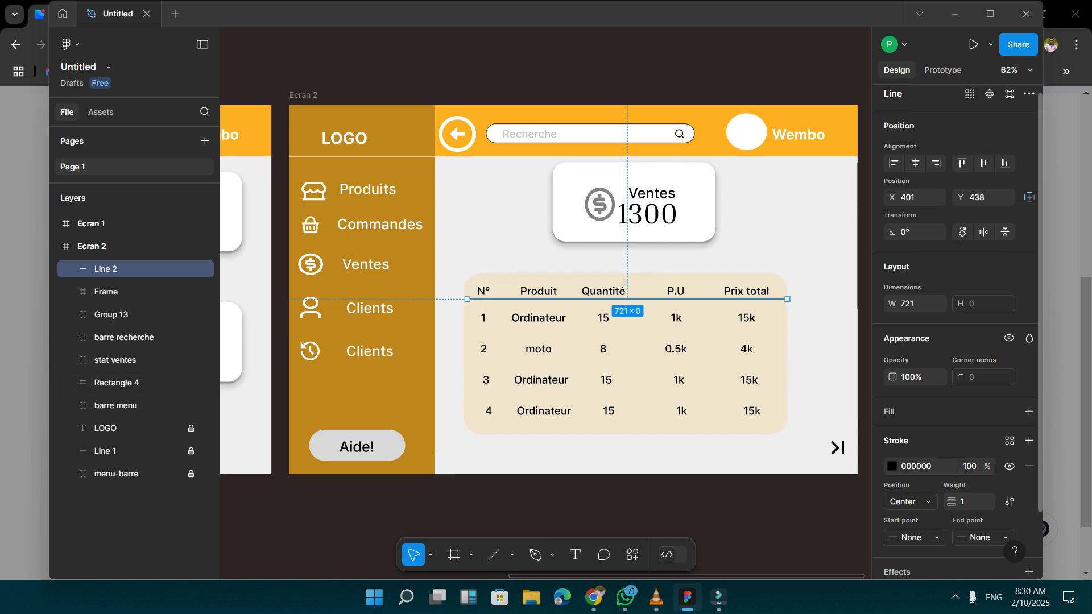
pyautogui.scroll(-3, 957, 330)
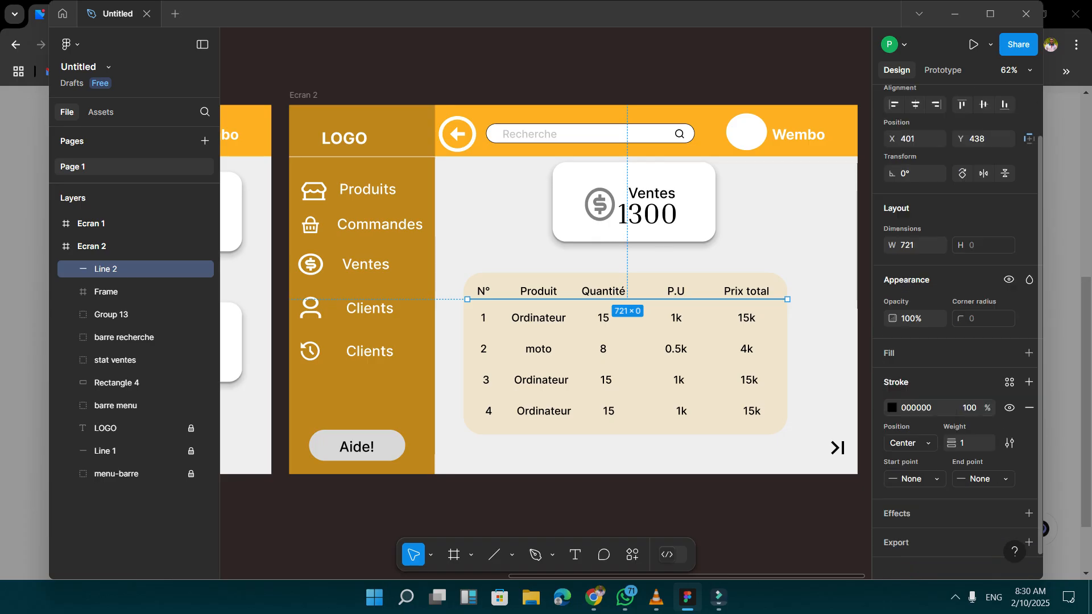
pyautogui.click(892, 396)
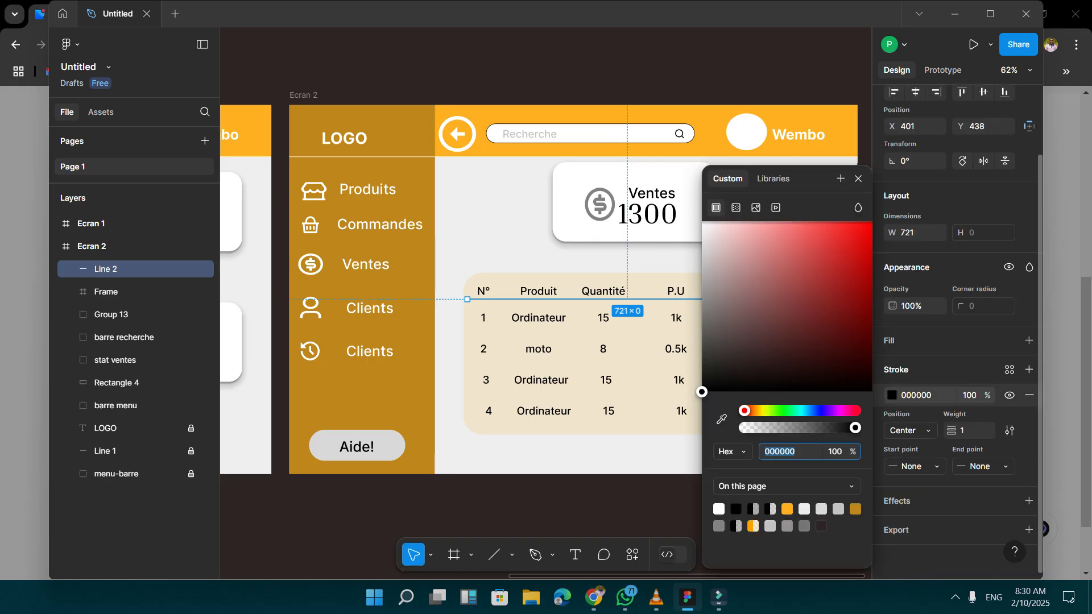
pyautogui.press('Escape')
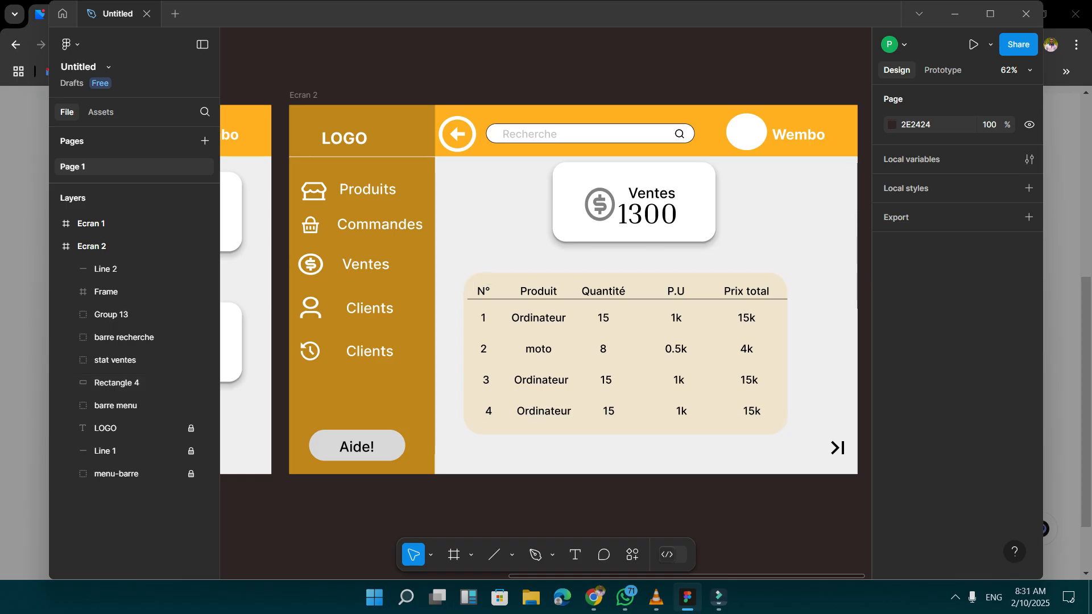
# Look over the Ecran 1 and Ecran 2 layouts side by side.
pyautogui.hscroll(-8, 546, 285)
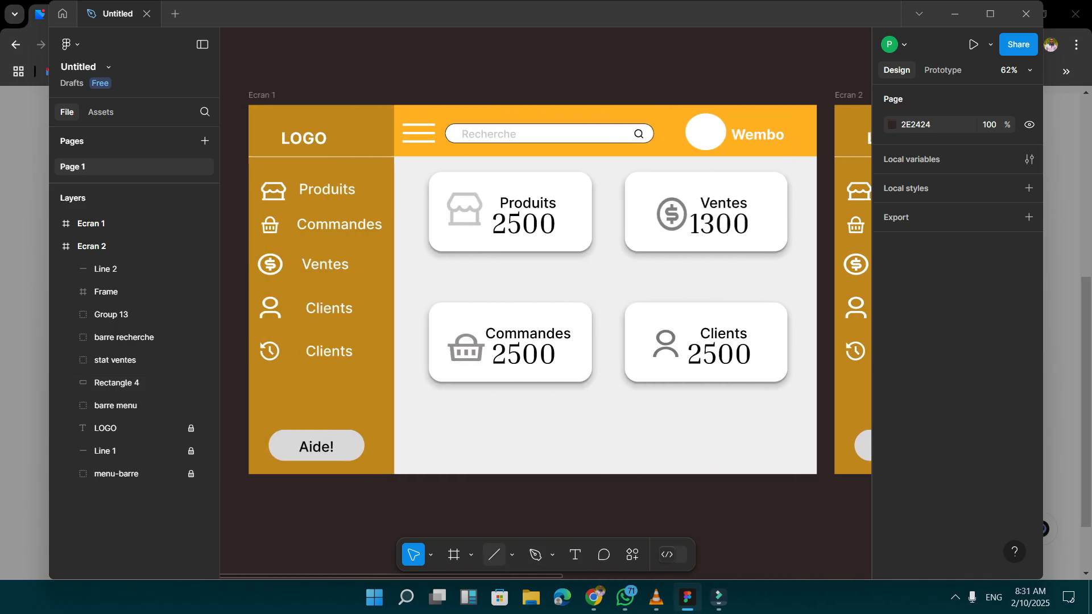
pyautogui.hscroll(3, 546, 284)
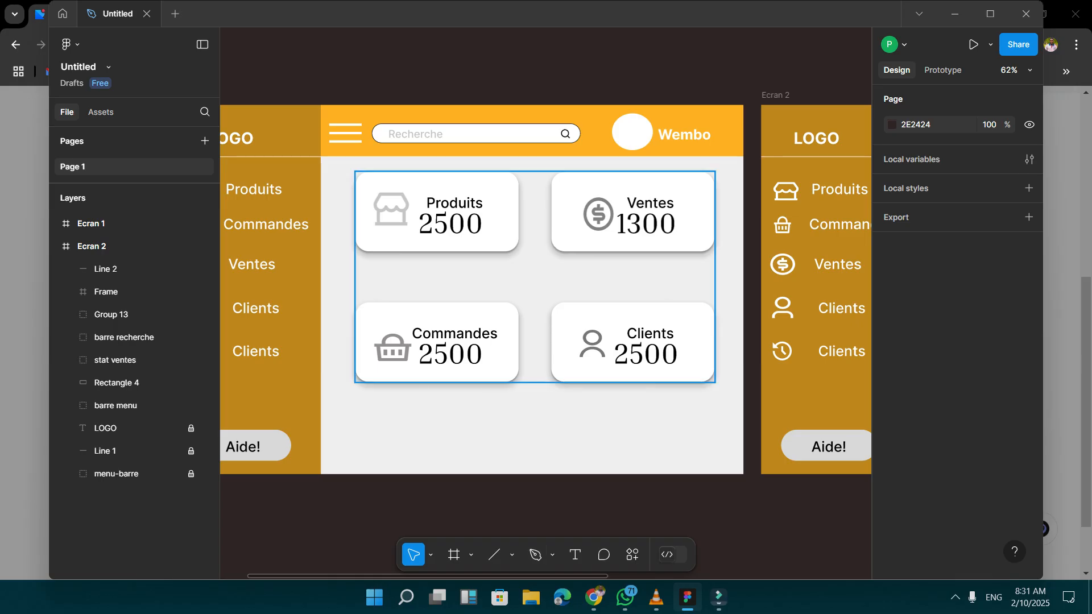
pyautogui.scroll(-3, 699, 253)
pyautogui.scroll(-2, 671, 254)
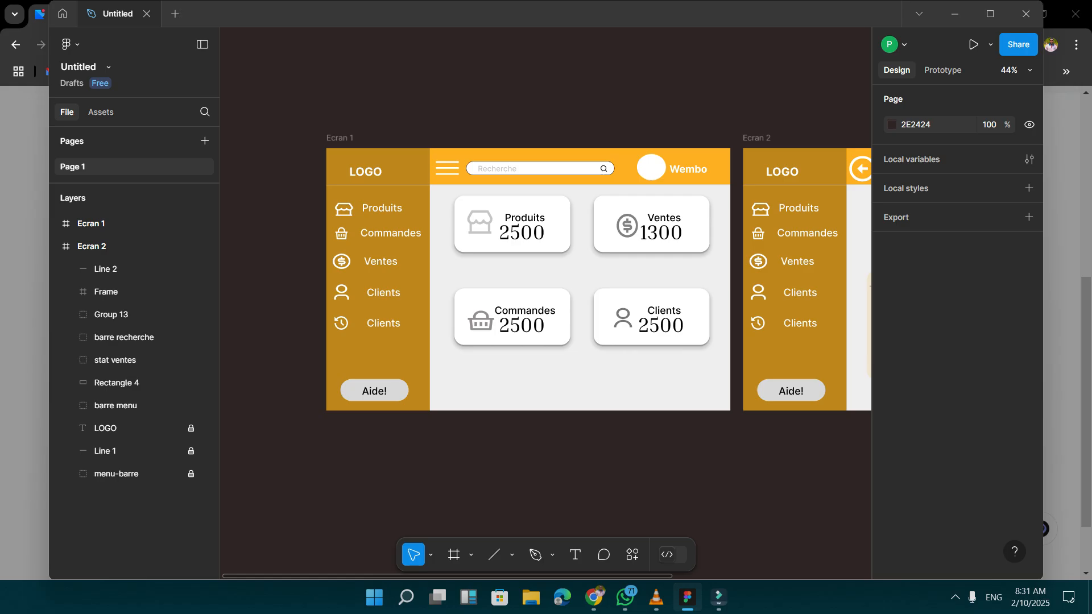
pyautogui.hscroll(3, 546, 278)
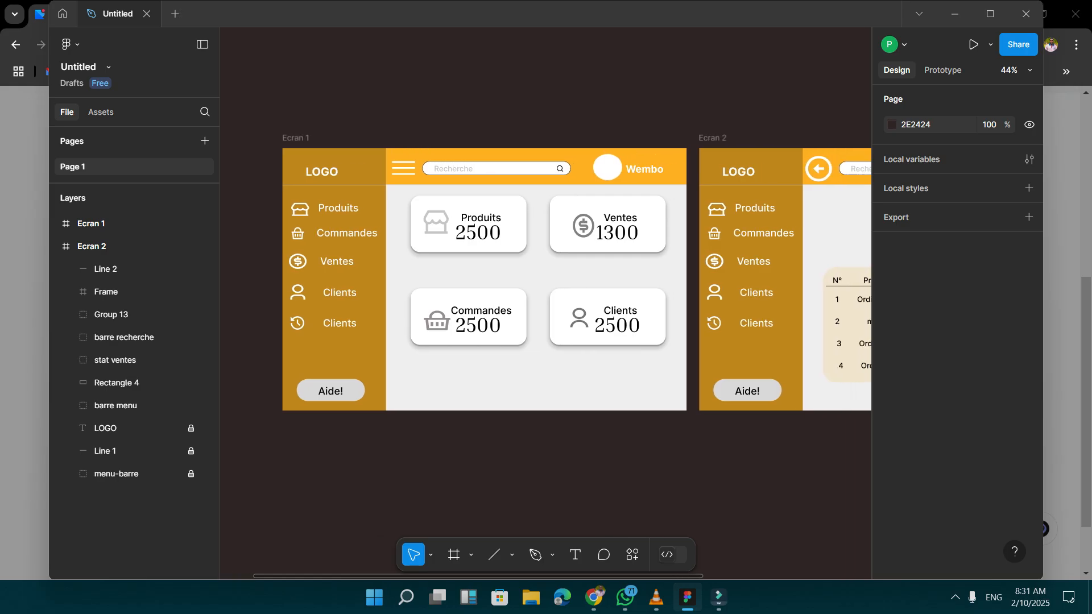
pyautogui.hscroll(1, 546, 278)
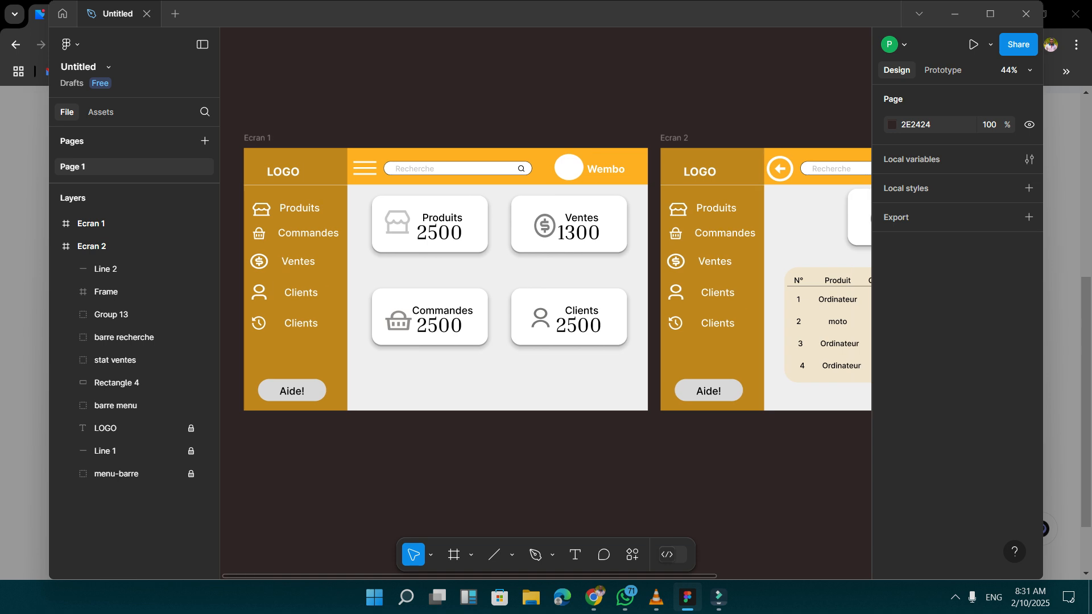
pyautogui.scroll(-3, 637, 314)
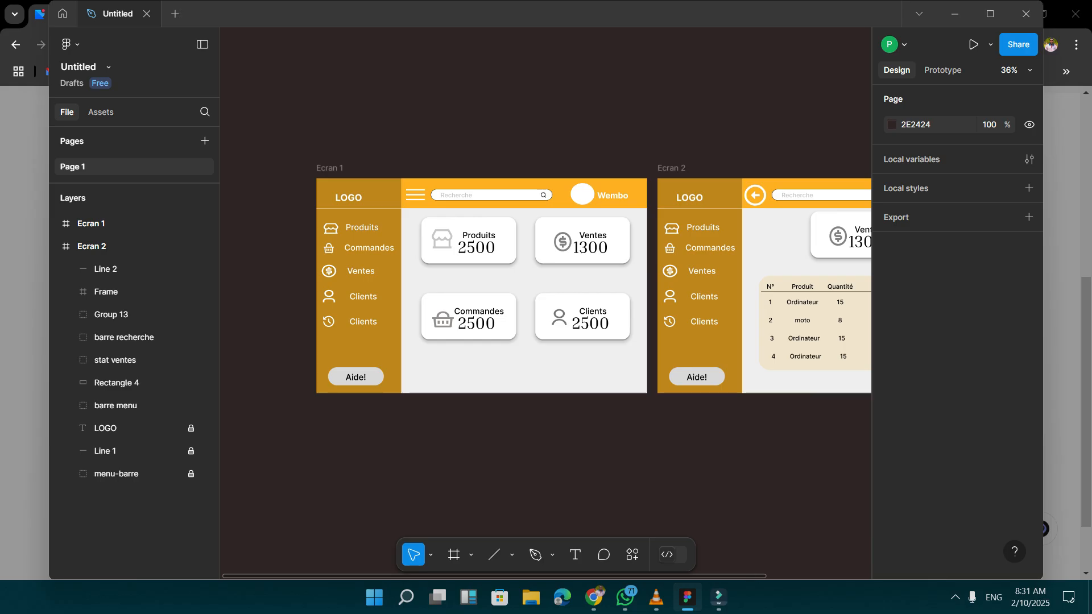
pyautogui.hscroll(5, 546, 302)
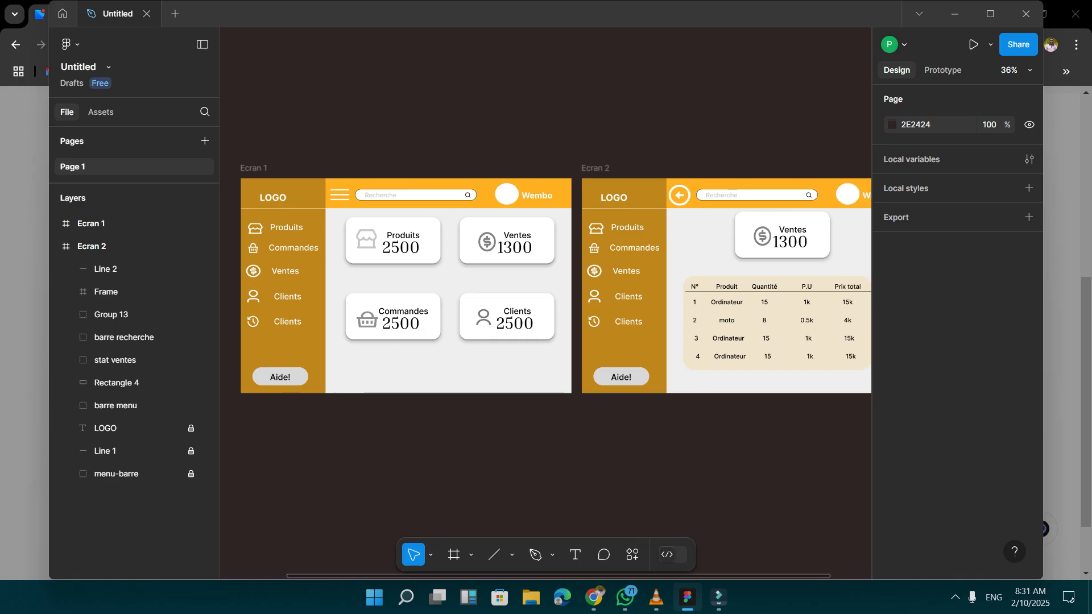
pyautogui.hscroll(3, 546, 301)
pyautogui.hscroll(-5, 545, 301)
pyautogui.hscroll(-1, 546, 301)
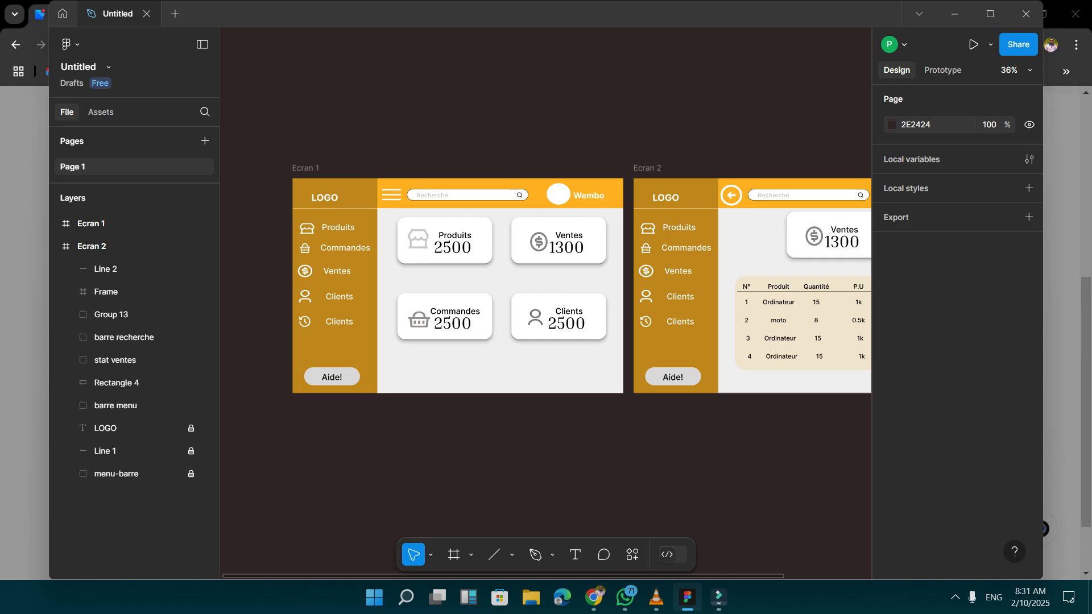
# Switch to prototyping and ungroup Ecran 1's barre menu so its entries can be linked individually.
pyautogui.click(943, 70)
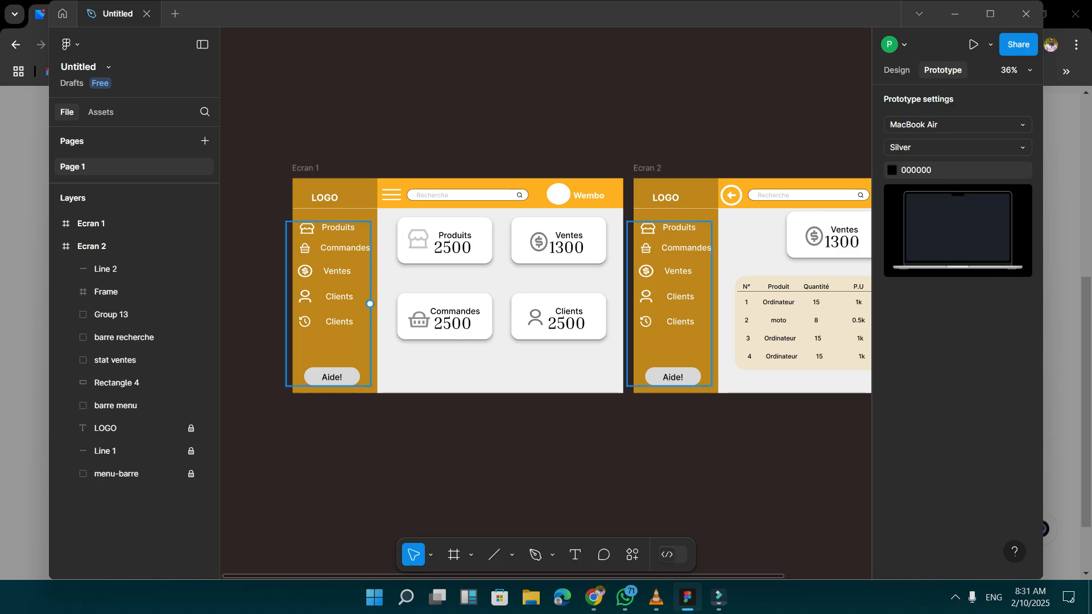
pyautogui.click(329, 223)
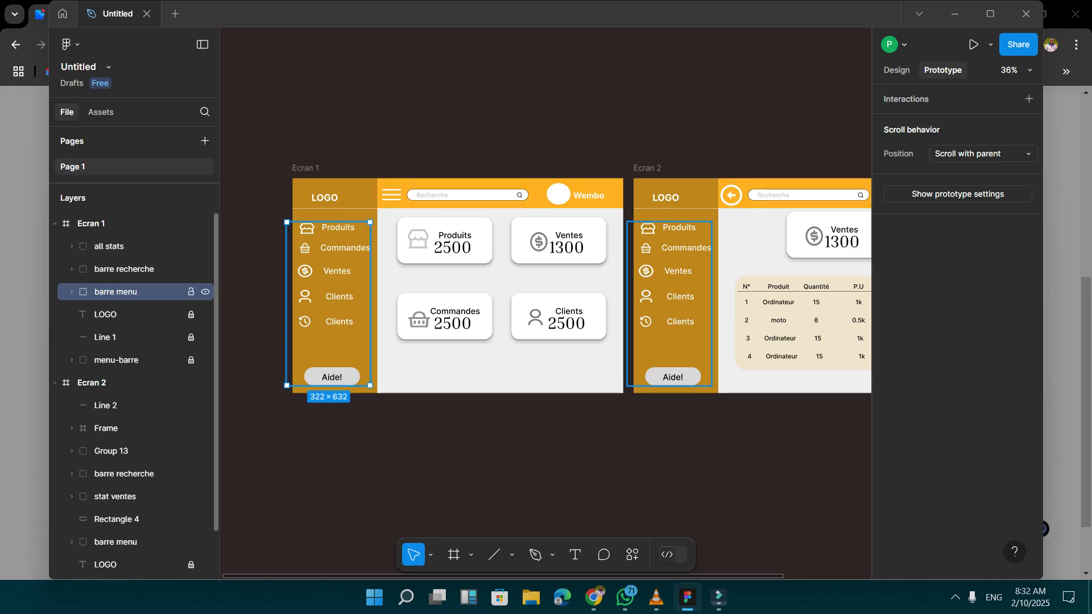
pyautogui.rightClick(93, 292)
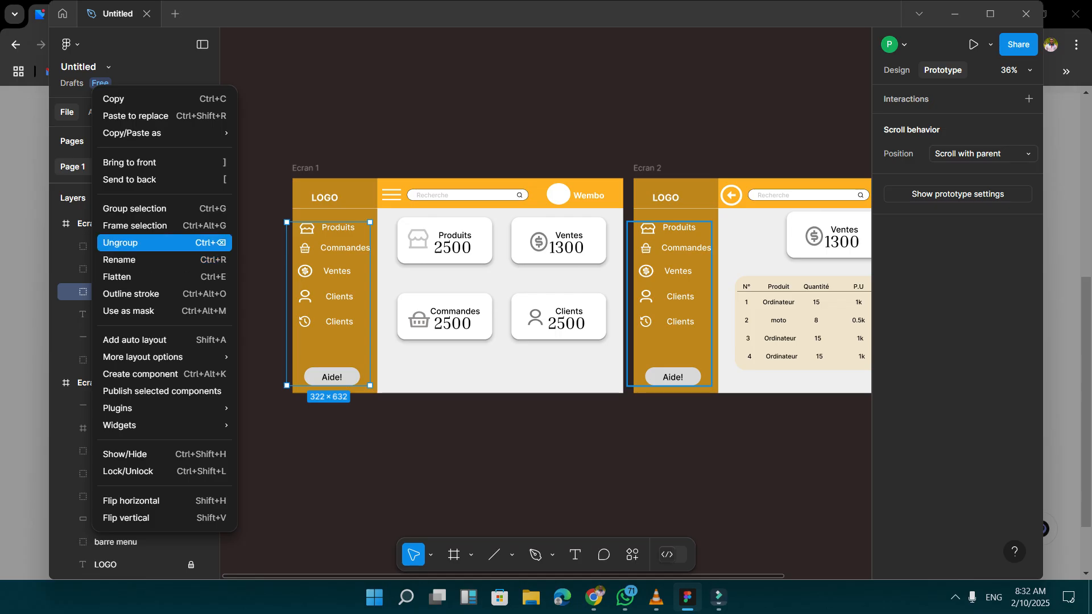
pyautogui.click(131, 243)
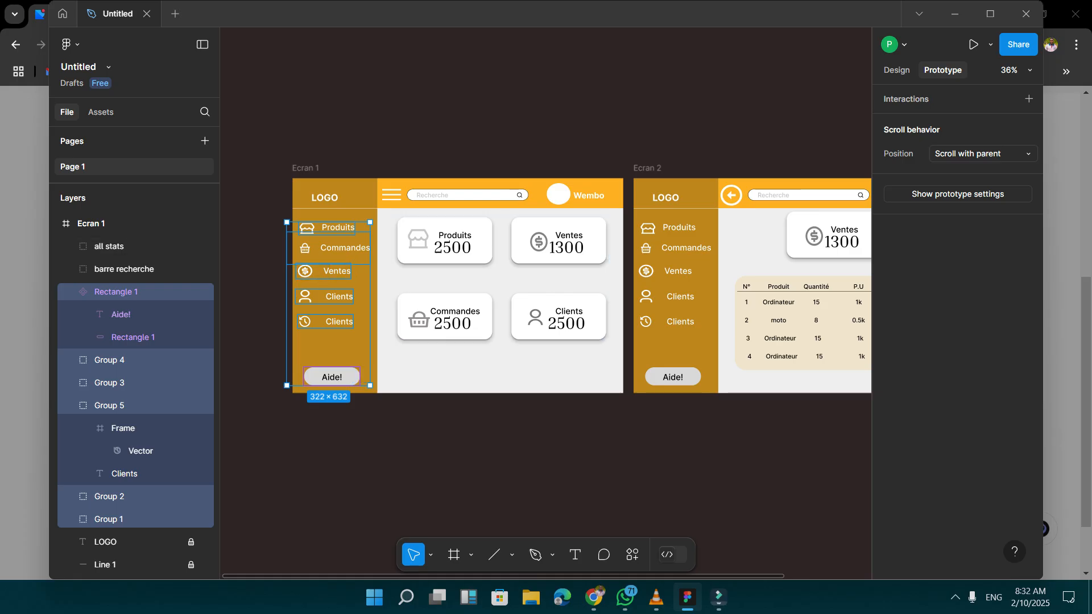
pyautogui.press('Escape')
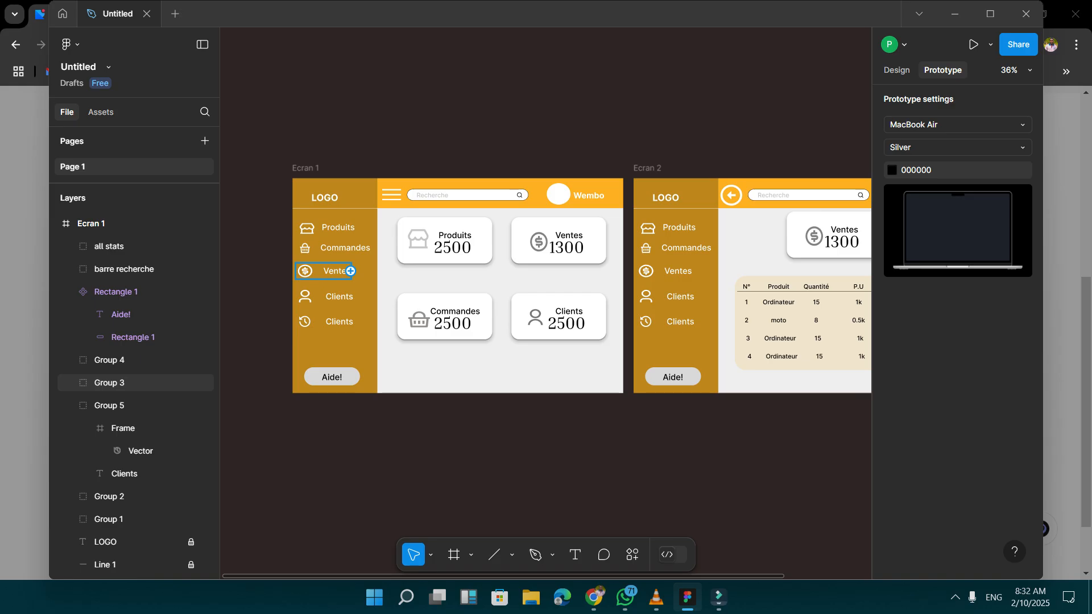
# Link the Ventes entry in Ecran 1's side menu to Ecran 2 with an On click trigger and Navigate to action.
pyautogui.moveTo(350, 271); pyautogui.dragTo(631, 286)
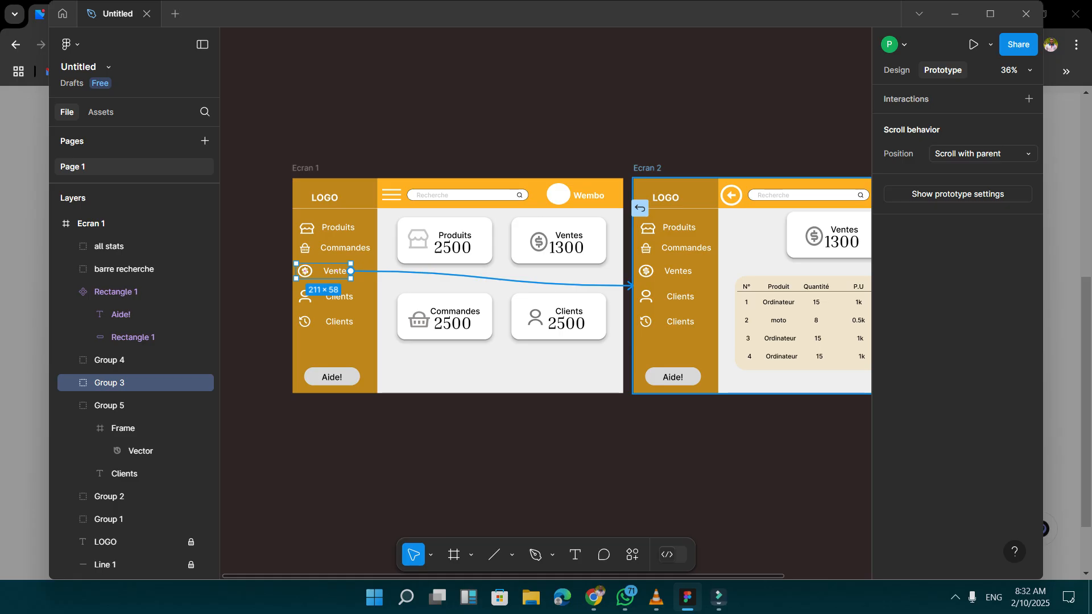
pyautogui.moveTo(631, 285); pyautogui.dragTo(631, 286)
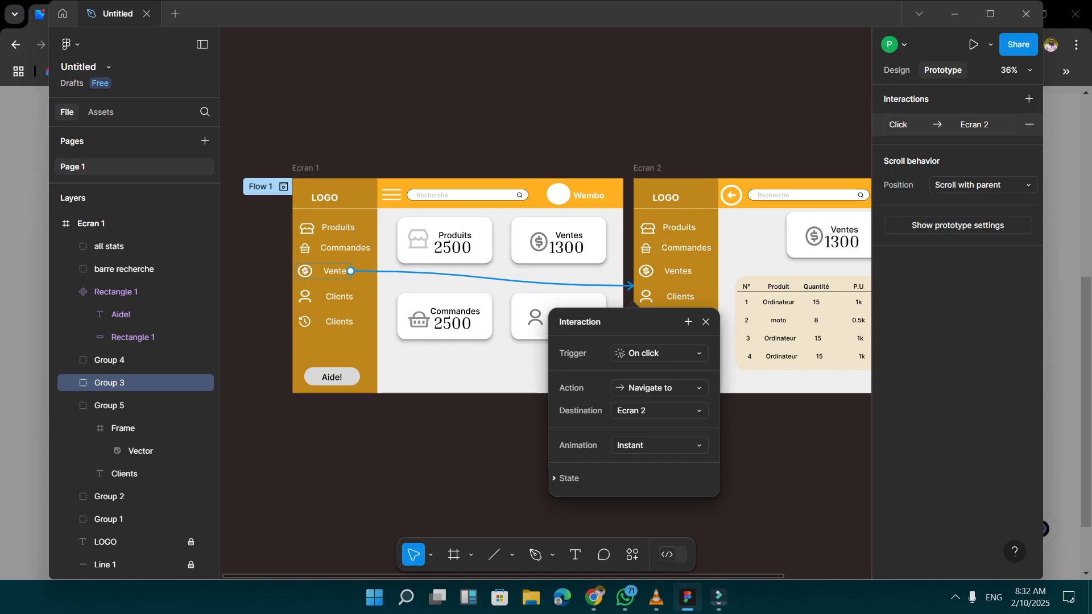
pyautogui.click(659, 353)
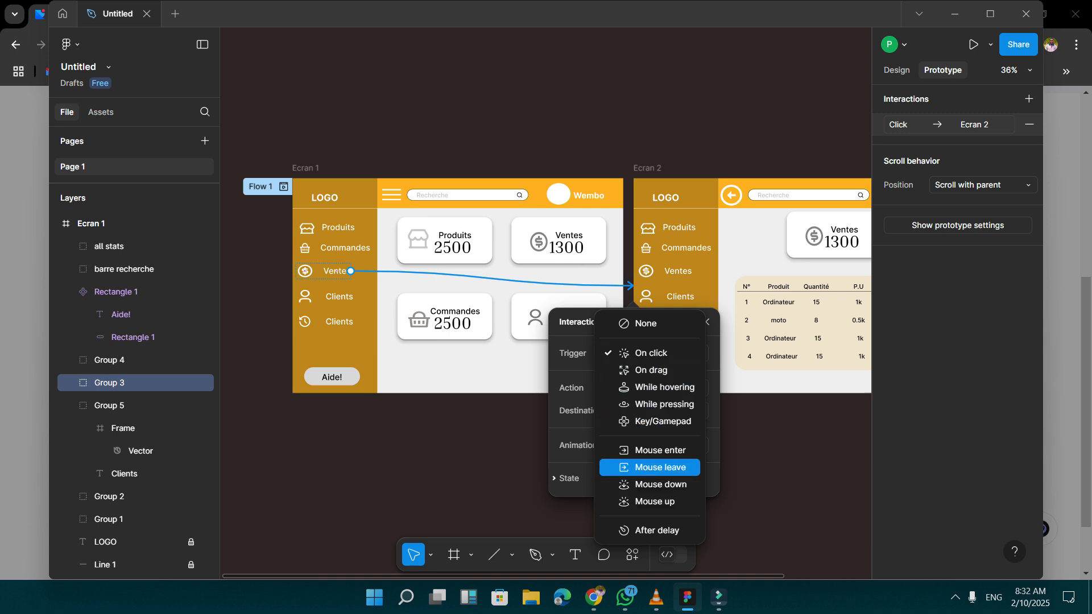
pyautogui.click(650, 353)
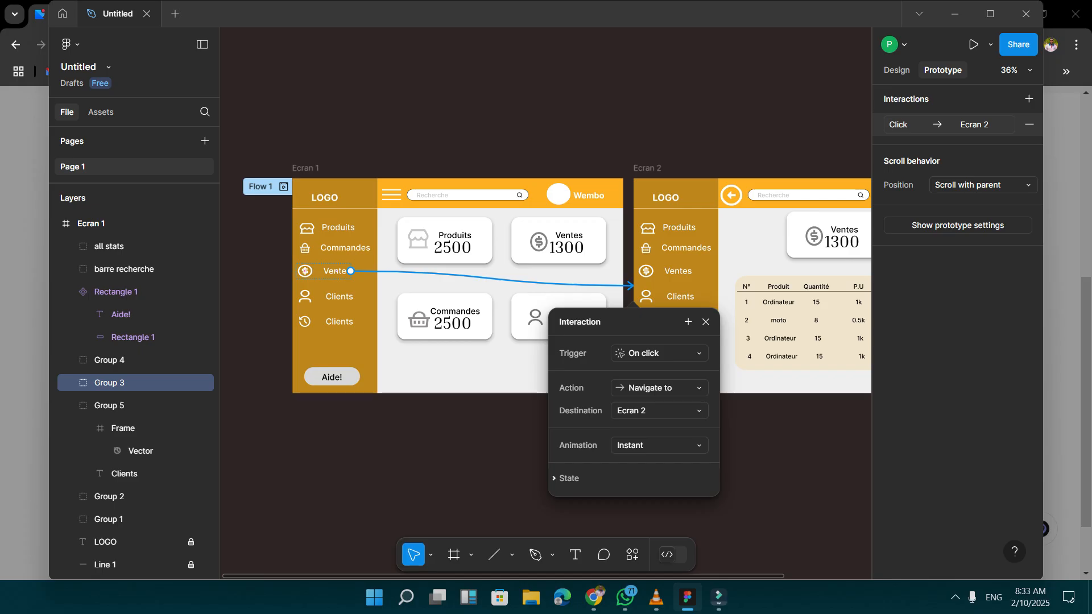
pyautogui.click(659, 410)
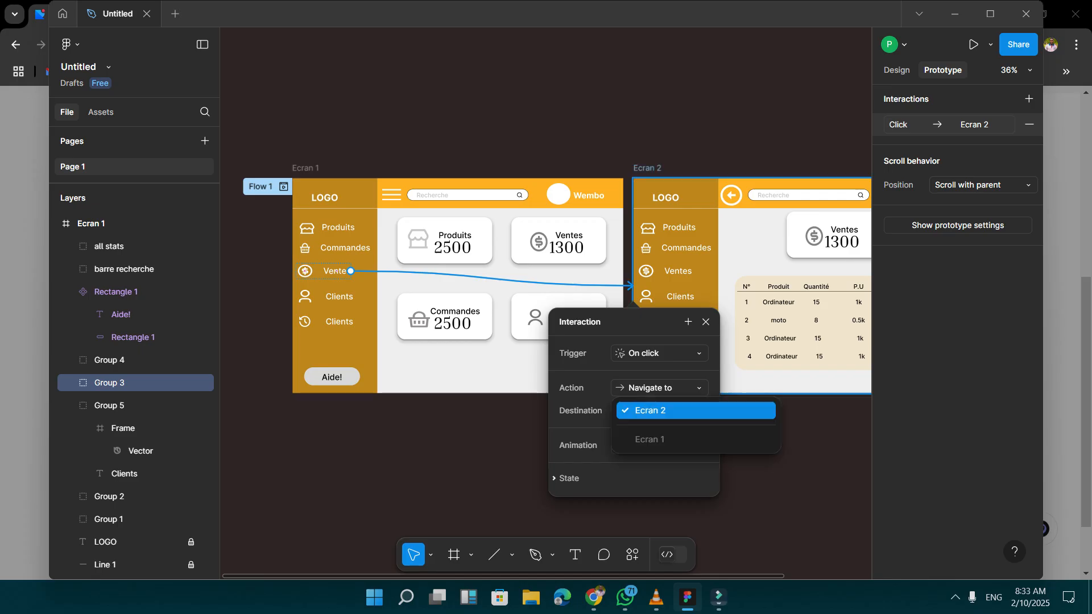
pyautogui.click(659, 410)
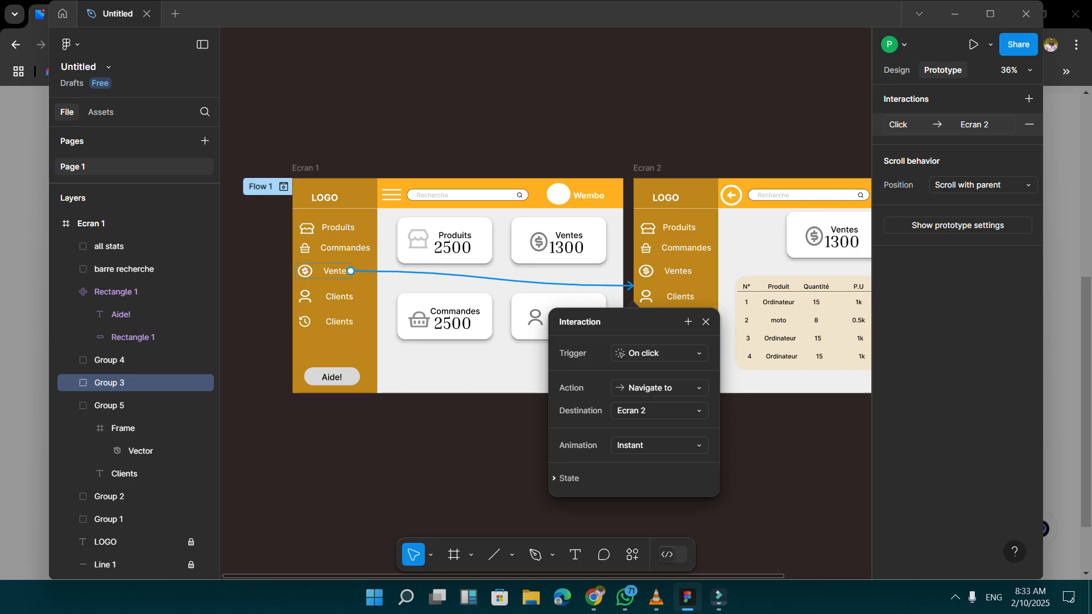
# Set the Ventes menu entry's transition to a Slide in animation with an Ease out curve.
pyautogui.click(659, 445)
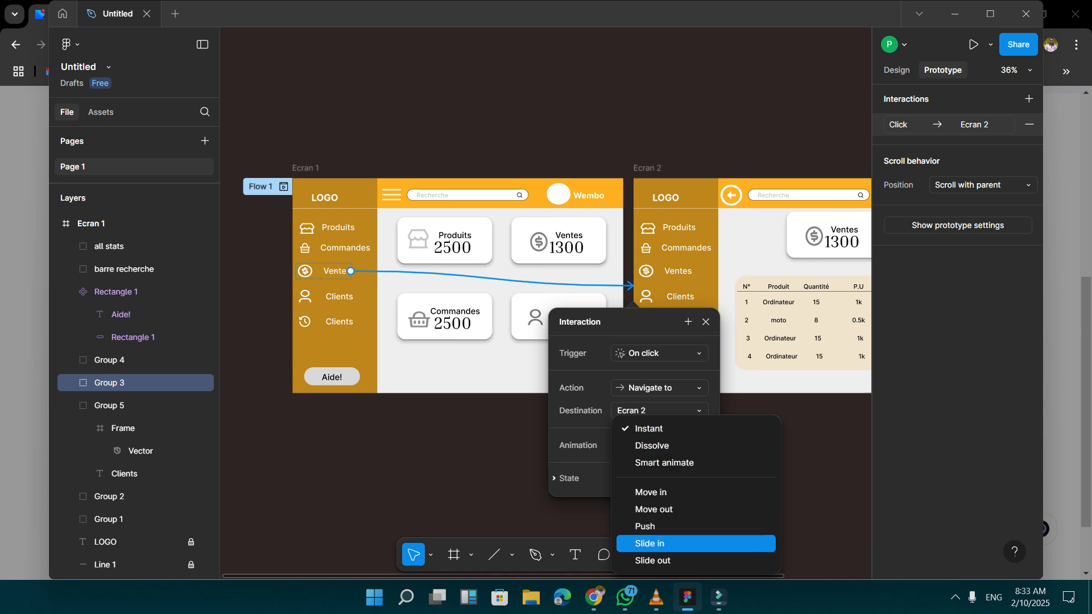
pyautogui.click(649, 543)
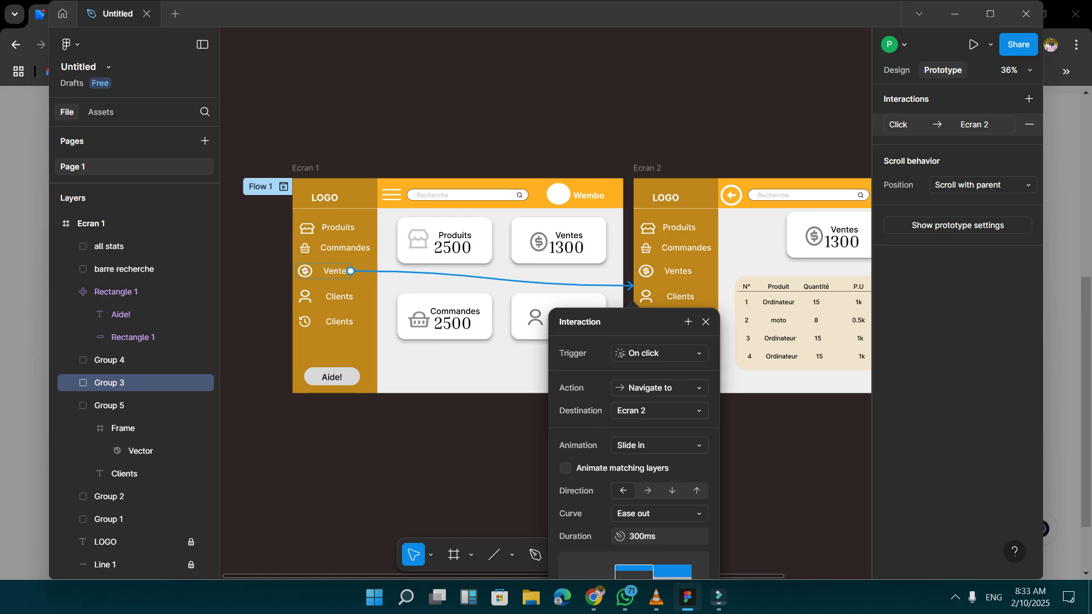
pyautogui.click(659, 514)
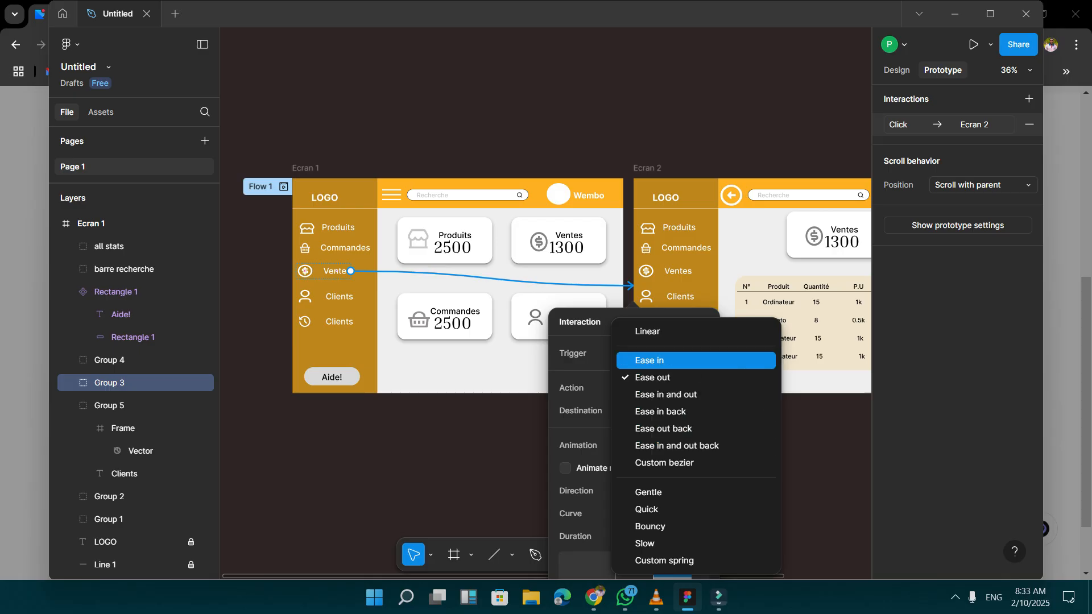
pyautogui.click(653, 378)
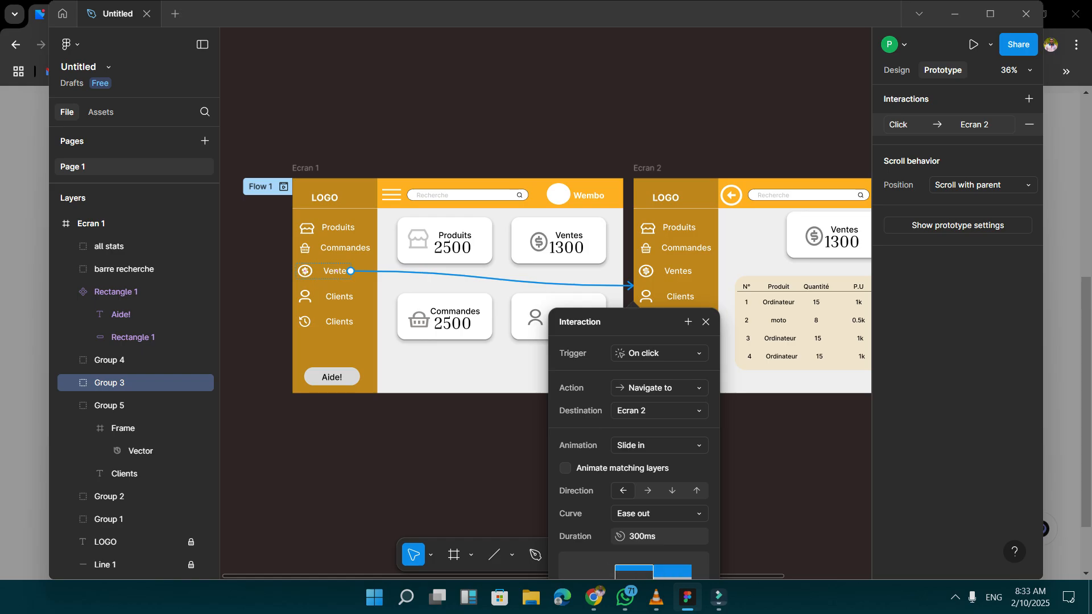
pyautogui.press('Escape')
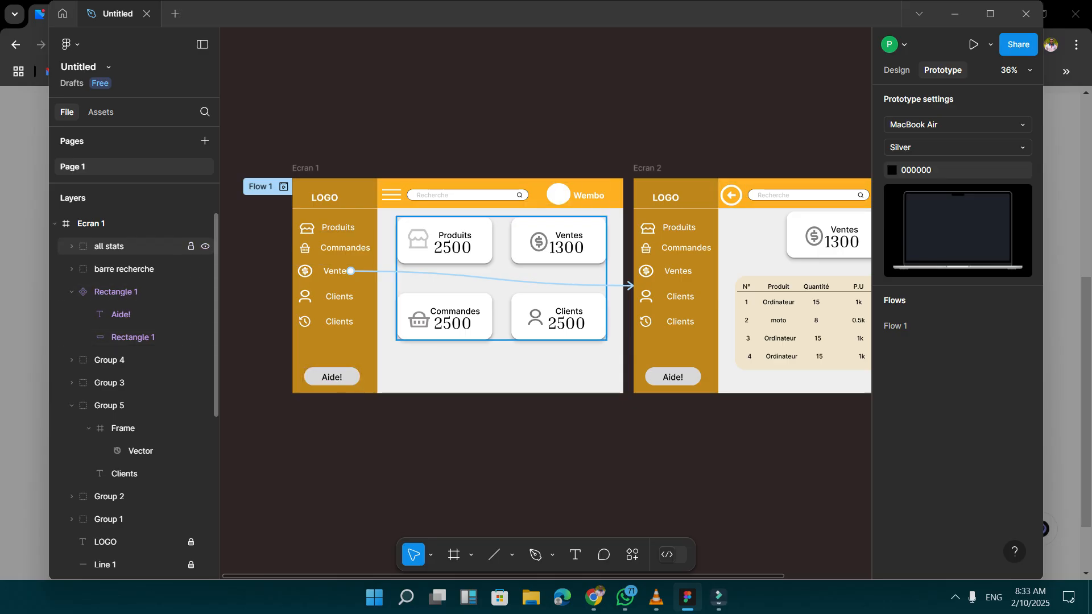
# Ungroup all stats in Ecran 1 and link the Ventes card to Ecran 2 with an On click interaction.
pyautogui.rightClick(77, 246)
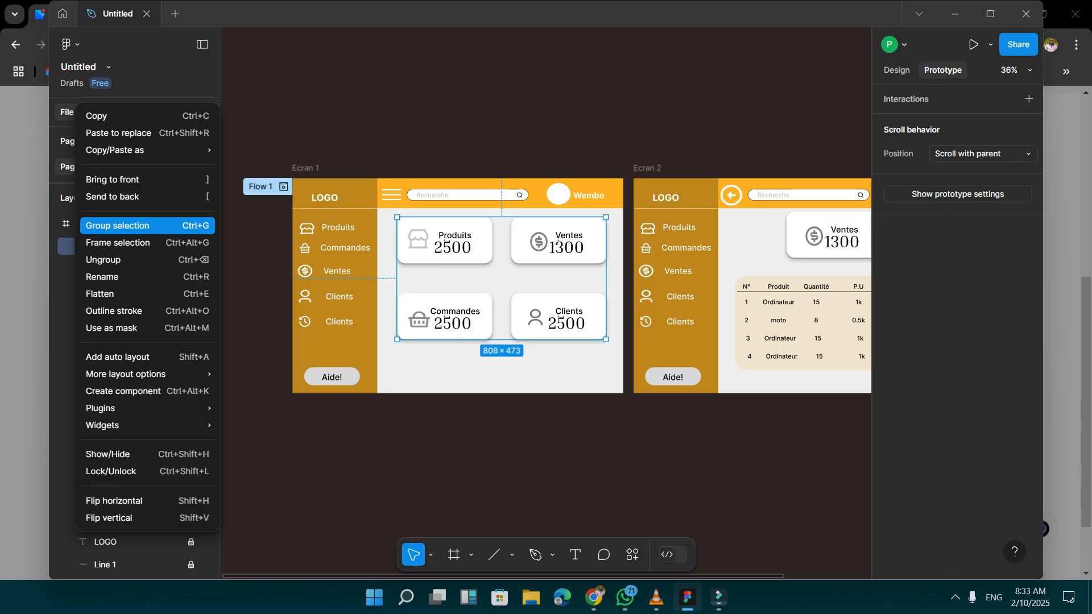
pyautogui.click(103, 259)
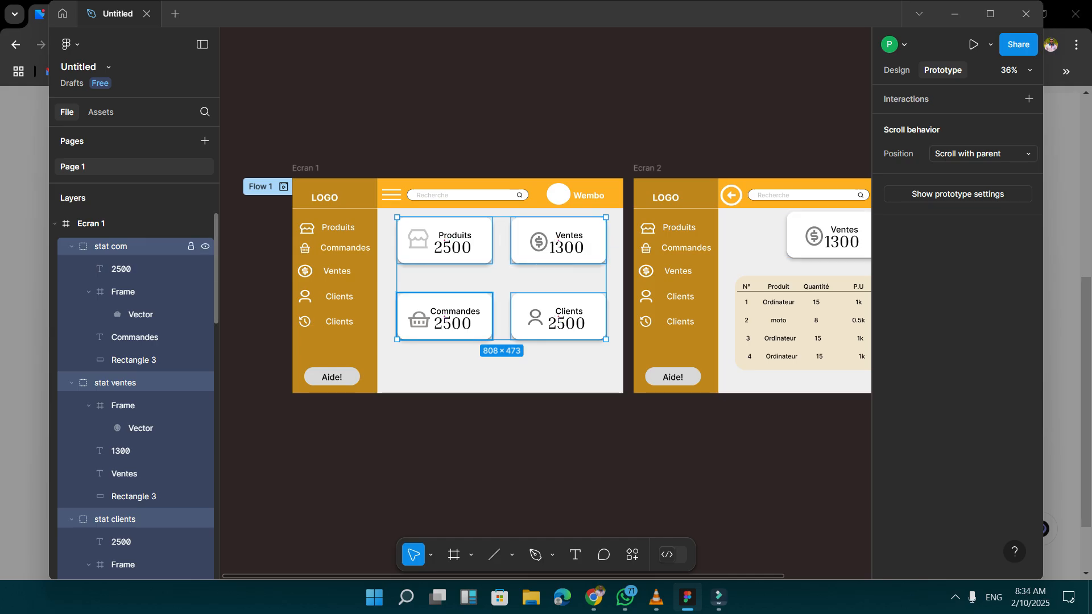
pyautogui.click(558, 260)
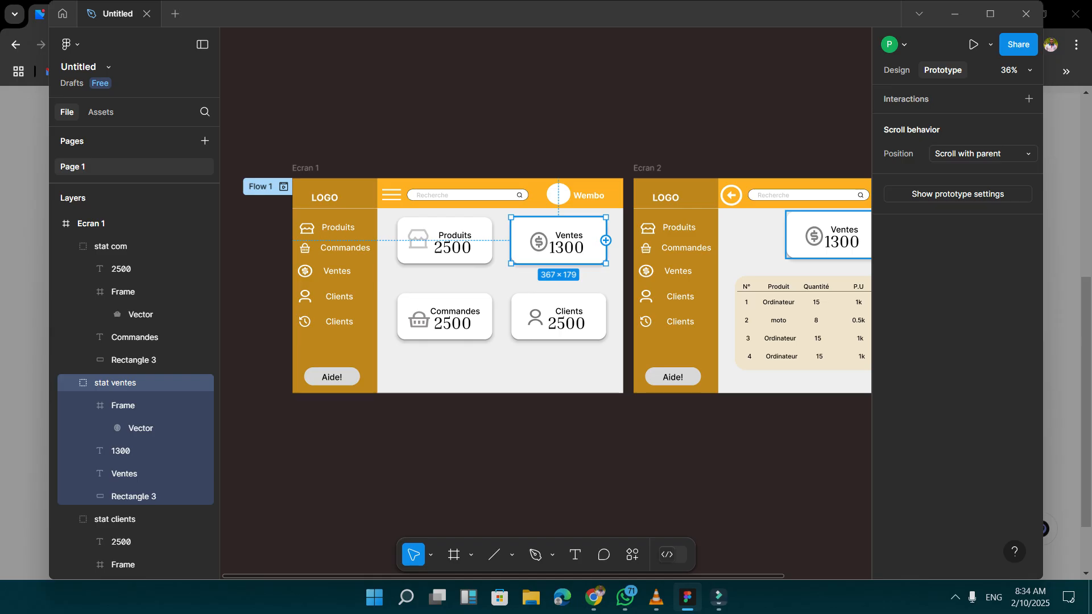
pyautogui.moveTo(606, 240); pyautogui.dragTo(629, 285)
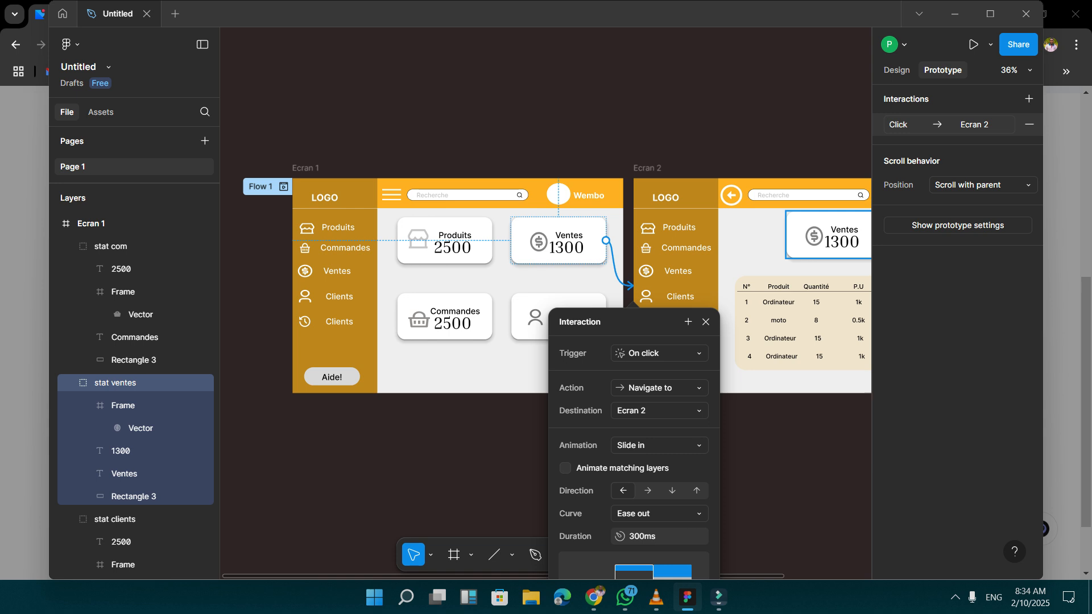
# Set the Ventes card's transition to Ecran 2 to a Push animation.
pyautogui.press('Escape')
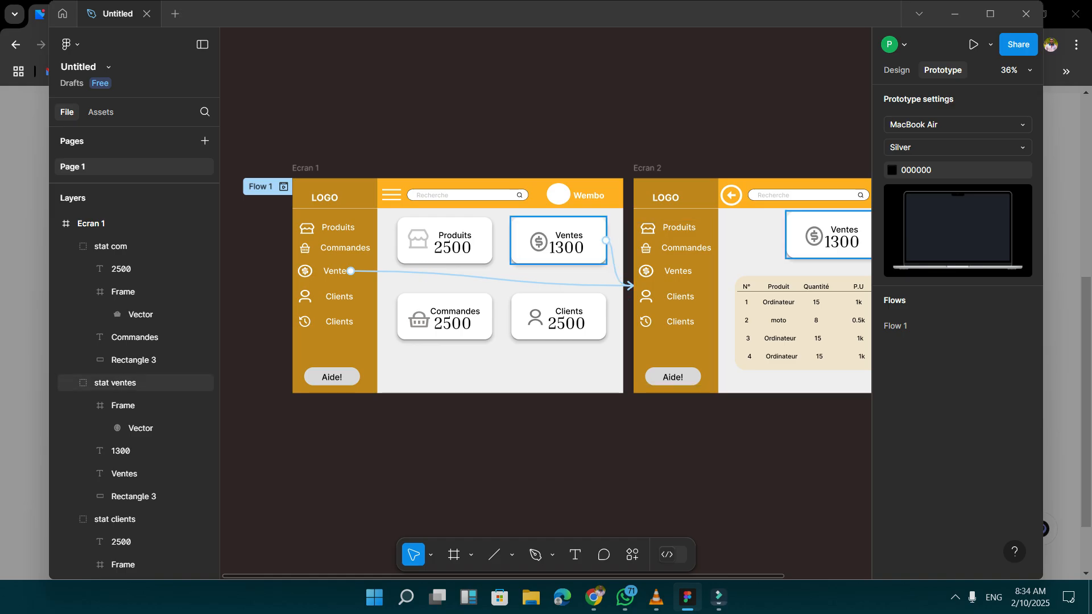
pyautogui.click(613, 270)
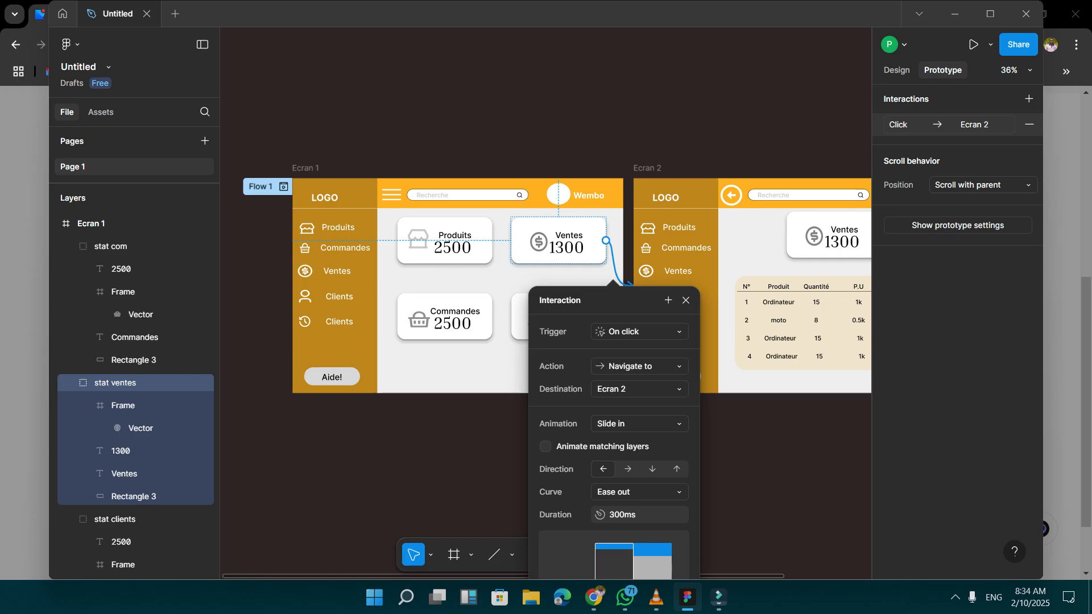
pyautogui.click(637, 423)
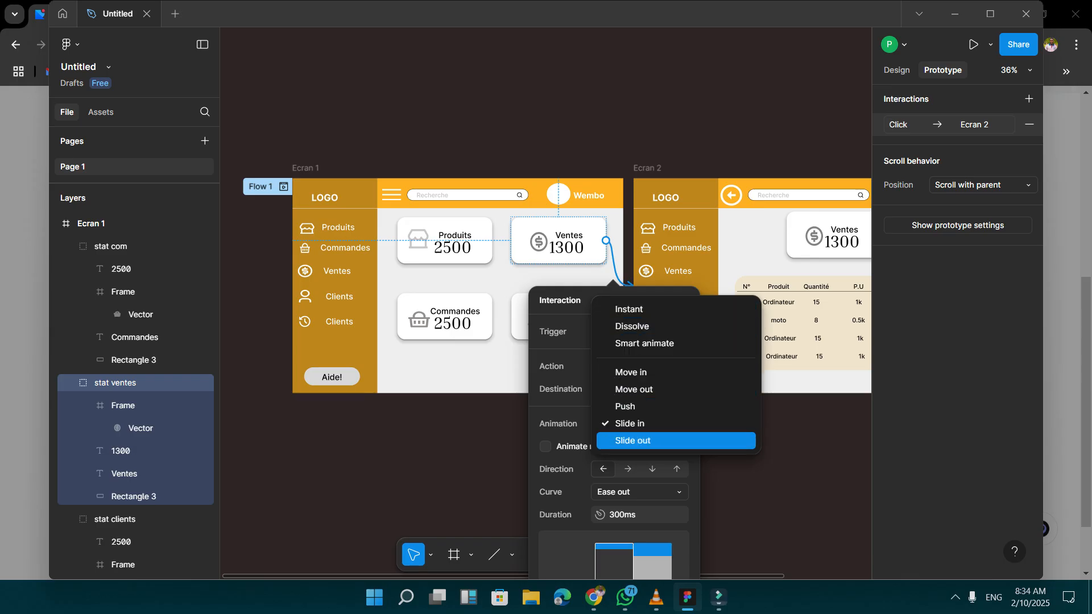
pyautogui.click(654, 406)
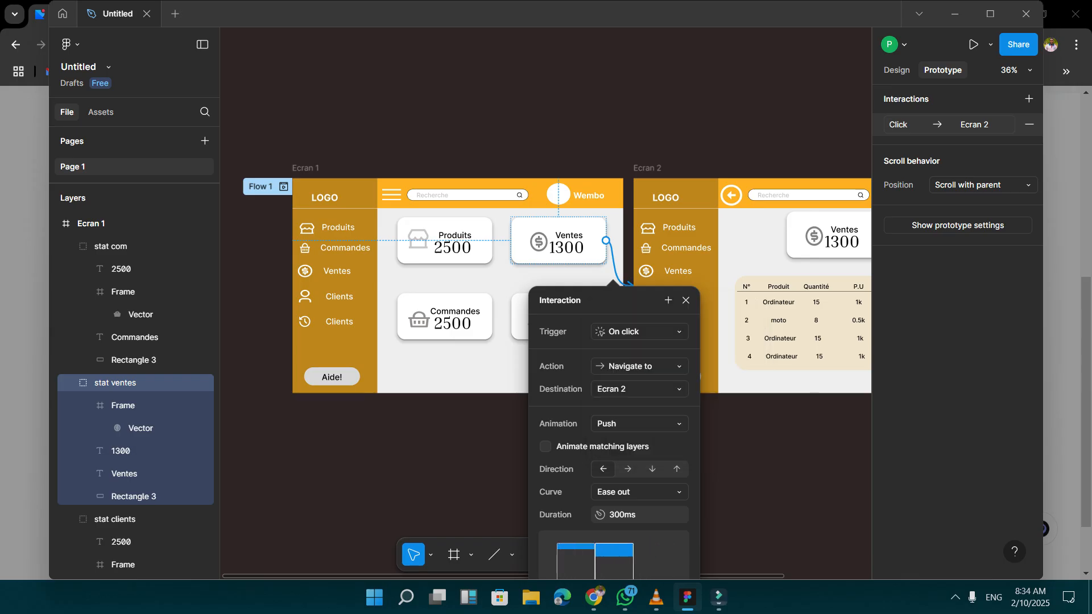
pyautogui.click(757, 454)
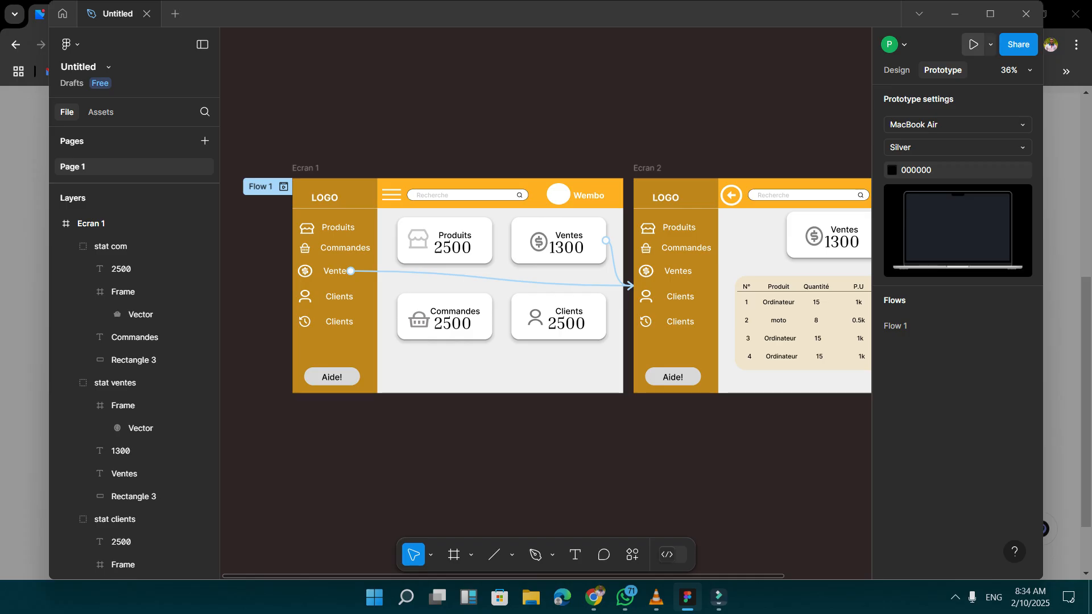
# Preview the prototype, follow the Ventes card to Ecran 2, and close the preview.
pyautogui.click(973, 44)
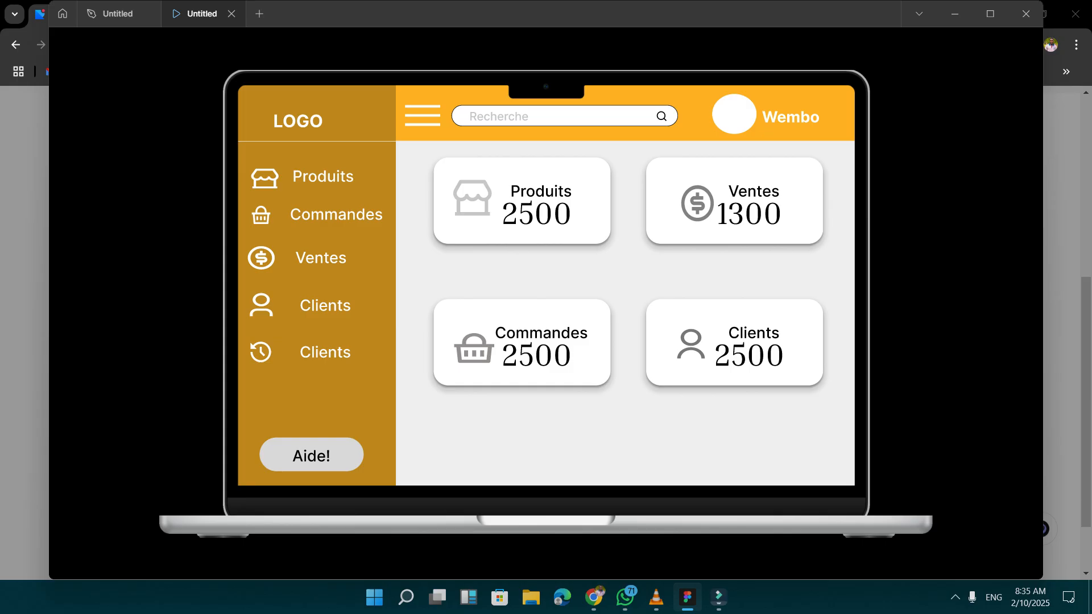
pyautogui.click(734, 201)
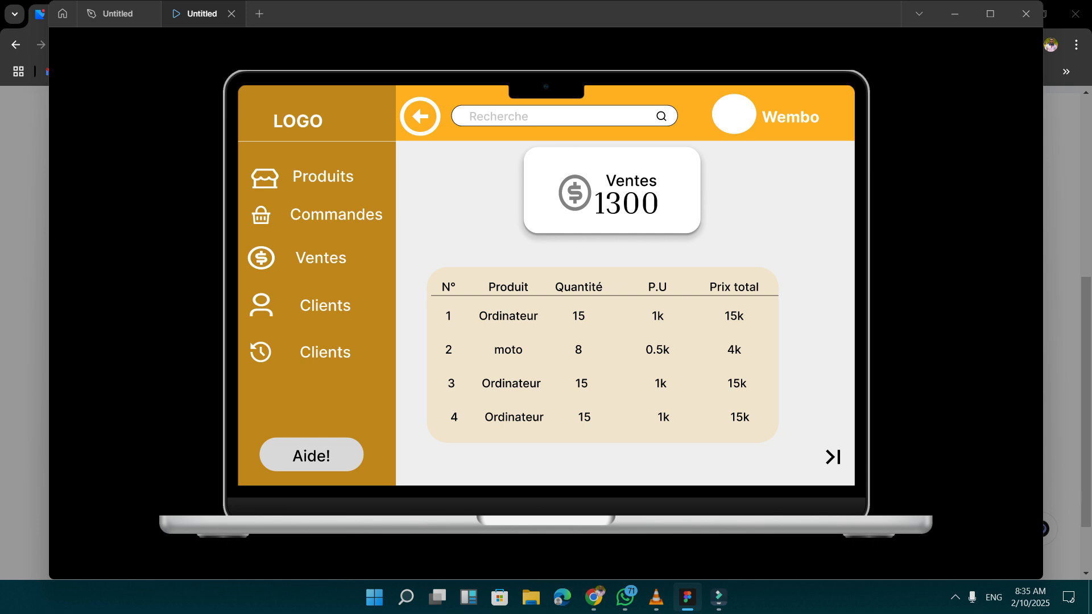
pyautogui.click(231, 14)
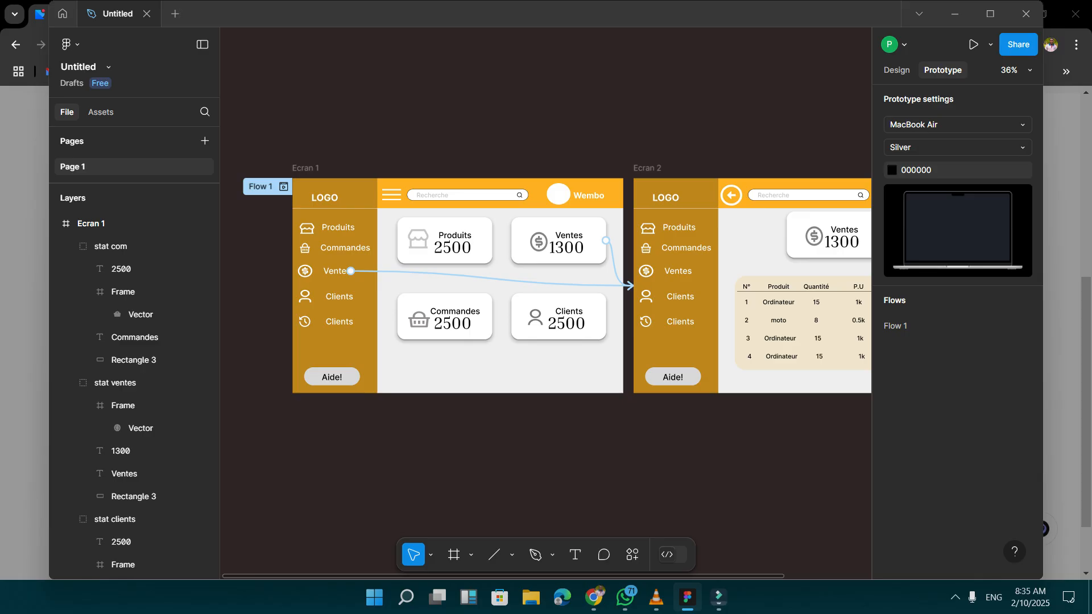
# Link Ecran 2's back arrow to Ecran 1 with an On click trigger, Navigate to action and Push animation.
pyautogui.click(731, 195)
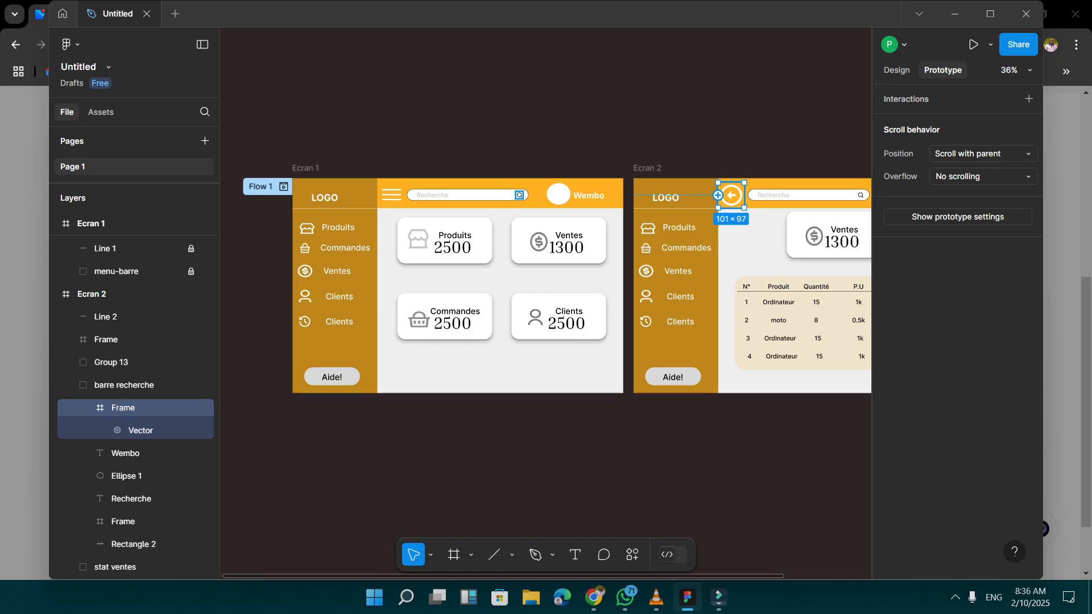
pyautogui.moveTo(718, 195); pyautogui.dragTo(626, 286)
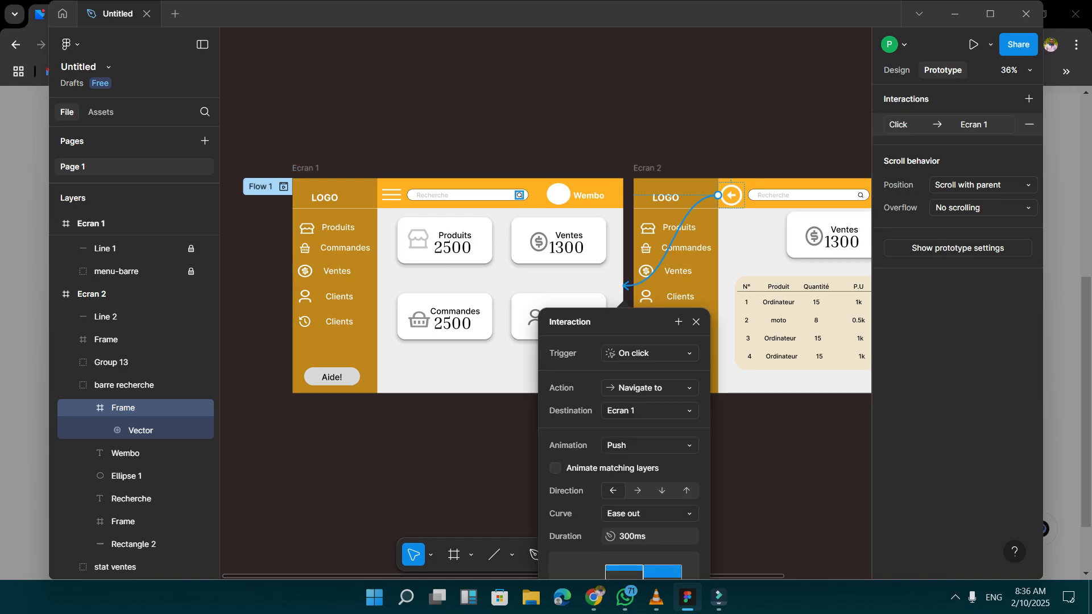
pyautogui.click(515, 118)
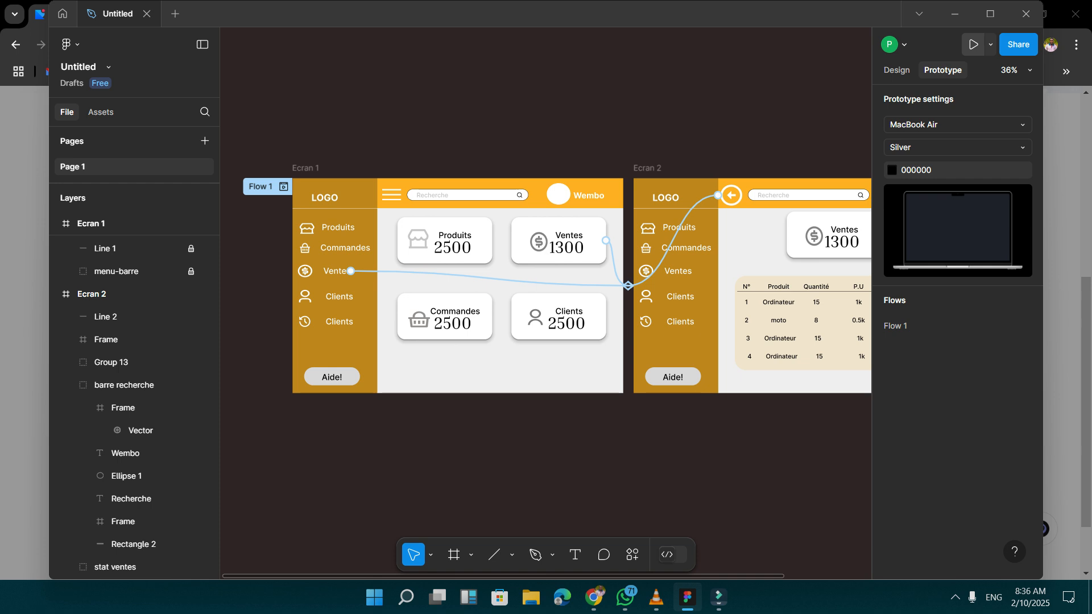
# Preview the prototype, go back and forth between Ecran 1 and Ecran 2, and close the preview.
pyautogui.click(972, 44)
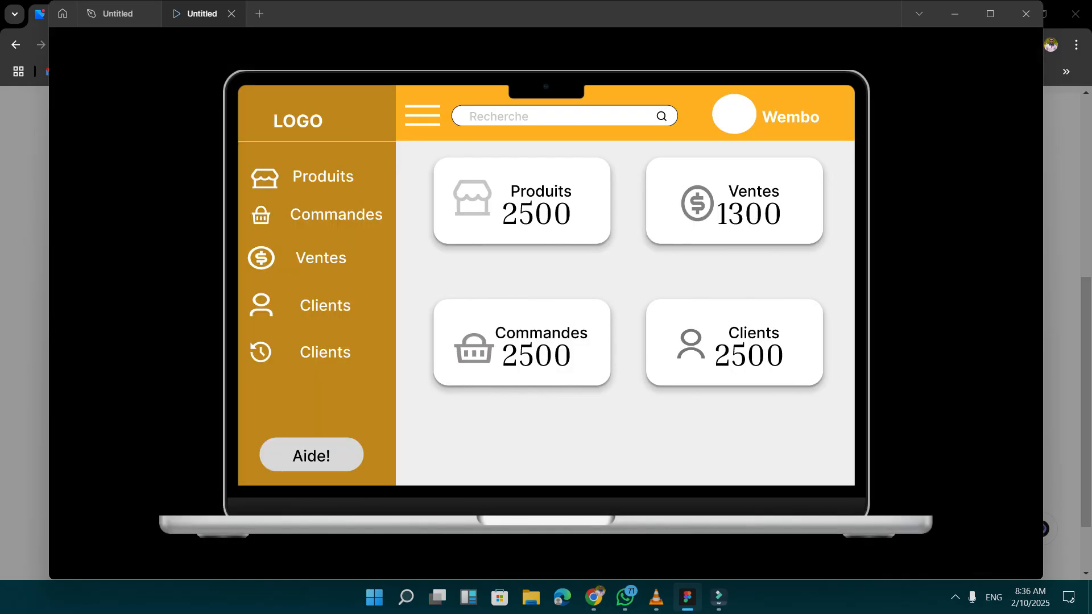
pyautogui.press('Right')
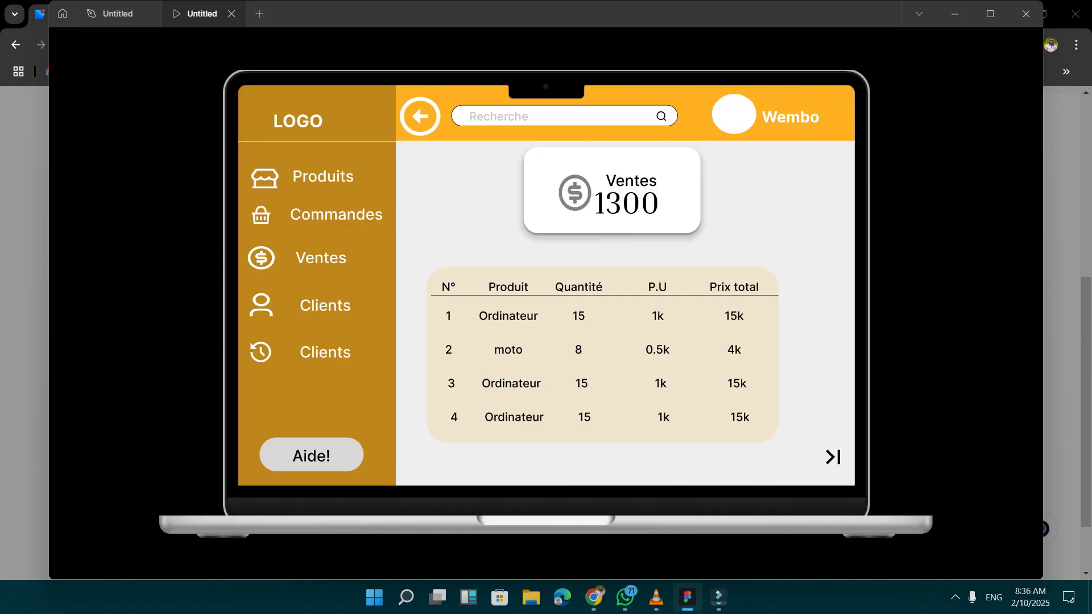
pyautogui.press('Left')
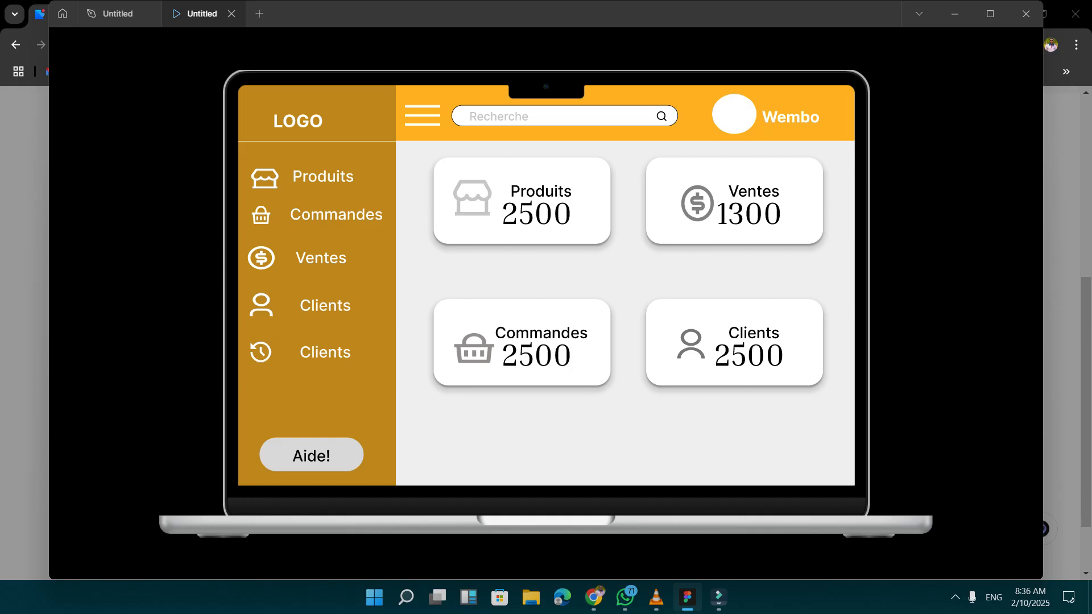
pyautogui.press('Right')
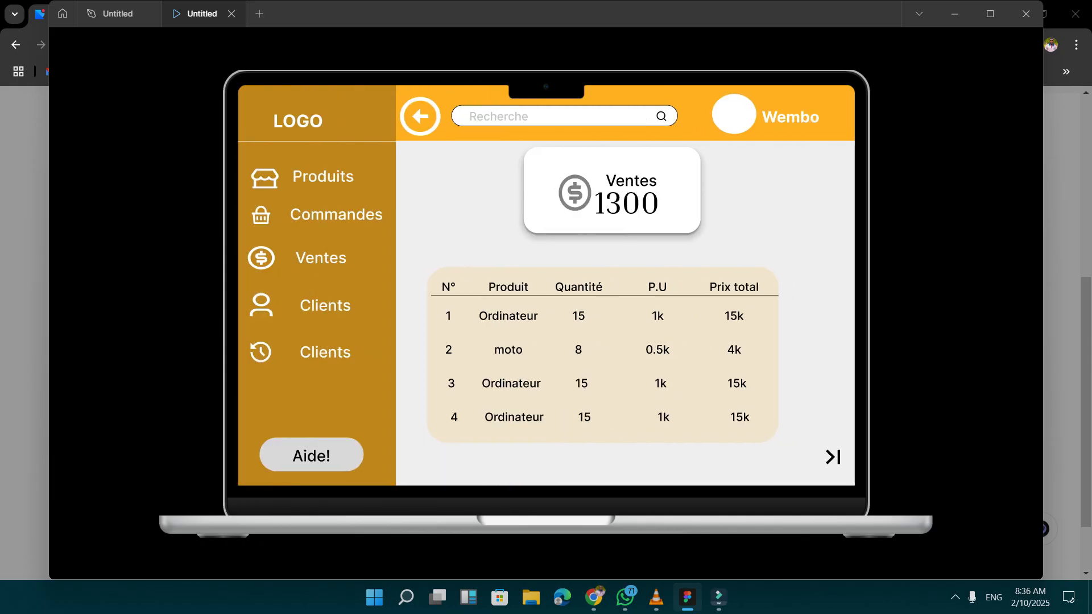
pyautogui.press('Left')
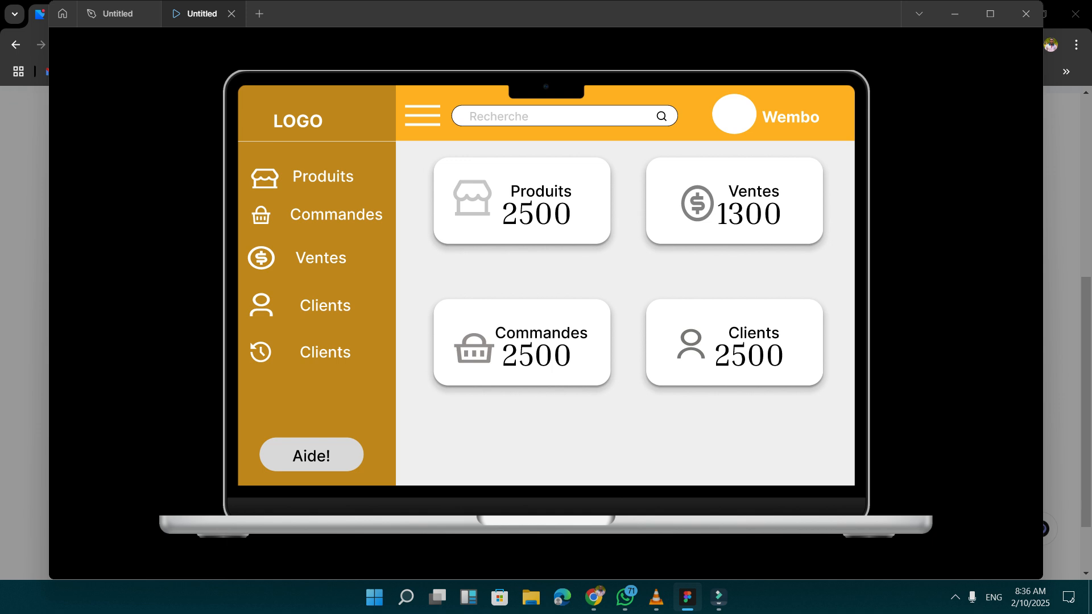
pyautogui.click(232, 13)
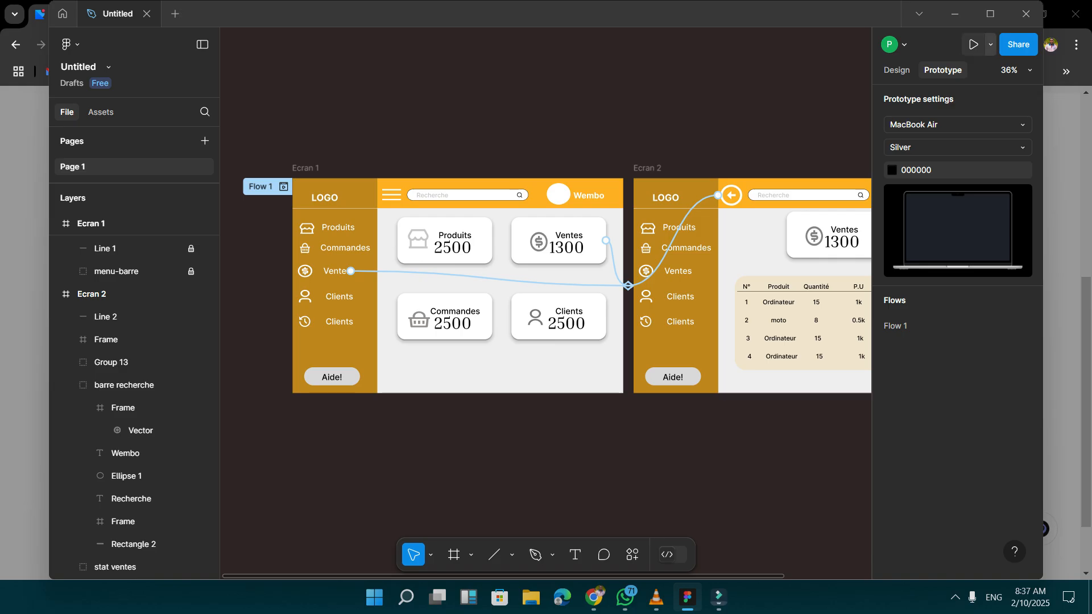
# Open the file's sharing options and examine who can access it and what they can do, without saving changes.
pyautogui.click(990, 44)
pyautogui.click(990, 44)
pyautogui.click(1017, 44)
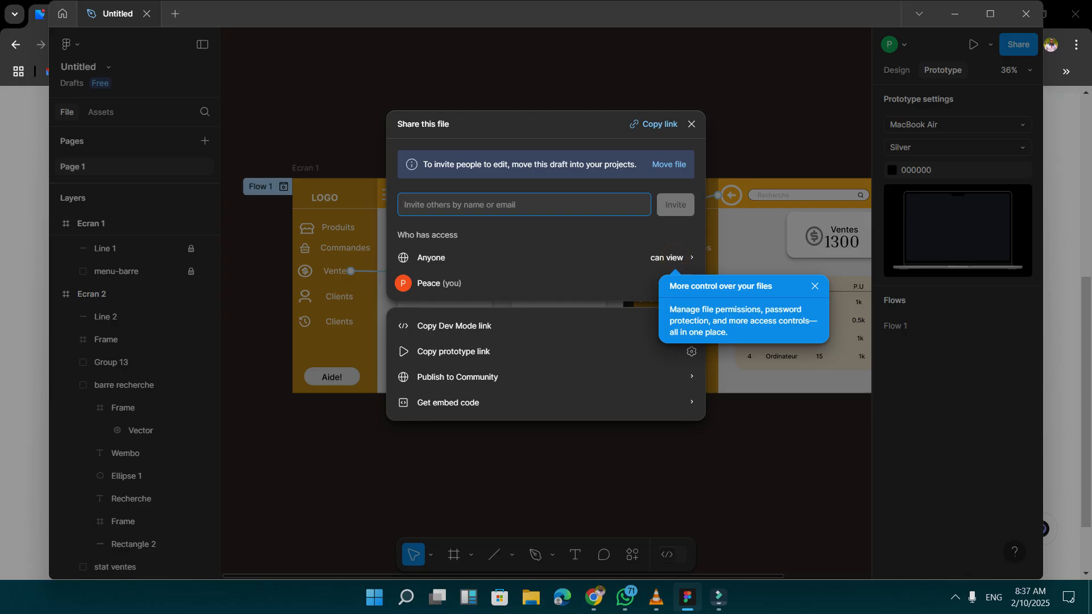
pyautogui.click(815, 286)
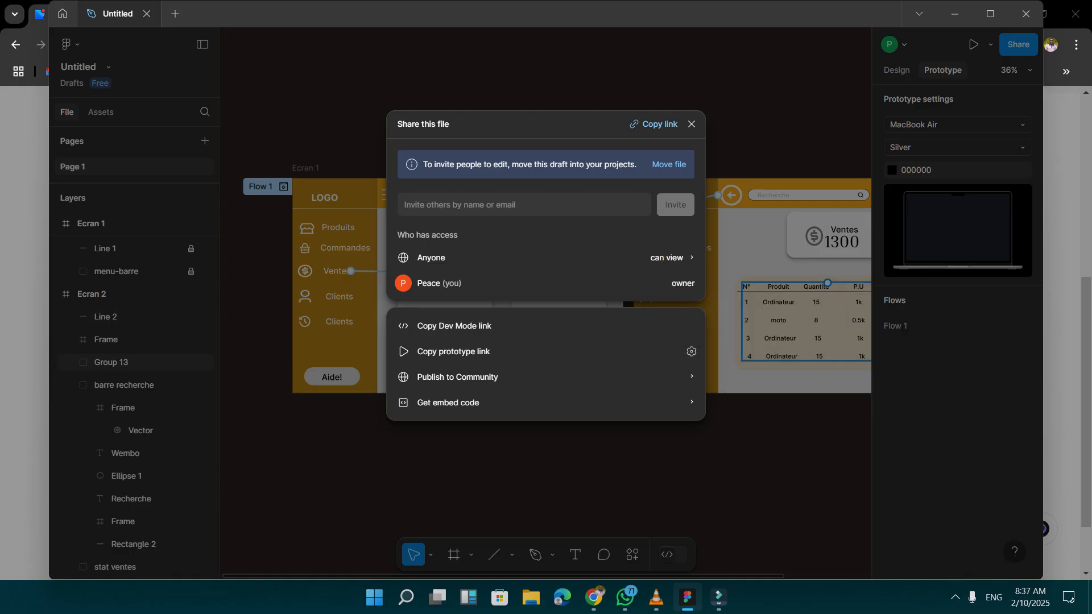
pyautogui.click(544, 257)
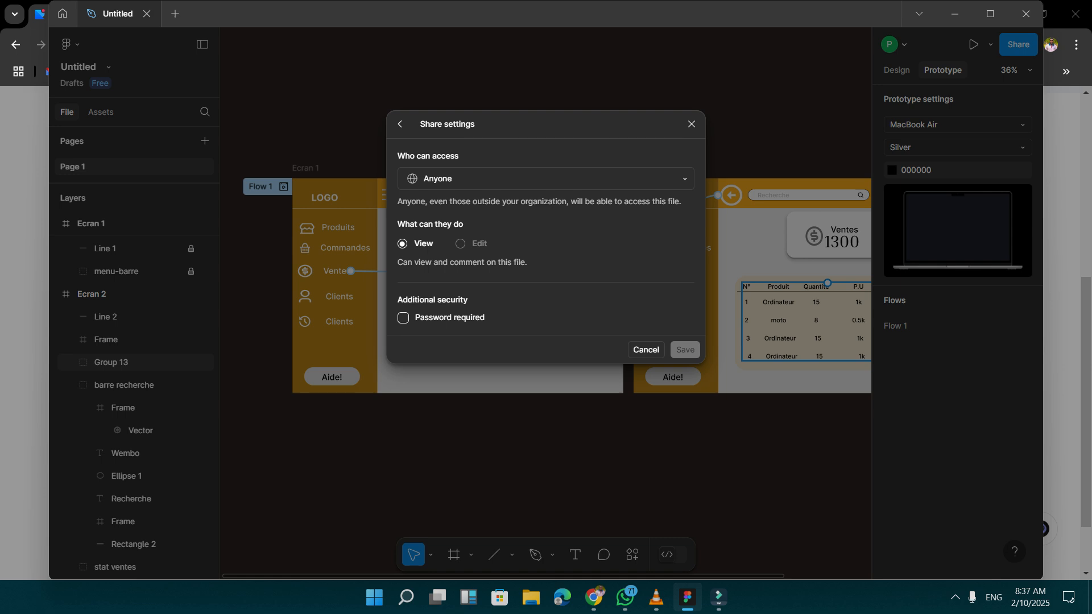
pyautogui.click(403, 243)
pyautogui.click(546, 179)
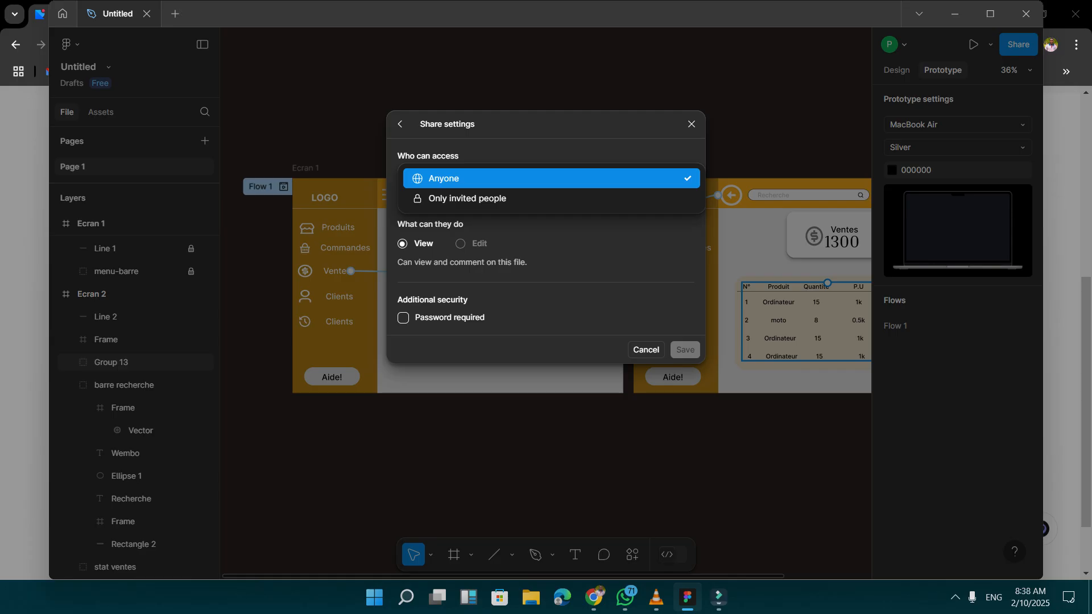
pyautogui.press('Up')
pyautogui.press('Return')
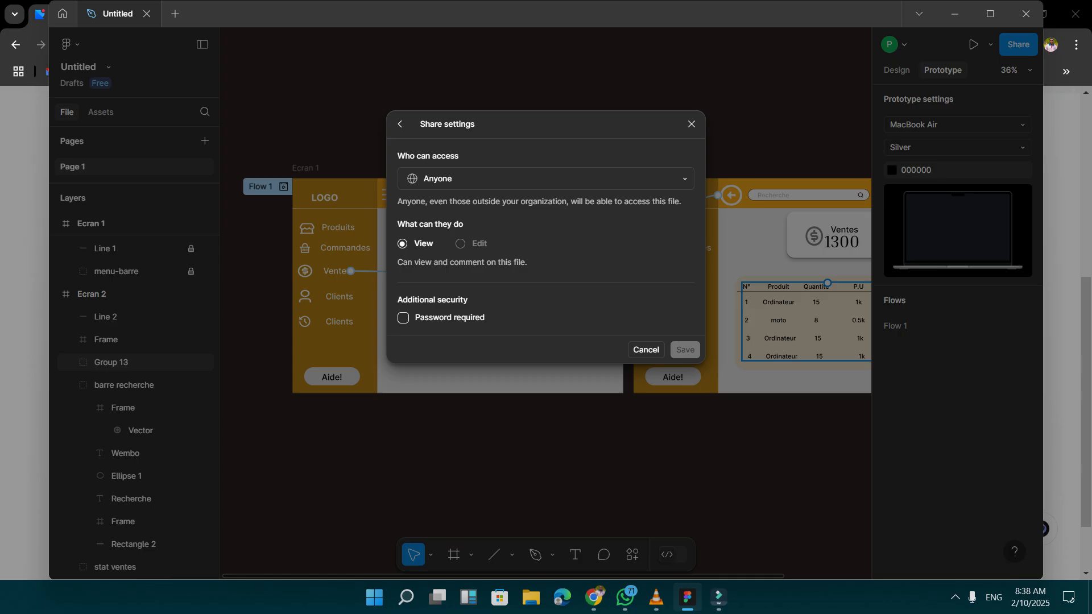
pyautogui.click(646, 349)
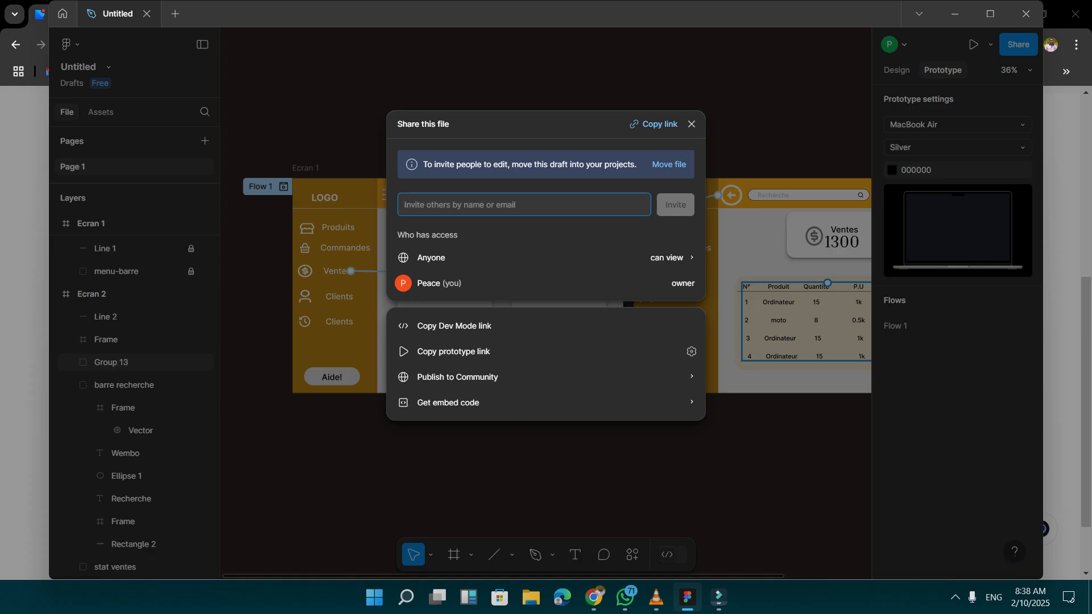
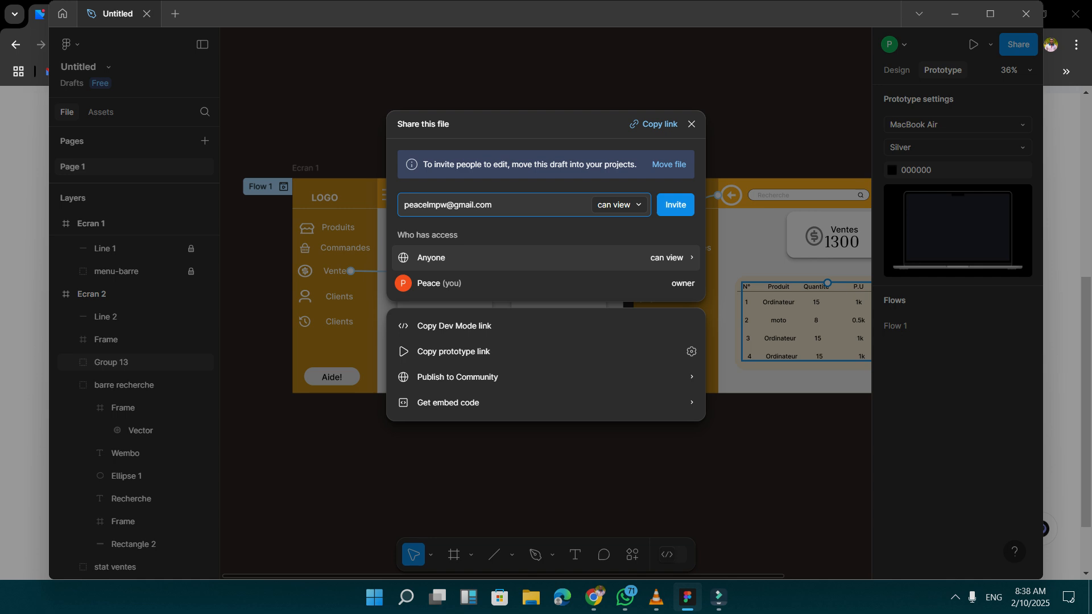
# Recheck the file's access settings, copy its share link and close the sharing options.
pyautogui.click(546, 257)
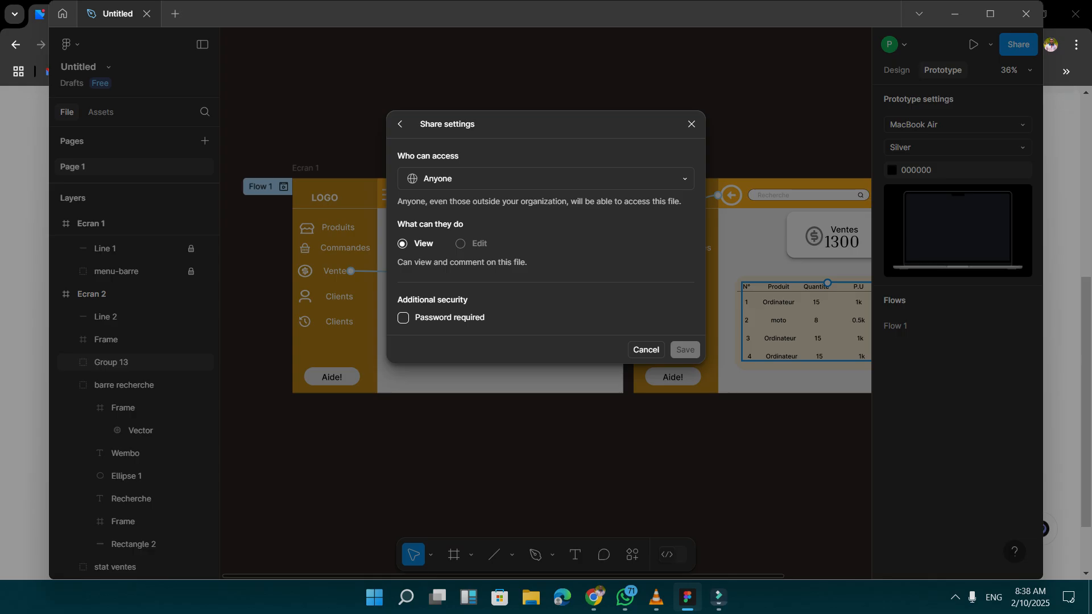
pyautogui.click(646, 349)
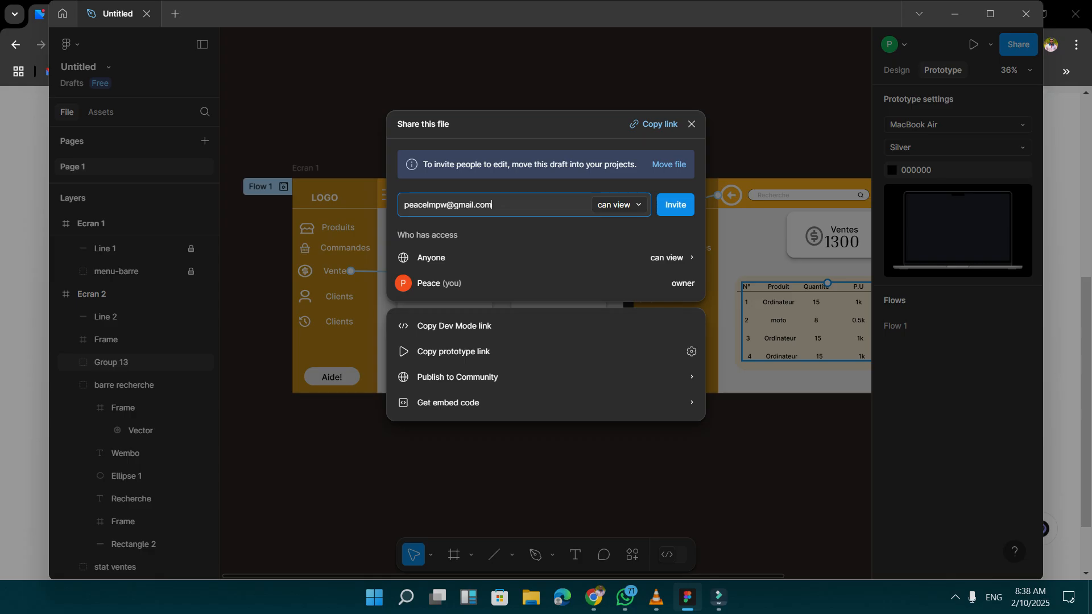
pyautogui.click(654, 124)
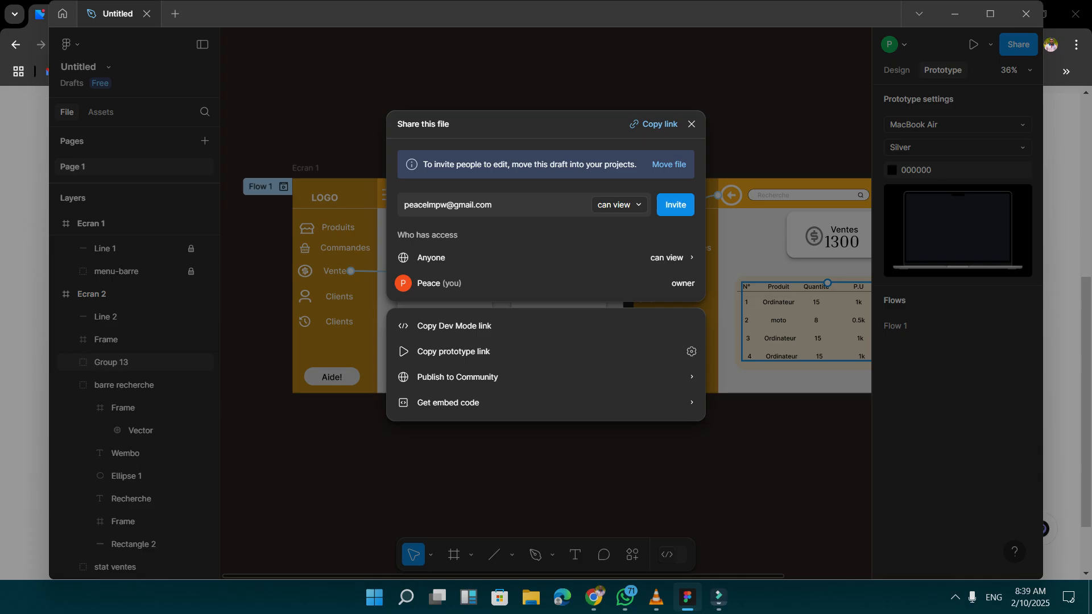
pyautogui.click(691, 124)
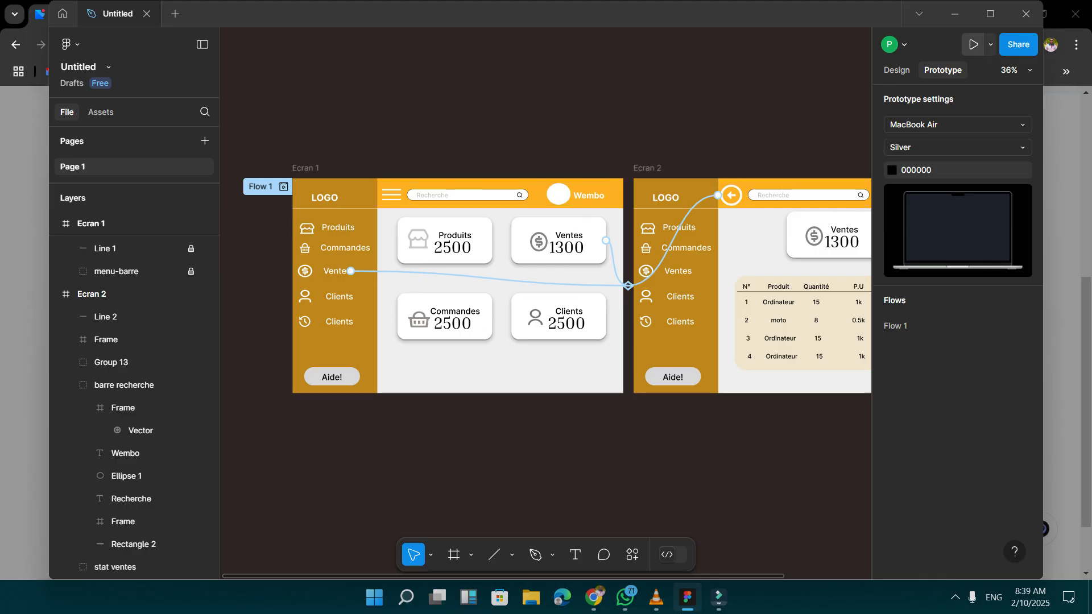
# Test the prototype by going through the Ventes card to Ecran 2 and returning with the back arrow, twice.
pyautogui.click(973, 45)
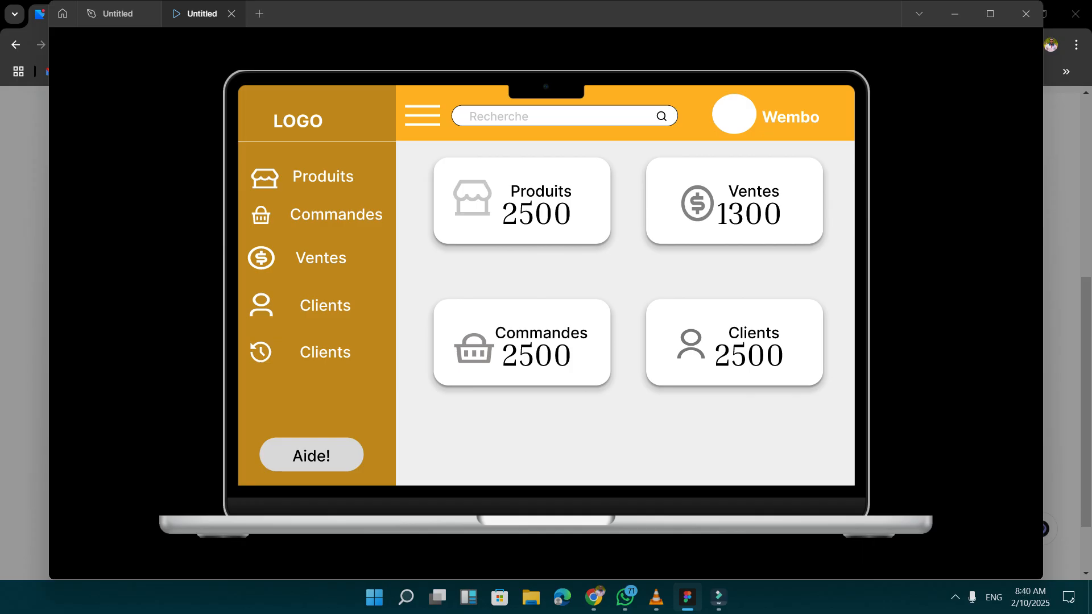
pyautogui.click(734, 200)
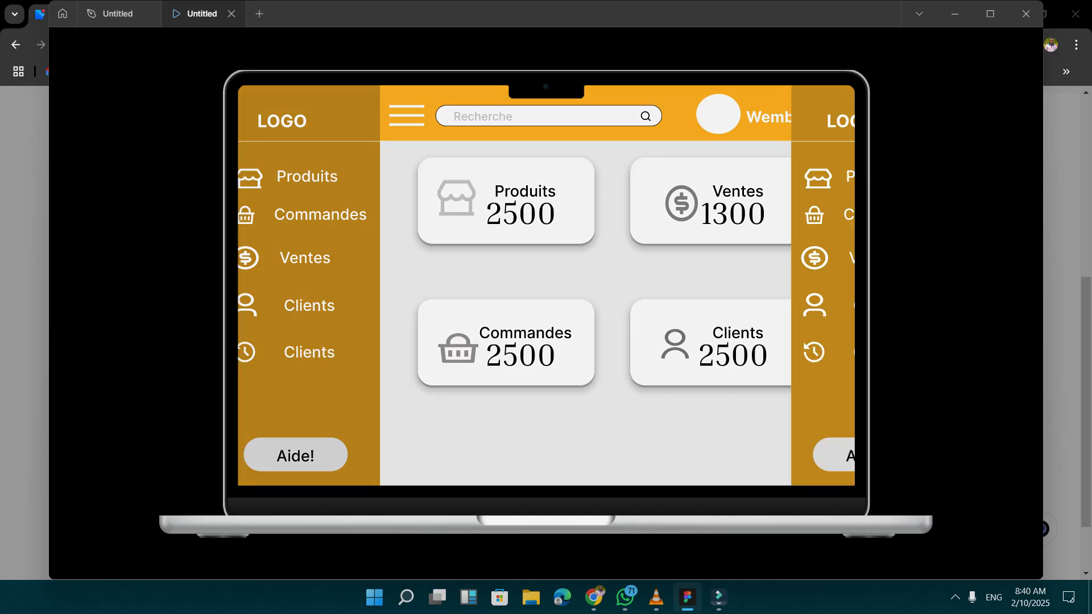
pyautogui.click(420, 116)
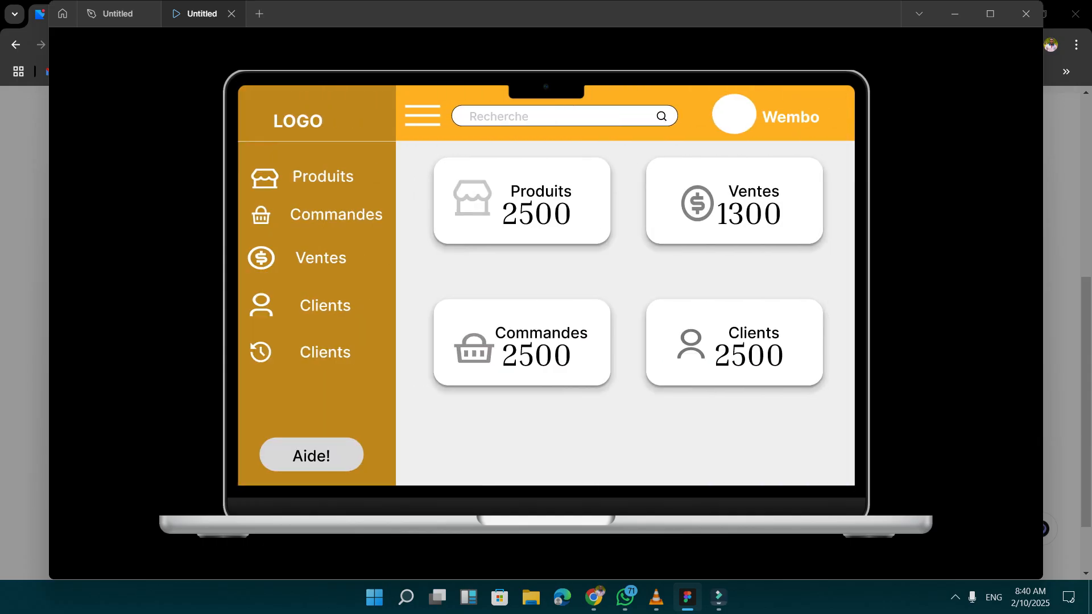
pyautogui.click(734, 200)
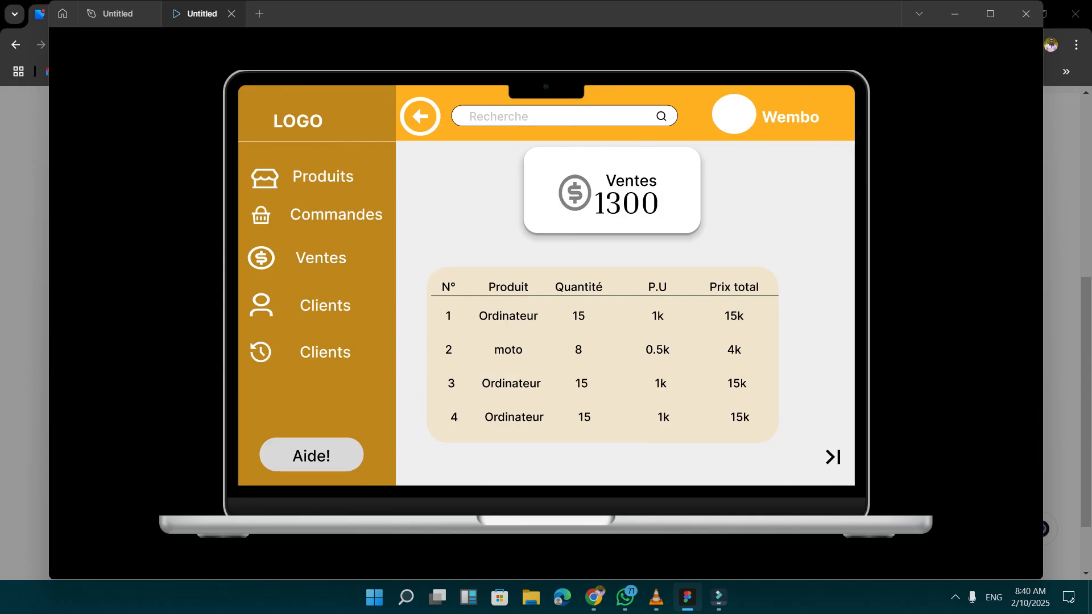
pyautogui.click(421, 117)
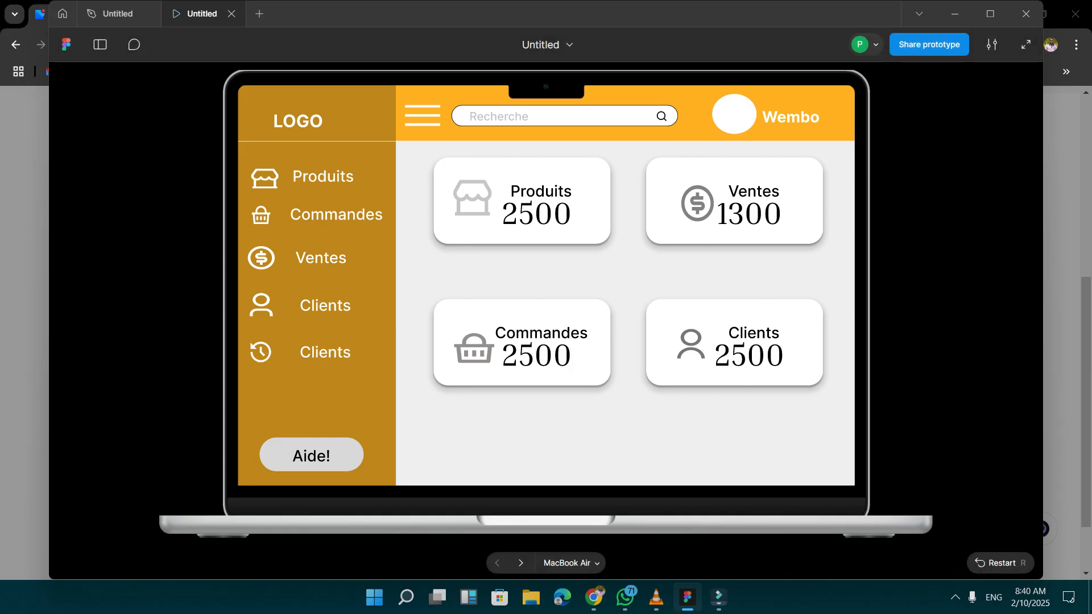
pyautogui.click(231, 13)
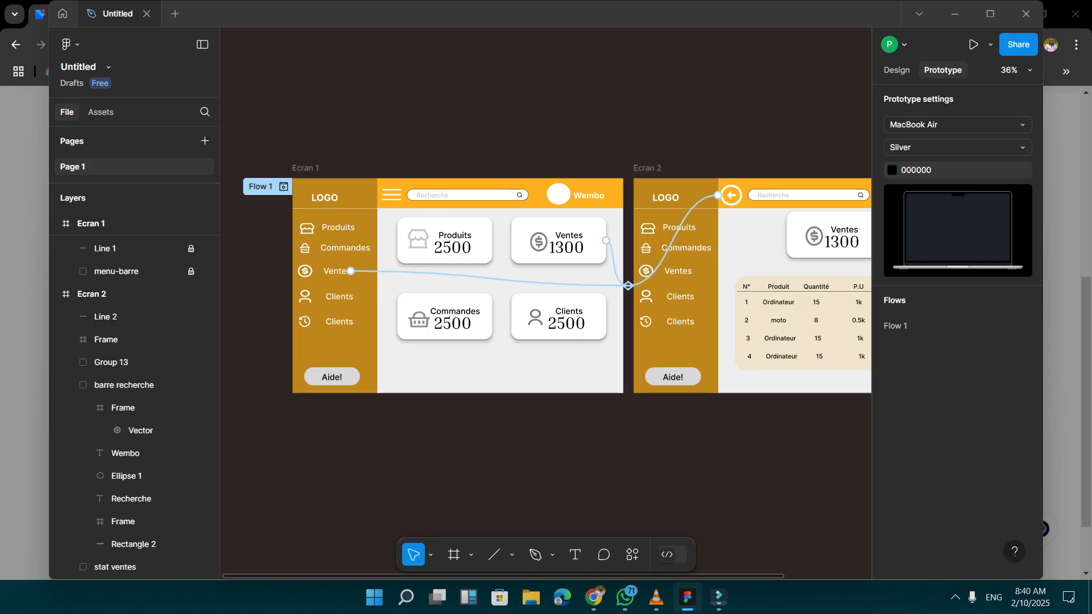
pyautogui.click(718, 597)
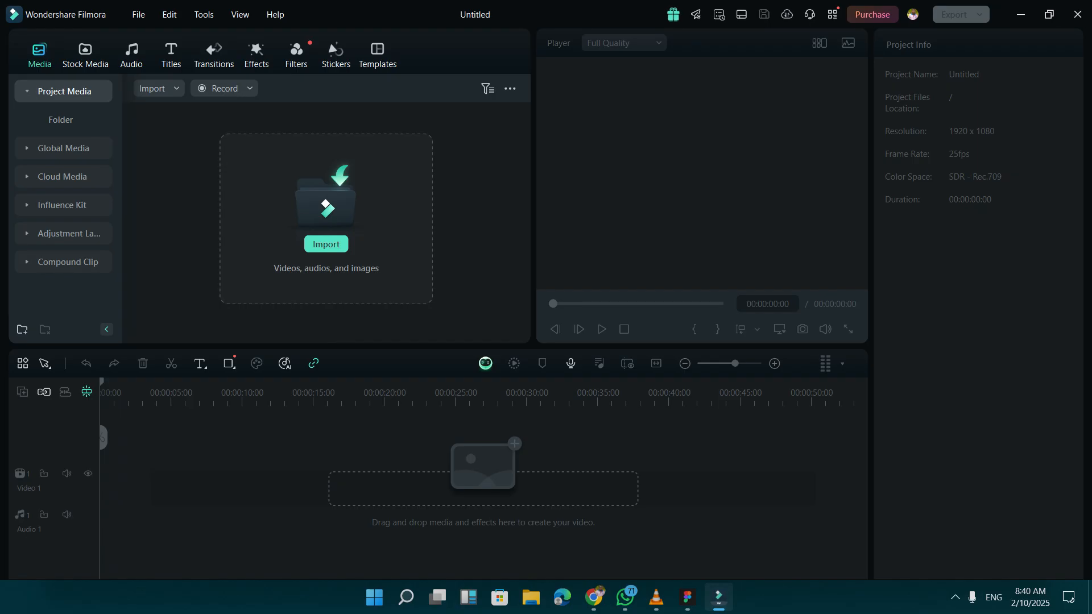